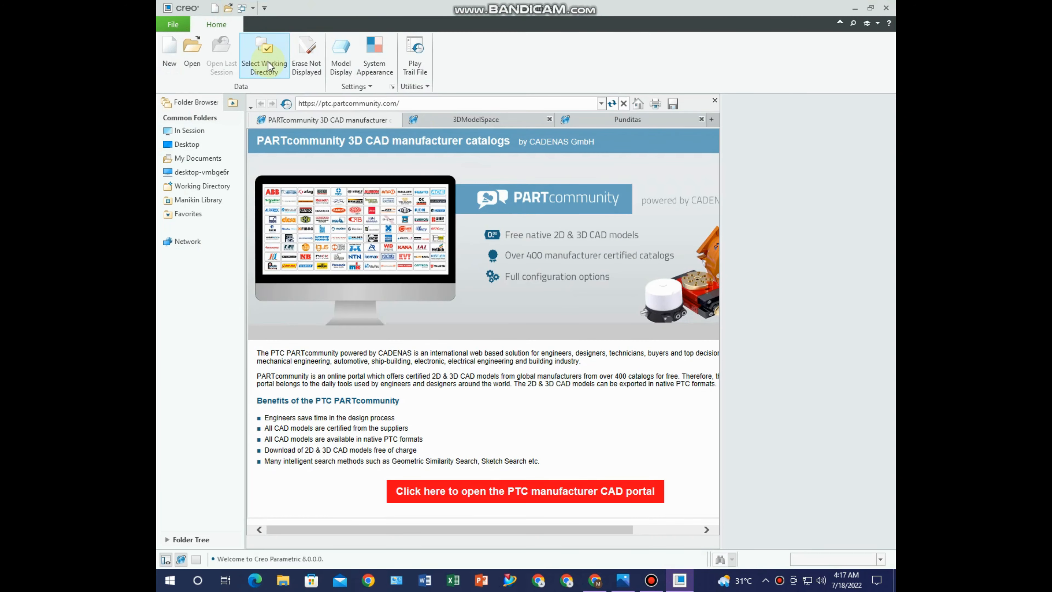
Create a folder named "Box part" on the Desktop and set it as the working directory
{"action": "left_click", "coordinate": [269, 67]}
{"action": "left_click", "coordinate": [358, 227]}
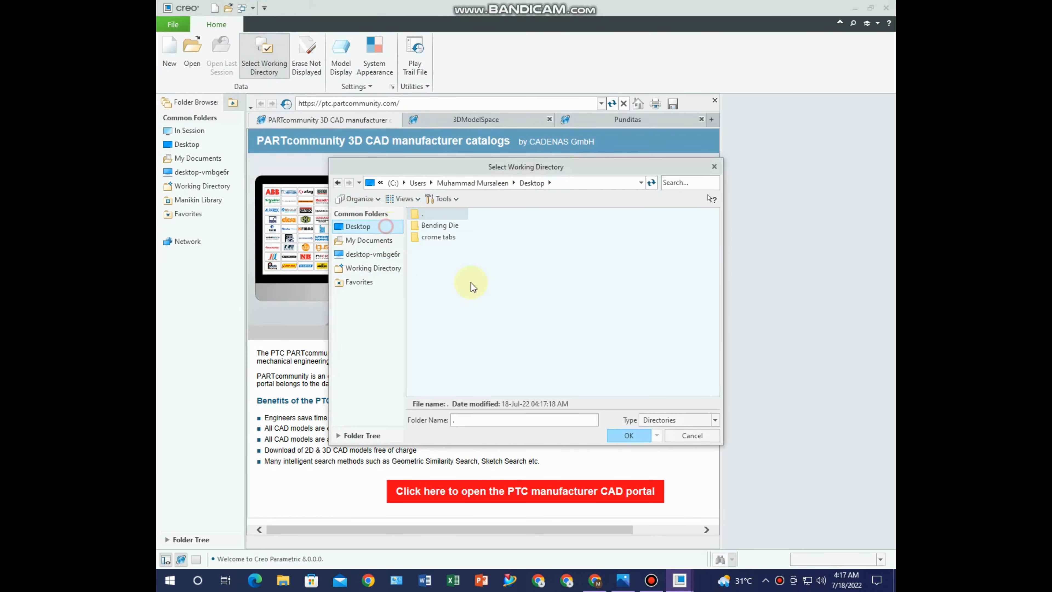
{"action": "right_click", "coordinate": [515, 279]}
{"action": "left_click", "coordinate": [552, 326]}
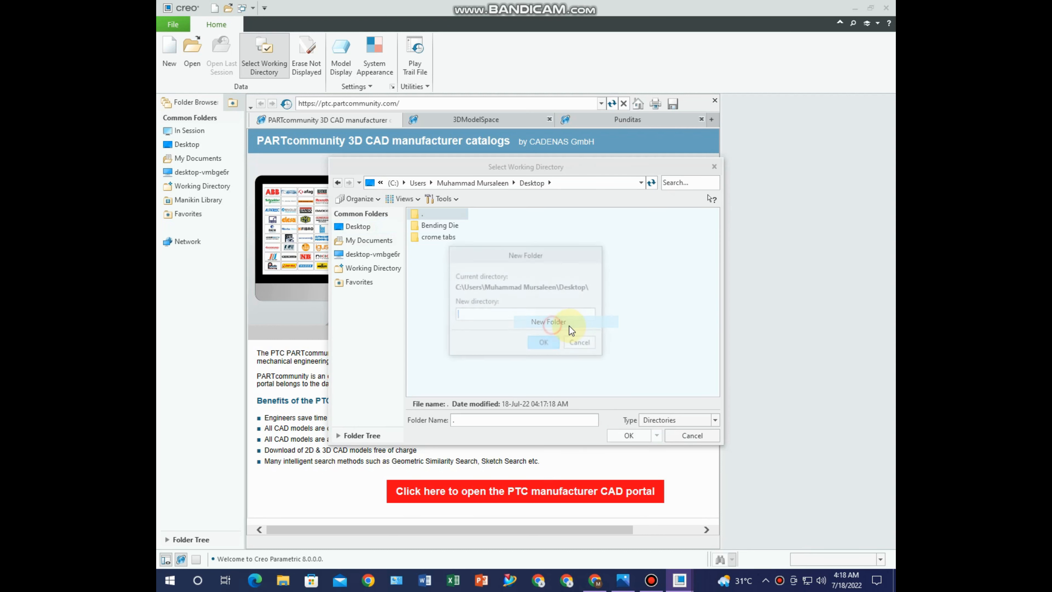
{"action": "type", "text": "Box part"}
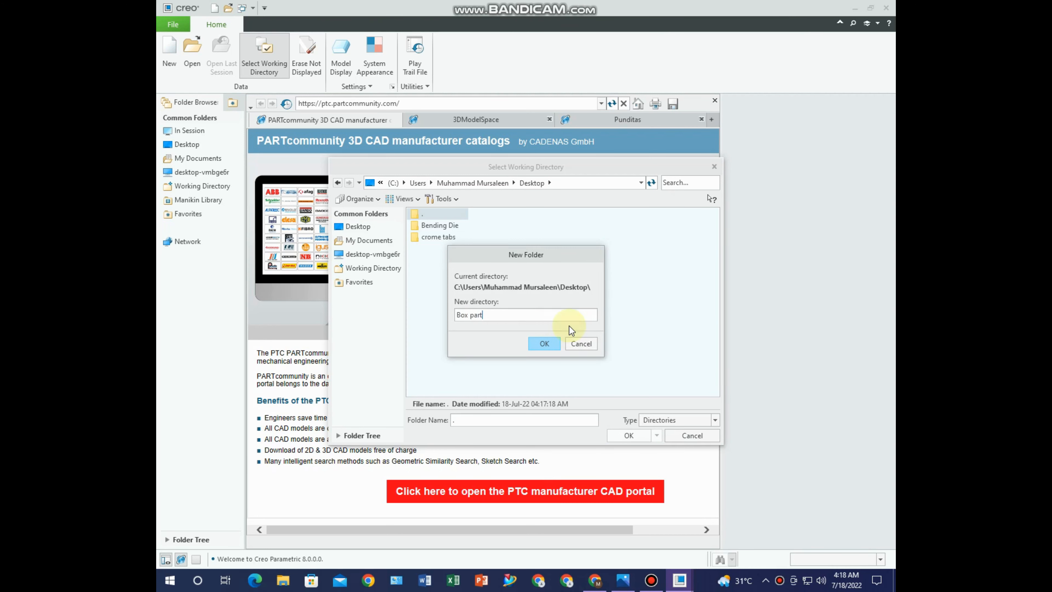
{"action": "key", "text": "Return"}
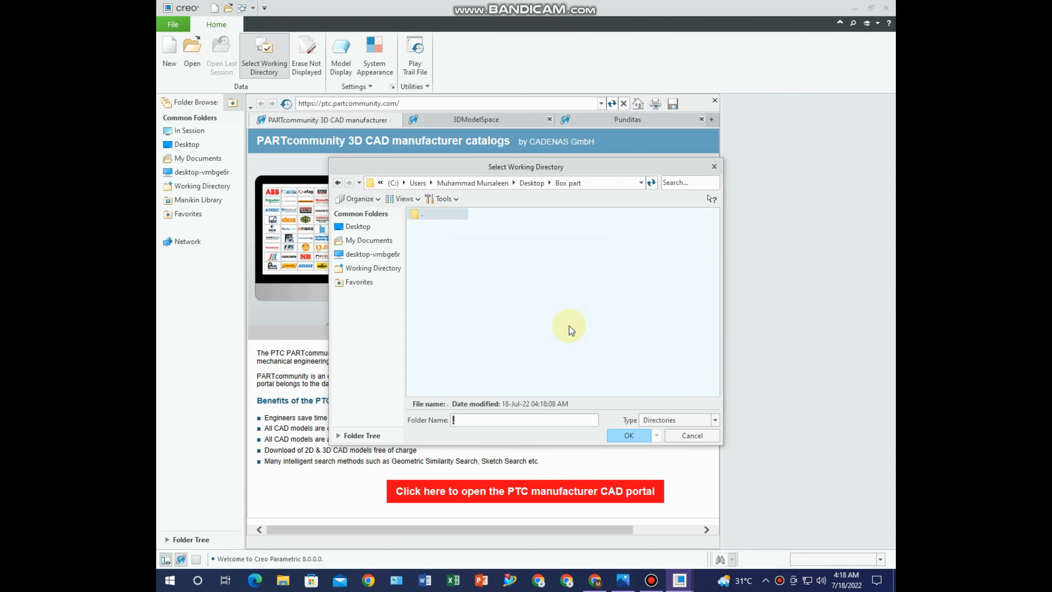
{"action": "left_click", "coordinate": [623, 435]}
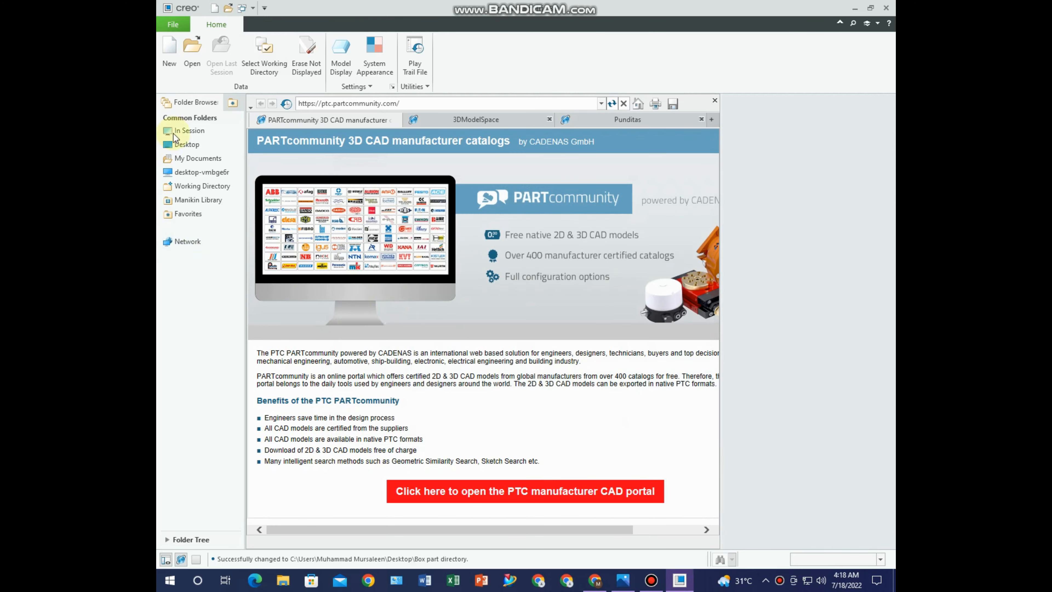
Create a new solid part named Box using the default template
{"action": "left_click", "coordinate": [169, 54]}
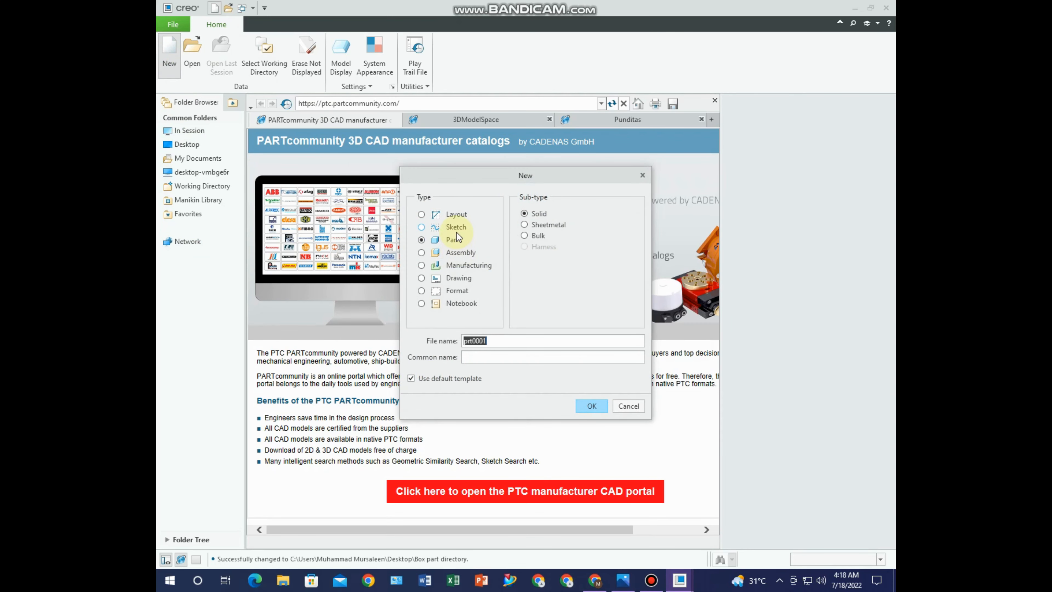
{"action": "type", "text": "Box"}
{"action": "key", "text": "Return"}
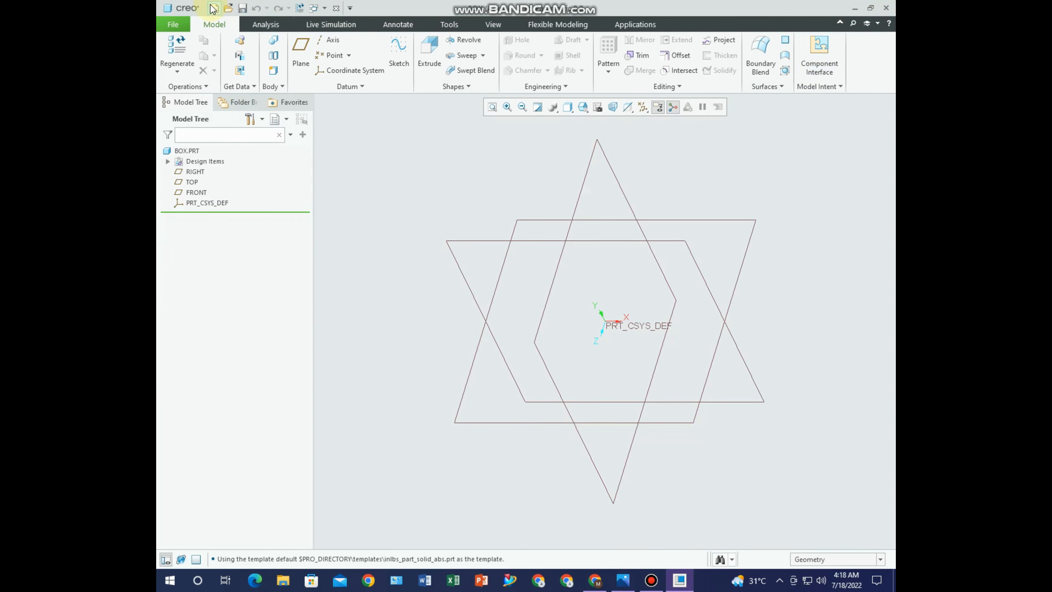
Set the default model orientation to Isometric and save the setting to the configuration file
{"action": "left_click", "coordinate": [173, 25]}
{"action": "left_click", "coordinate": [202, 284]}
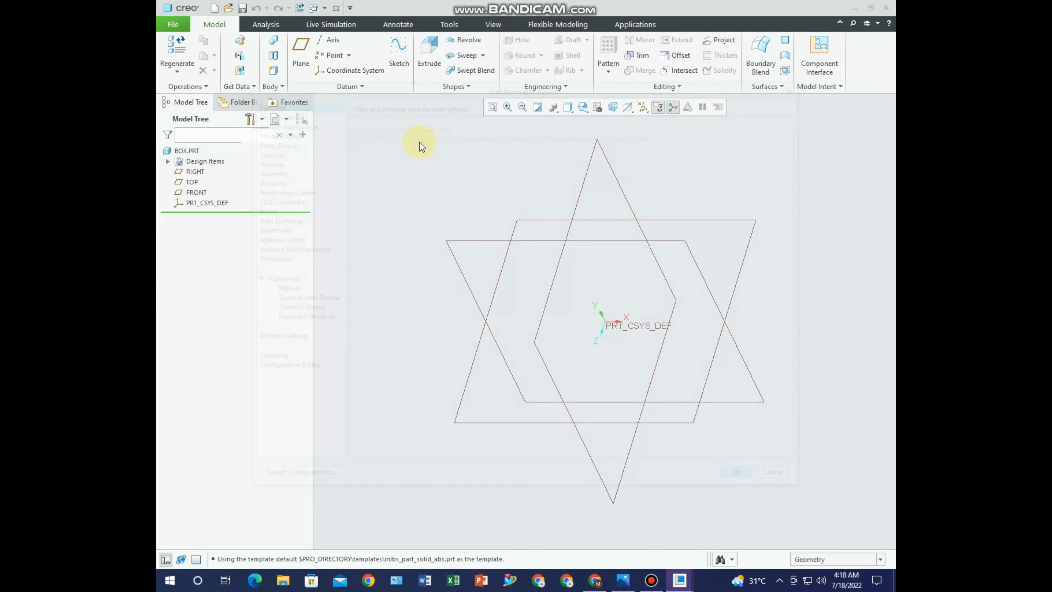
{"action": "left_click", "coordinate": [273, 131]}
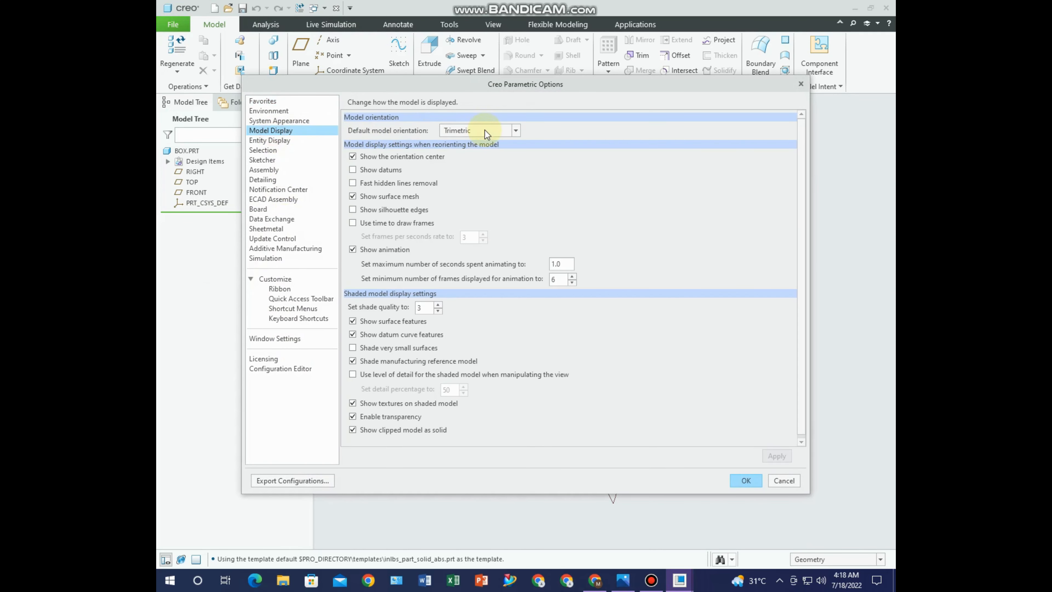
{"action": "left_click", "coordinate": [483, 142]}
{"action": "left_click", "coordinate": [745, 480]}
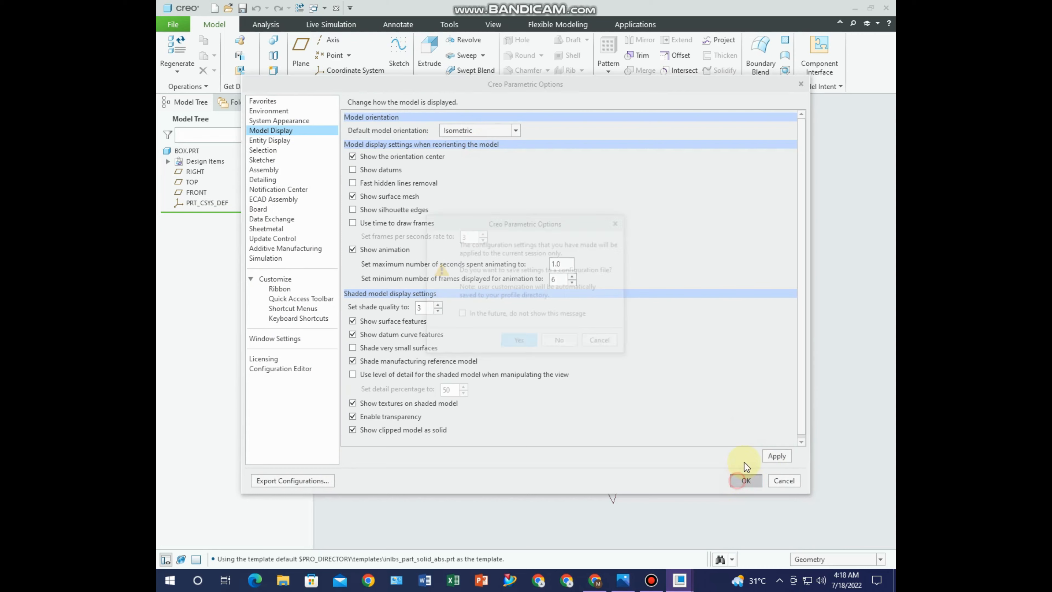
{"action": "left_click", "coordinate": [530, 342]}
{"action": "left_click", "coordinate": [643, 440]}
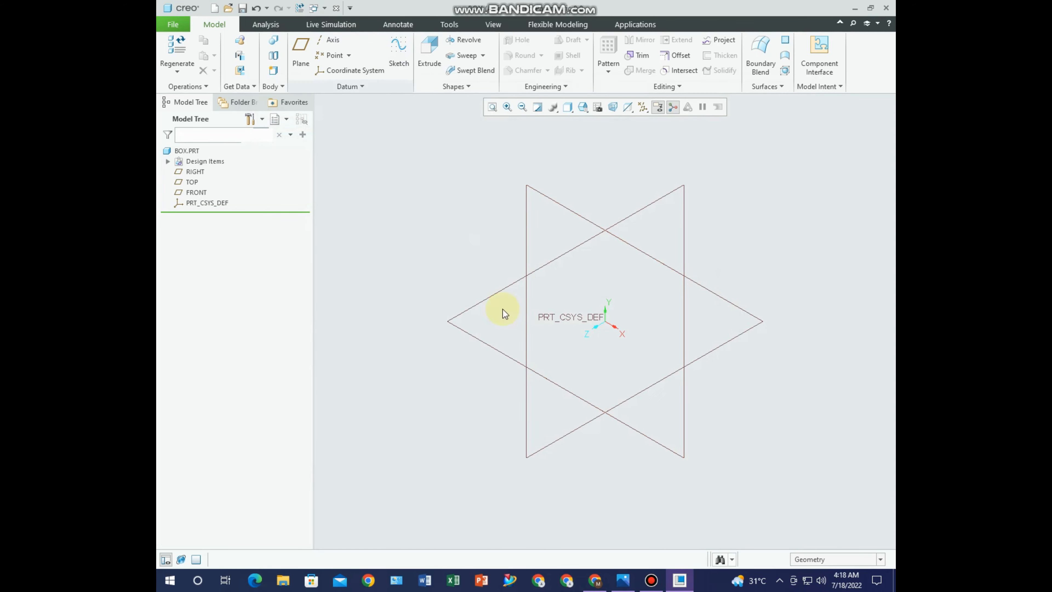
Check the reference drawing in the image viewer, and sketch a center rectangle about 226 by 110 at the origin on the TOP plane for an extrusion
{"action": "left_click", "coordinate": [622, 579]}
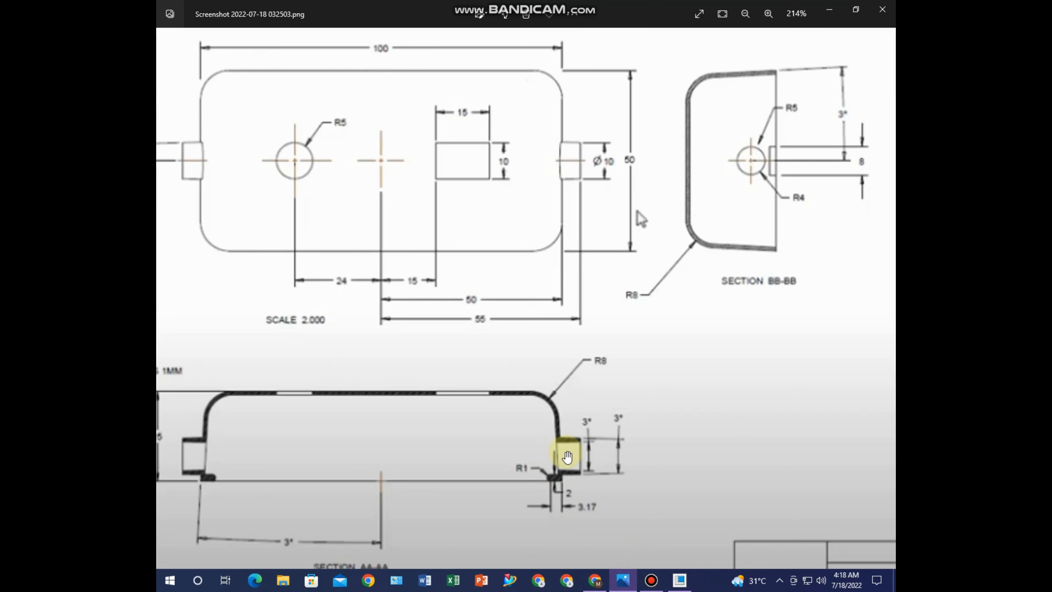
{"action": "scroll", "coordinate": [565, 396], "scroll_direction": "up", "scroll_amount": 3}
{"action": "scroll", "coordinate": [522, 388], "scroll_direction": "down", "scroll_amount": 2}
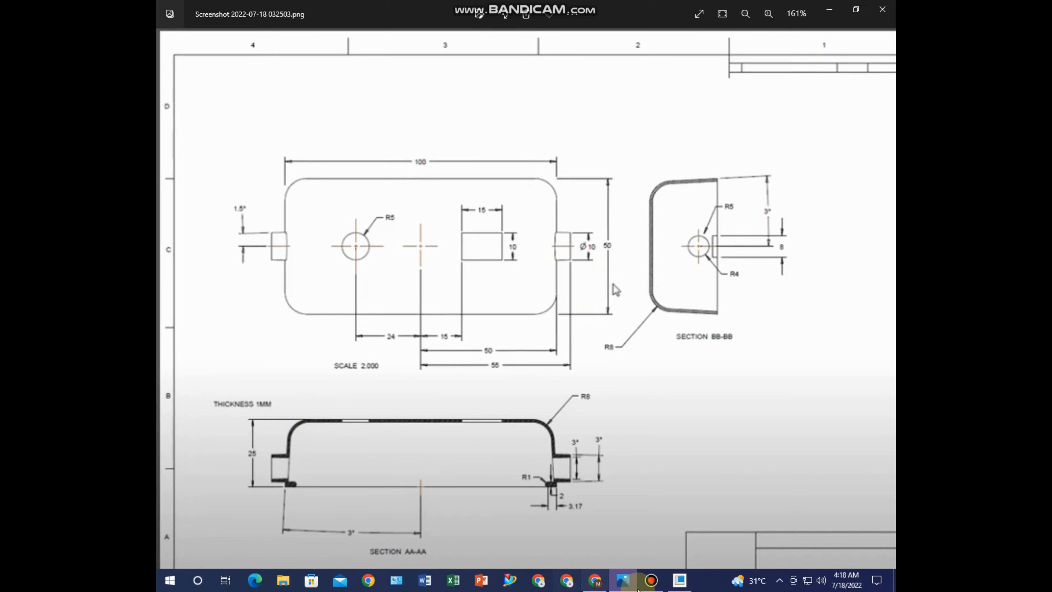
{"action": "left_click", "coordinate": [679, 580]}
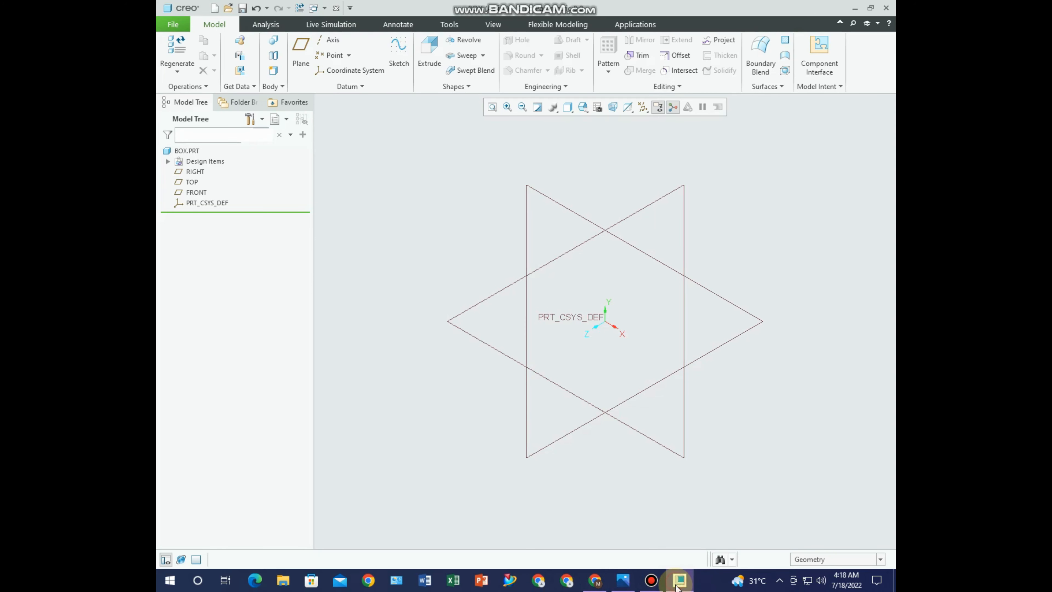
{"action": "left_click", "coordinate": [429, 46]}
{"action": "left_click", "coordinate": [190, 181]}
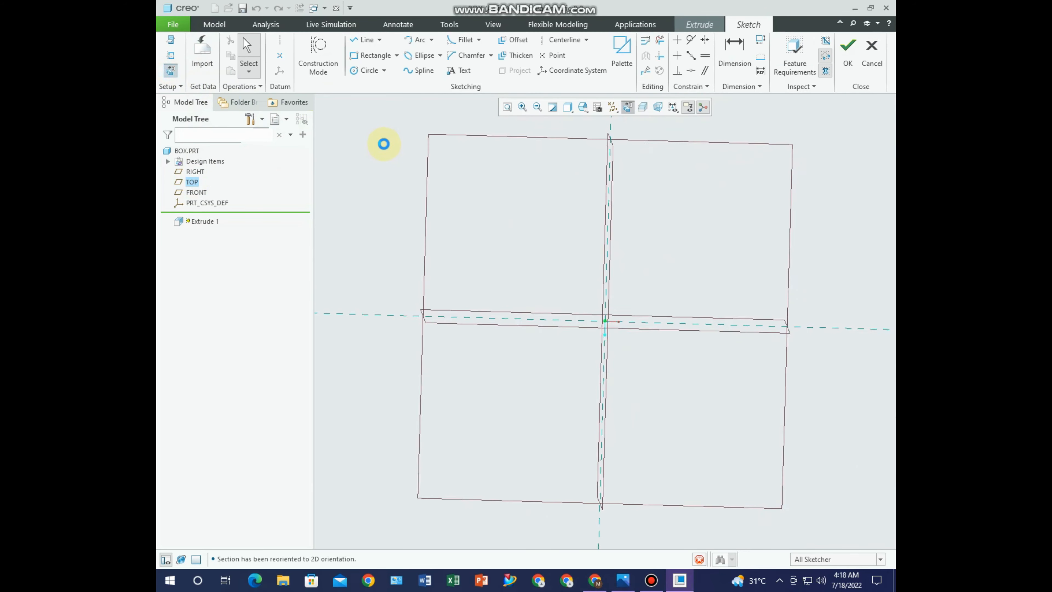
{"action": "left_click", "coordinate": [397, 55]}
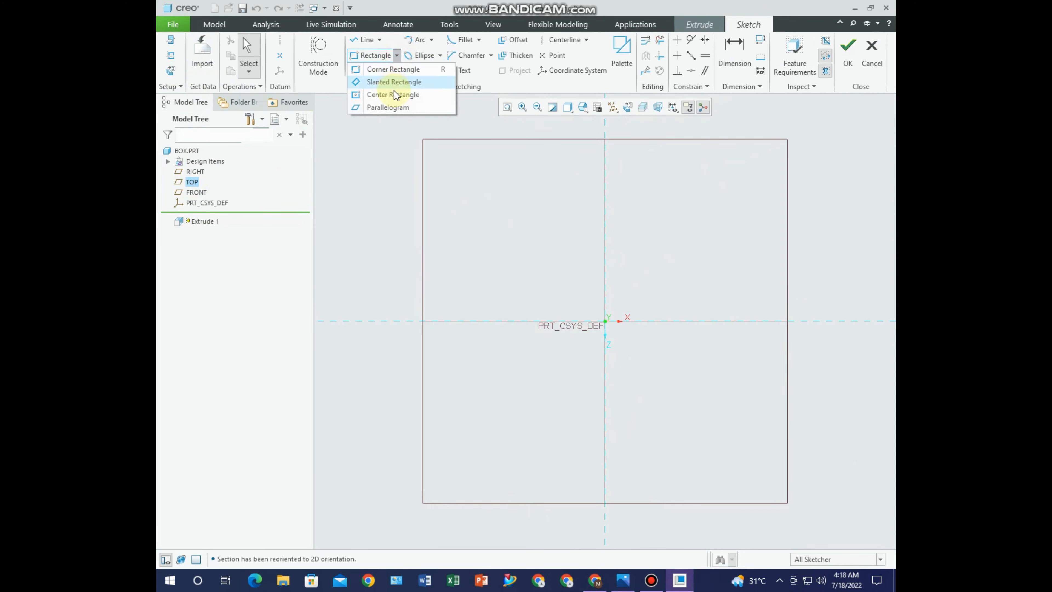
{"action": "left_click", "coordinate": [393, 95]}
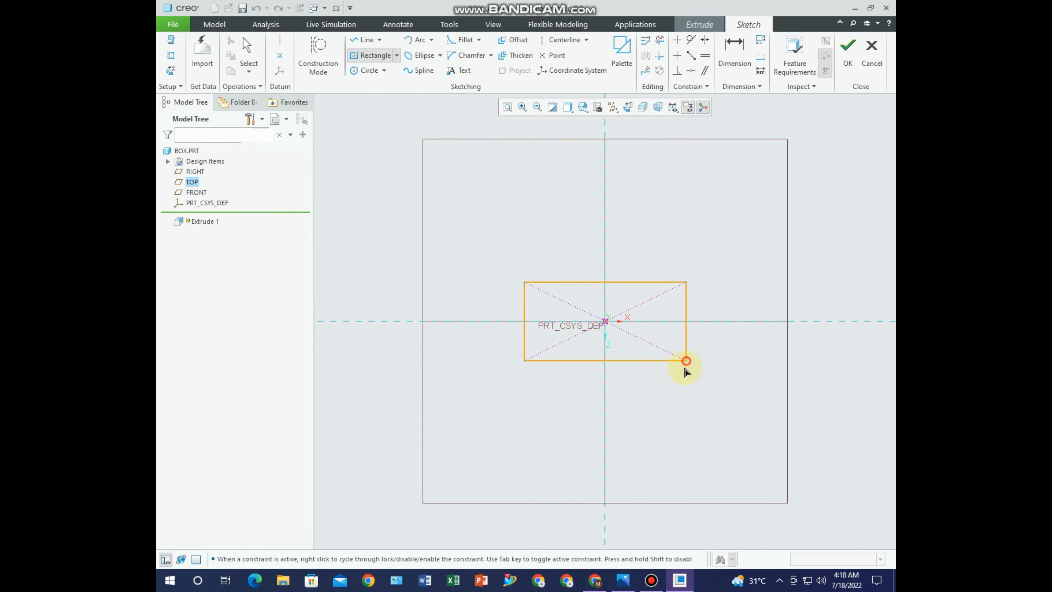
{"action": "left_click", "coordinate": [686, 360]}
{"action": "middle_click", "coordinate": [659, 400]}
Set the rectangle's width to 100 and height to 50, and finish the sketch
{"action": "left_click_drag", "start_coordinate": [587, 348], "coordinate": [587, 385]}
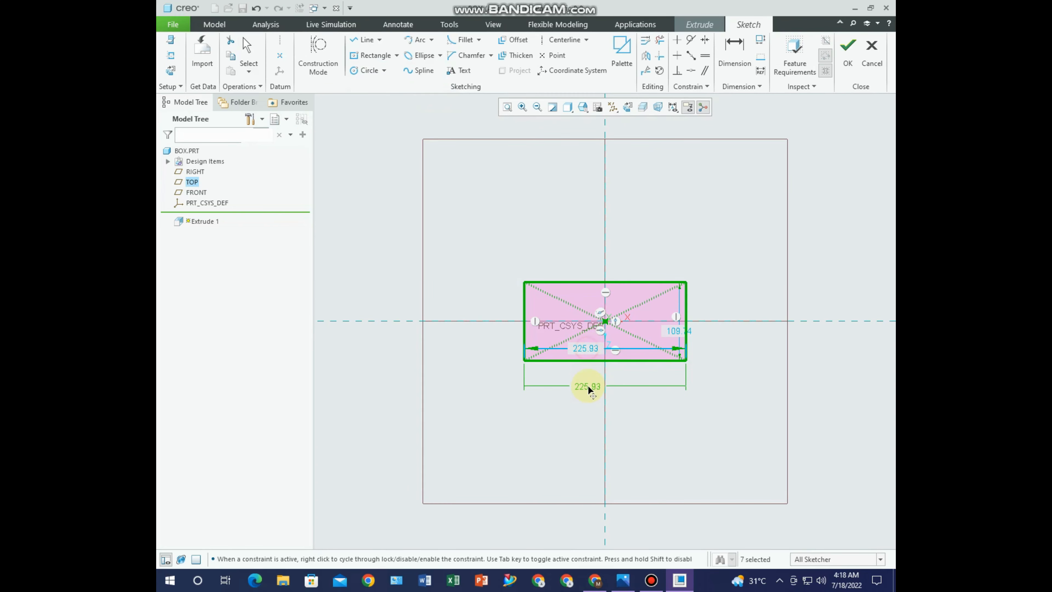
{"action": "double_click", "coordinate": [588, 387]}
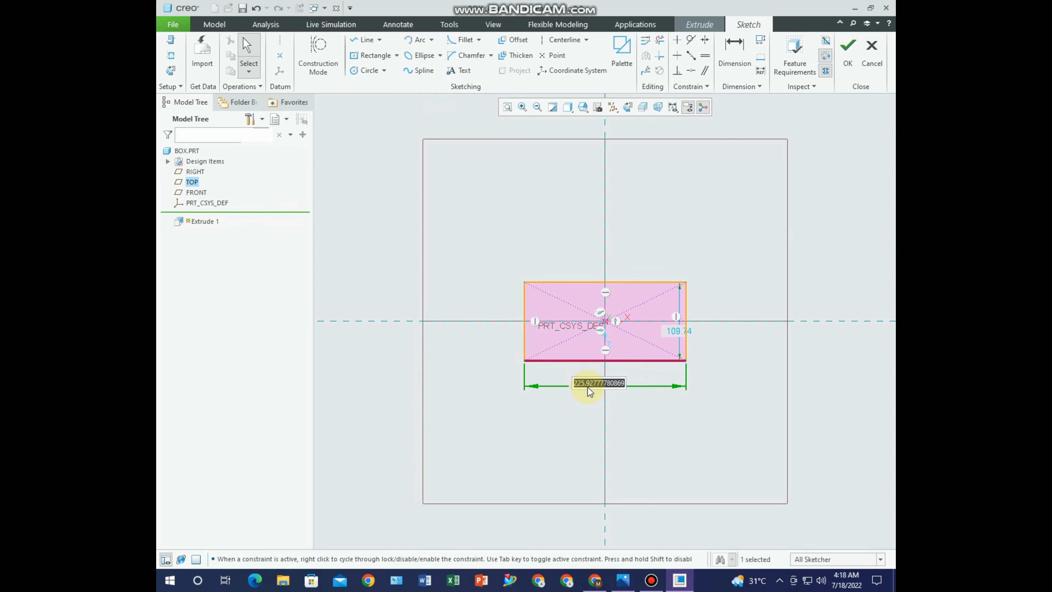
{"action": "type", "text": "100"}
{"action": "key", "text": "Return"}
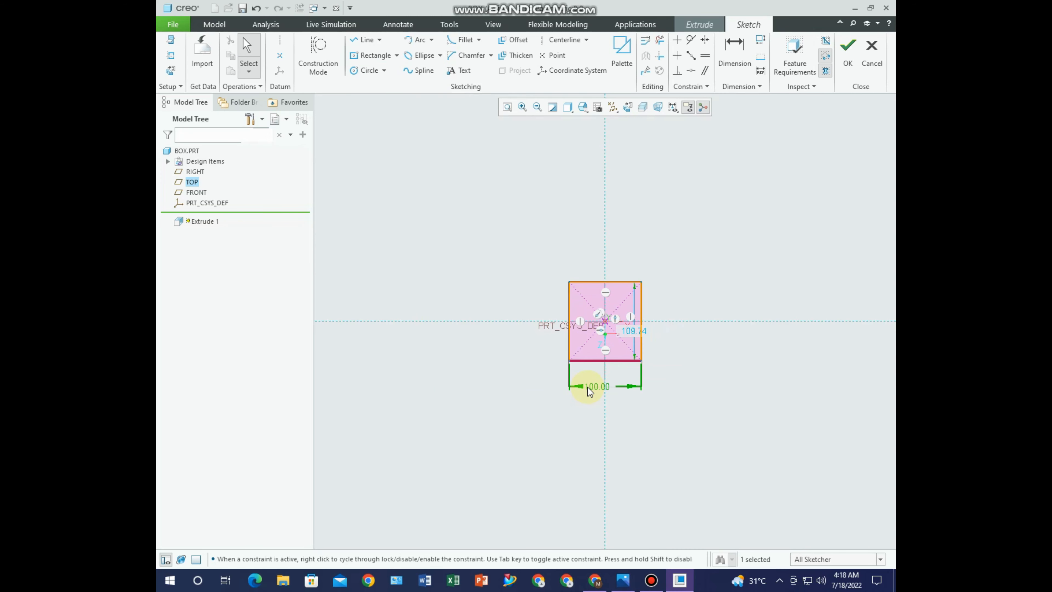
{"action": "double_click", "coordinate": [684, 336]}
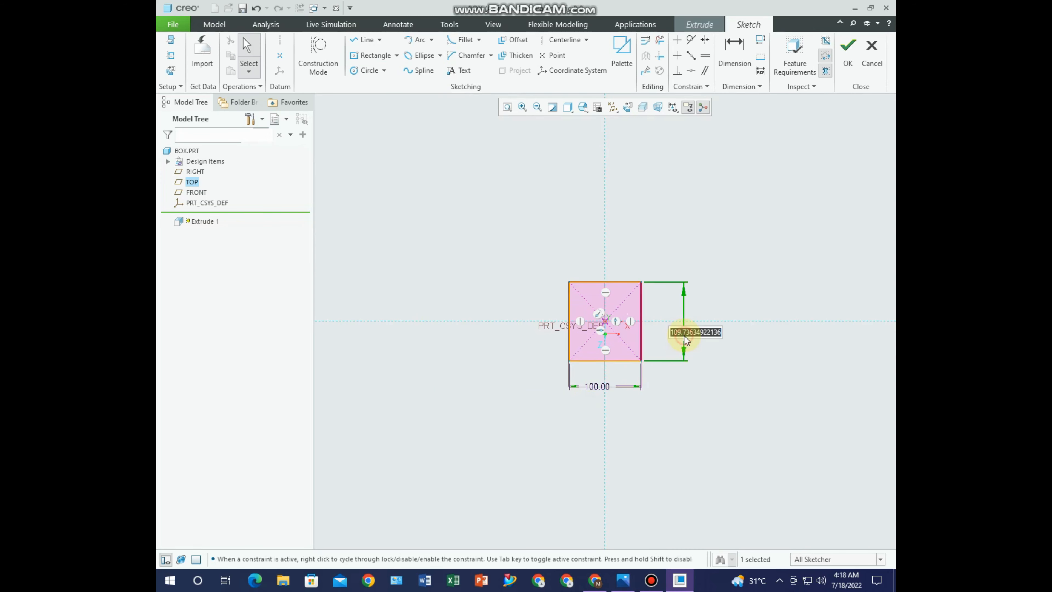
{"action": "type", "text": "50"}
{"action": "key", "text": "Return"}
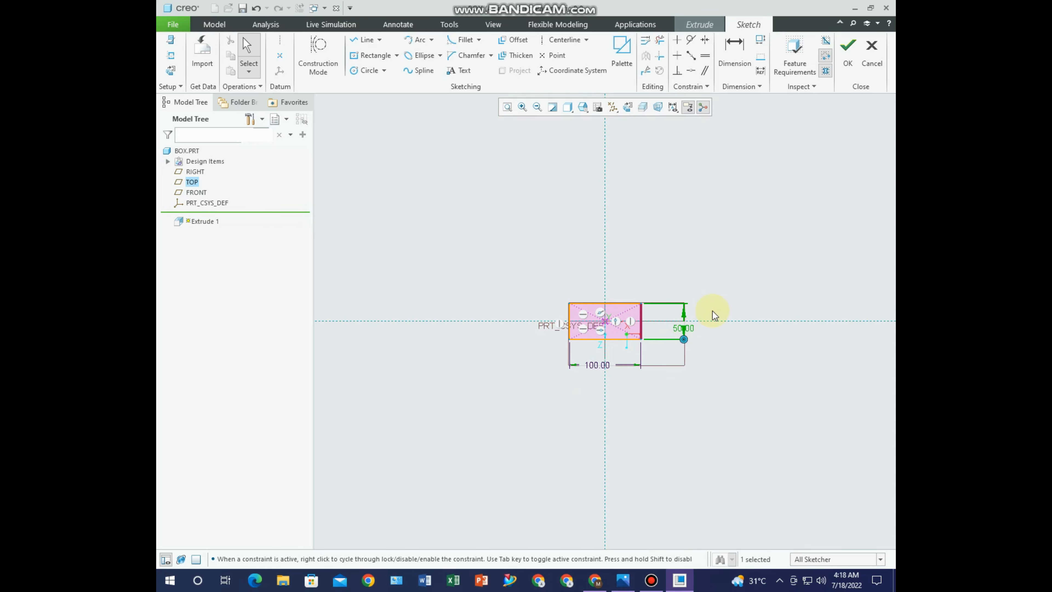
{"action": "left_click", "coordinate": [848, 52]}
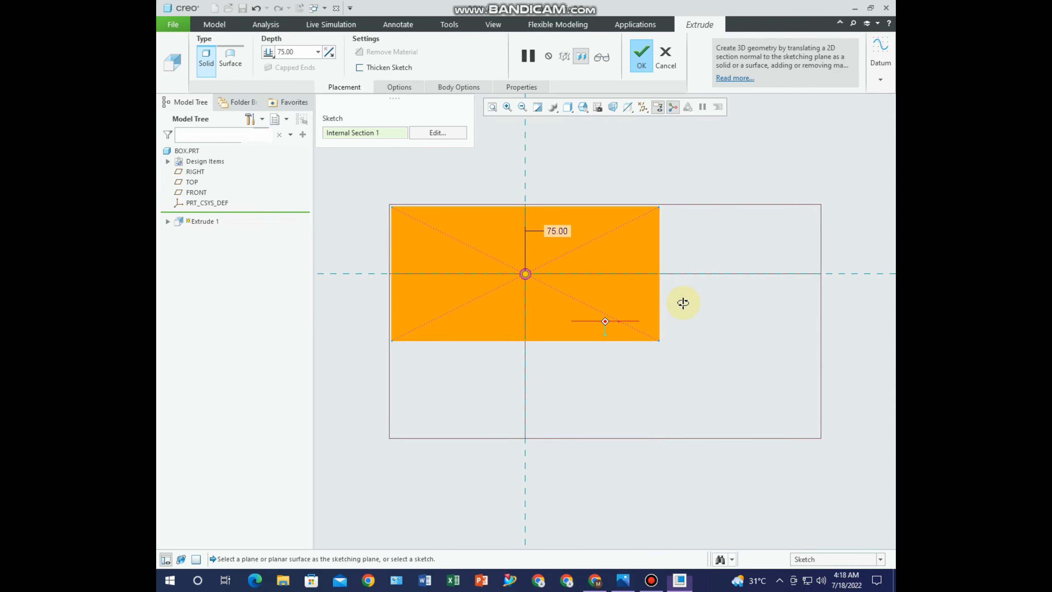
Extrude the rectangle symmetrically about the sketch plane to a total depth of 25
{"action": "left_click", "coordinate": [269, 54]}
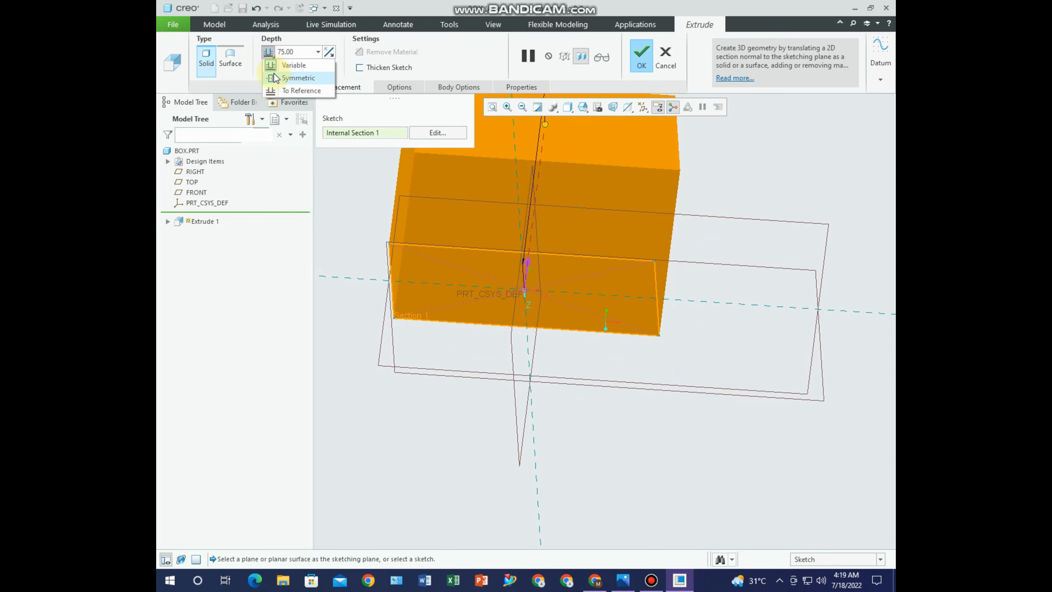
{"action": "left_click", "coordinate": [281, 74]}
{"action": "double_click", "coordinate": [301, 52]}
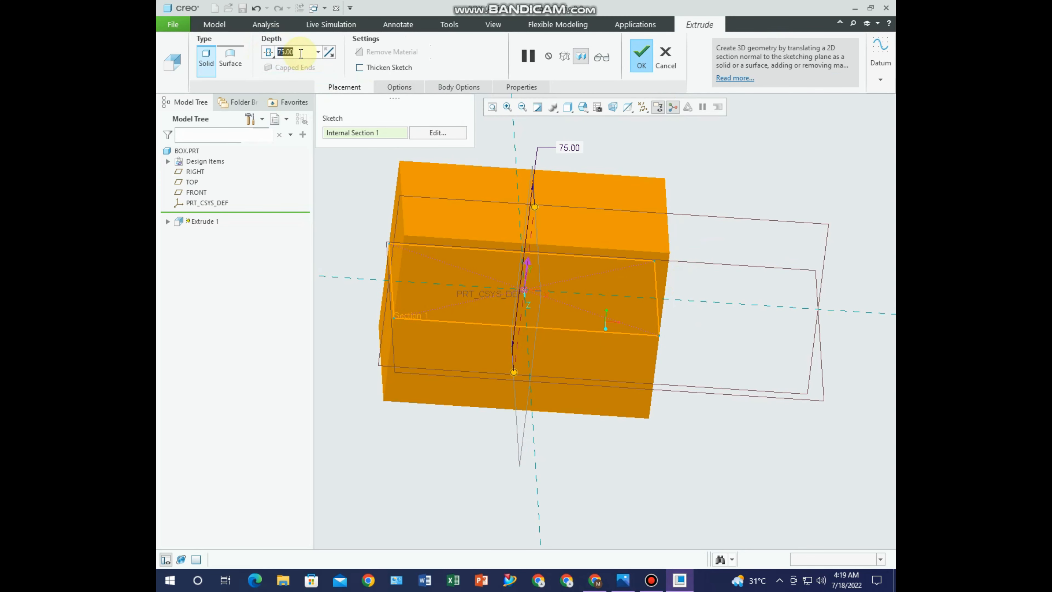
{"action": "type", "text": "25"}
{"action": "key", "text": "Return"}
{"action": "left_click", "coordinate": [630, 62]}
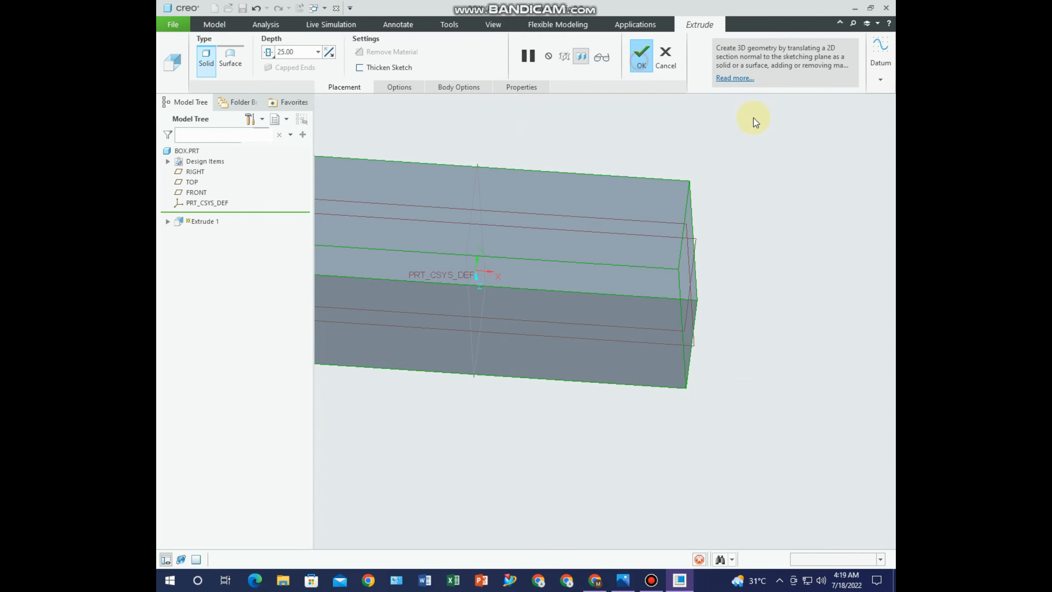
{"action": "middle_click_drag", "start_coordinate": [792, 193], "coordinate": [756, 188]}
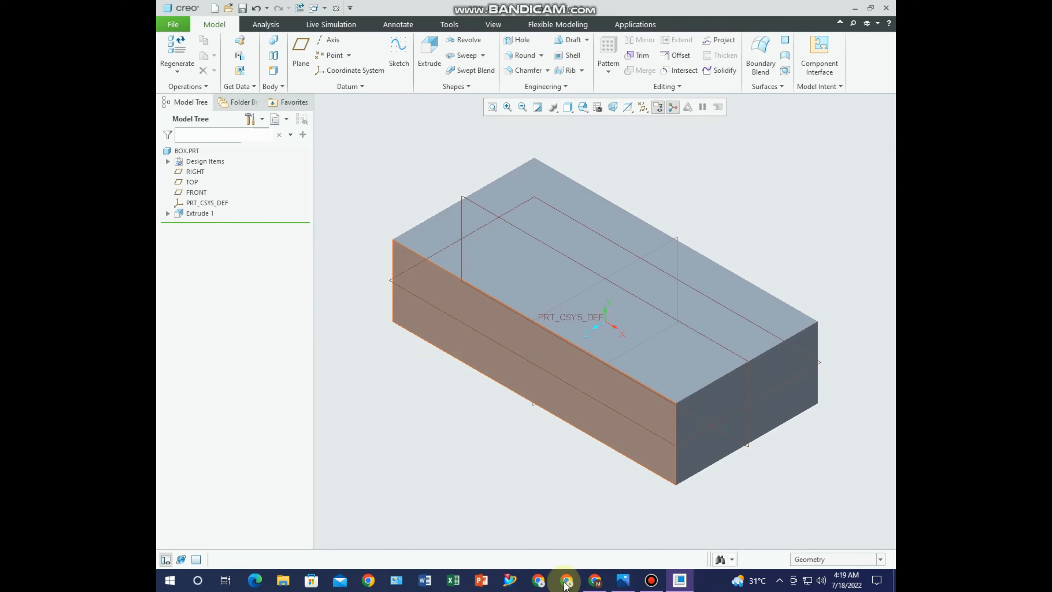
Check the reference drawing again and start a Draft with the block's side faces as the draft surfaces
{"action": "left_click", "coordinate": [623, 580]}
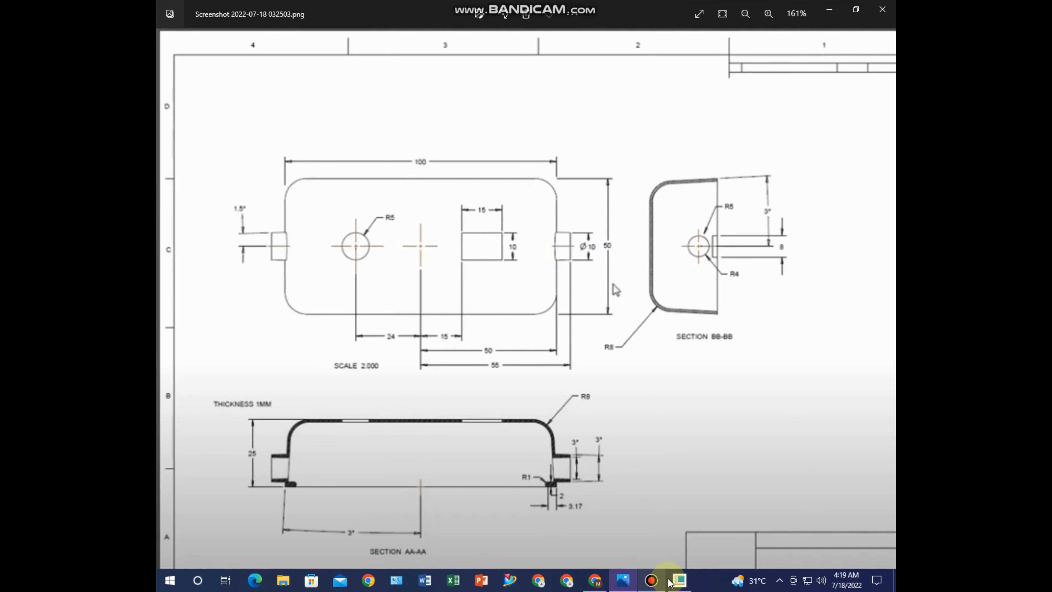
{"action": "left_click", "coordinate": [679, 580]}
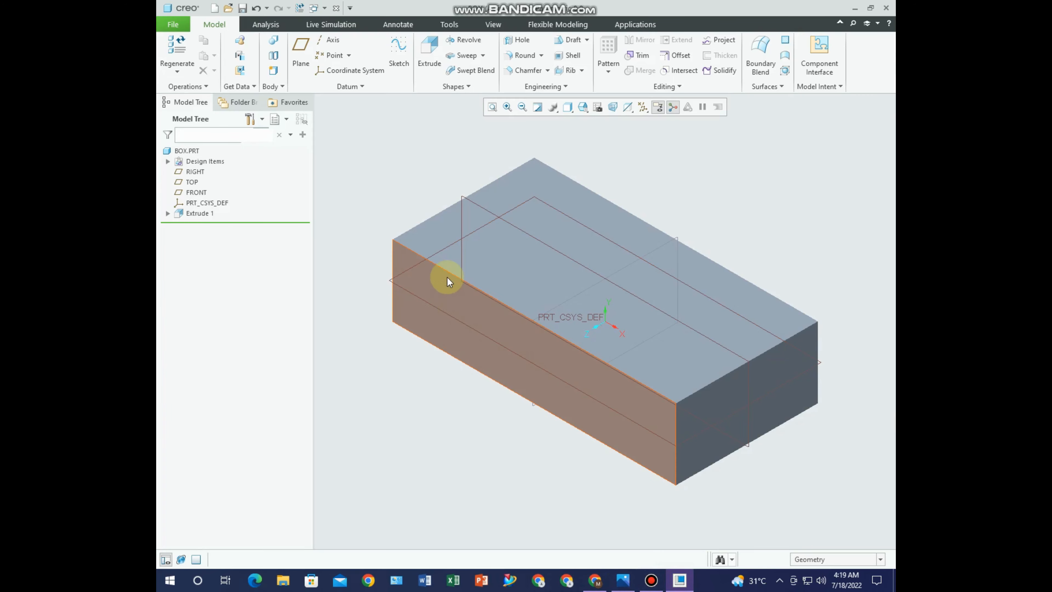
{"action": "left_click", "coordinate": [571, 40]}
{"action": "left_click", "coordinate": [473, 319]}
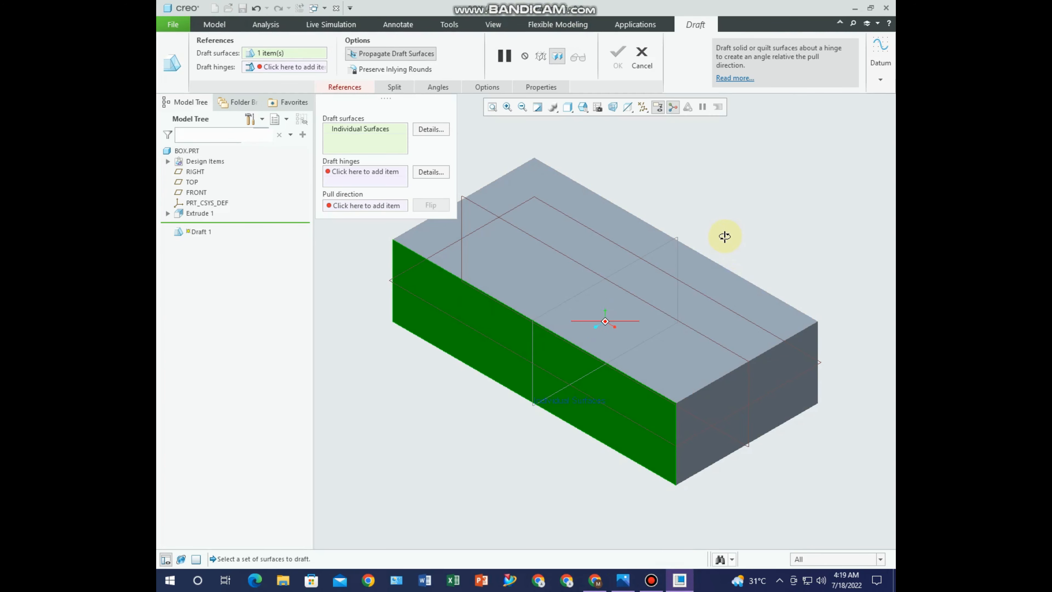
{"action": "middle_click_drag", "start_coordinate": [725, 235], "coordinate": [666, 336]}
{"action": "middle_click_drag", "start_coordinate": [770, 230], "coordinate": [763, 324]}
{"action": "middle_click_drag", "start_coordinate": [702, 177], "coordinate": [794, 276]}
{"action": "key", "text": "ctrl+d"}
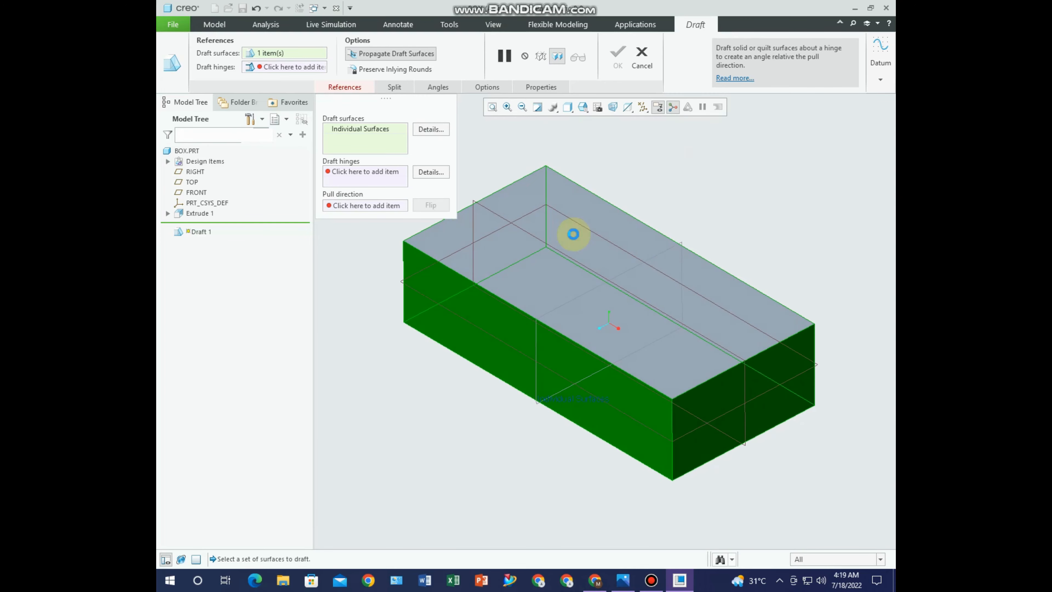
Use the block's bottom face as the draft hinge, set the draft angle to 3 degrees, and flip the pull direction
{"action": "left_click", "coordinate": [351, 174]}
{"action": "middle_click_drag", "start_coordinate": [417, 353], "coordinate": [430, 275]}
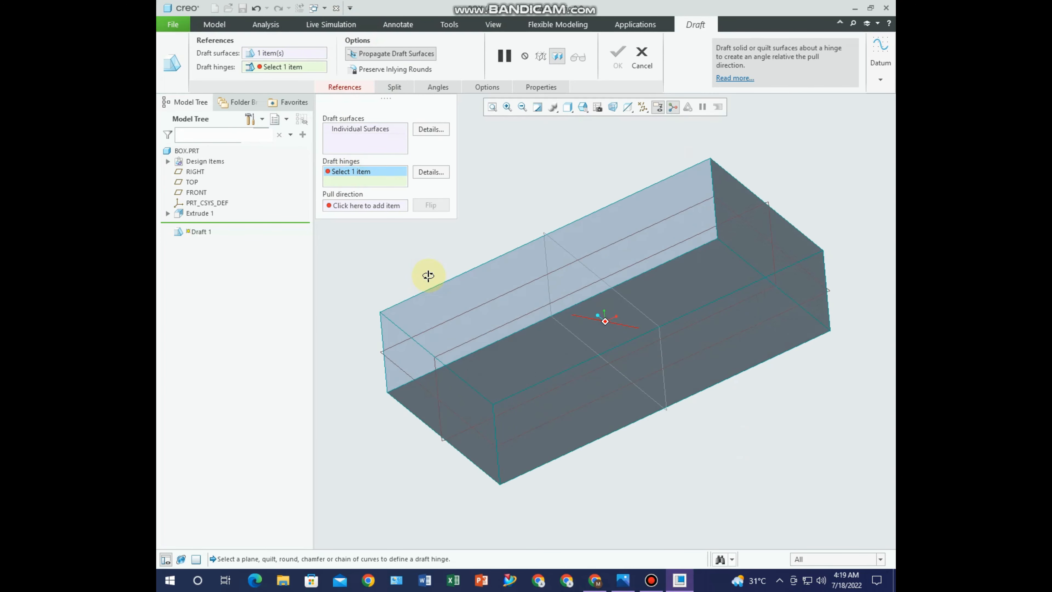
{"action": "left_click", "coordinate": [529, 341]}
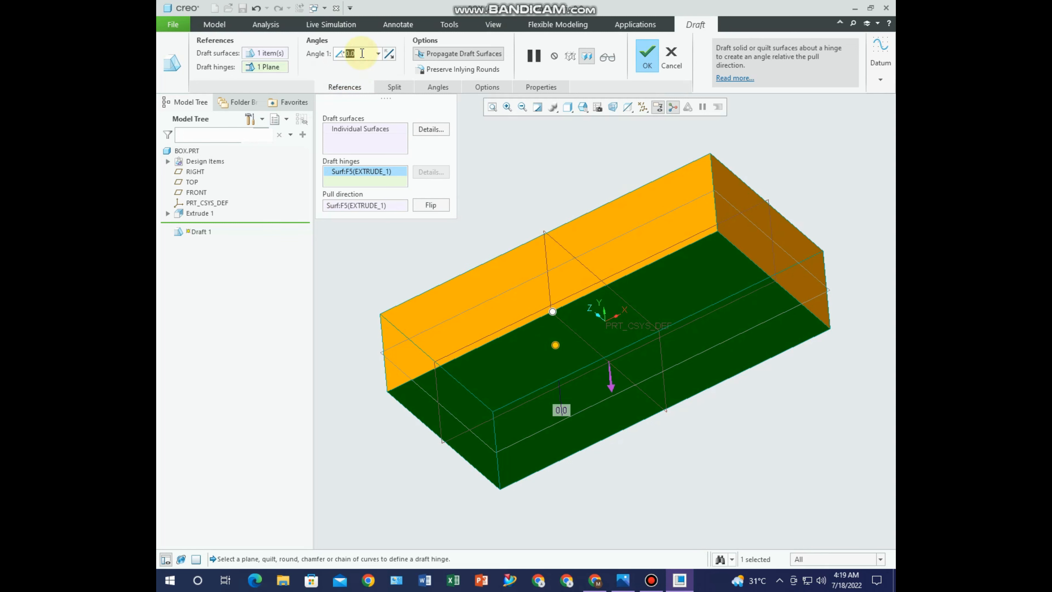
{"action": "type", "text": "3"}
{"action": "key", "text": "Return"}
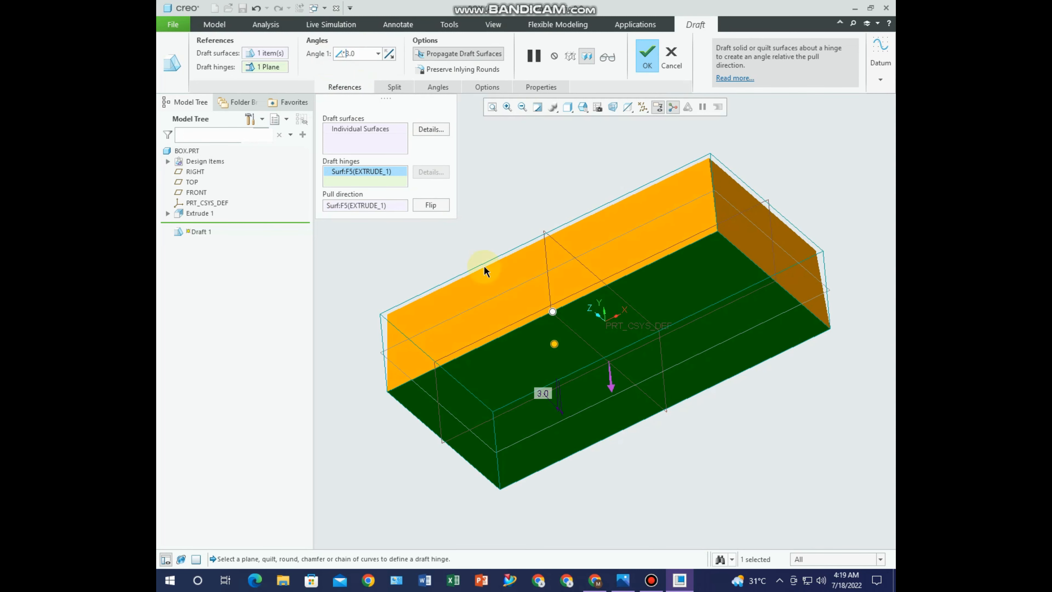
{"action": "left_click", "coordinate": [614, 388]}
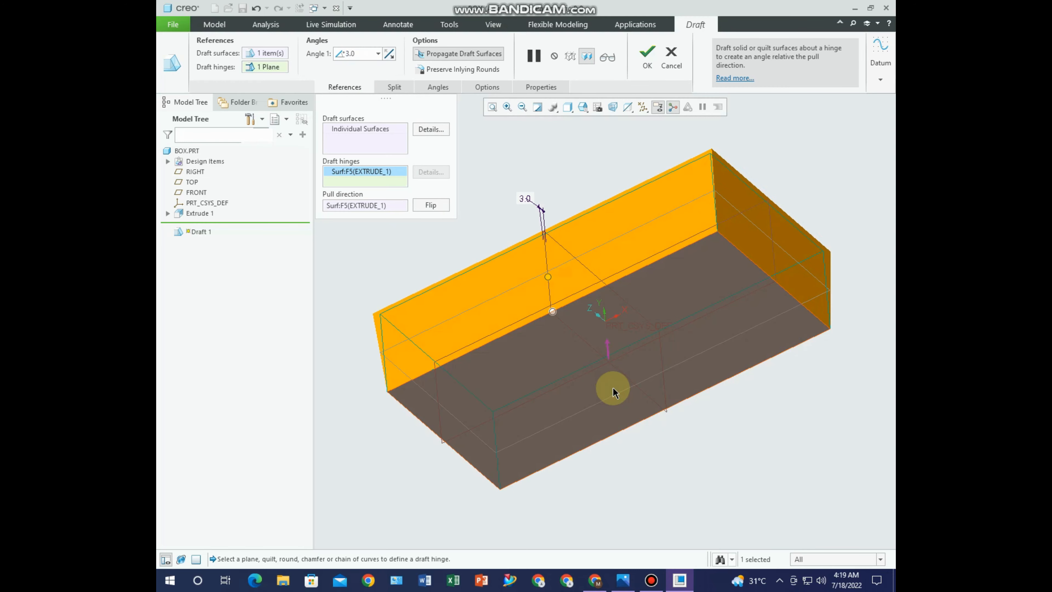
Complete the draft on the block's side faces
{"action": "left_click", "coordinate": [646, 57]}
{"action": "left_click", "coordinate": [798, 144]}
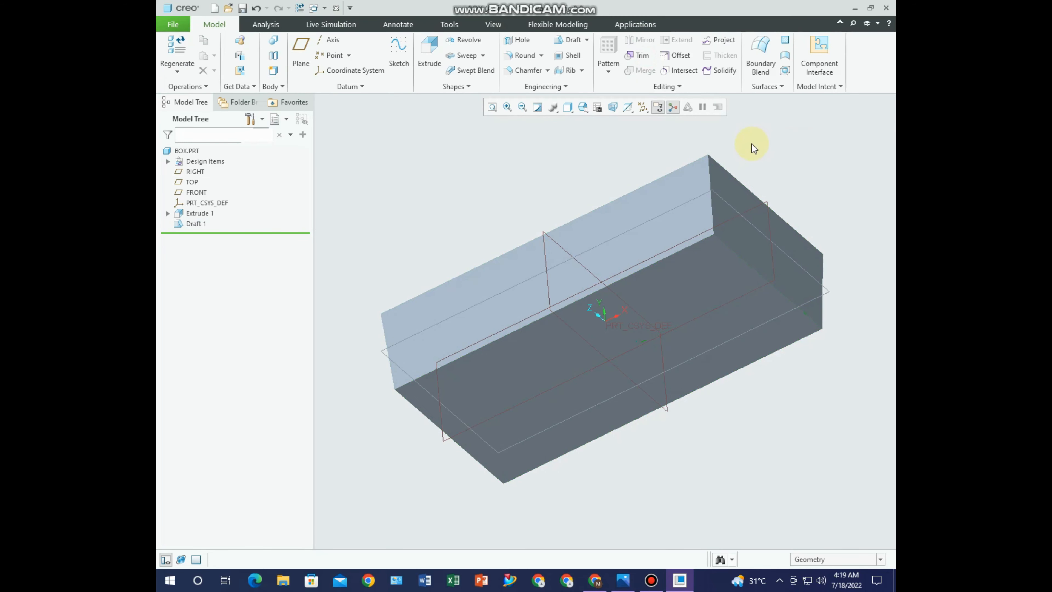
{"action": "middle_click_drag", "start_coordinate": [754, 149], "coordinate": [799, 190]}
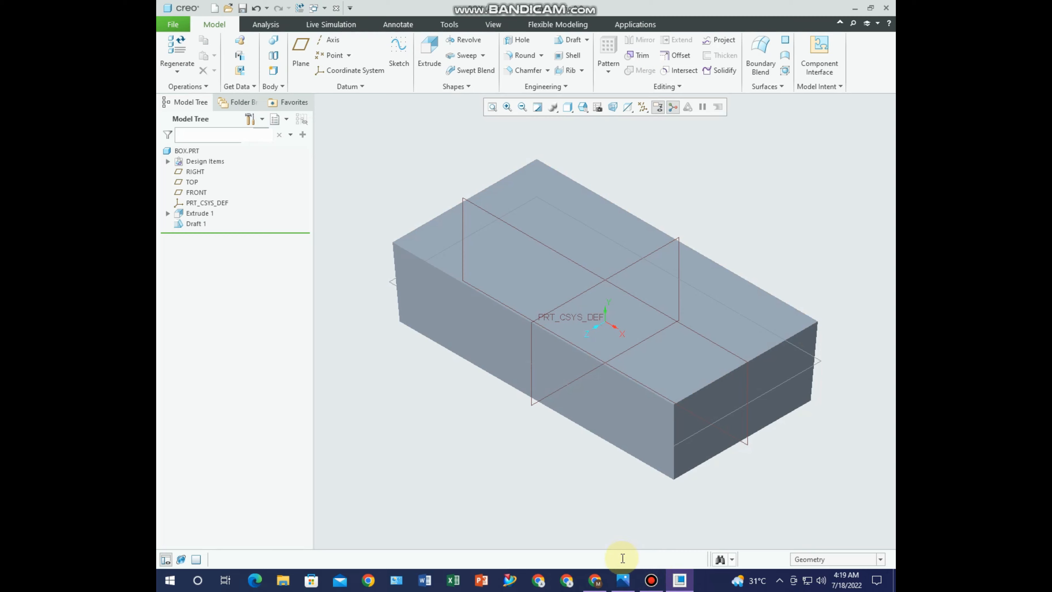
Check the reference drawing and start a Round with two upright corner edges and the bottom edge at one end of the block
{"action": "mouse_move", "coordinate": [556, 3]}
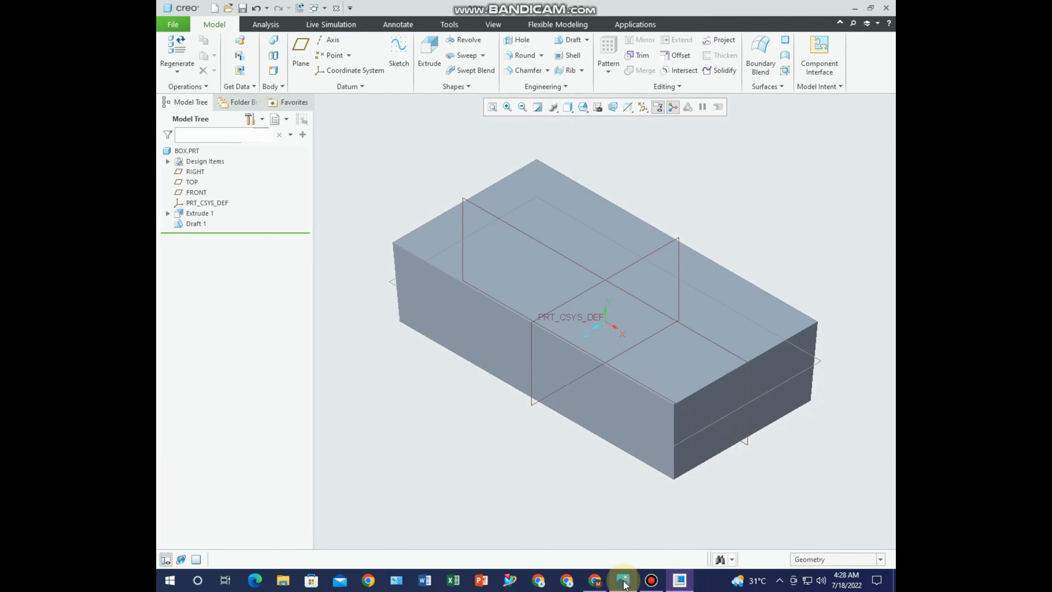
{"action": "left_click", "coordinate": [623, 581]}
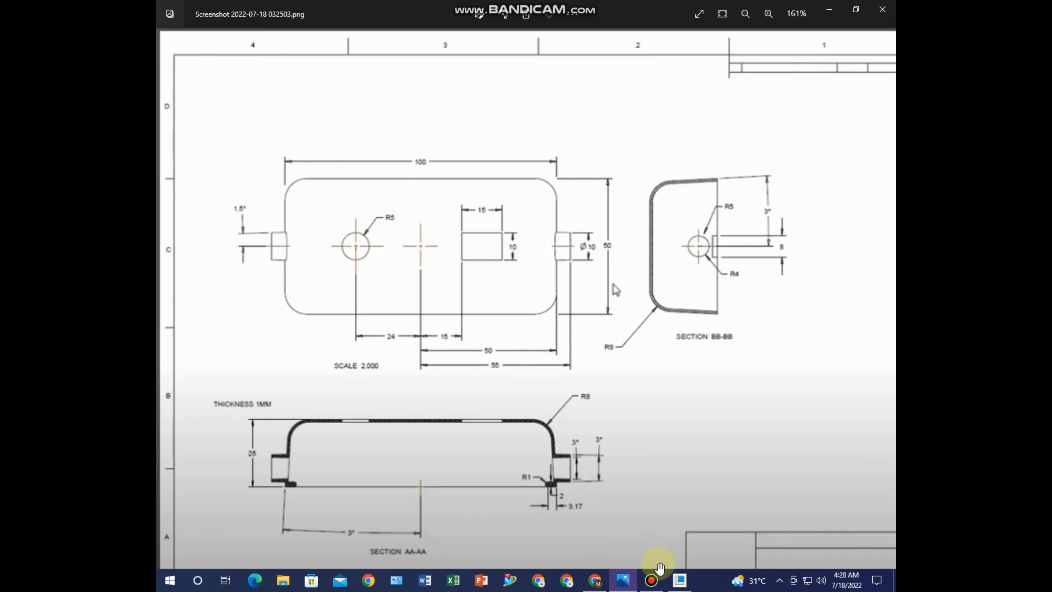
{"action": "left_click", "coordinate": [679, 580]}
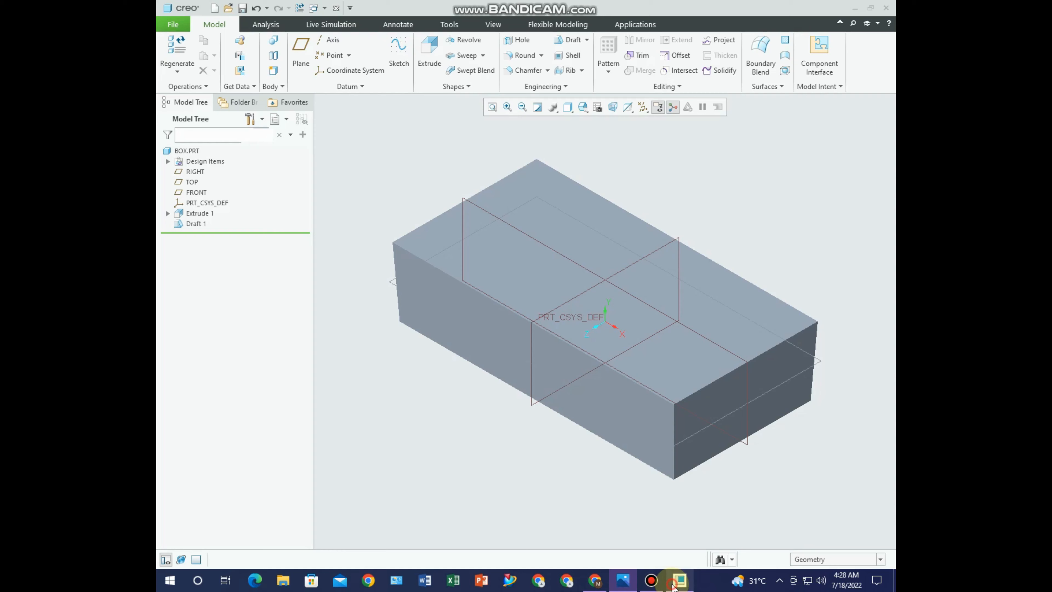
{"action": "left_click", "coordinate": [524, 55]}
{"action": "middle_click_drag", "start_coordinate": [777, 376], "coordinate": [767, 351]}
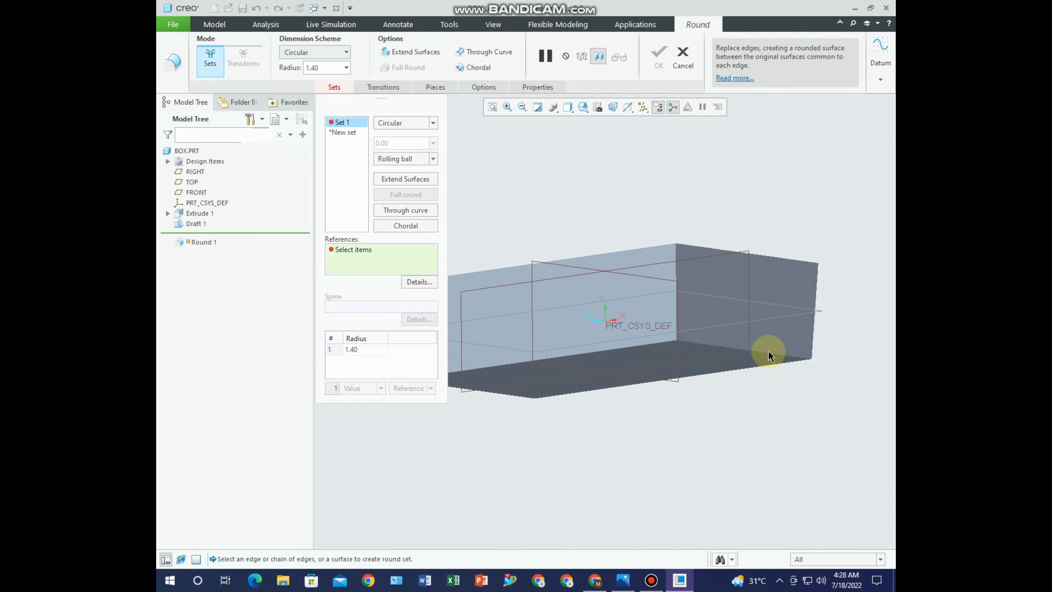
{"action": "left_click", "coordinate": [676, 305]}
{"action": "middle_click_drag", "start_coordinate": [820, 400], "coordinate": [779, 389]}
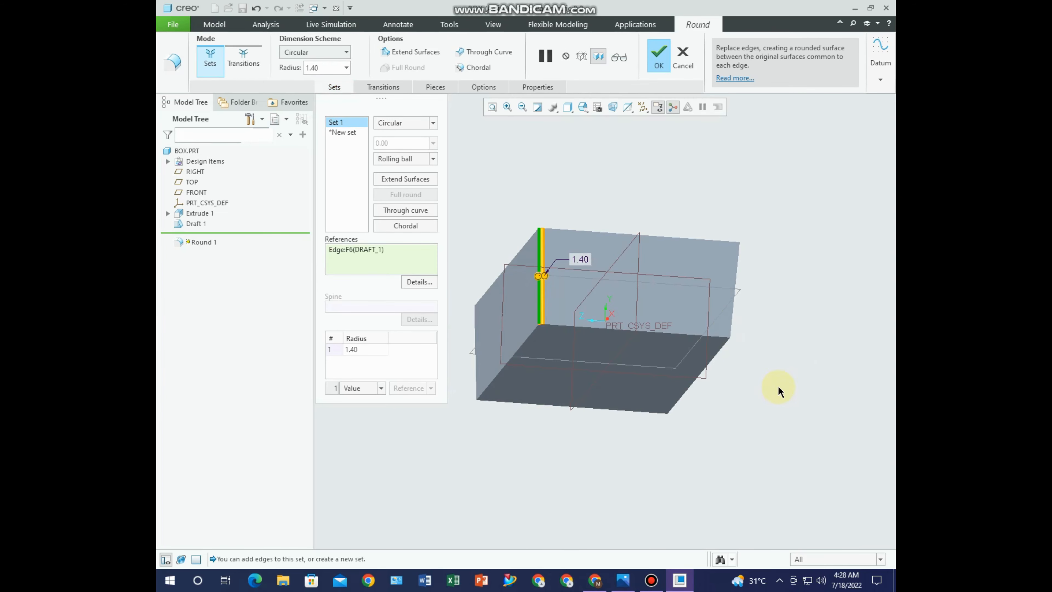
{"action": "left_click", "coordinate": [734, 309], "text": "ctrl"}
{"action": "left_click", "coordinate": [689, 335], "text": "ctrl"}
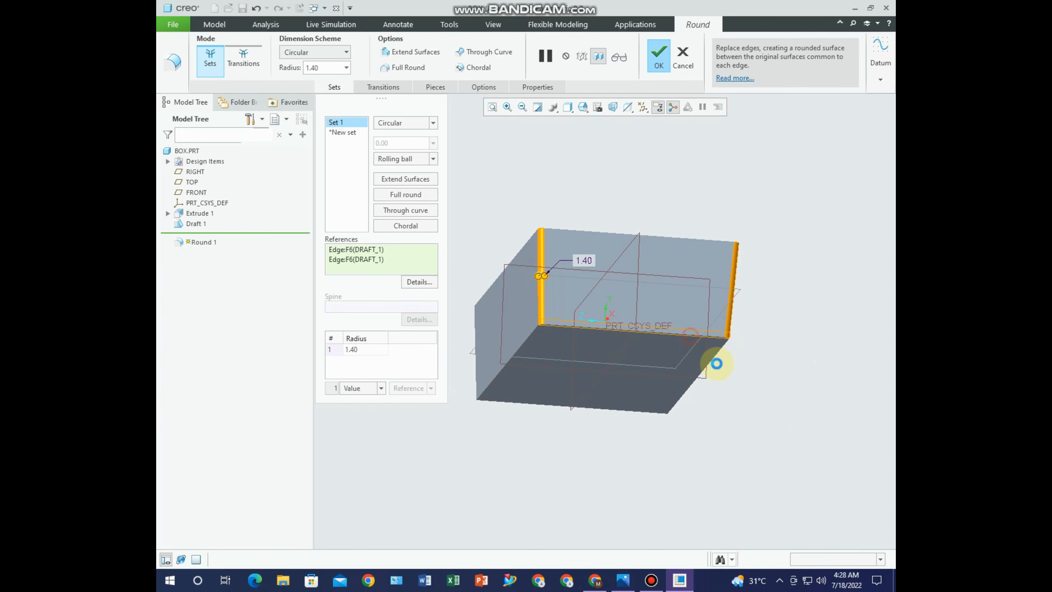
Add the remaining bottom edges and upright corner edges to the round, set the radius to 8 mm, and finish it
{"action": "middle_click_drag", "start_coordinate": [725, 375], "coordinate": [677, 203]}
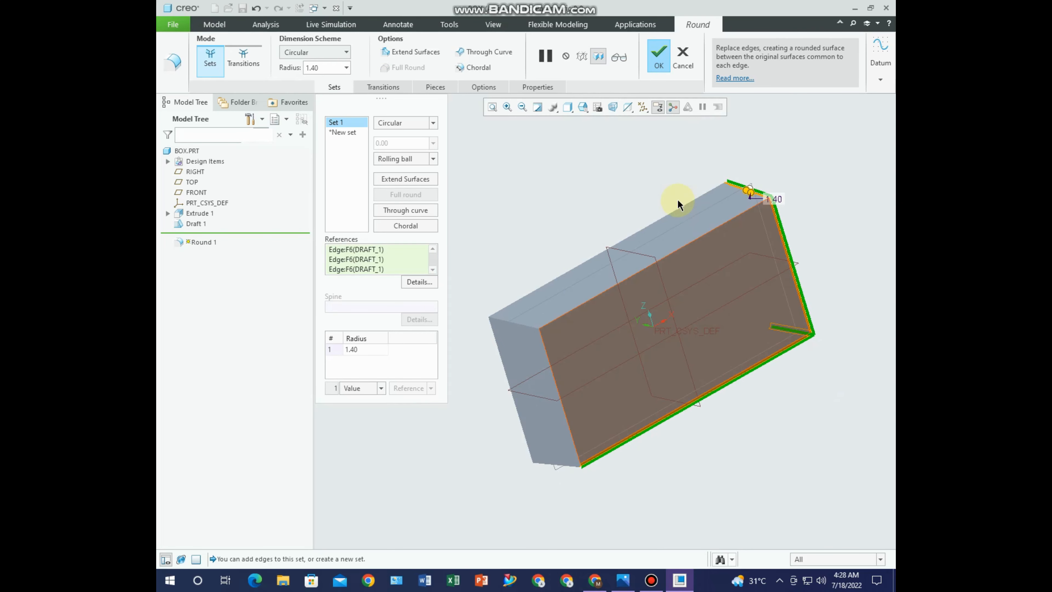
{"action": "left_click", "coordinate": [702, 236], "text": "ctrl"}
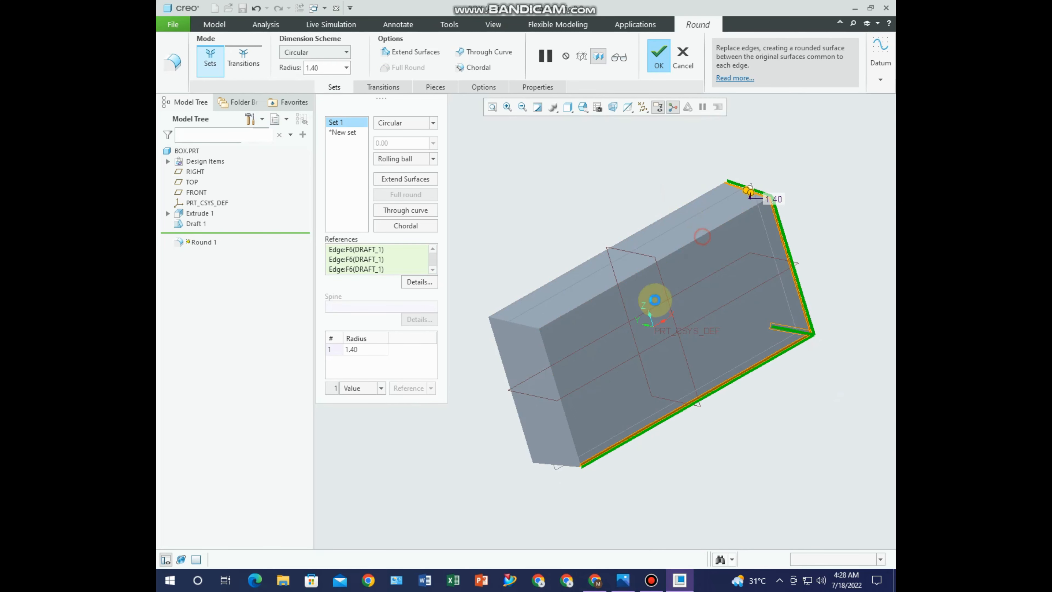
{"action": "left_click", "coordinate": [548, 357], "text": "ctrl"}
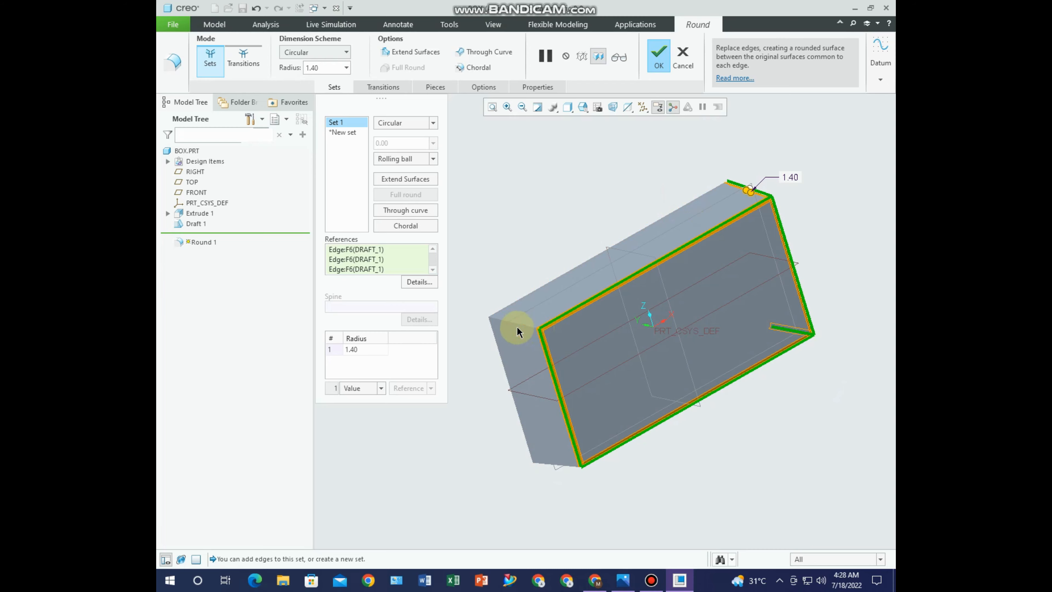
{"action": "middle_click_drag", "start_coordinate": [518, 332], "coordinate": [650, 404]}
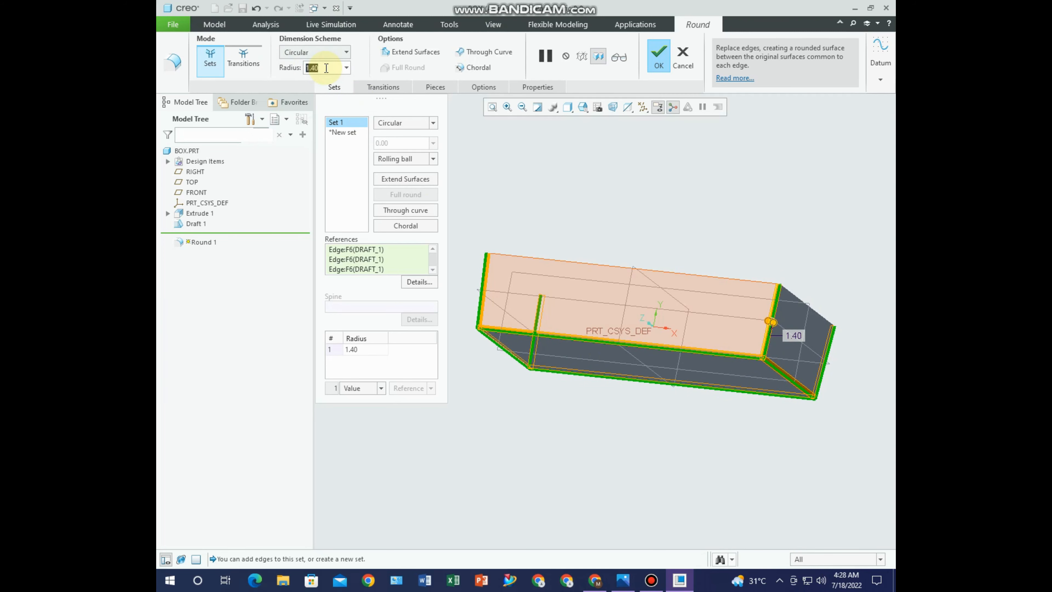
{"action": "type", "text": "8"}
{"action": "key", "text": "Return"}
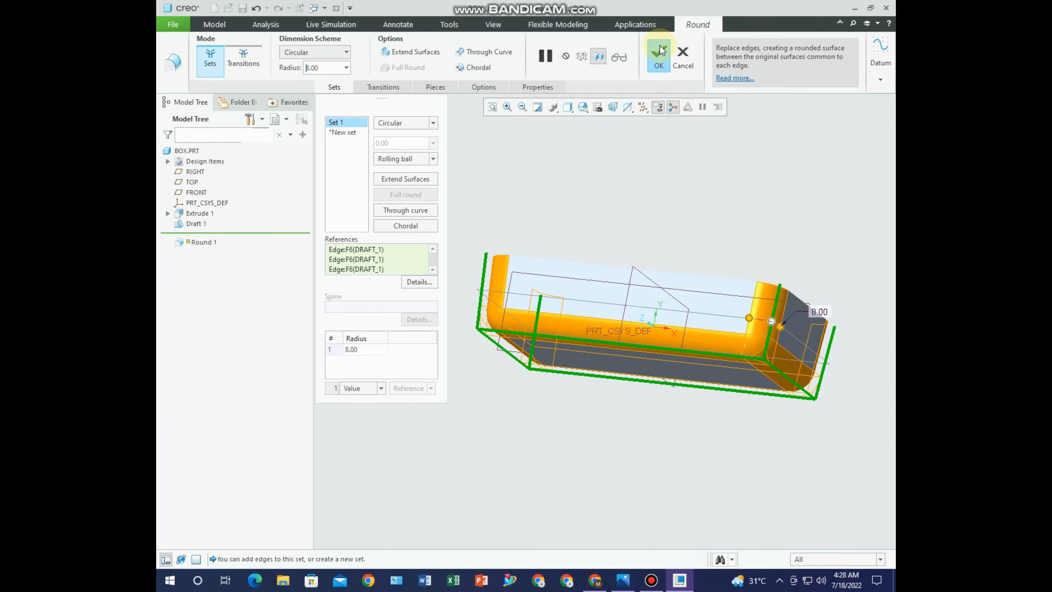
{"action": "left_click", "coordinate": [659, 53]}
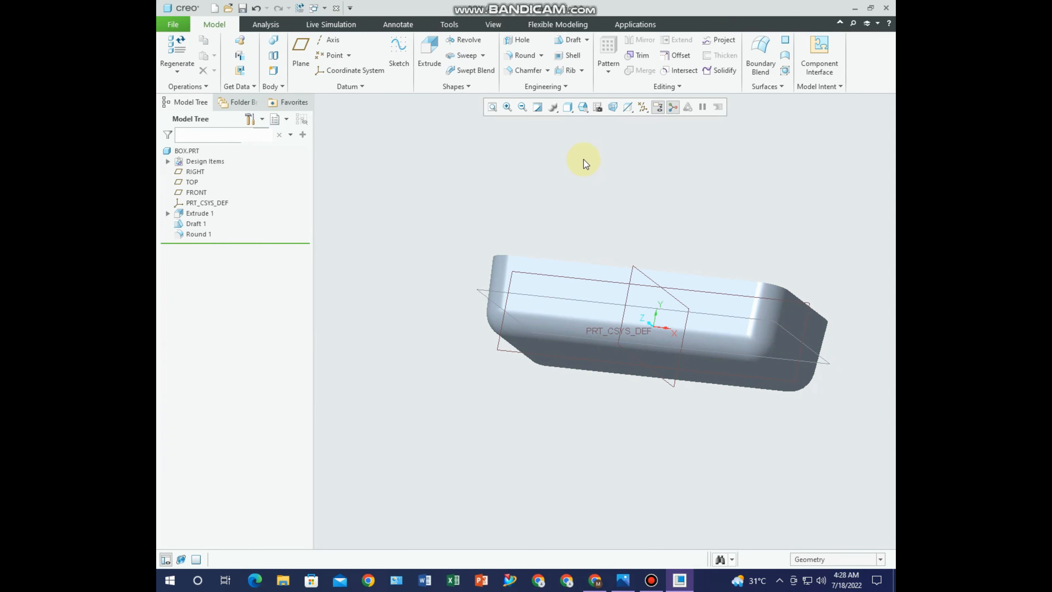
{"action": "middle_click_drag", "start_coordinate": [583, 159], "coordinate": [603, 148]}
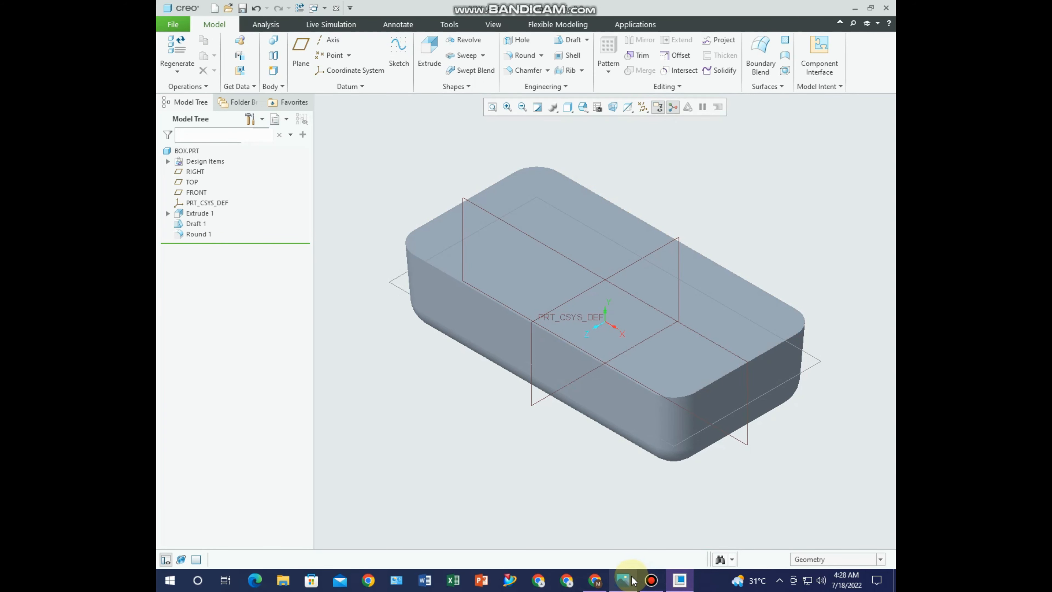
Check the wall thickness in the reference drawing and shell the box to 1 mm, removing its flat, unrounded top face
{"action": "left_click", "coordinate": [622, 580]}
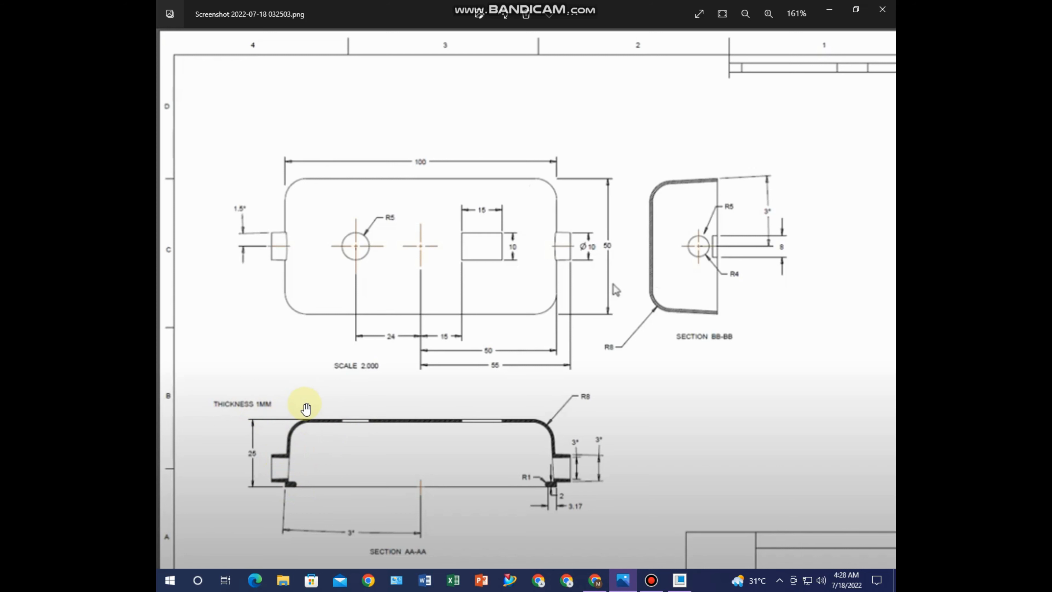
{"action": "left_click", "coordinate": [679, 580]}
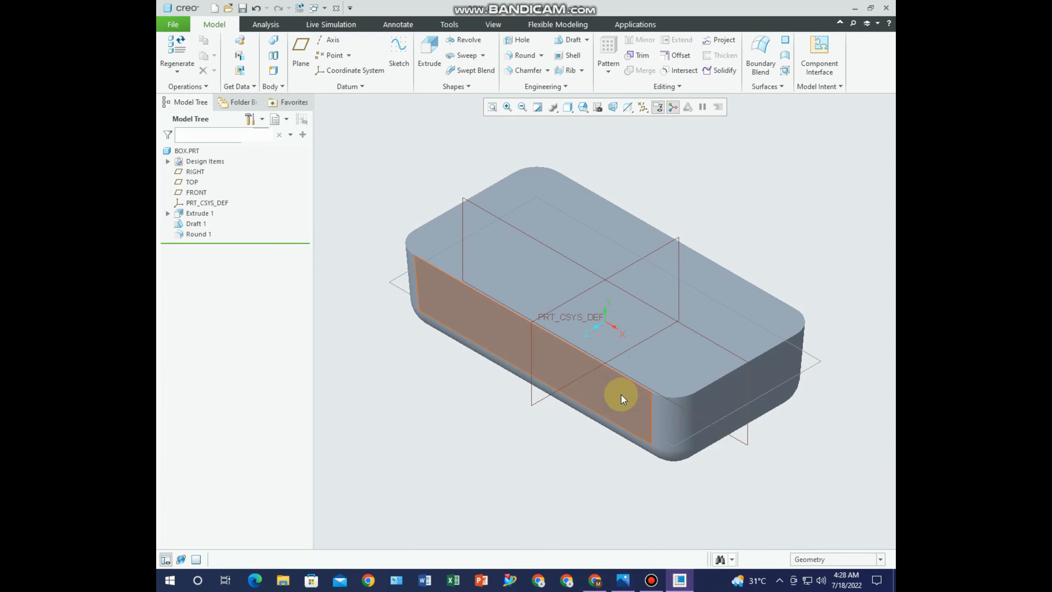
{"action": "left_click", "coordinate": [565, 56]}
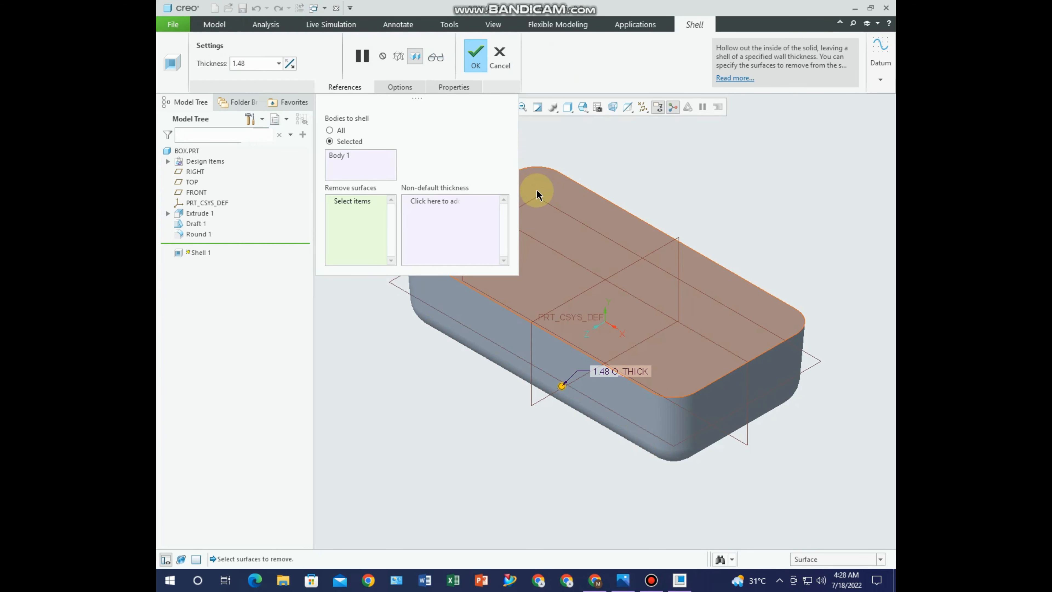
{"action": "left_click", "coordinate": [536, 189]}
{"action": "scroll", "coordinate": [669, 214], "scroll_direction": "down", "scroll_amount": 2}
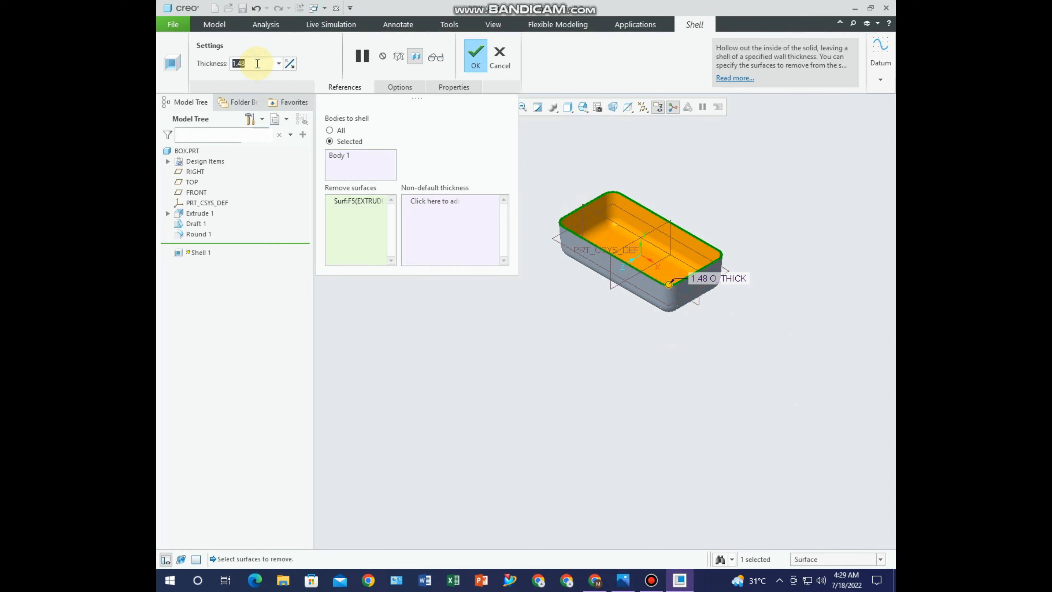
{"action": "type", "text": "1"}
{"action": "key", "text": "Return"}
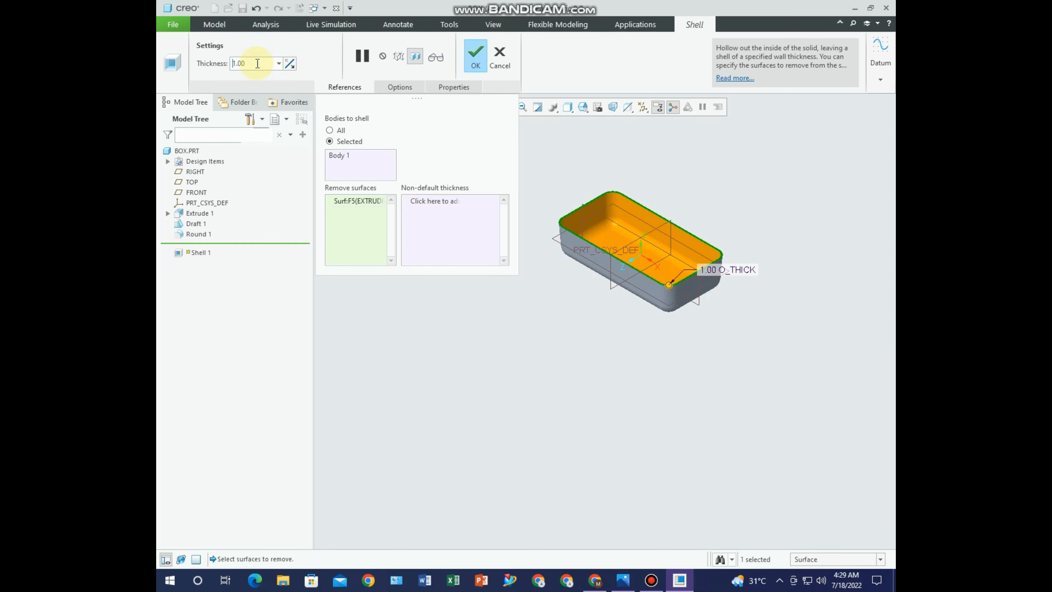
{"action": "left_click", "coordinate": [472, 62]}
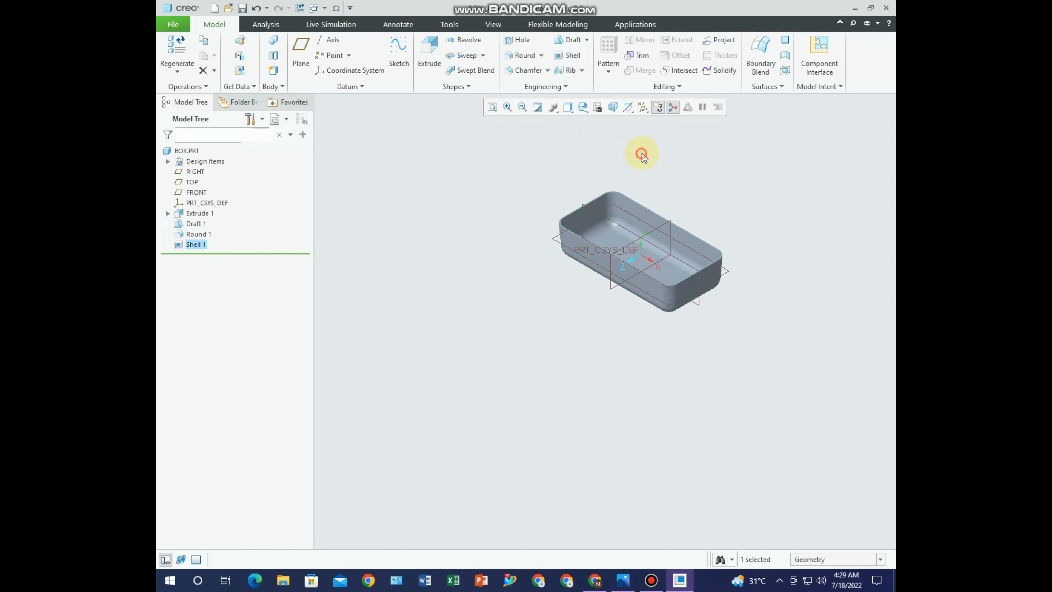
{"action": "scroll", "coordinate": [611, 155], "scroll_direction": "up", "scroll_amount": 5}
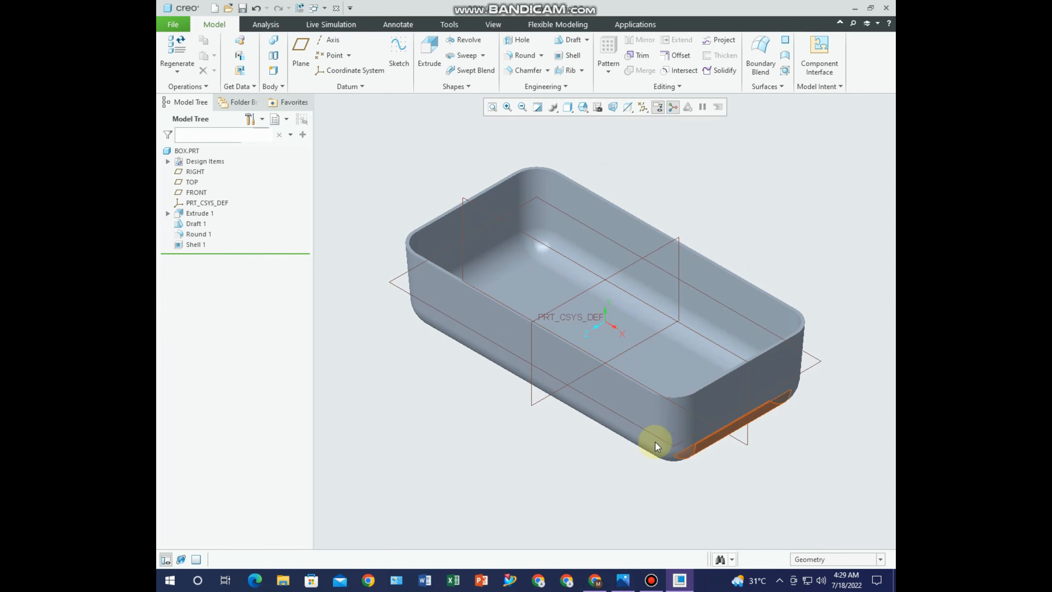
Check the reference drawing and create a datum plane offset 55 mm from the RIGHT plane, beyond the box's end wall
{"action": "left_click", "coordinate": [622, 580]}
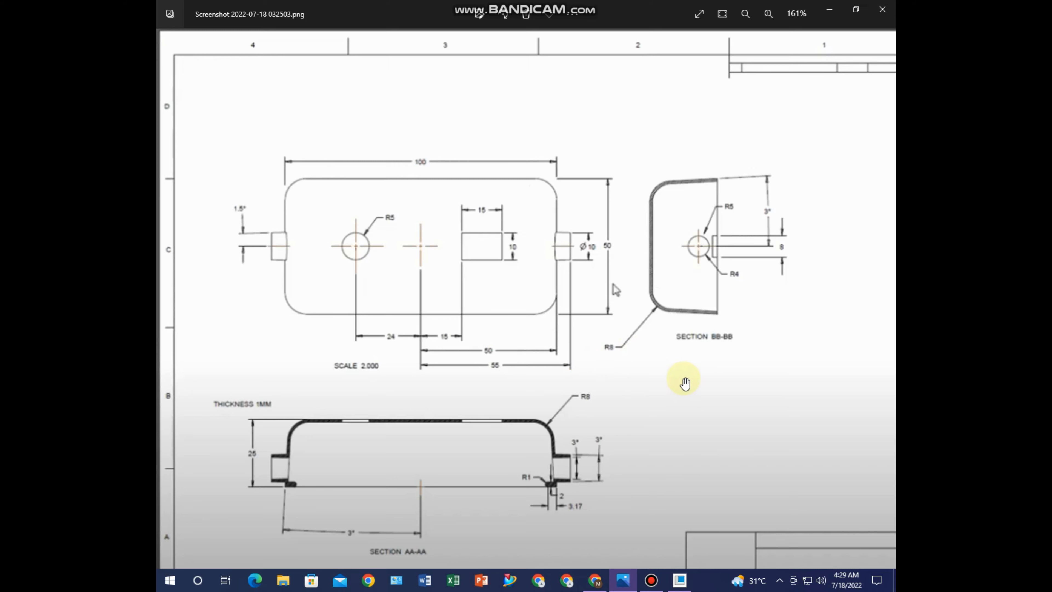
{"action": "left_click", "coordinate": [679, 580]}
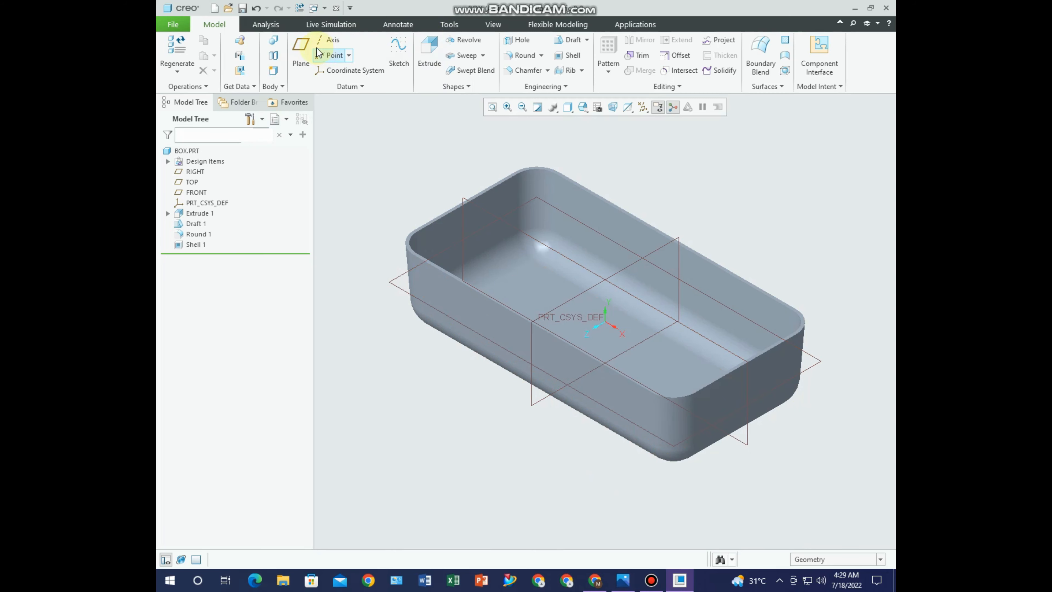
{"action": "left_click", "coordinate": [301, 47]}
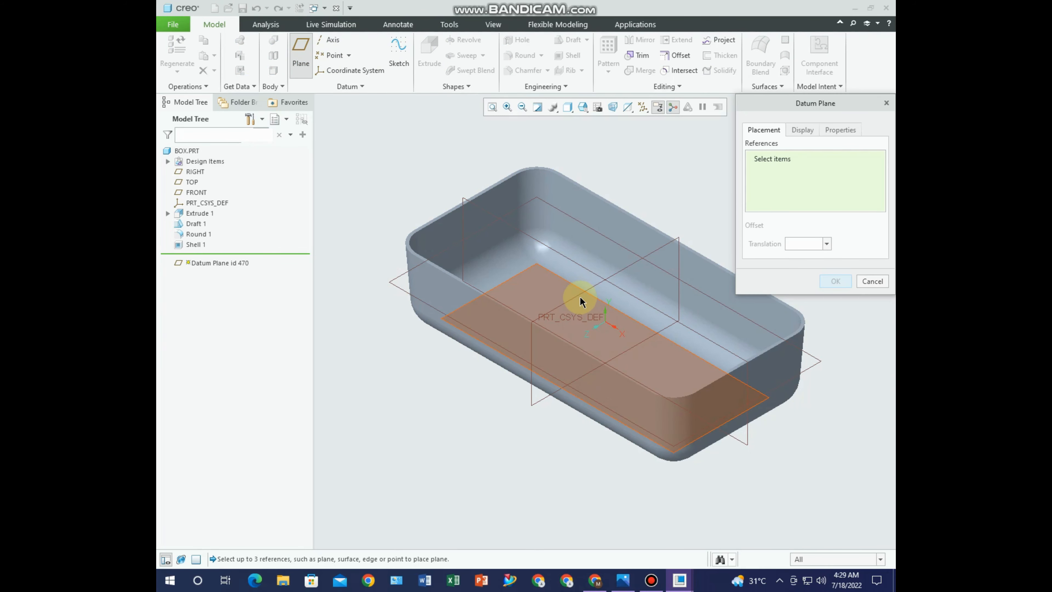
{"action": "left_click", "coordinate": [673, 236]}
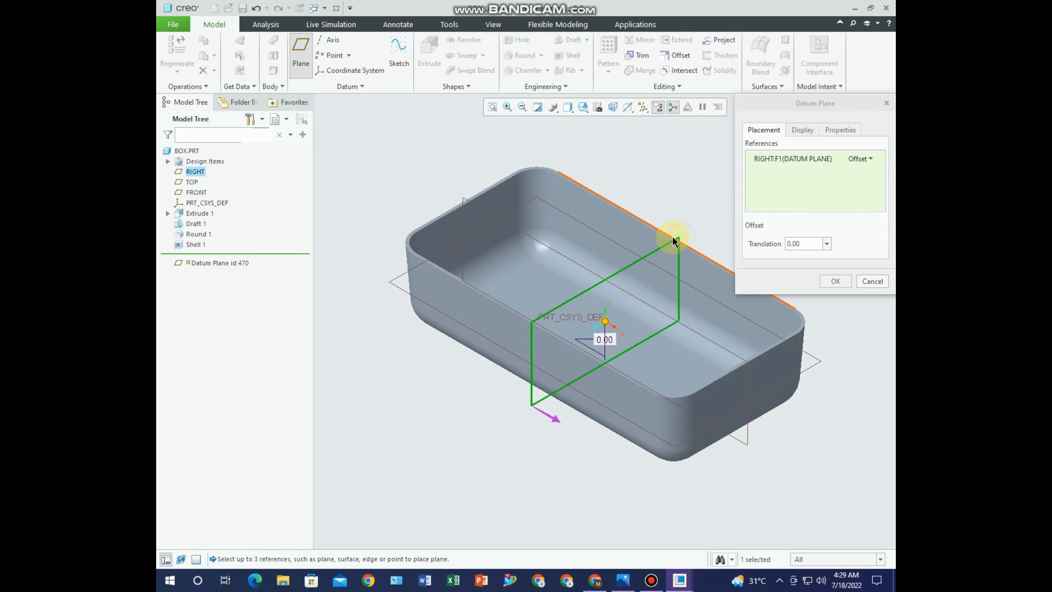
{"action": "scroll", "coordinate": [546, 188], "scroll_direction": "down", "scroll_amount": 5}
{"action": "left_click_drag", "start_coordinate": [570, 235], "coordinate": [688, 271]}
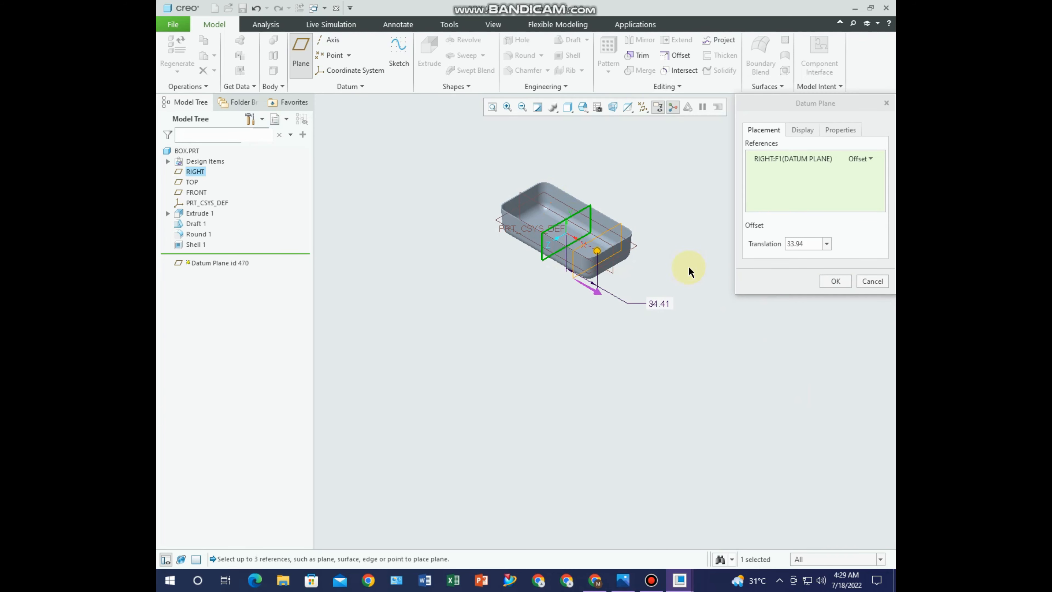
{"action": "double_click", "coordinate": [800, 243]}
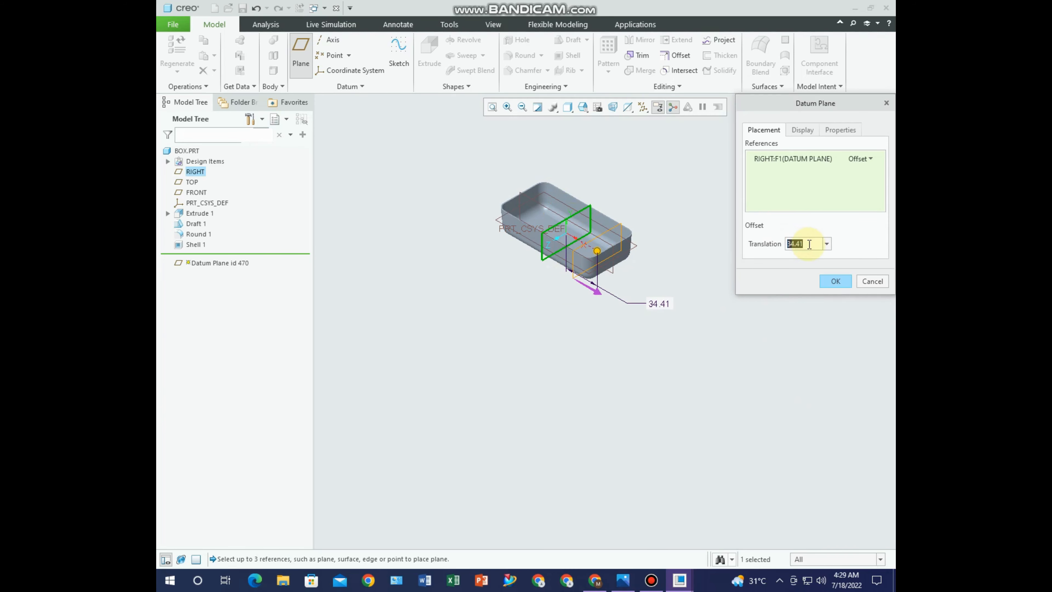
{"action": "type", "text": "55"}
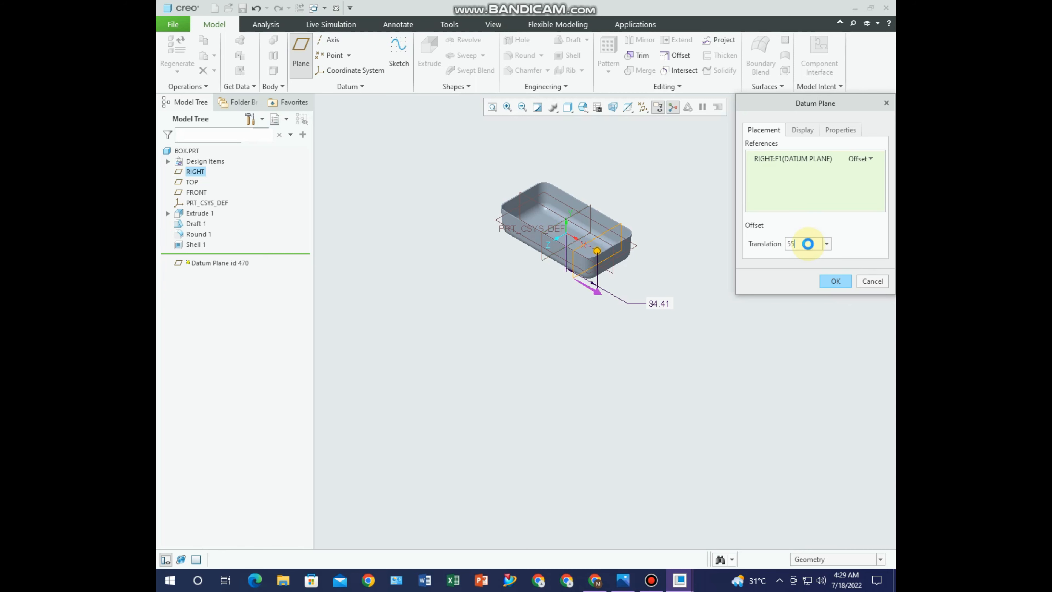
{"action": "key", "text": "Return"}
{"action": "left_click", "coordinate": [828, 281]}
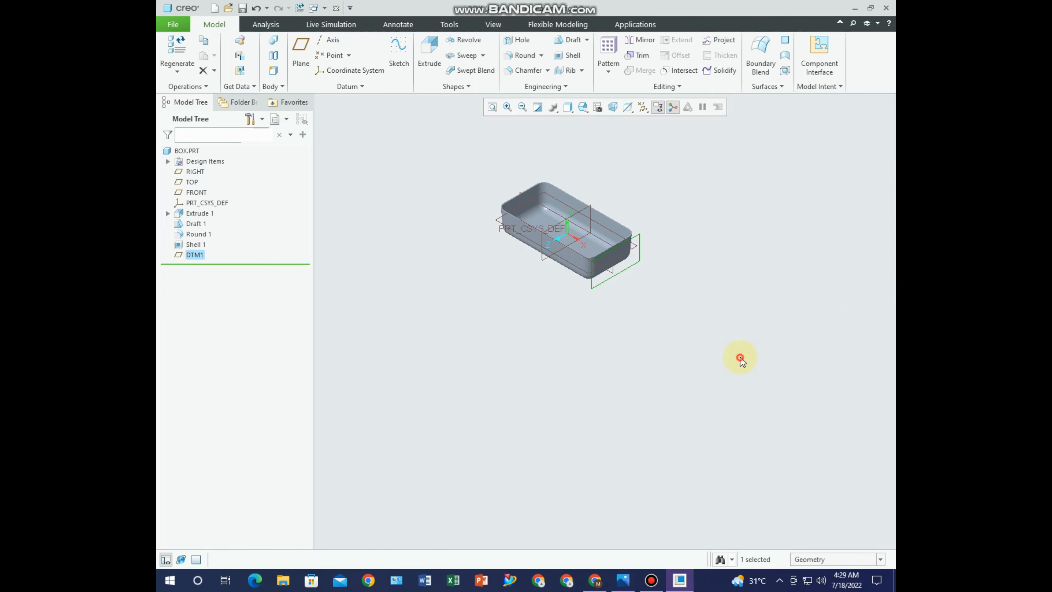
Start an Extrude sketch on the offset datum plane and draw a circle about 6.8 mm in diameter, centred on the vertical reference about 7.8 mm above the origin
{"action": "scroll", "coordinate": [715, 257], "scroll_direction": "down", "scroll_amount": 5}
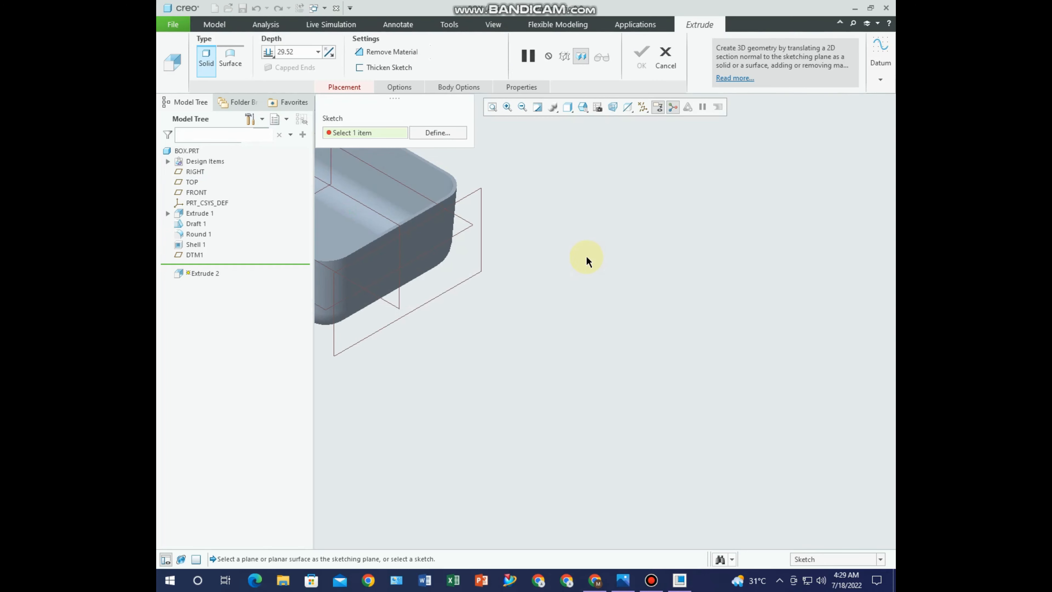
{"action": "left_click", "coordinate": [479, 196]}
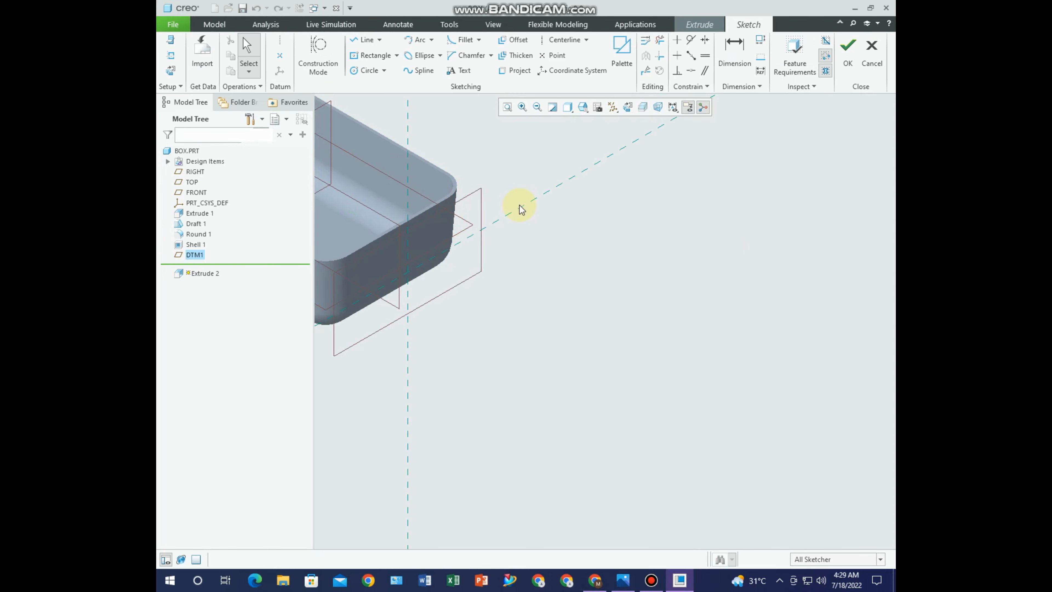
{"action": "left_click", "coordinate": [170, 73]}
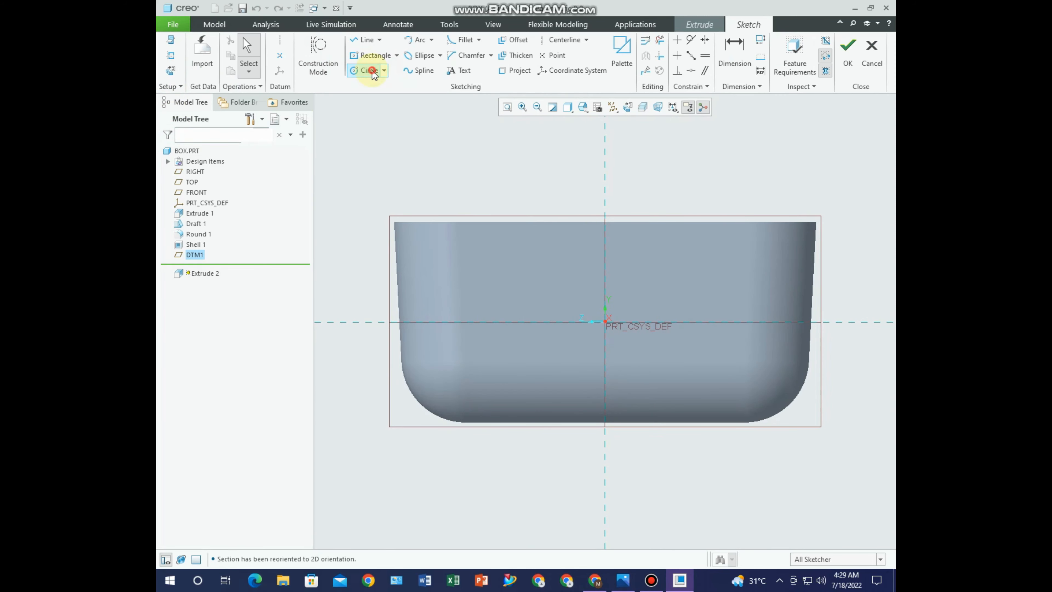
{"action": "left_click", "coordinate": [373, 71]}
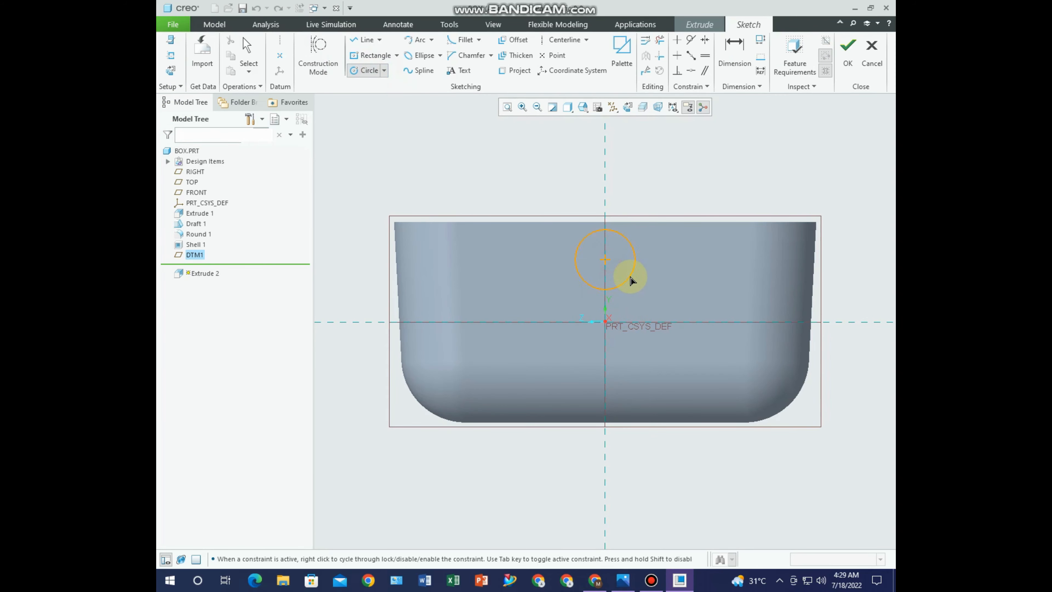
{"action": "left_click", "coordinate": [629, 278]}
{"action": "middle_click", "coordinate": [648, 188]}
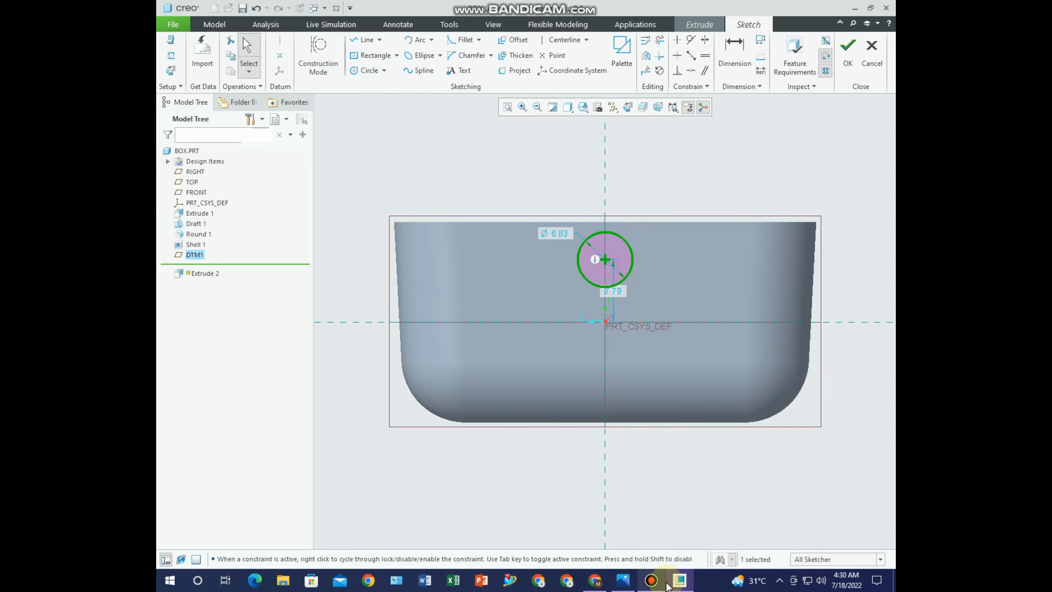
Check the boss diameter in the reference drawing and set the sketched circle's diameter to 10 mm
{"action": "left_click", "coordinate": [623, 579]}
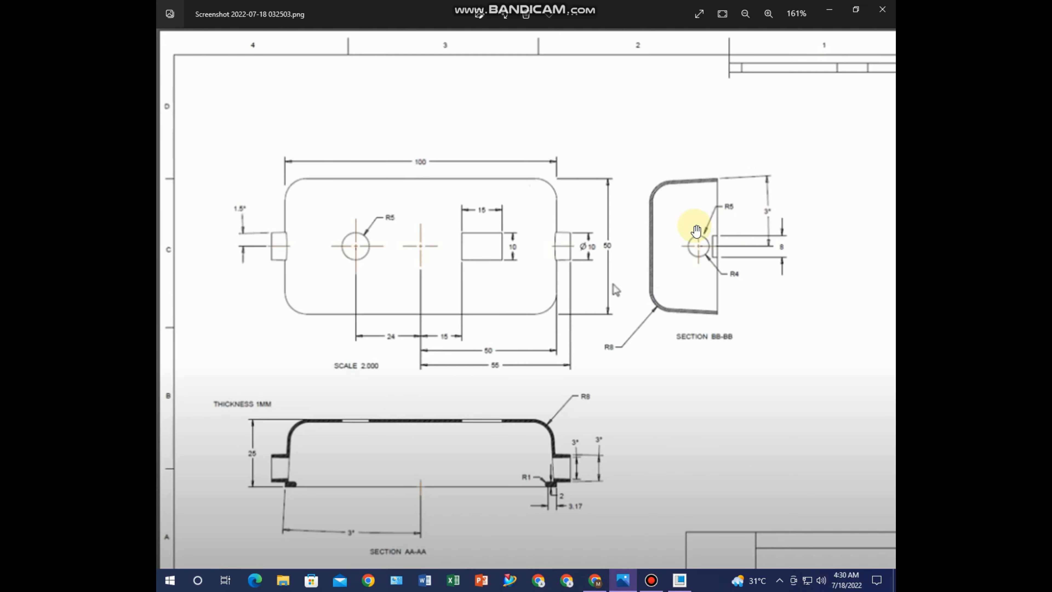
{"action": "left_click", "coordinate": [623, 579]}
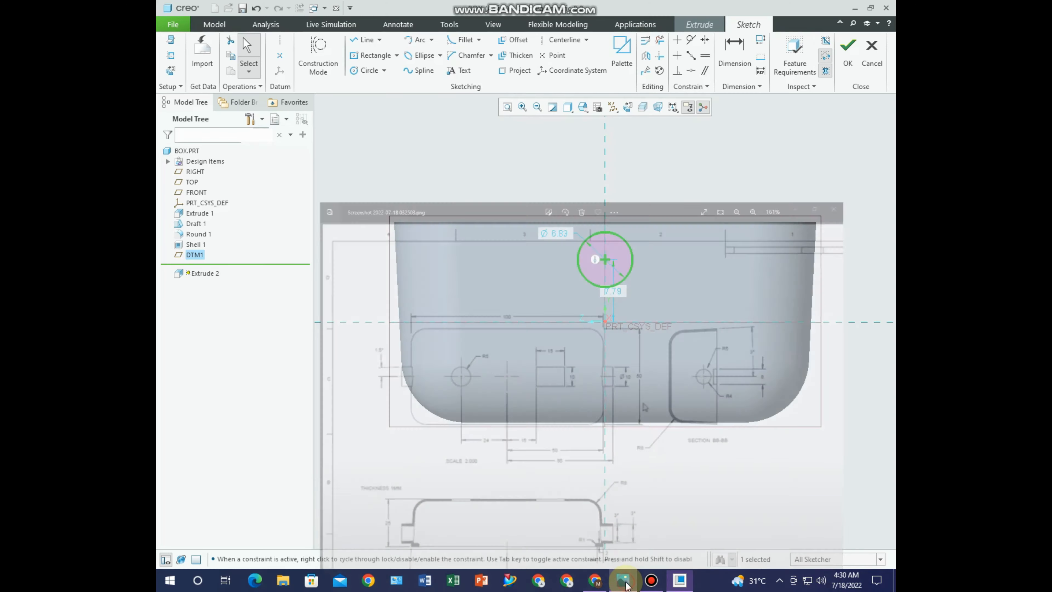
{"action": "double_click", "coordinate": [554, 233]}
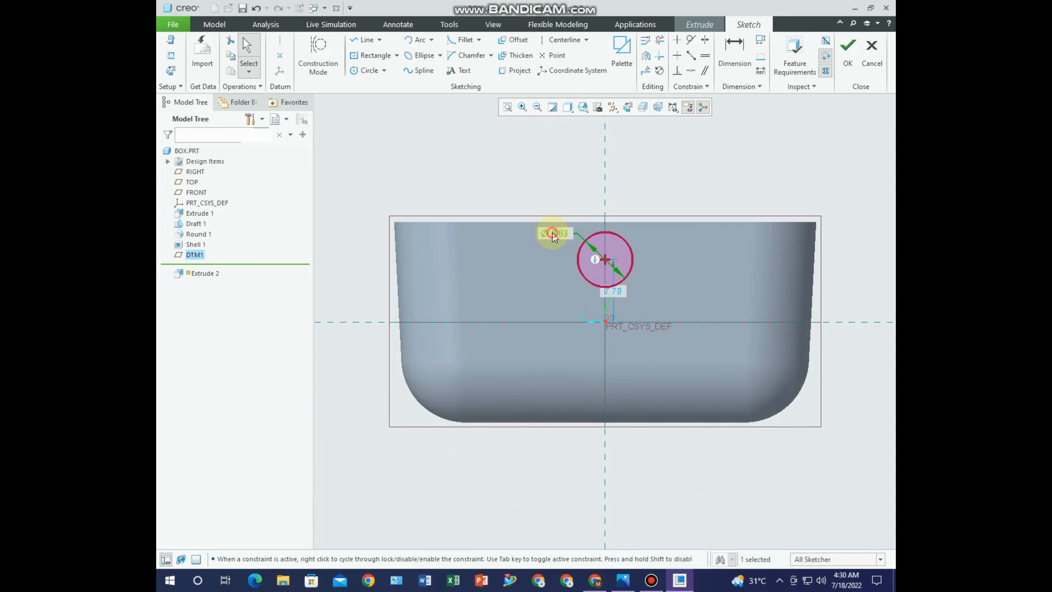
{"action": "type", "text": "10"}
{"action": "key", "text": "Return"}
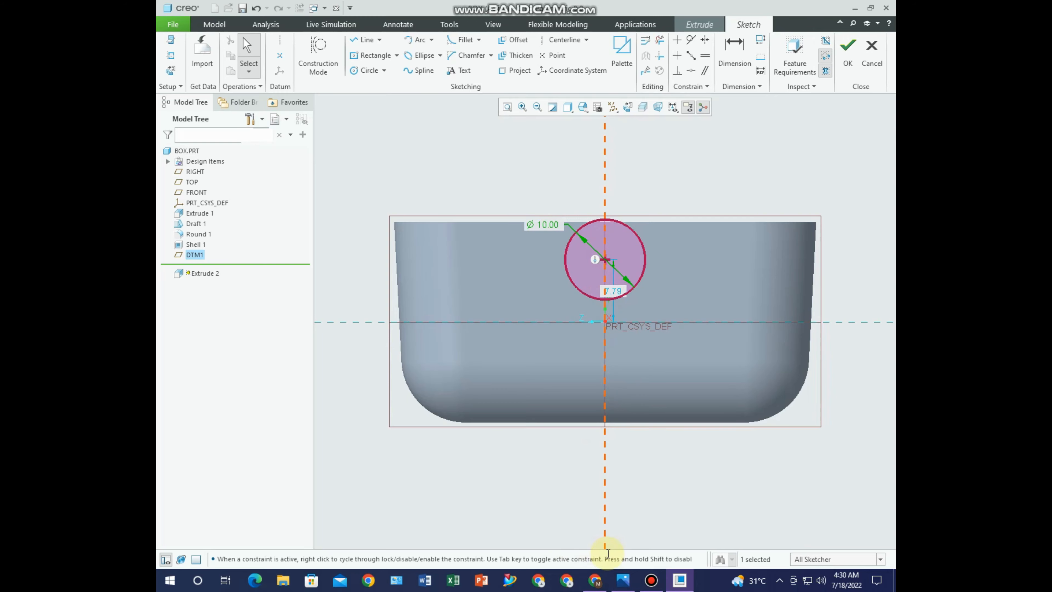
Recheck the reference drawing, dimension the circle's centre 7 mm below the box's open rim, and finish the sketch
{"action": "left_click", "coordinate": [622, 581]}
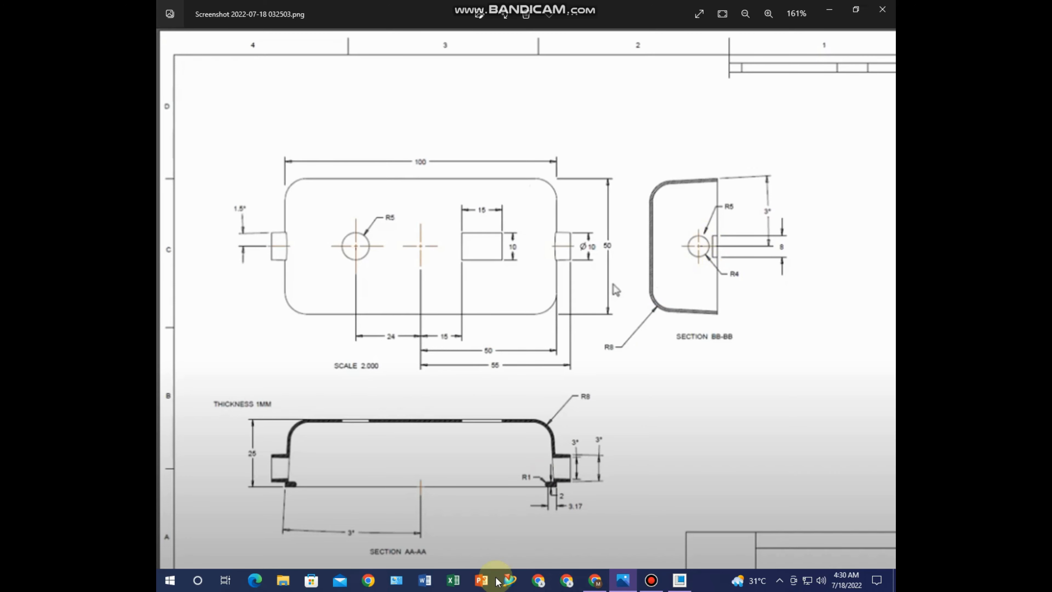
{"action": "left_click", "coordinate": [622, 581]}
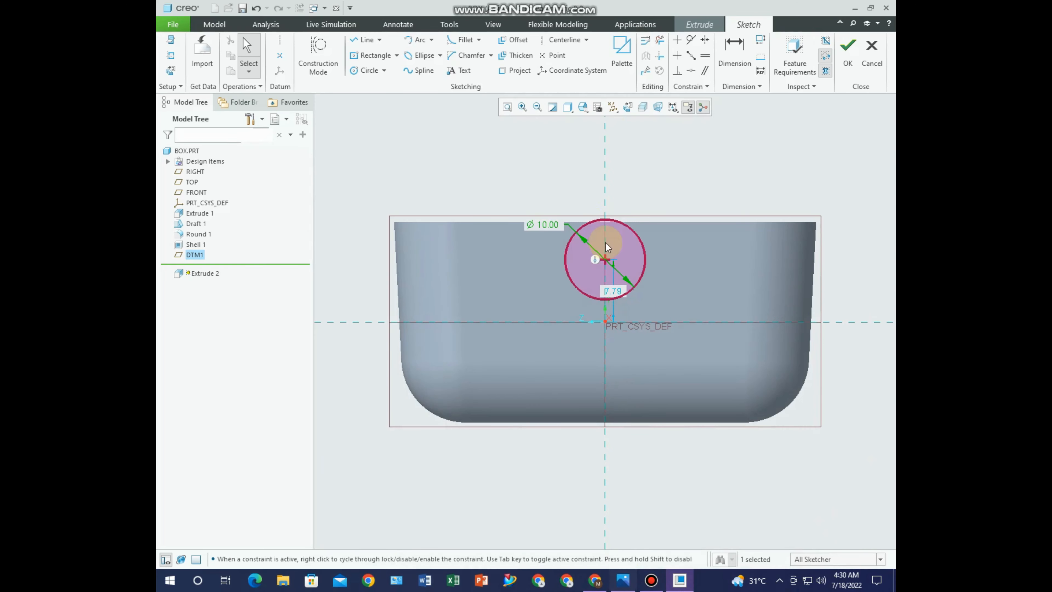
{"action": "left_click", "coordinate": [730, 53]}
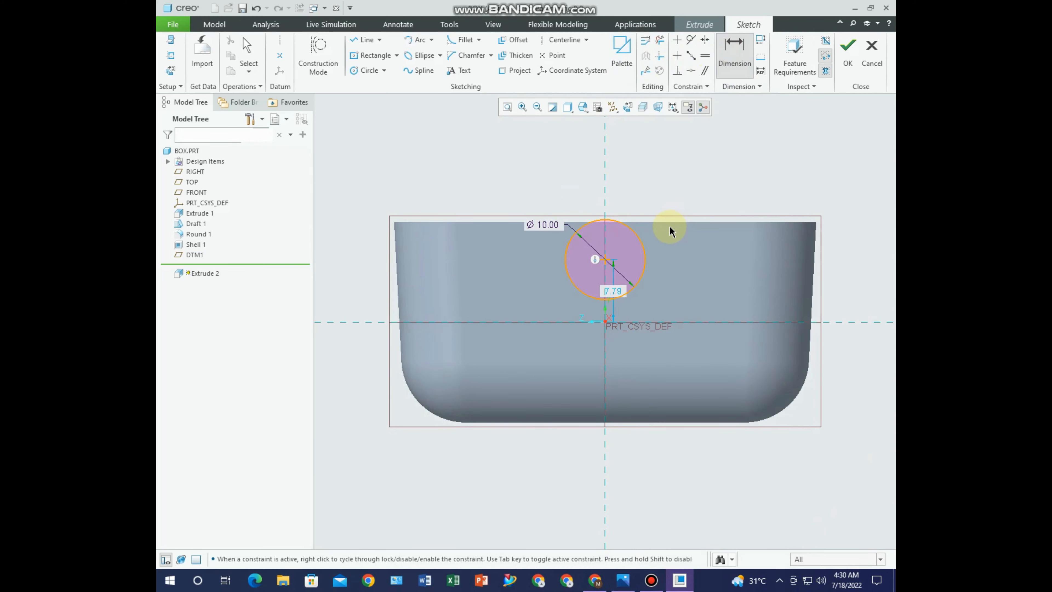
{"action": "left_click", "coordinate": [605, 260]}
{"action": "middle_click", "coordinate": [664, 238]}
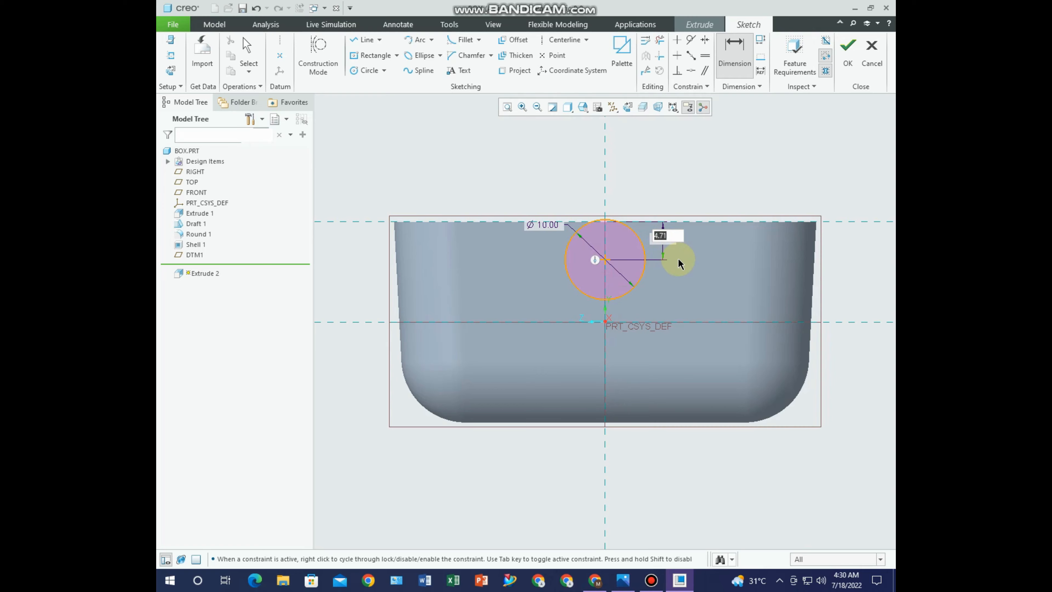
{"action": "type", "text": "7"}
{"action": "key", "text": "Return"}
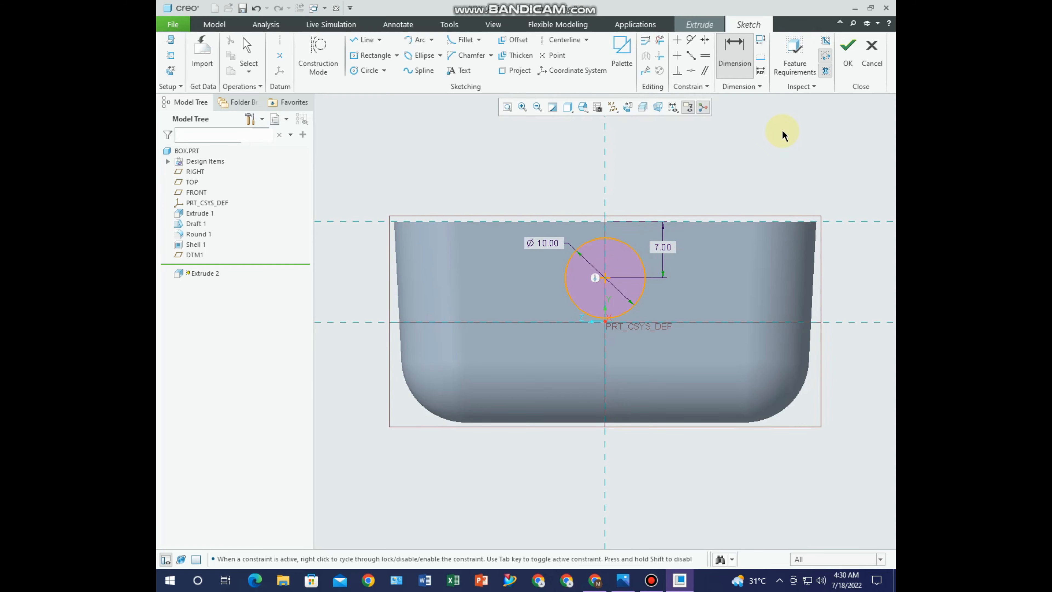
{"action": "left_click", "coordinate": [847, 49]}
Flip the extrusion towards the box, set its depth to end at the box's end wall with To Reference, and finish the boss
{"action": "middle_click_drag", "start_coordinate": [476, 296], "coordinate": [500, 315]}
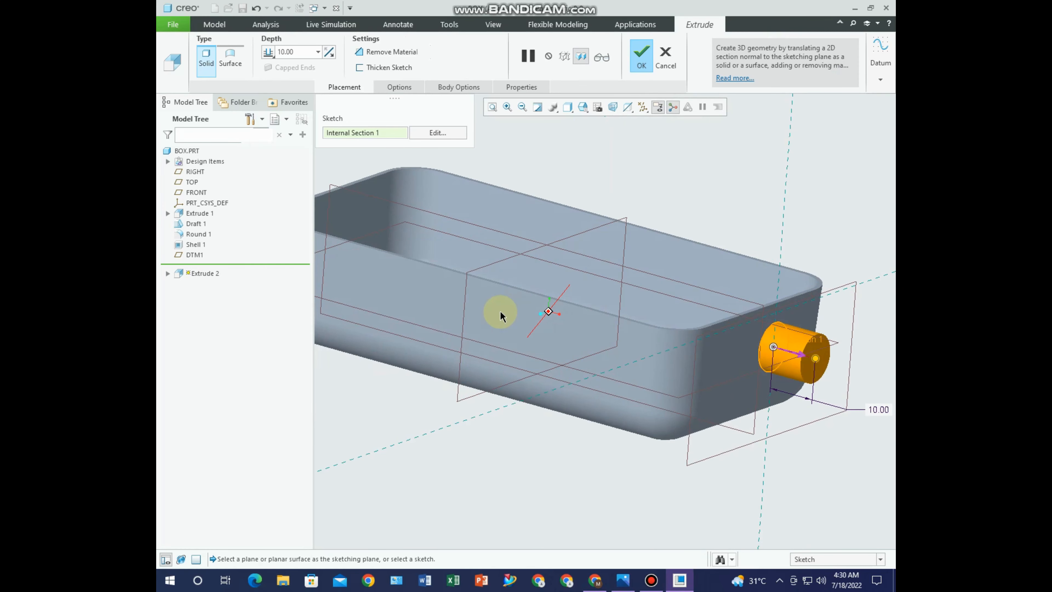
{"action": "mouse_move", "coordinate": [587, 348]}
{"action": "middle_mouse_down"}
{"action": "mouse_move", "coordinate": [606, 362]}
{"action": "mouse_move", "coordinate": [584, 354]}
{"action": "middle_mouse_up"}
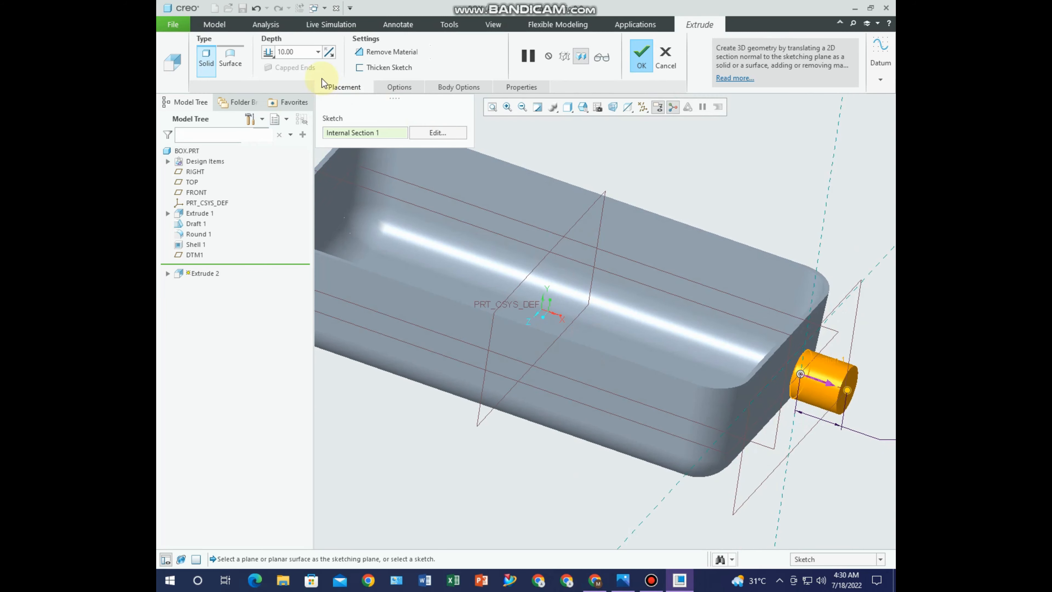
{"action": "left_click", "coordinate": [329, 54]}
{"action": "left_click", "coordinate": [269, 53]}
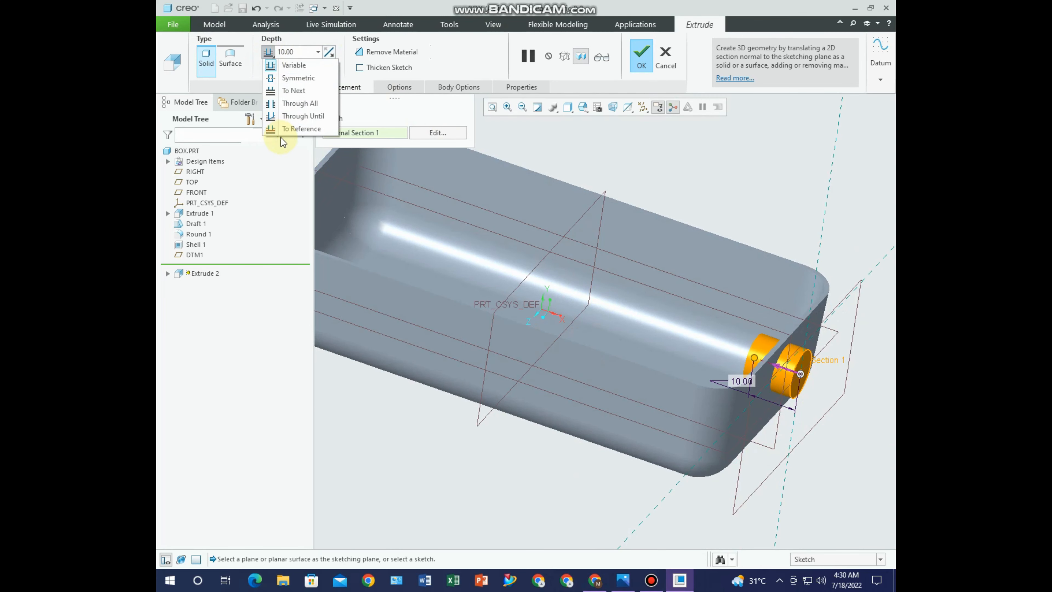
{"action": "left_click", "coordinate": [280, 130]}
{"action": "middle_click_drag", "start_coordinate": [363, 184], "coordinate": [751, 353]}
{"action": "left_click", "coordinate": [775, 348]}
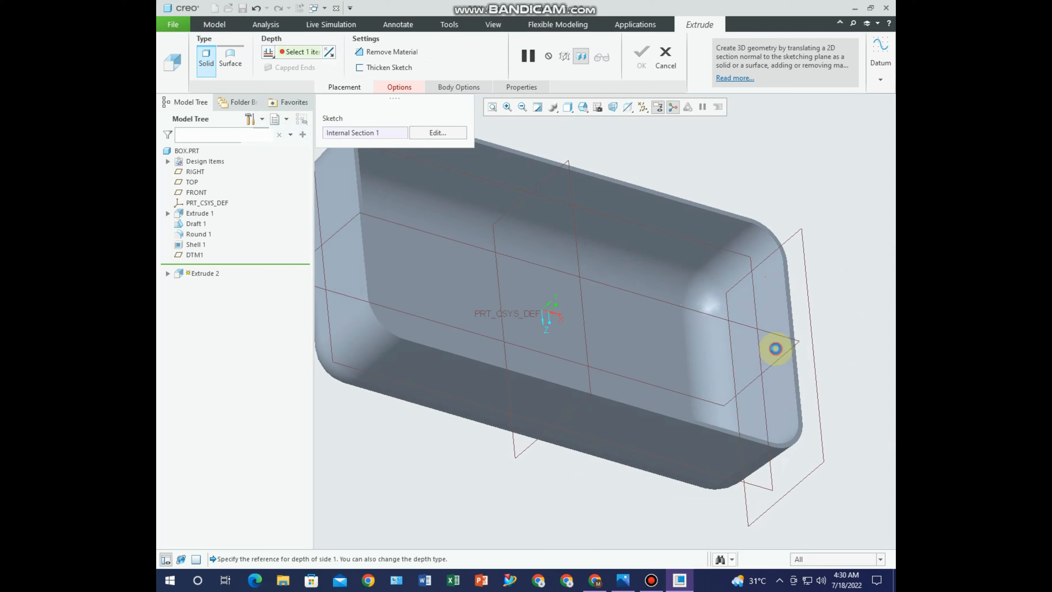
{"action": "left_click", "coordinate": [641, 56]}
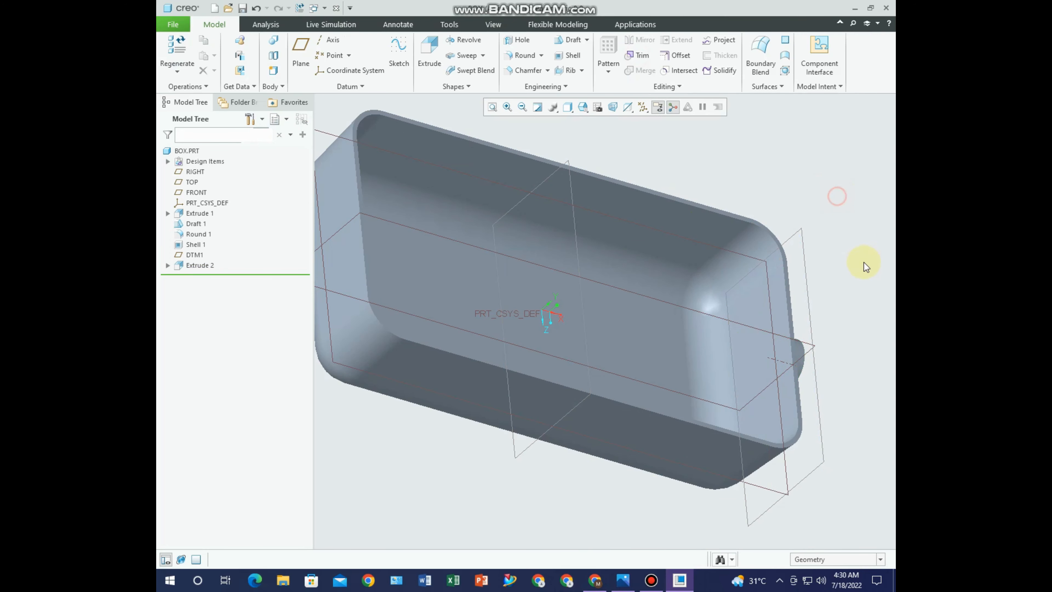
Start a simple flat hole and place it coaxially using the boss's axis and its flat end face
{"action": "middle_click_drag", "start_coordinate": [864, 262], "coordinate": [832, 244]}
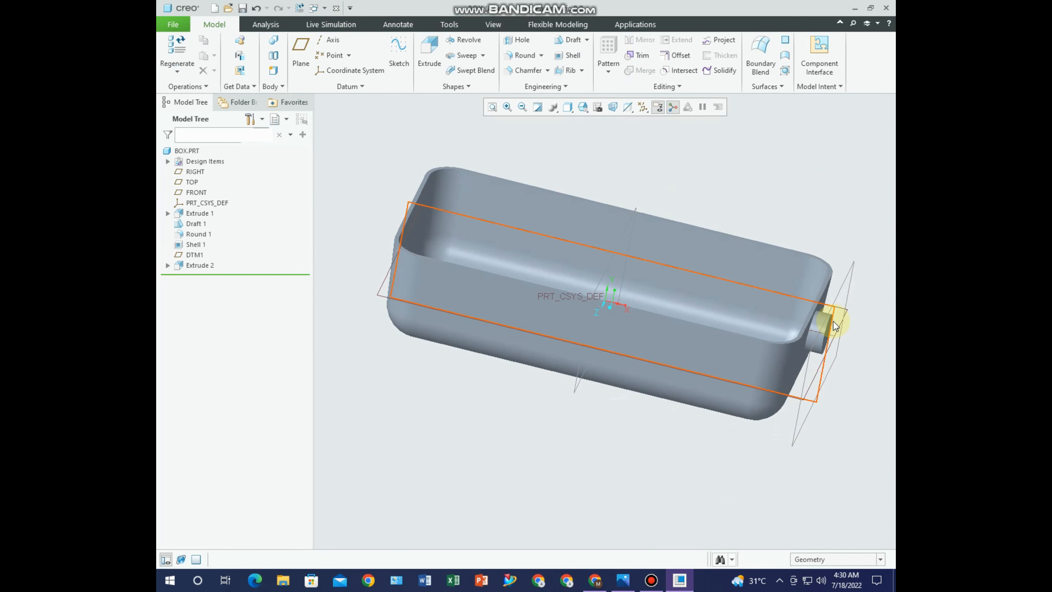
{"action": "key", "text": "ctrl+d"}
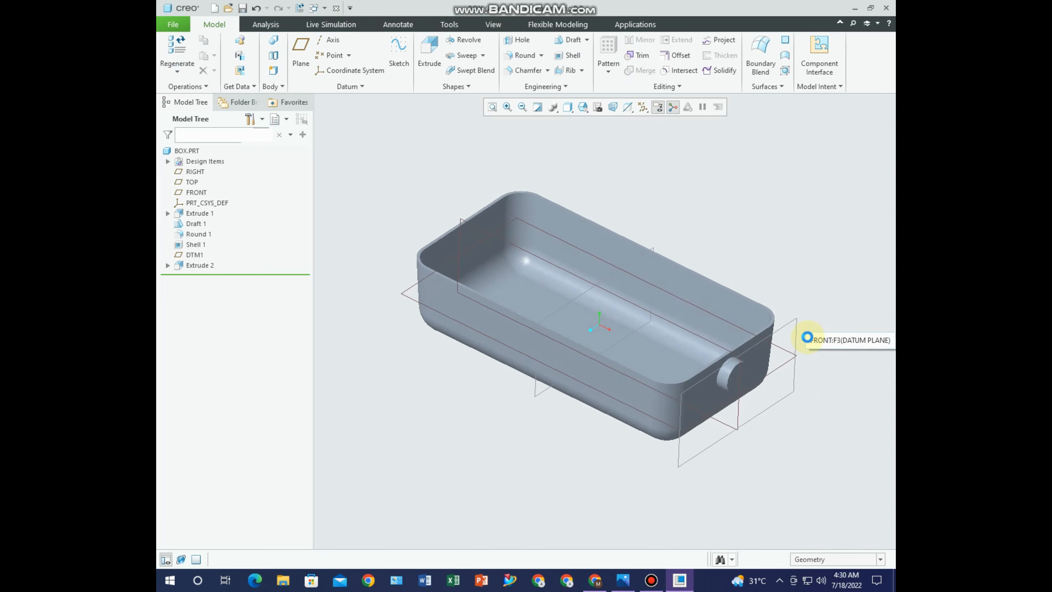
{"action": "left_click", "coordinate": [511, 41]}
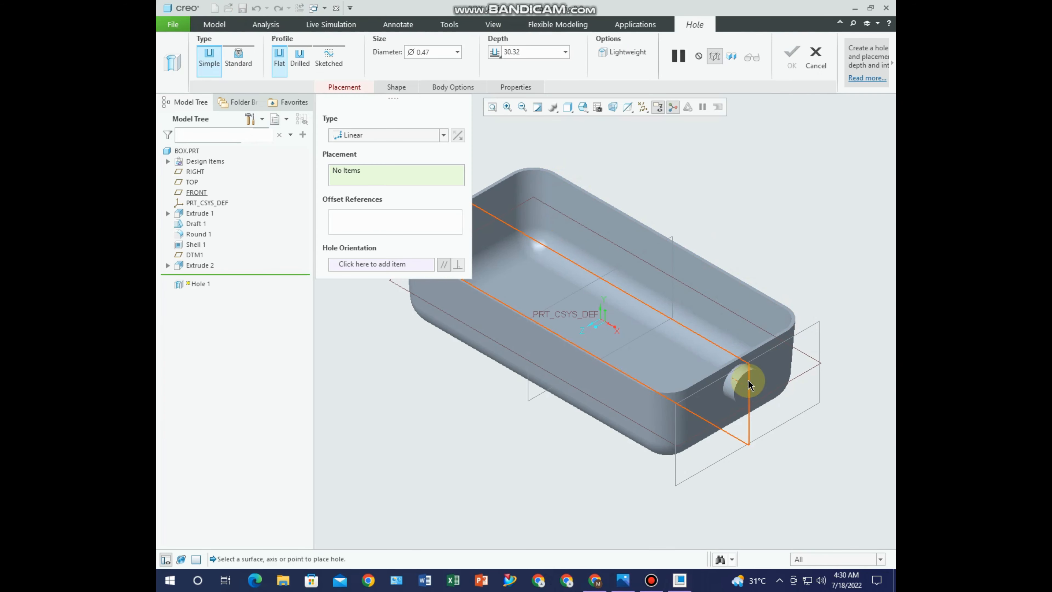
{"action": "scroll", "coordinate": [741, 400], "scroll_direction": "up", "scroll_amount": 5}
{"action": "left_click", "coordinate": [736, 405]}
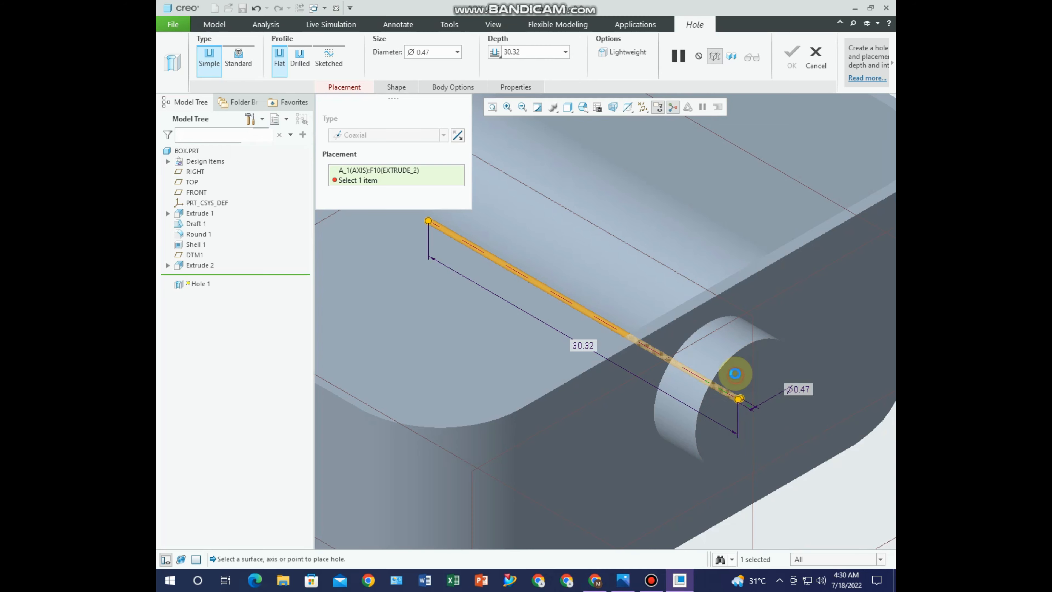
{"action": "left_click", "coordinate": [732, 372], "text": "ctrl"}
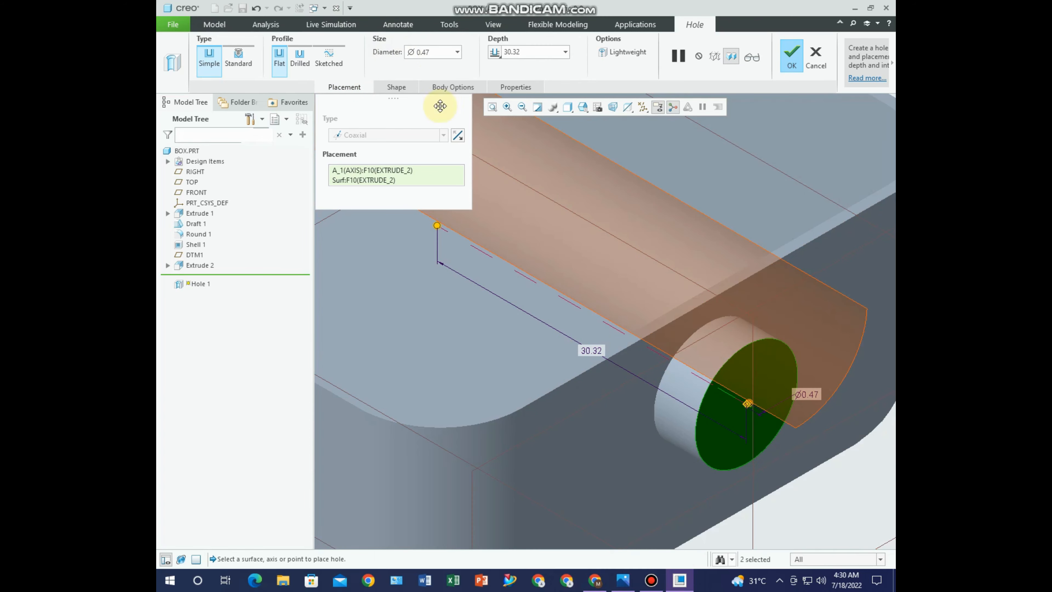
Check the bore size in the reference drawing, set the hole's diameter to 8 mm, and finish the hole
{"action": "left_click", "coordinate": [622, 580]}
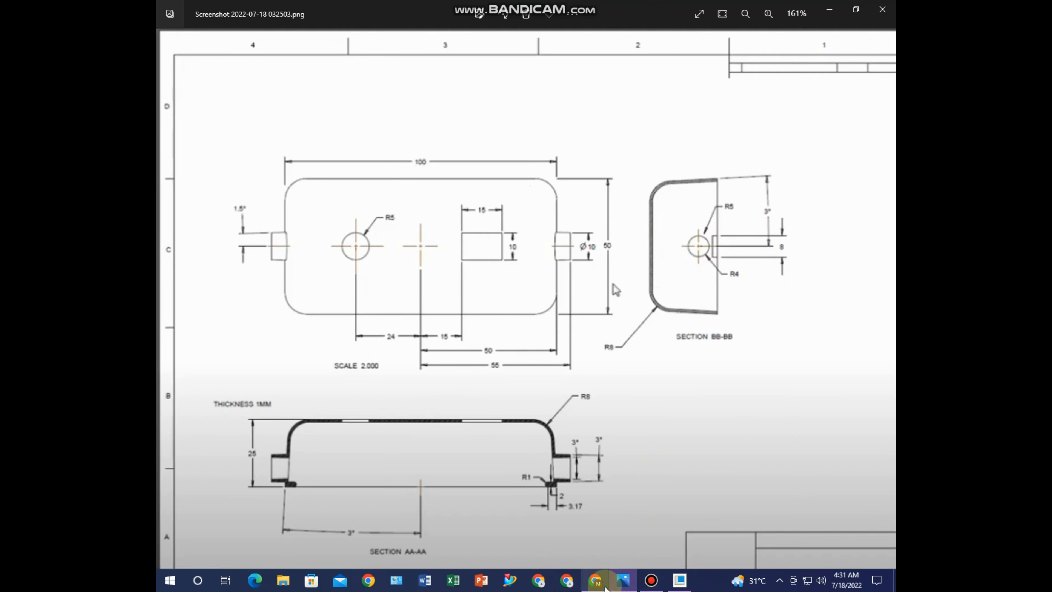
{"action": "left_click", "coordinate": [678, 581]}
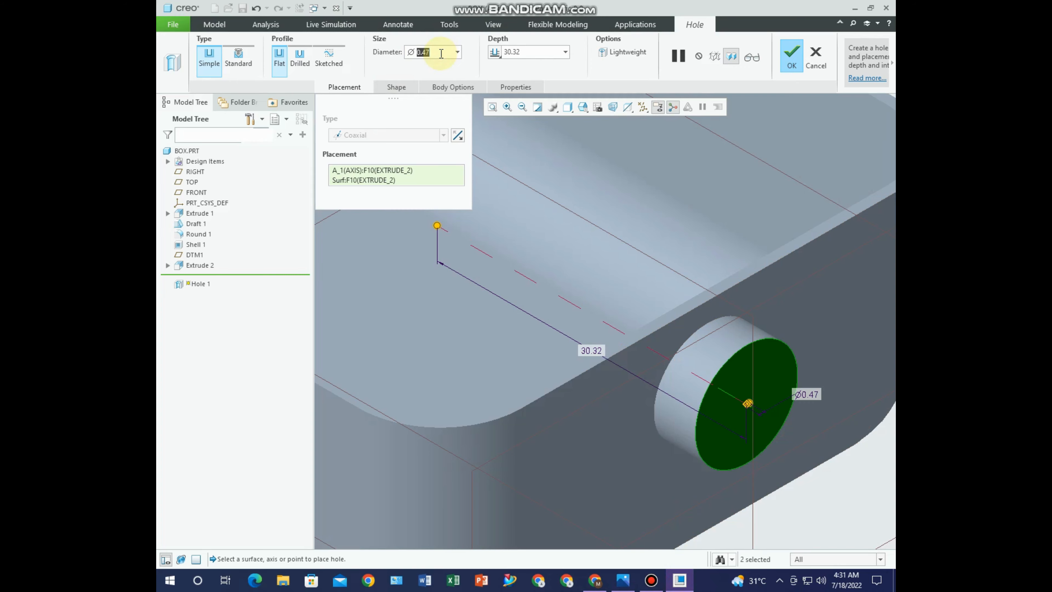
{"action": "type", "text": "8"}
{"action": "key", "text": "Return"}
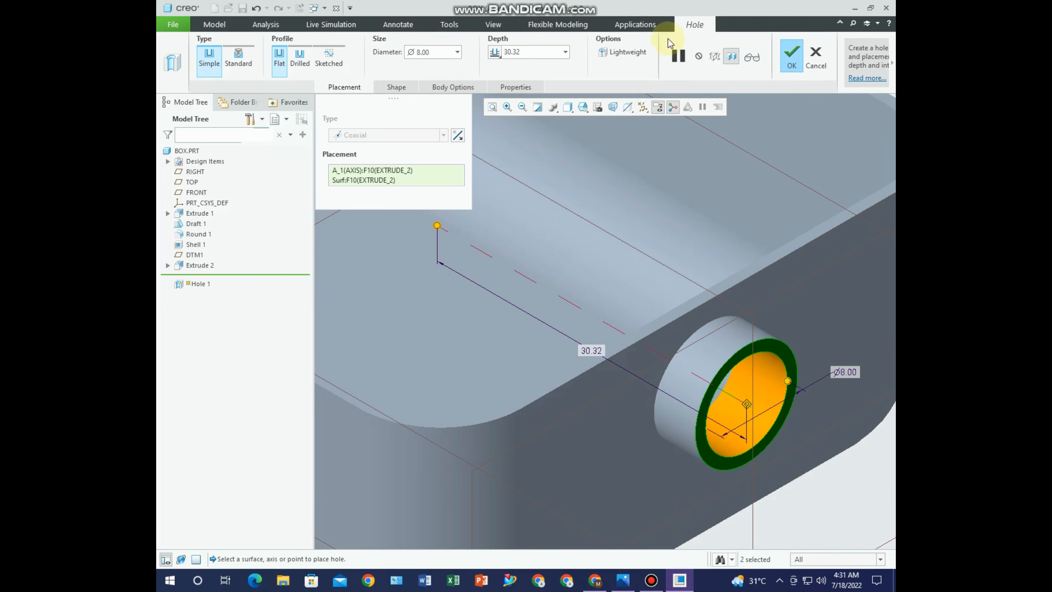
{"action": "left_click", "coordinate": [791, 56]}
{"action": "scroll", "coordinate": [836, 89], "scroll_direction": "down", "scroll_amount": 3}
{"action": "scroll", "coordinate": [761, 371], "scroll_direction": "up", "scroll_amount": 3}
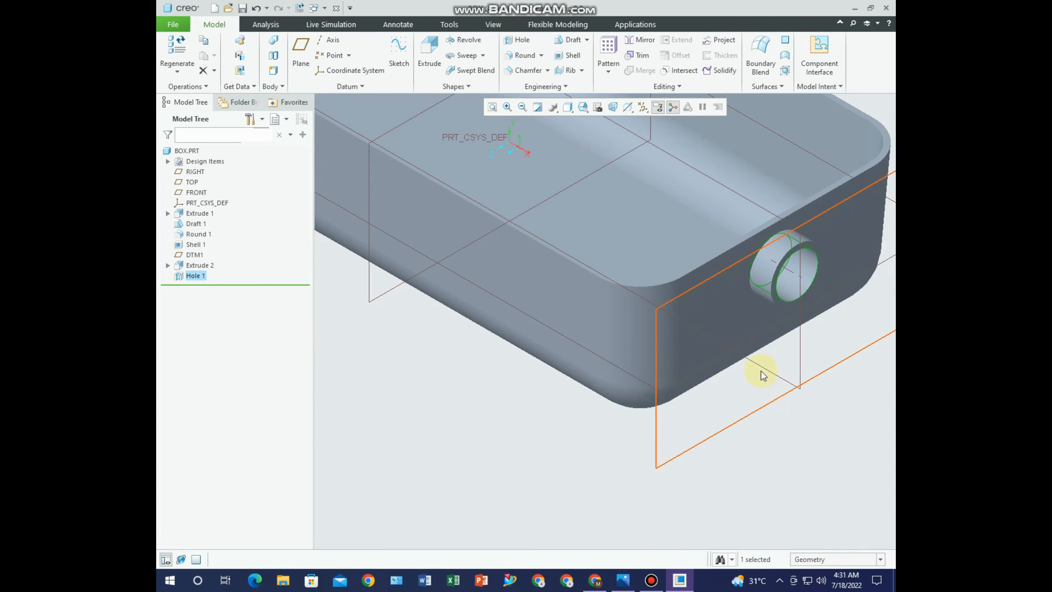
{"action": "scroll", "coordinate": [761, 371], "scroll_direction": "down", "scroll_amount": 3}
{"action": "left_click", "coordinate": [842, 368]}
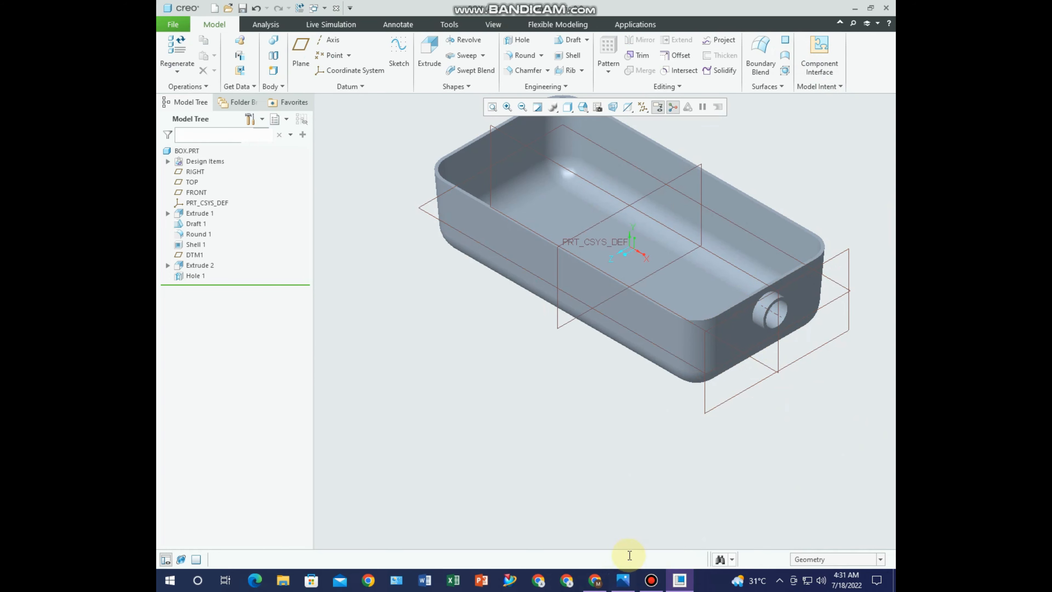
Check the reference drawing and draft the boss's outer cylindrical surface by 1.5°, using its flat end face as the draft hinge
{"action": "left_click", "coordinate": [622, 581]}
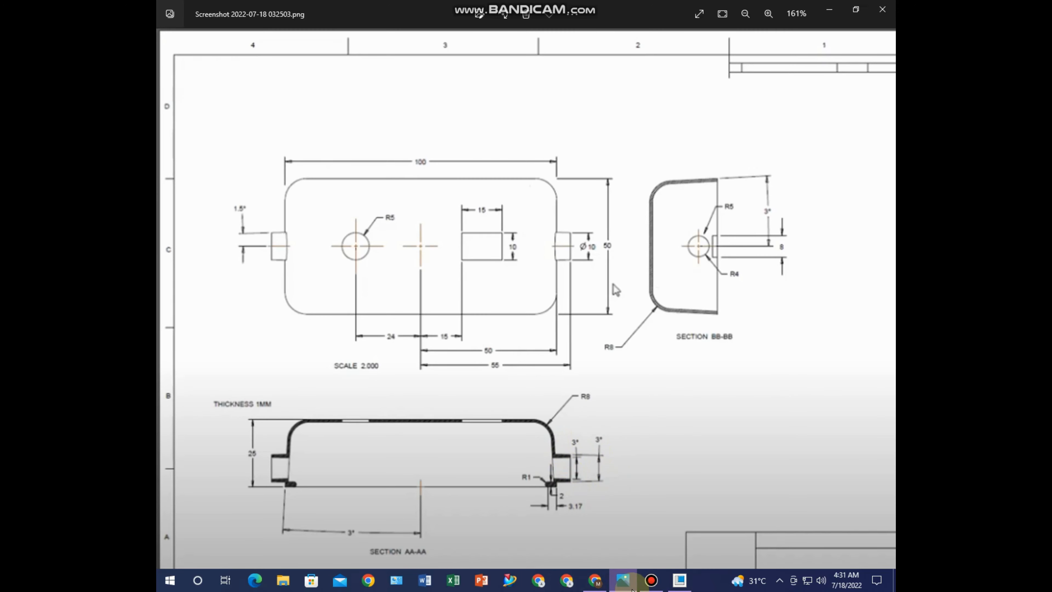
{"action": "left_click", "coordinate": [621, 580]}
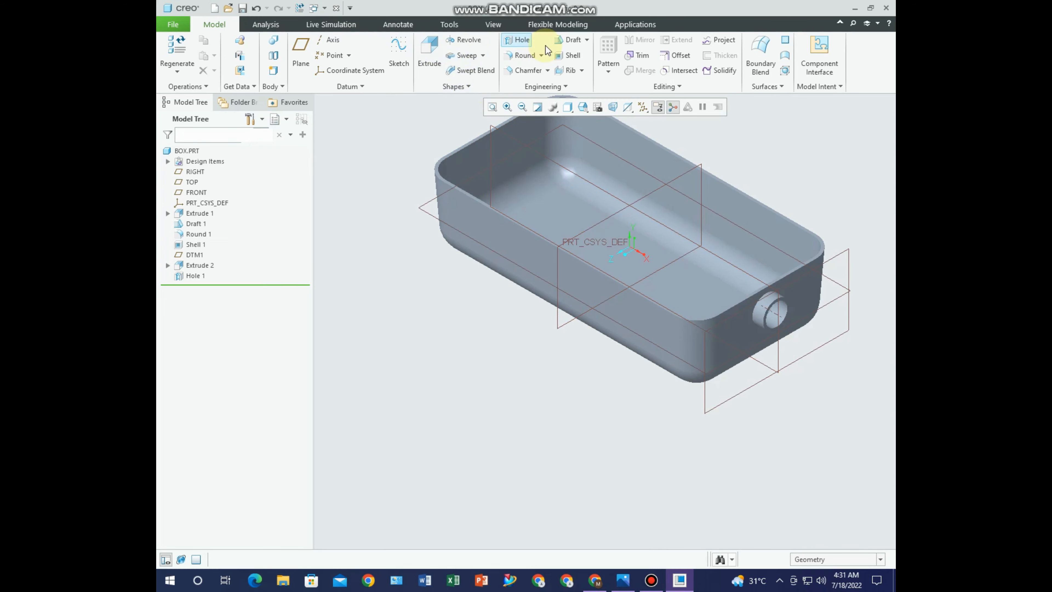
{"action": "left_click", "coordinate": [564, 44]}
{"action": "scroll", "coordinate": [786, 315], "scroll_direction": "up", "scroll_amount": 3}
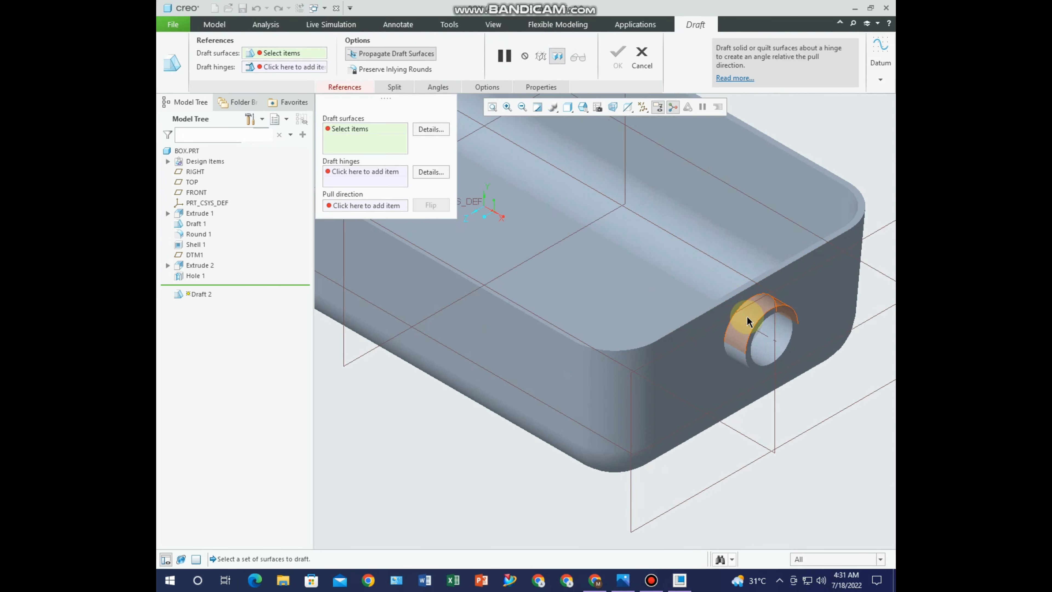
{"action": "left_click", "coordinate": [744, 329]}
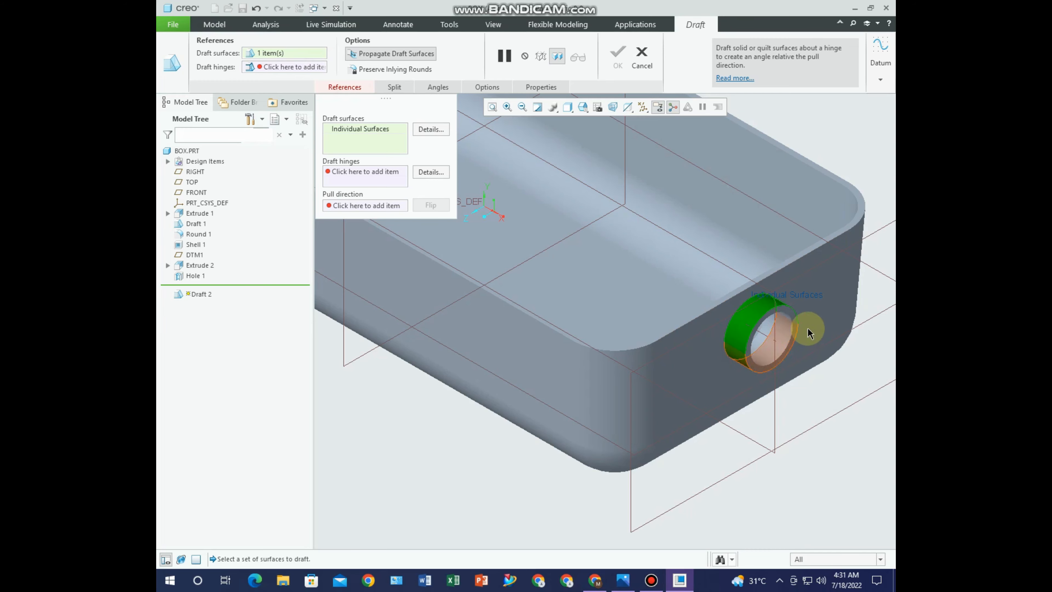
{"action": "scroll", "coordinate": [778, 316], "scroll_direction": "up", "scroll_amount": 5}
{"action": "left_click", "coordinate": [366, 171]}
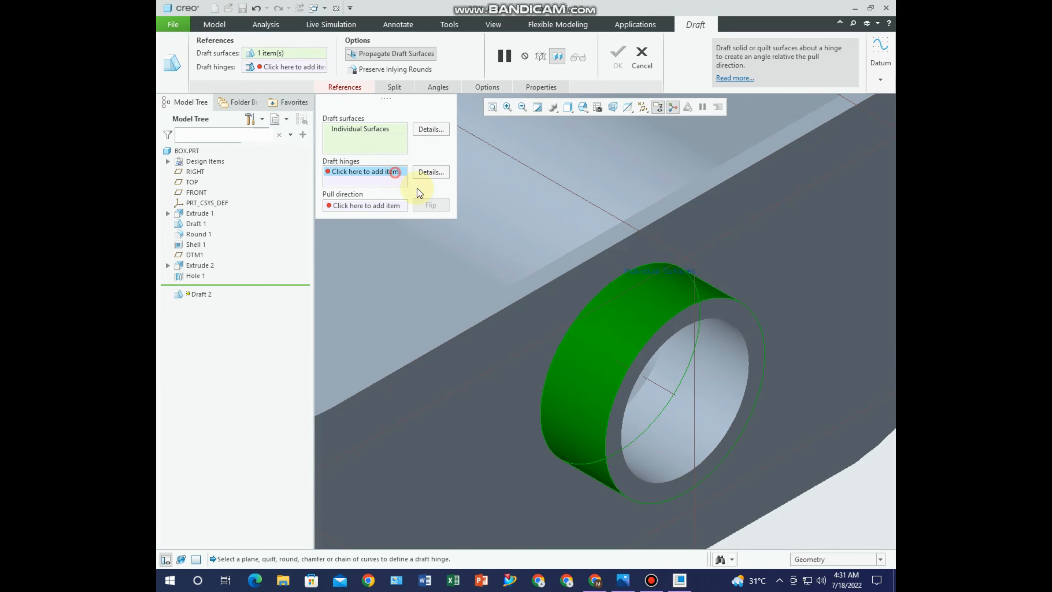
{"action": "left_click", "coordinate": [727, 311]}
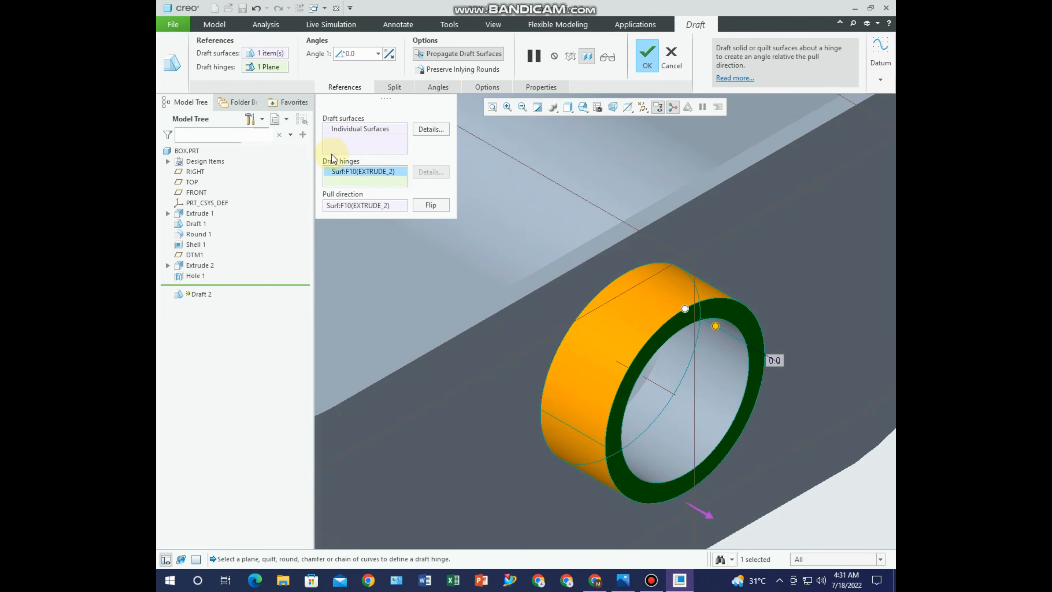
{"action": "type", "text": "1.5"}
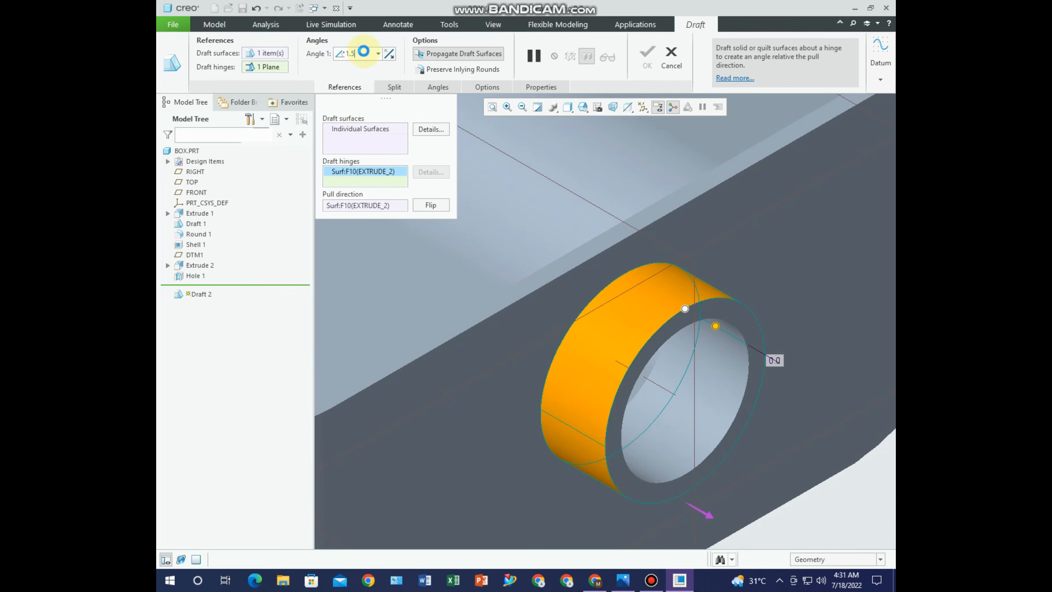
{"action": "key", "text": "Return"}
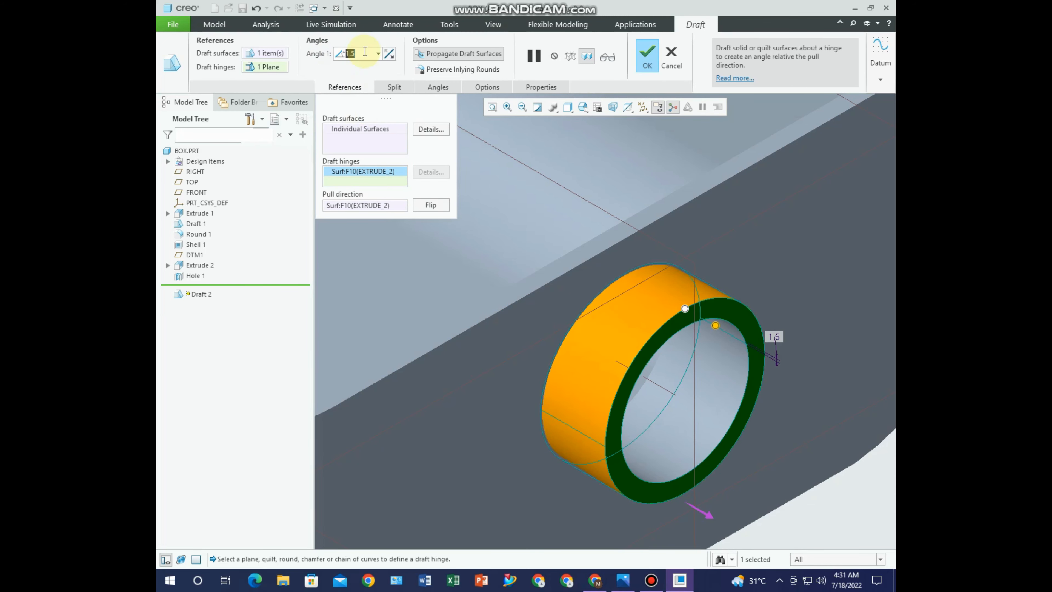
{"action": "left_click", "coordinate": [644, 64]}
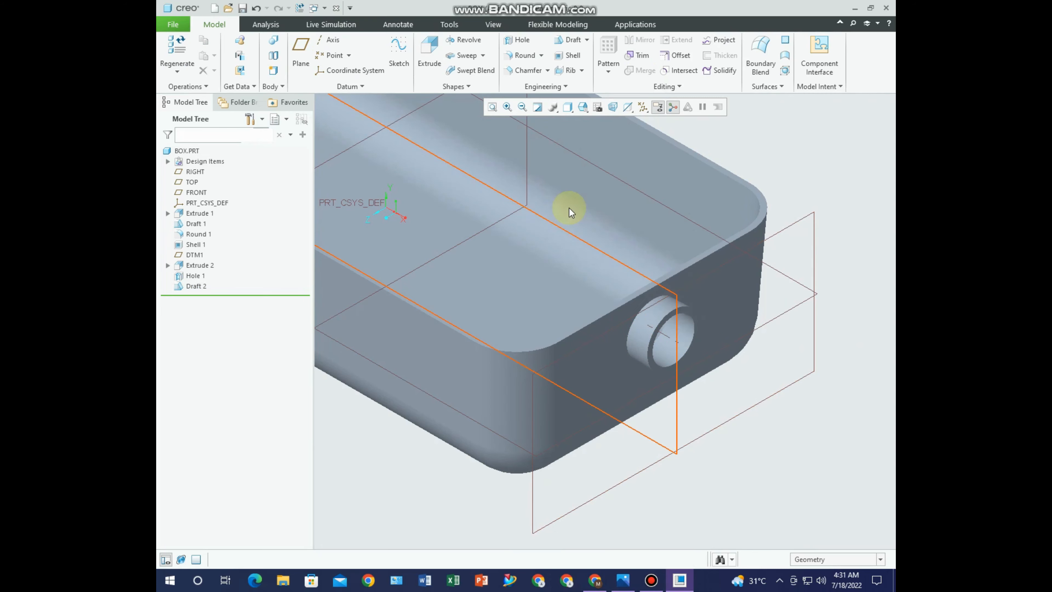
Draft the boss's inner bore surface by 1.5°, using the boss's flat end face as the draft hinge
{"action": "left_click", "coordinate": [568, 40]}
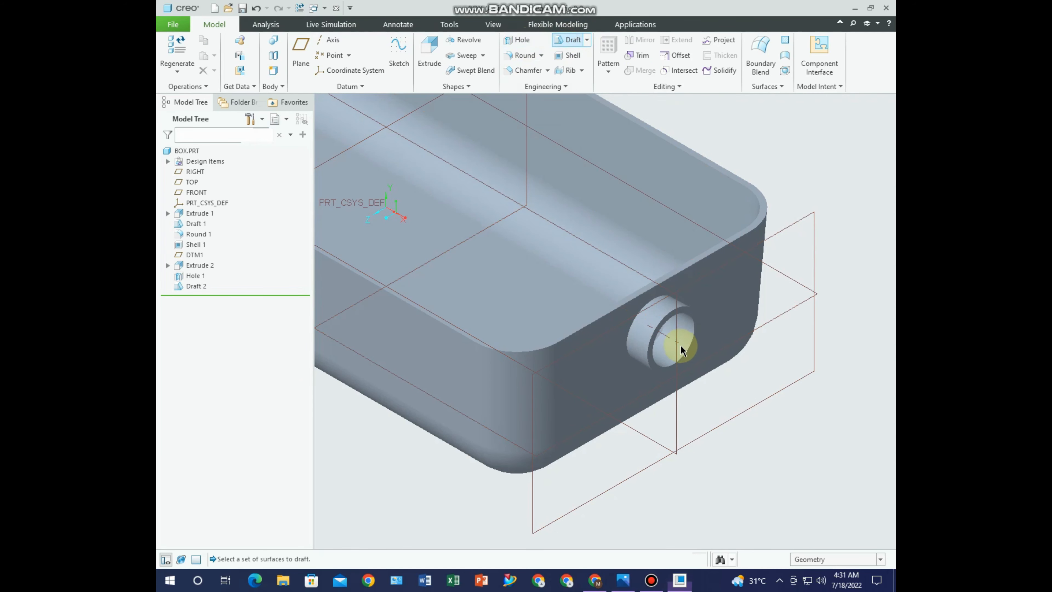
{"action": "scroll", "coordinate": [681, 347], "scroll_direction": "up", "scroll_amount": 3}
{"action": "left_click", "coordinate": [666, 369]}
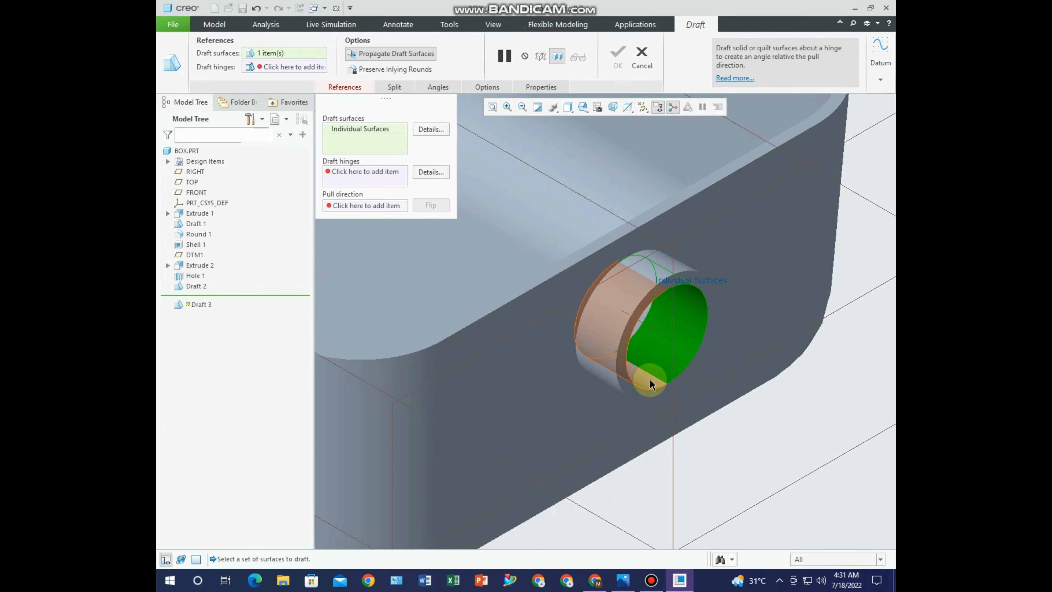
{"action": "left_click", "coordinate": [369, 174]}
{"action": "left_click", "coordinate": [689, 282]}
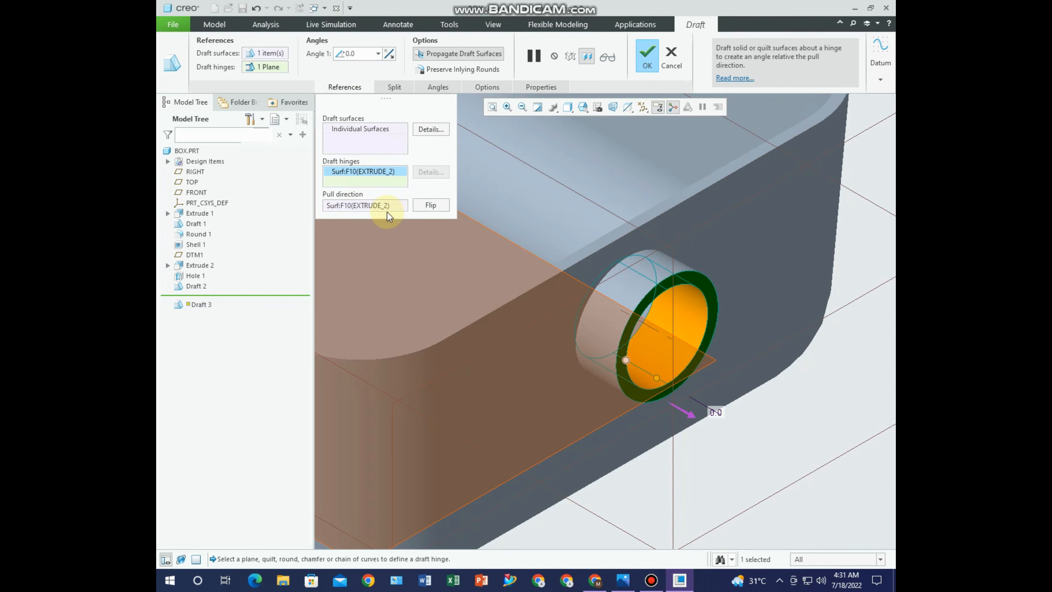
{"action": "left_click", "coordinate": [359, 51]}
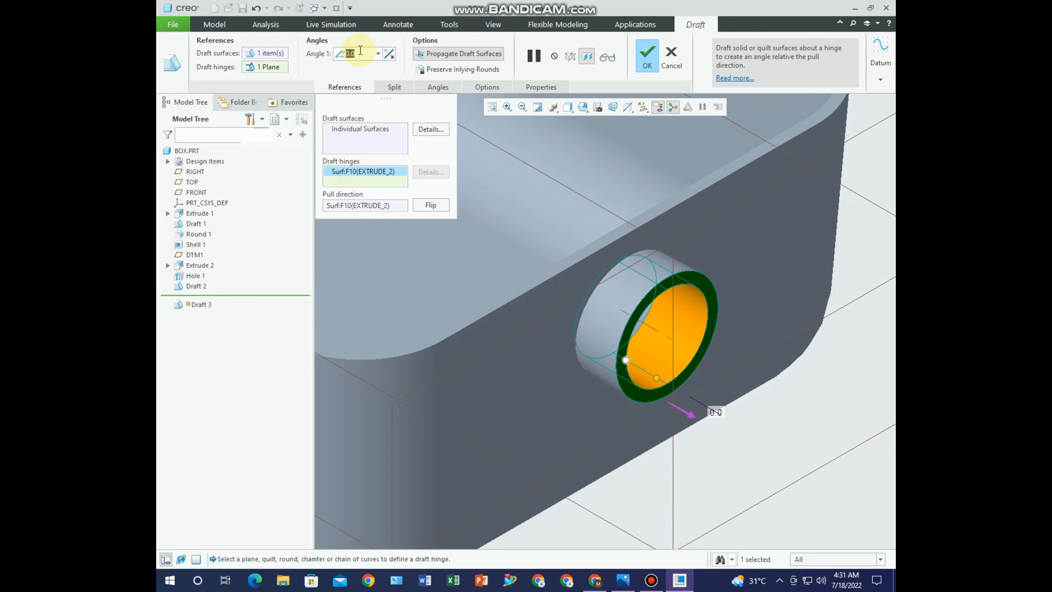
{"action": "type", "text": "1.5"}
{"action": "key", "text": "Return"}
{"action": "left_click", "coordinate": [654, 62]}
{"action": "scroll", "coordinate": [655, 300], "scroll_direction": "up", "scroll_amount": 3}
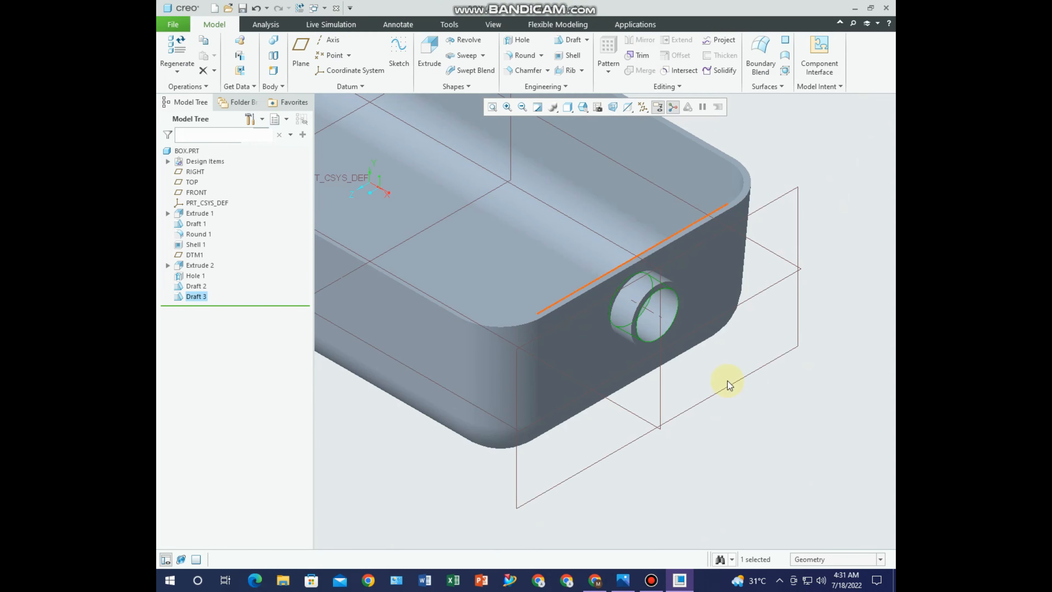
{"action": "left_click", "coordinate": [765, 431]}
Inspect the drafted boss from several angles and check the small inner tab's dimensions in the reference drawing
{"action": "middle_click_drag", "start_coordinate": [606, 429], "coordinate": [696, 345]}
{"action": "scroll", "coordinate": [697, 345], "scroll_direction": "up", "scroll_amount": 1}
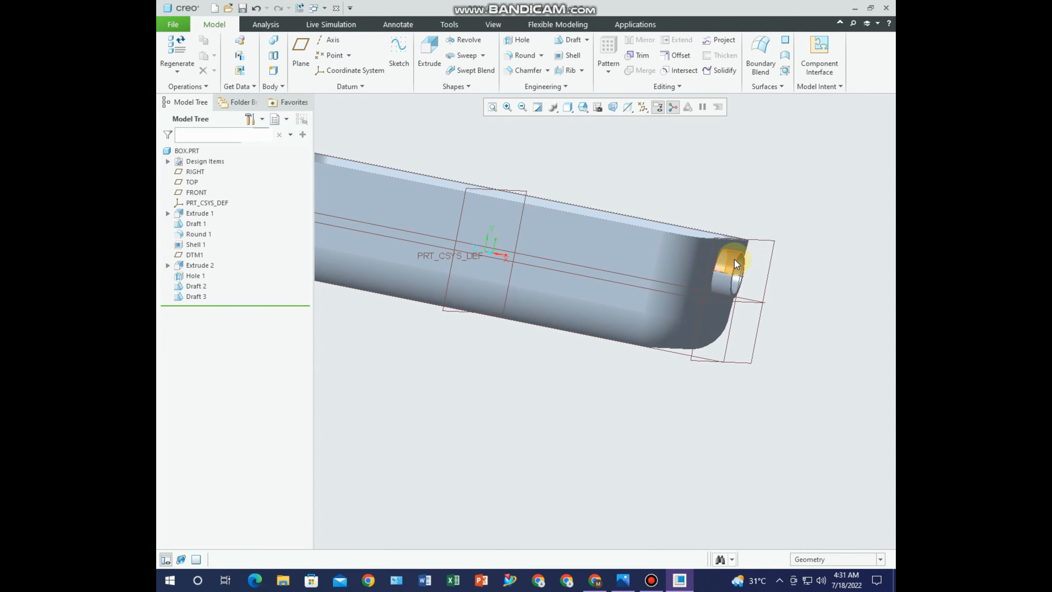
{"action": "scroll", "coordinate": [734, 258], "scroll_direction": "down", "scroll_amount": 3}
{"action": "scroll", "coordinate": [698, 290], "scroll_direction": "up", "scroll_amount": 2}
{"action": "mouse_move", "coordinate": [698, 290]}
{"action": "middle_mouse_down"}
{"action": "mouse_move", "coordinate": [725, 291]}
{"action": "mouse_move", "coordinate": [700, 336]}
{"action": "mouse_move", "coordinate": [739, 316]}
{"action": "mouse_move", "coordinate": [699, 310]}
{"action": "middle_mouse_up"}
{"action": "key", "text": "ctrl+d"}
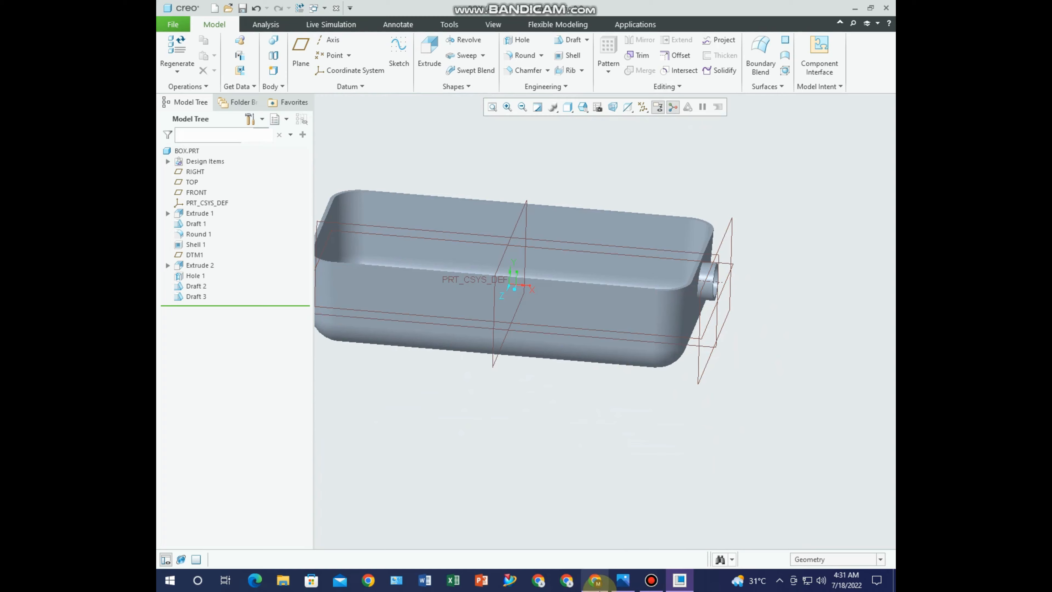
{"action": "left_click", "coordinate": [623, 580]}
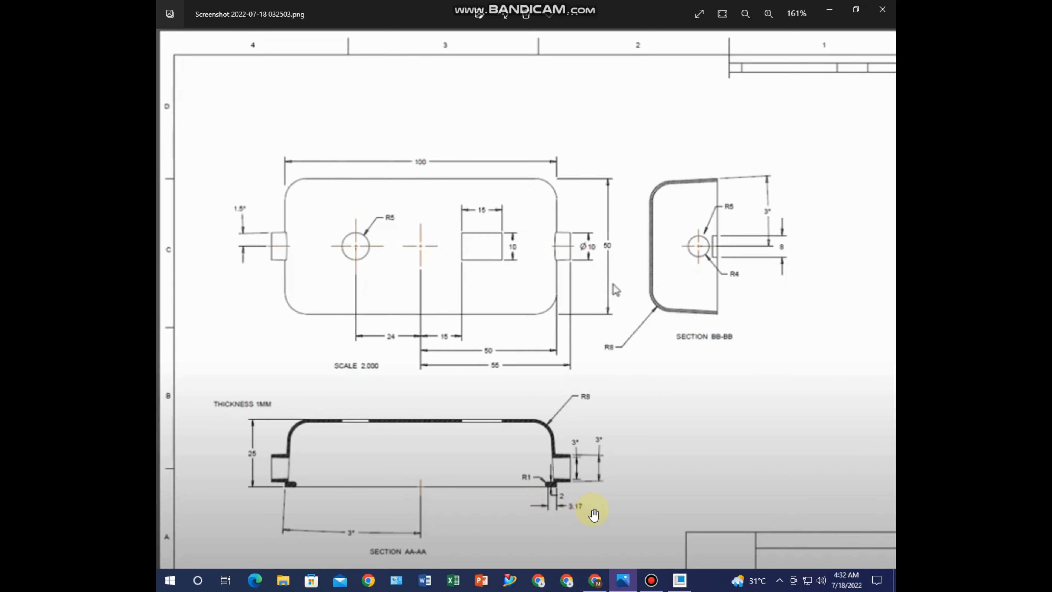
{"action": "left_click", "coordinate": [679, 580]}
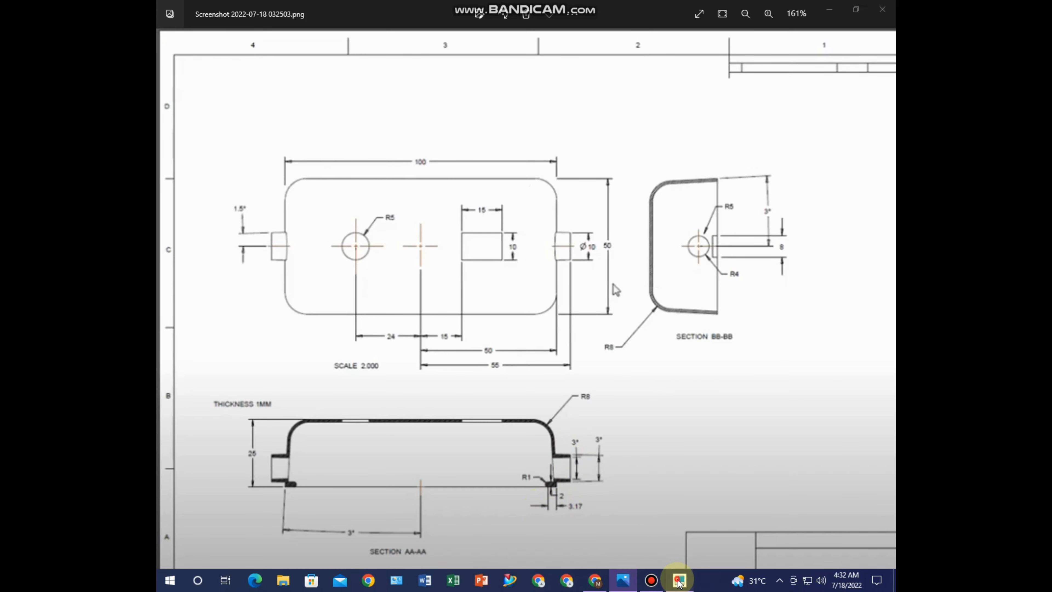
Start an extrusion sketched on the FRONT plane, view the sketch plane straight on, and switch the display to Wireframe
{"action": "left_click", "coordinate": [430, 58]}
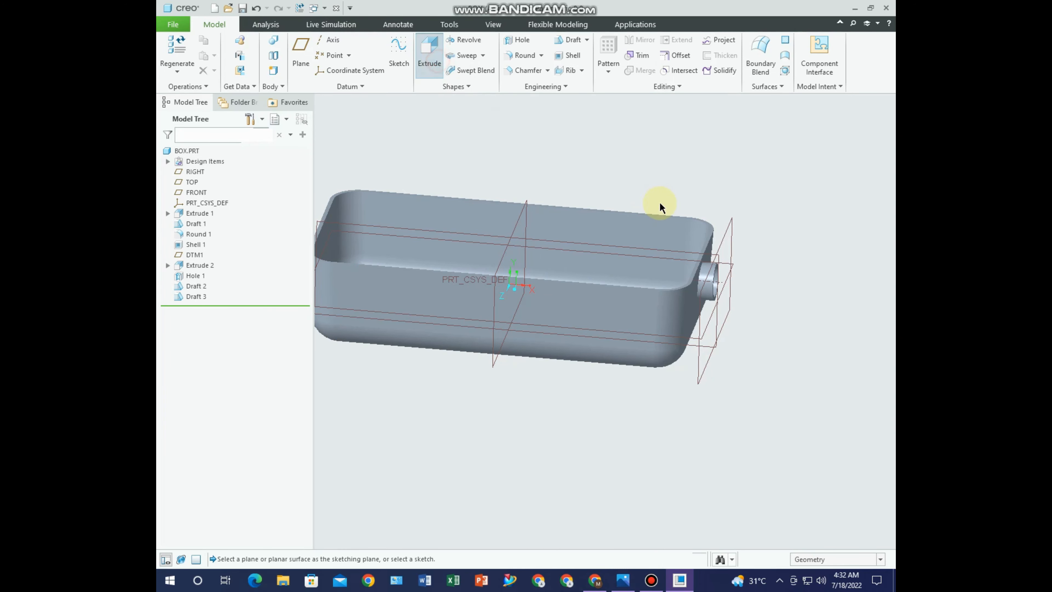
{"action": "middle_click_drag", "start_coordinate": [761, 305], "coordinate": [738, 249]}
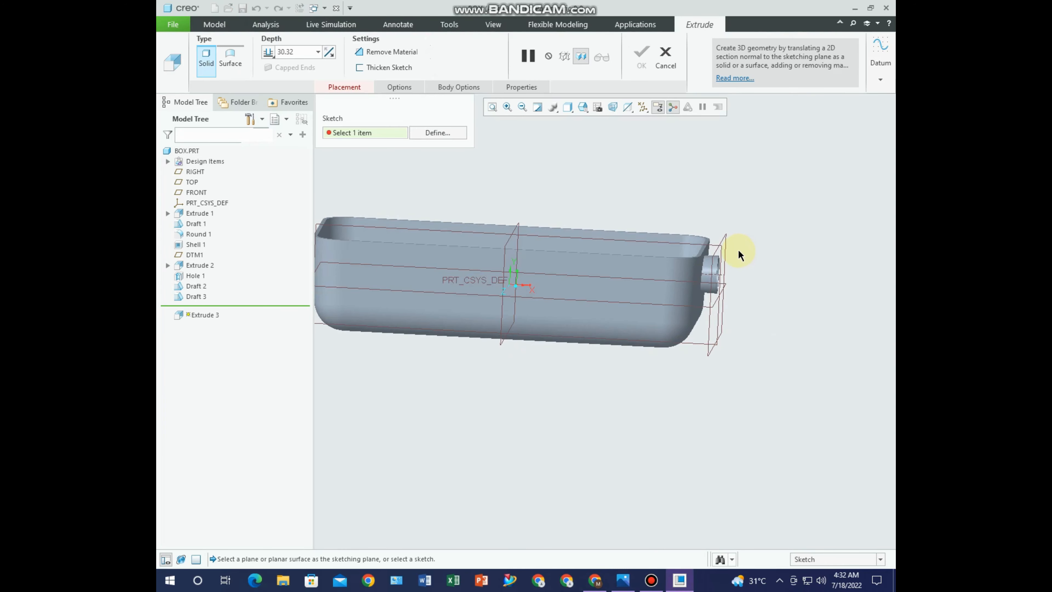
{"action": "left_click", "coordinate": [723, 248]}
{"action": "left_click", "coordinate": [170, 70]}
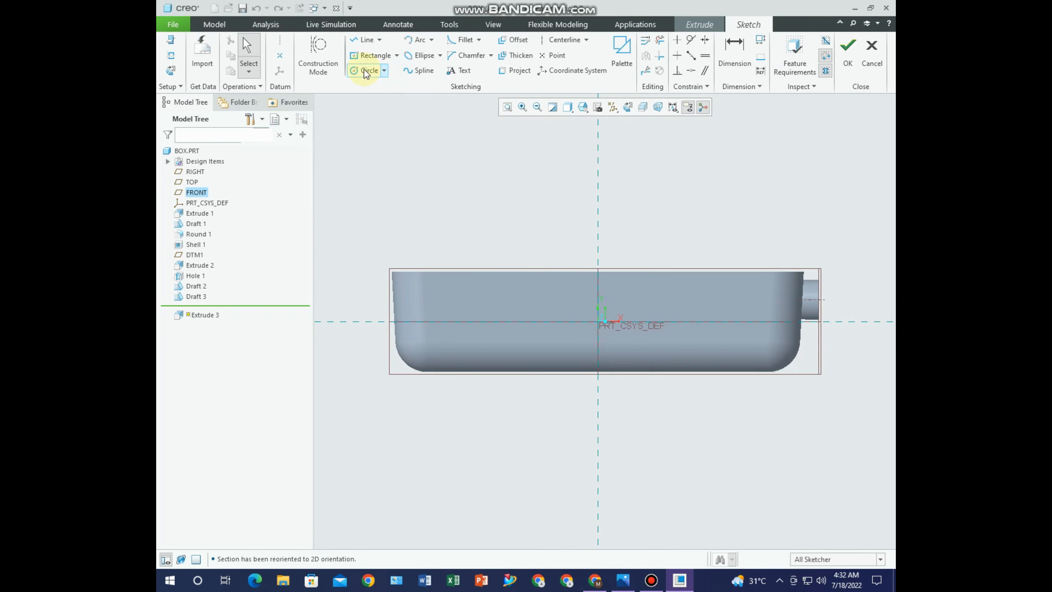
{"action": "left_click", "coordinate": [581, 108]}
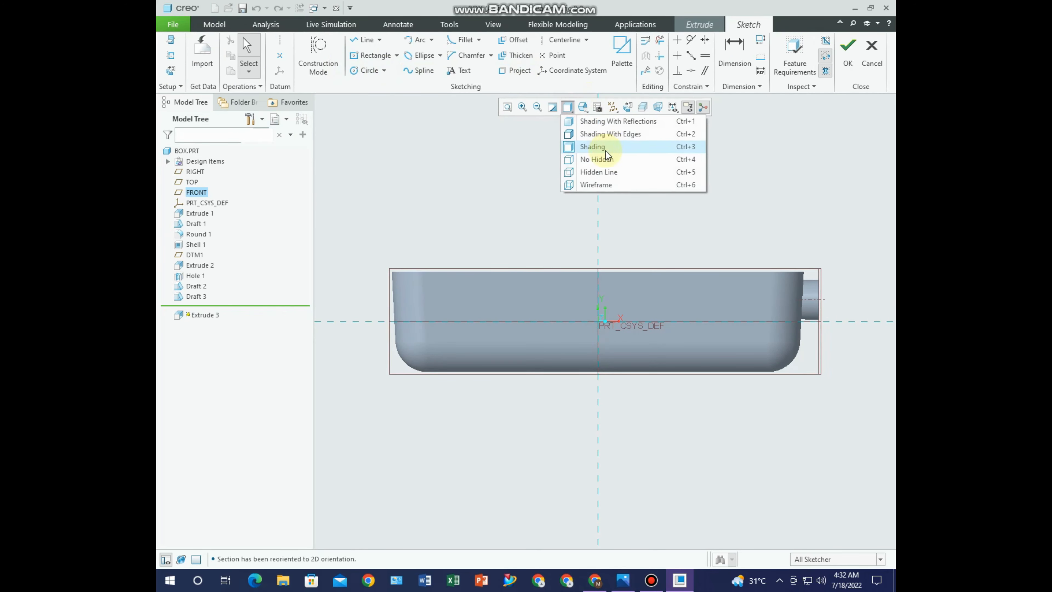
{"action": "left_click", "coordinate": [605, 184]}
Add the end wall's inner surface and the box's open rim as sketch references
{"action": "scroll", "coordinate": [802, 283], "scroll_direction": "up", "scroll_amount": 3}
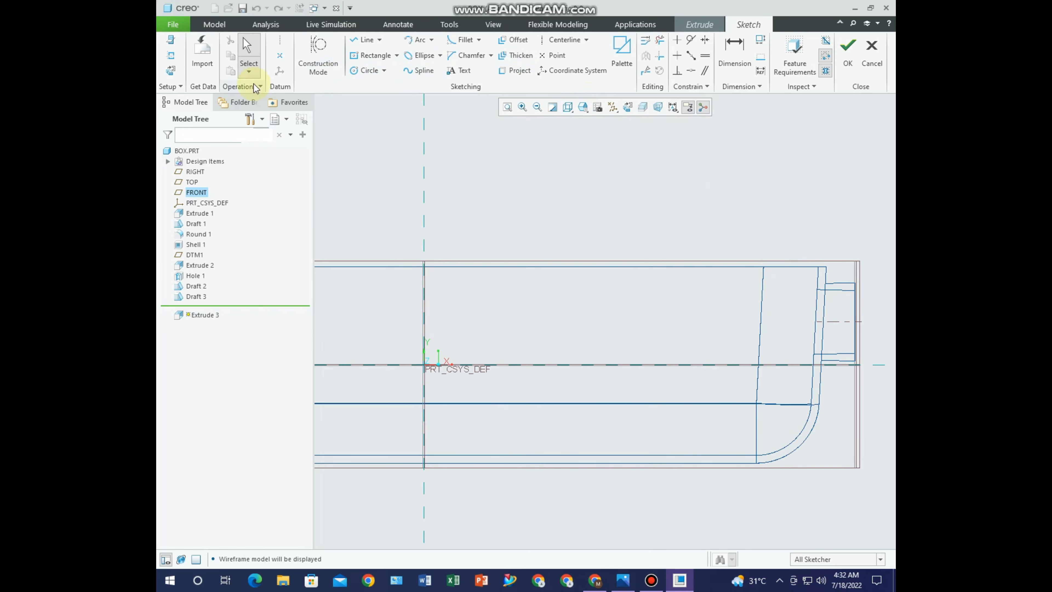
{"action": "left_click", "coordinate": [818, 284]}
{"action": "left_click", "coordinate": [796, 269]}
{"action": "scroll", "coordinate": [613, 249], "scroll_direction": "down", "scroll_amount": 3}
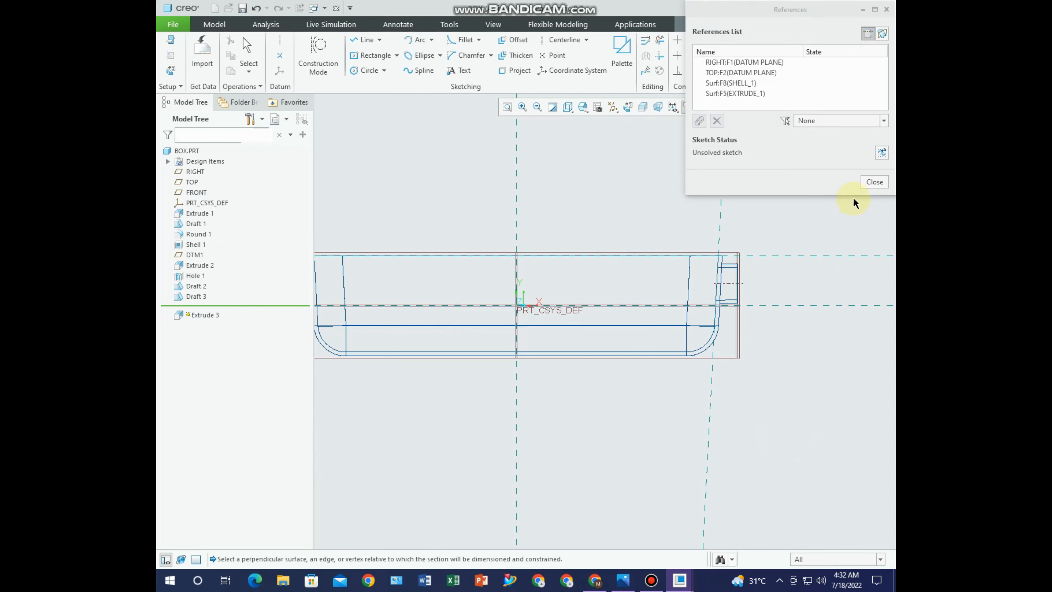
{"action": "left_click", "coordinate": [874, 182]}
Draw a line along the inner end wall starting at the rim, and set its vertical height to 2 mm
{"action": "left_click", "coordinate": [361, 40]}
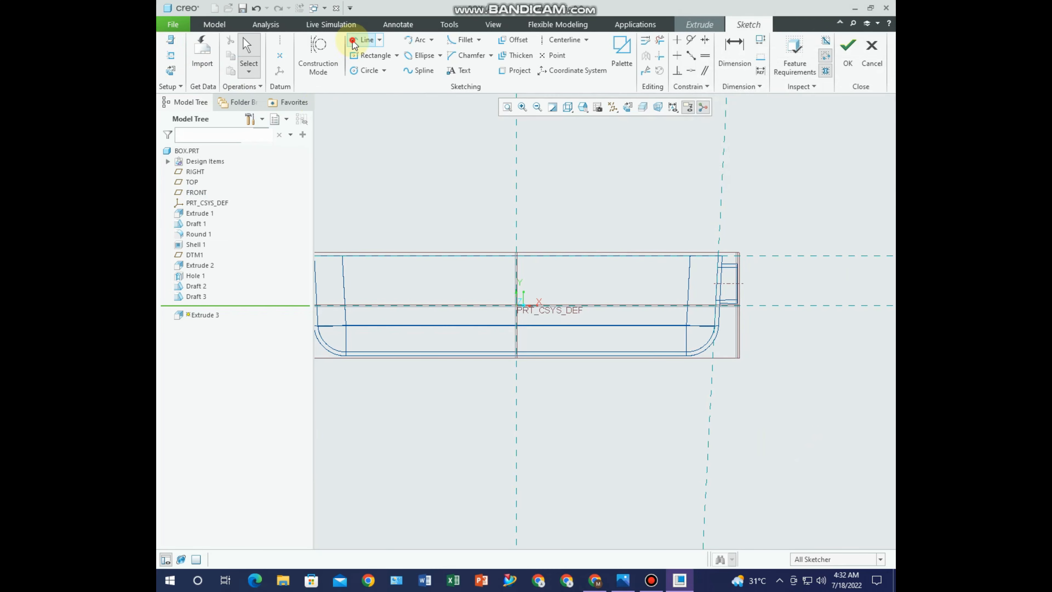
{"action": "scroll", "coordinate": [676, 228], "scroll_direction": "up", "scroll_amount": 5}
{"action": "scroll", "coordinate": [797, 347], "scroll_direction": "up", "scroll_amount": 2}
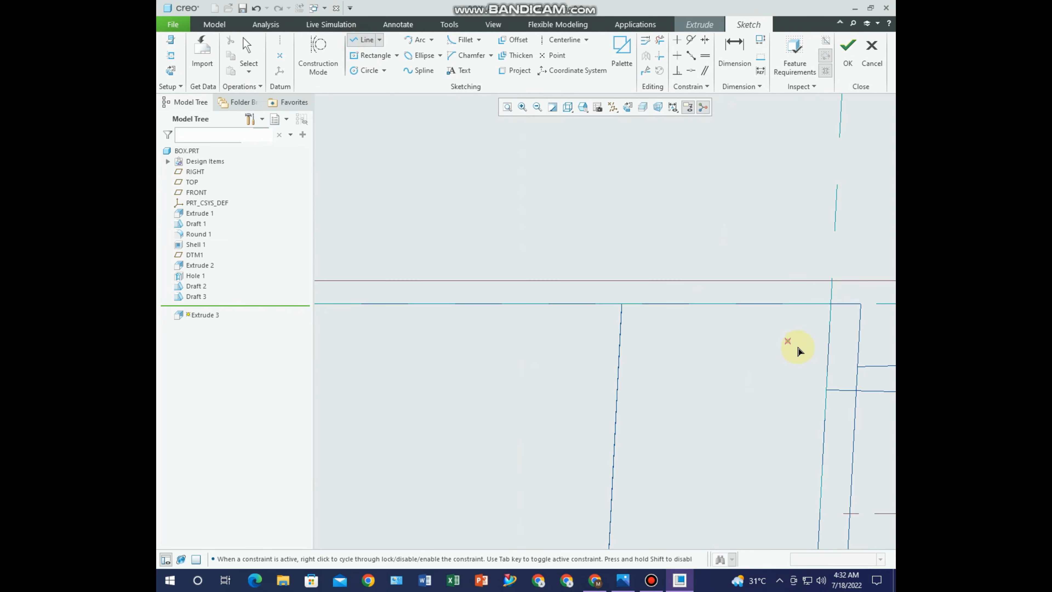
{"action": "left_click", "coordinate": [827, 376]}
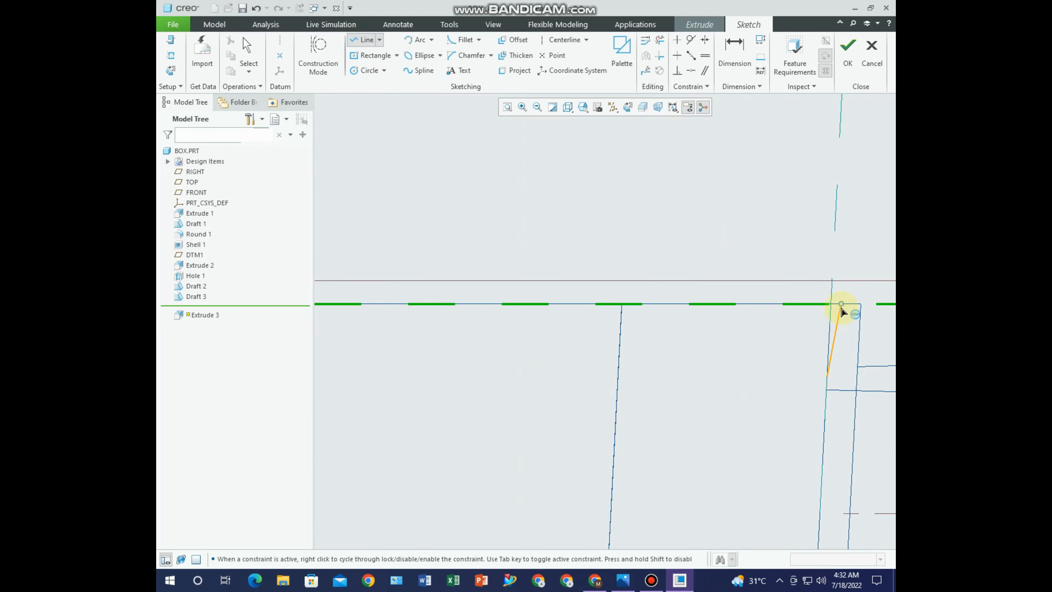
{"action": "left_click", "coordinate": [831, 305]}
{"action": "middle_click", "coordinate": [759, 353]}
{"action": "middle_click", "coordinate": [760, 353]}
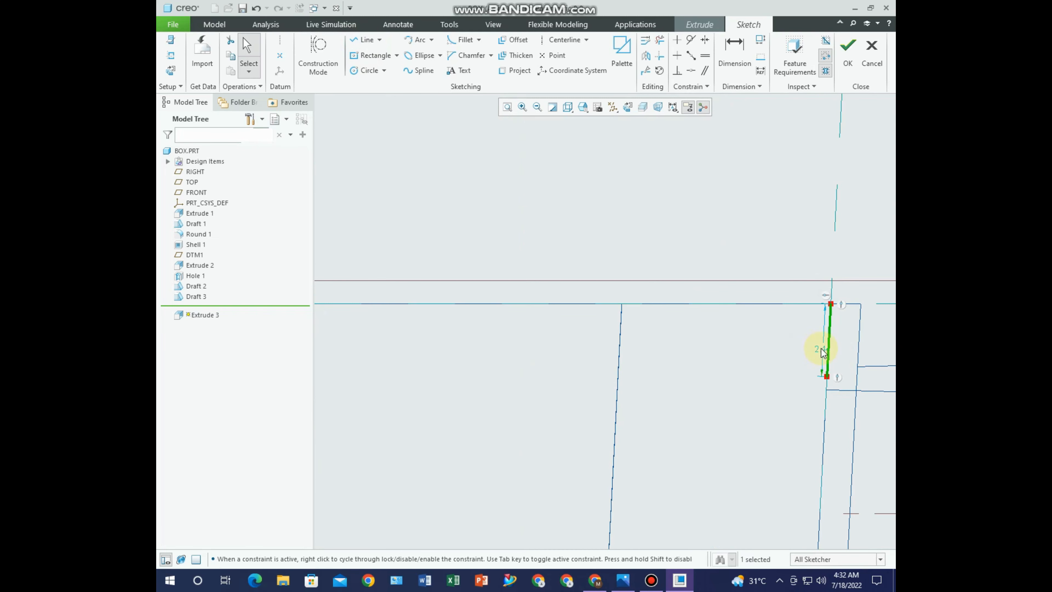
{"action": "double_click", "coordinate": [821, 350]}
{"action": "type", "text": "2"}
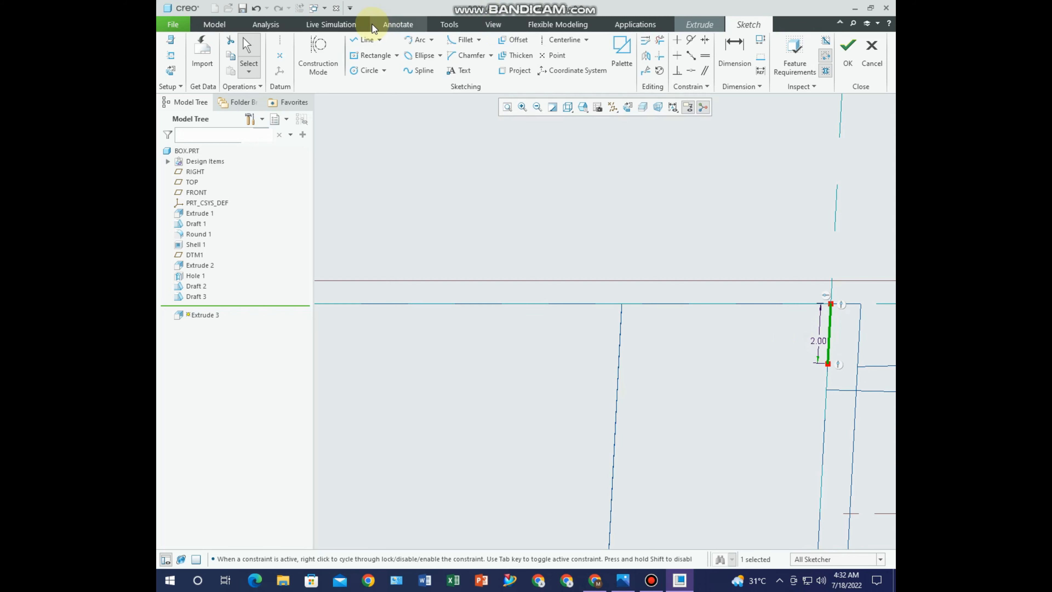
Draw a horizontal line along the rim from the inner wall into the box and set its length to 3 mm
{"action": "left_click", "coordinate": [366, 41]}
{"action": "left_click", "coordinate": [830, 305]}
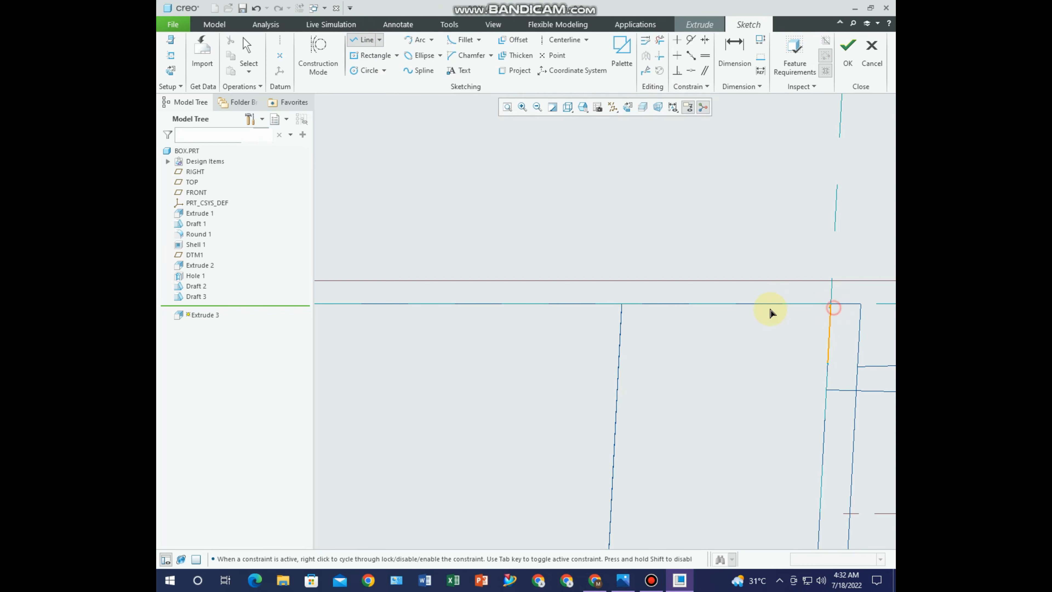
{"action": "left_click", "coordinate": [701, 346]}
{"action": "middle_click", "coordinate": [709, 350]}
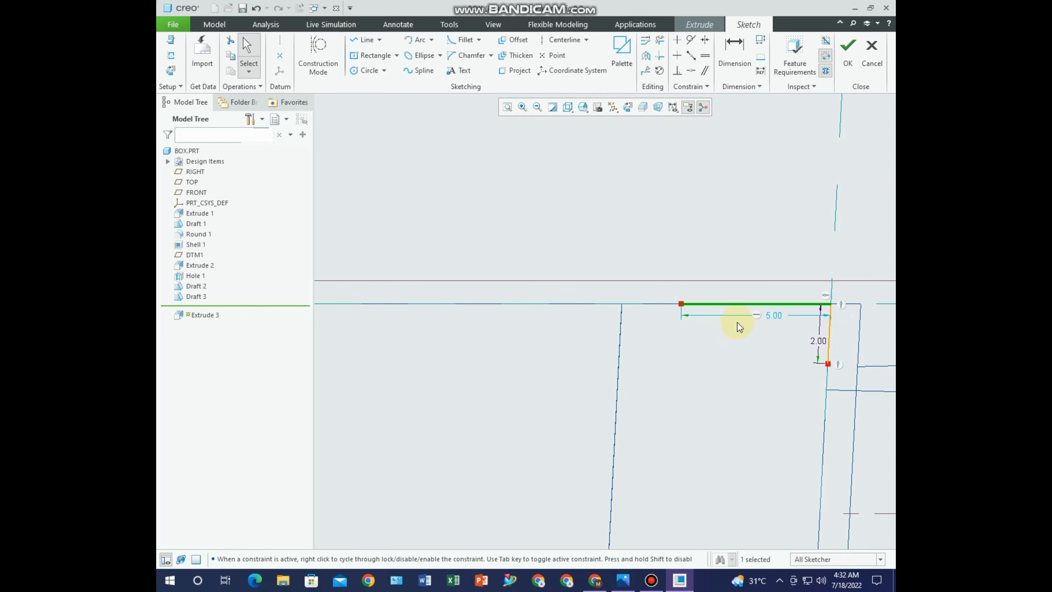
{"action": "double_click", "coordinate": [778, 317]}
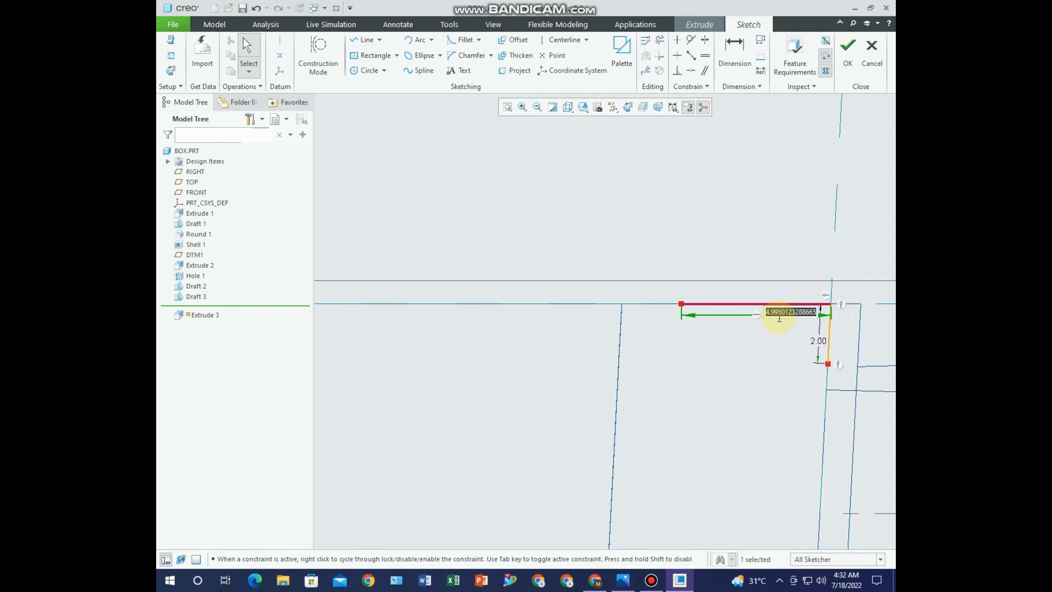
{"action": "type", "text": "3"}
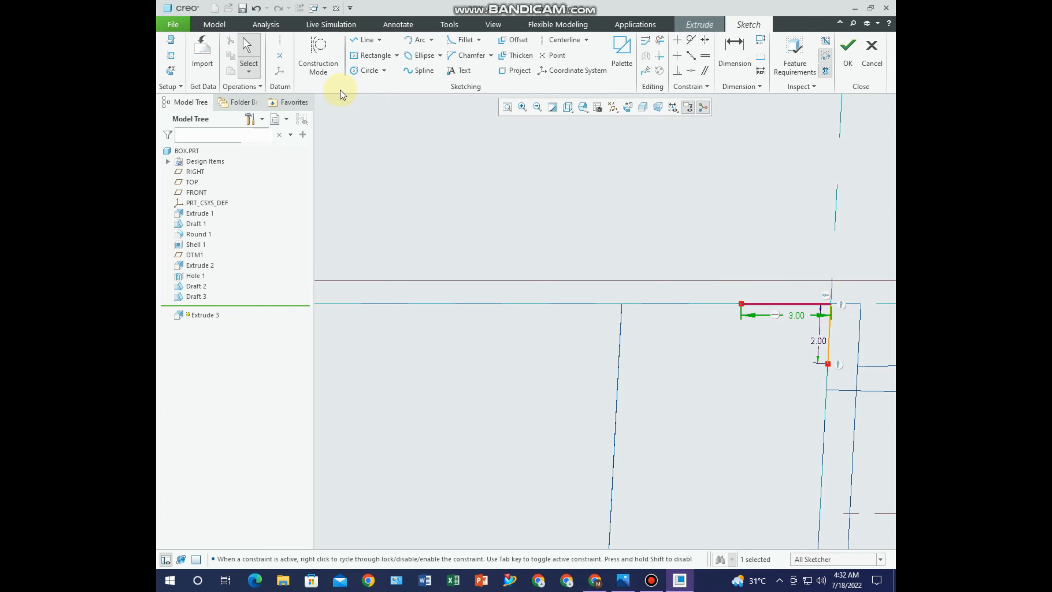
Draw a lower horizontal line from the wall line's lower end, ending vertically below the rim line's free end
{"action": "left_click", "coordinate": [364, 39]}
{"action": "left_click", "coordinate": [825, 374]}
{"action": "middle_click", "coordinate": [770, 372]}
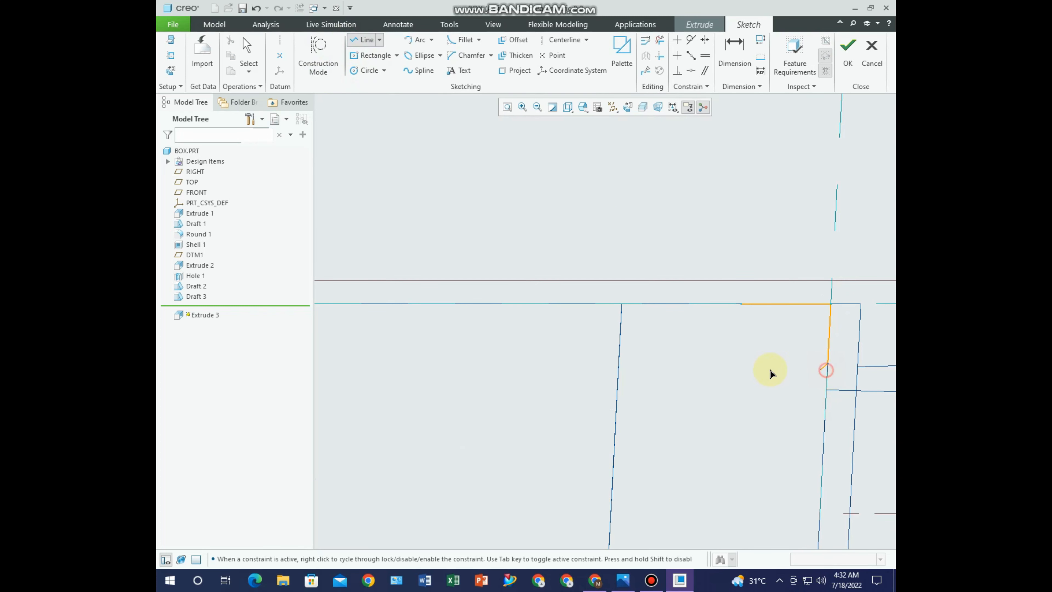
{"action": "left_click", "coordinate": [741, 364]}
{"action": "middle_click", "coordinate": [717, 396]}
{"action": "middle_click", "coordinate": [718, 396]}
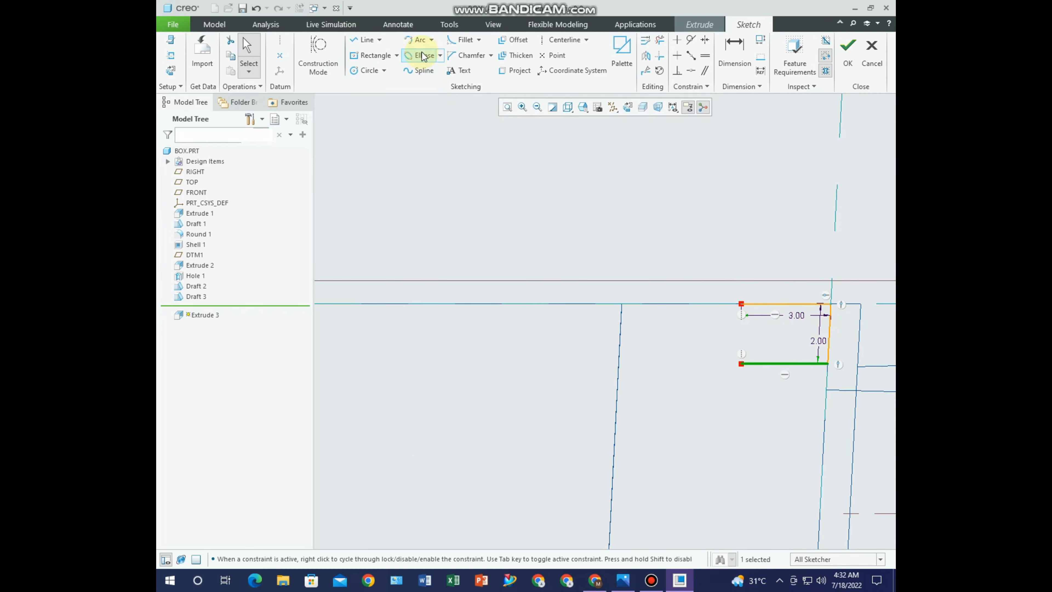
Close the tab profile with a tangent arc joining both horizontal lines' free ends, and switch the display to Shading With Edges
{"action": "left_click", "coordinate": [417, 40]}
{"action": "left_click", "coordinate": [739, 310]}
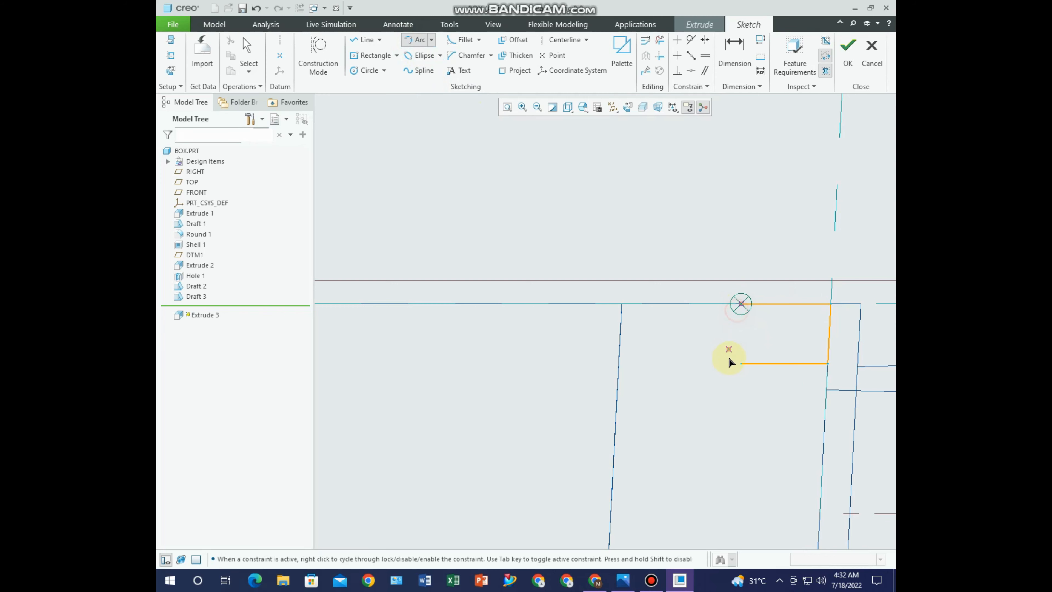
{"action": "left_click", "coordinate": [720, 357]}
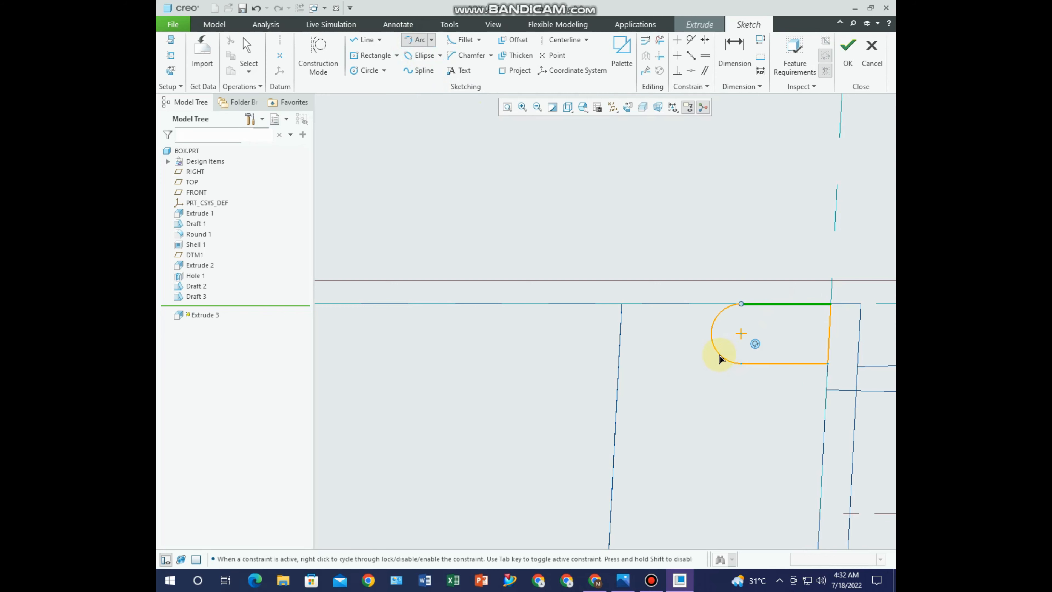
{"action": "left_click", "coordinate": [718, 352]}
{"action": "middle_click", "coordinate": [686, 387]}
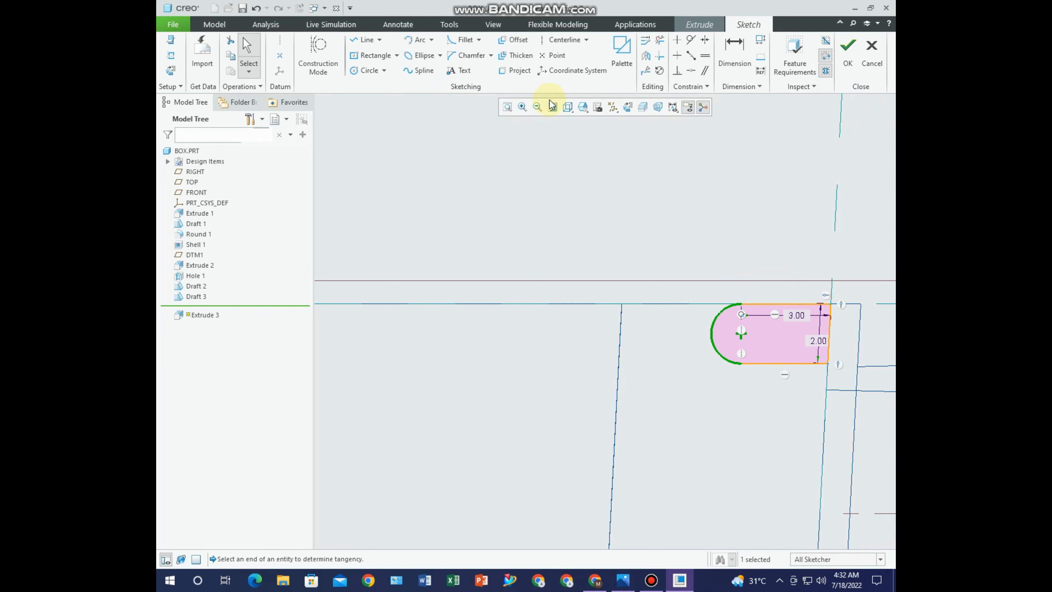
{"action": "left_click", "coordinate": [566, 107]}
{"action": "left_click", "coordinate": [584, 137]}
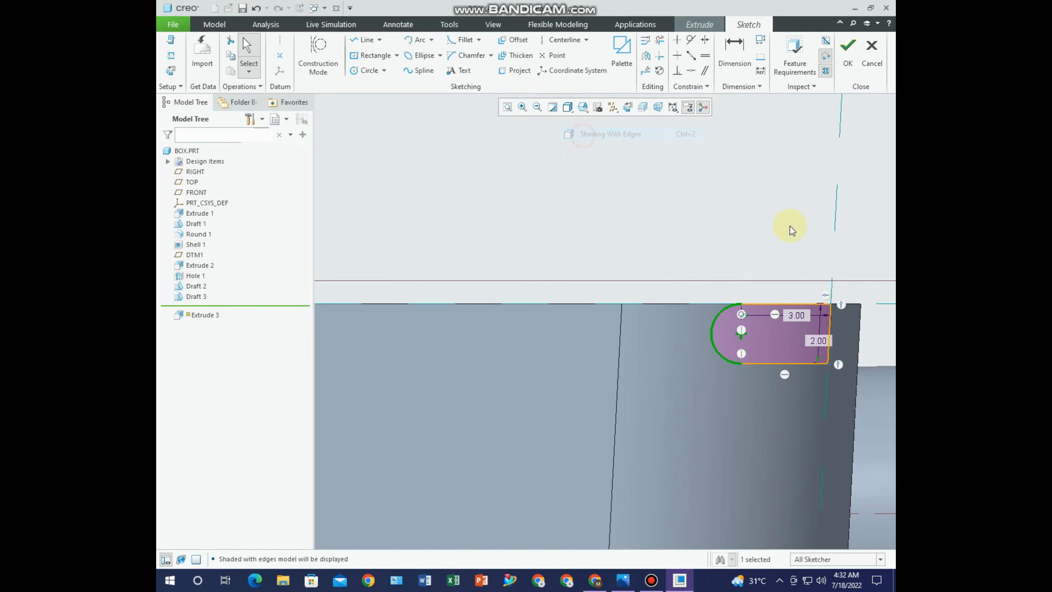
Finish the tab sketch and make its extrusion depth symmetric about the sketch plane
{"action": "left_click", "coordinate": [842, 73]}
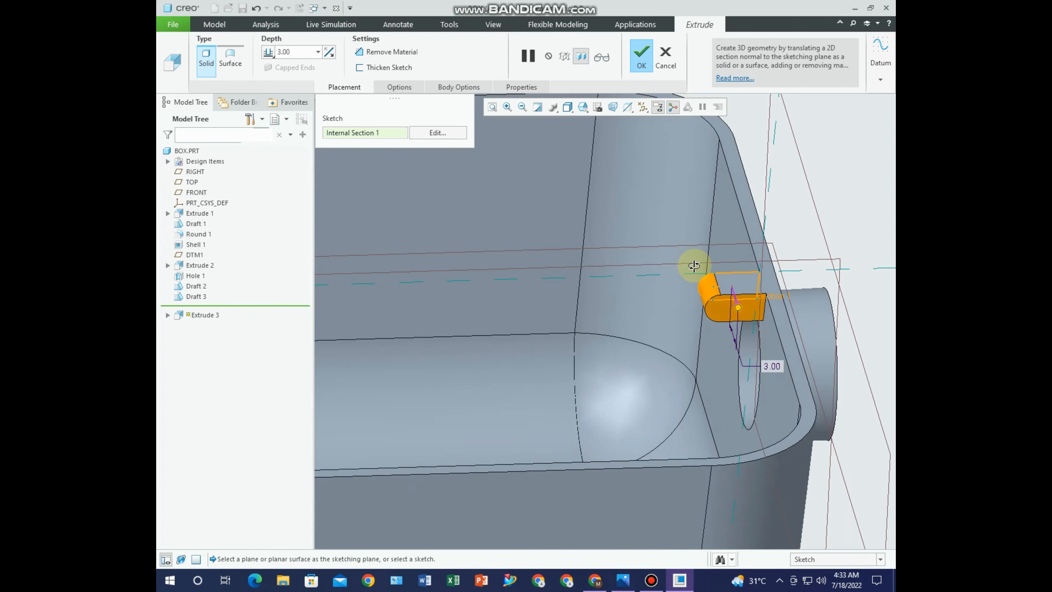
{"action": "left_click", "coordinate": [268, 54]}
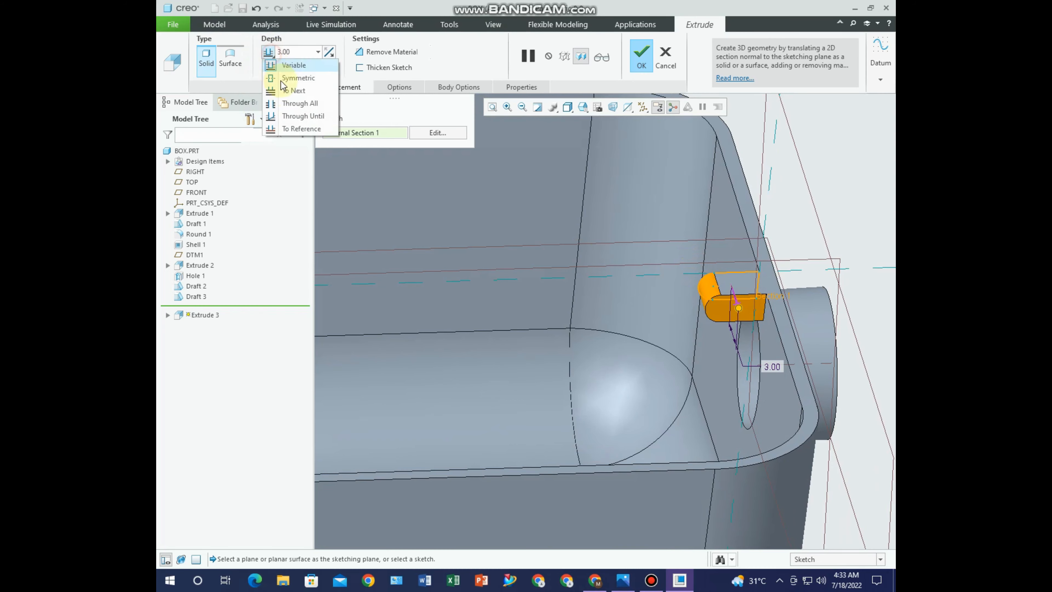
{"action": "left_click", "coordinate": [286, 77]}
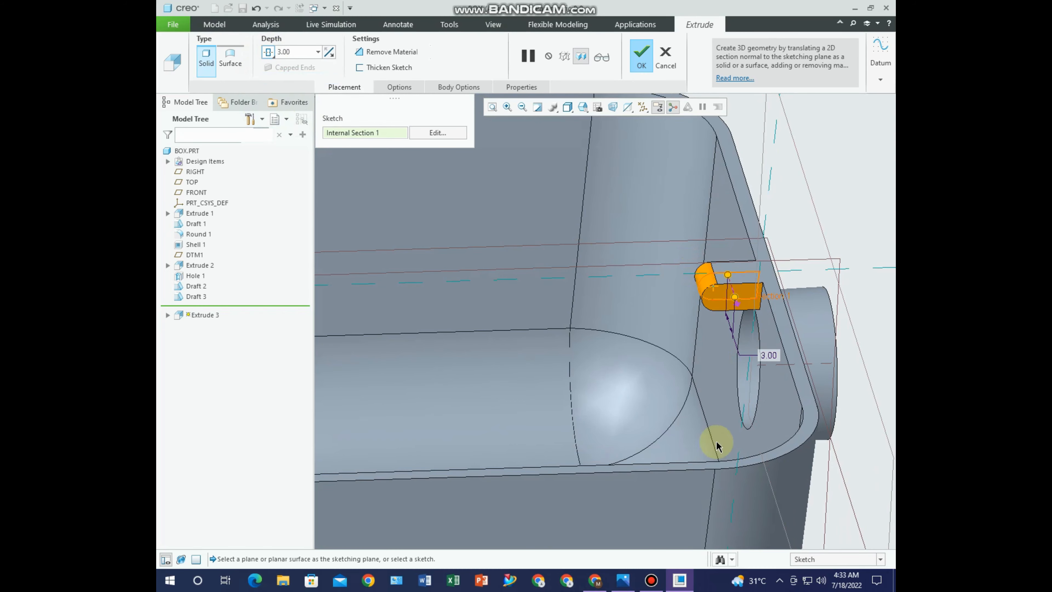
Check the tab width in the reference drawing and complete the symmetric tab extrusion with a depth of 8 mm
{"action": "left_click", "coordinate": [623, 580]}
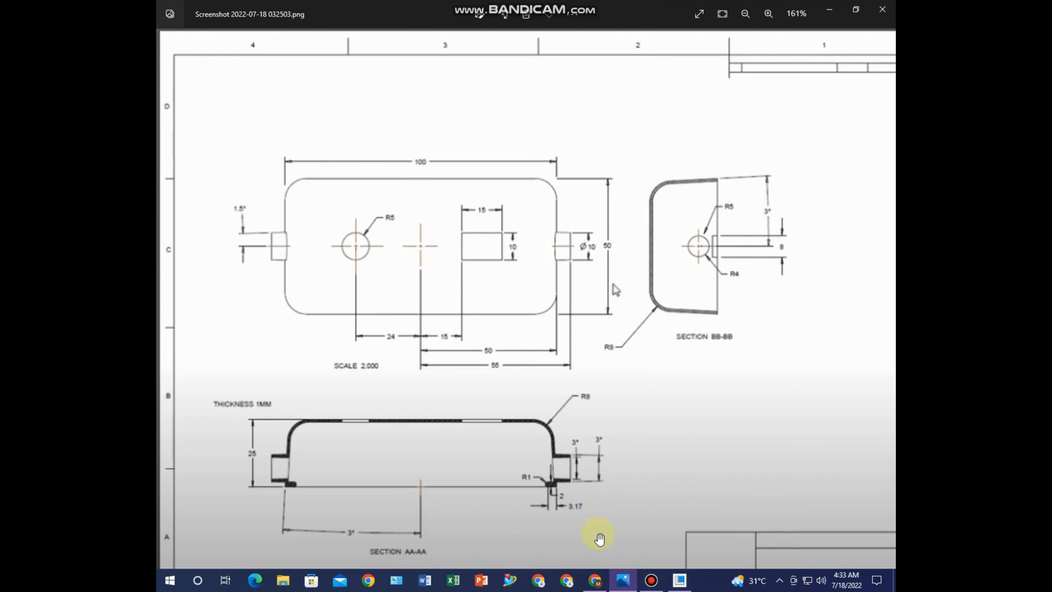
{"action": "left_click", "coordinate": [597, 580]}
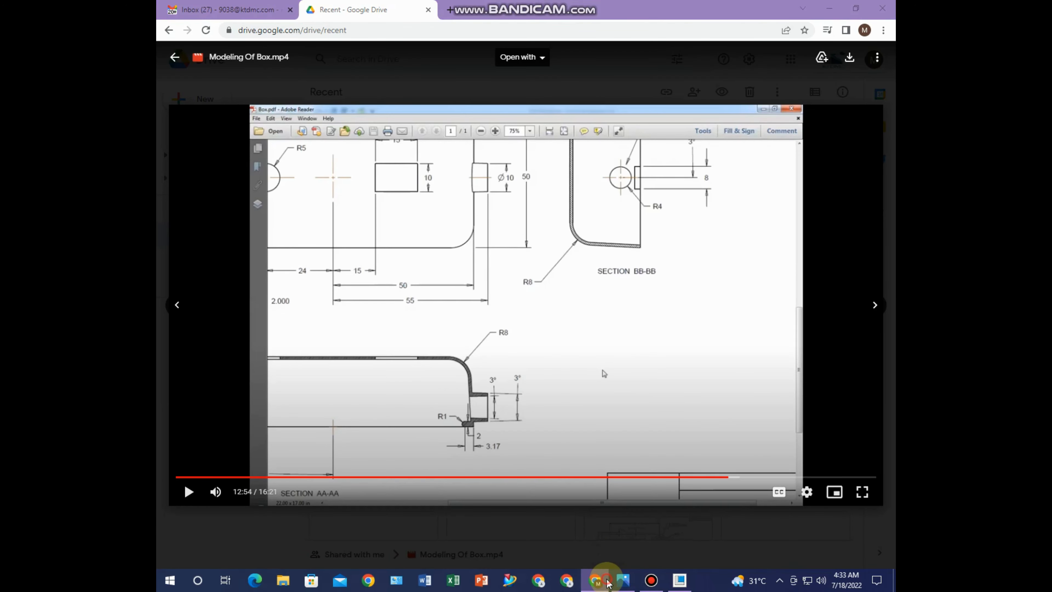
{"action": "left_click", "coordinate": [608, 582]}
{"action": "left_click", "coordinate": [679, 580]}
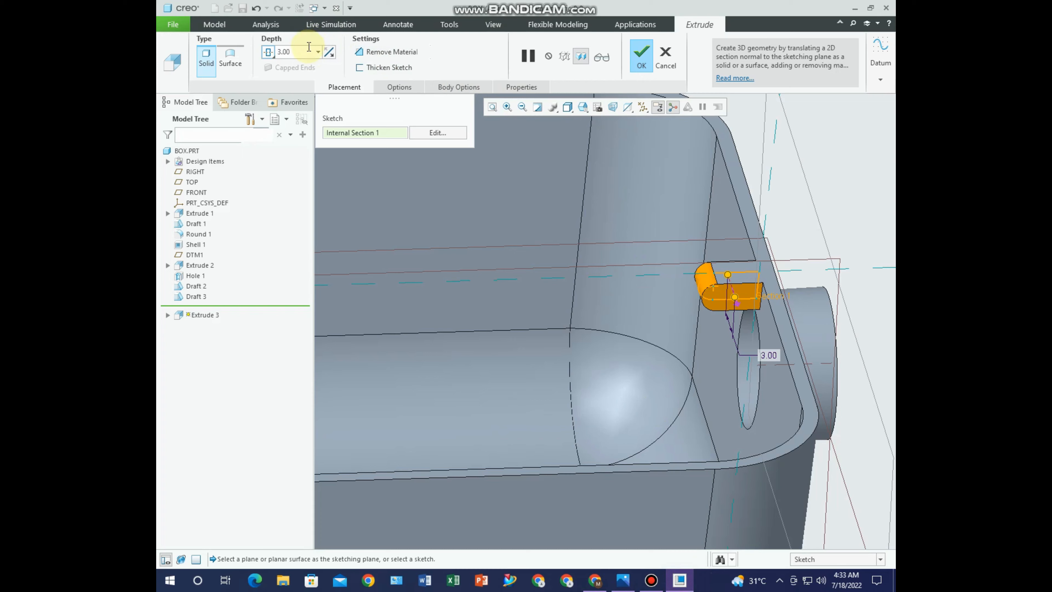
{"action": "type", "text": "8"}
{"action": "key", "text": "Return"}
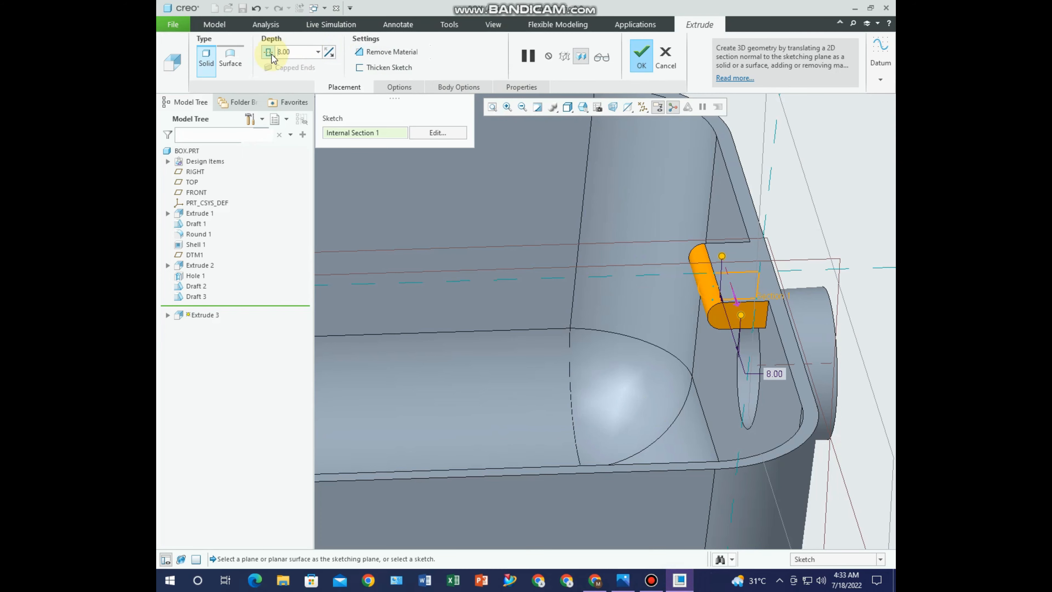
{"action": "left_click", "coordinate": [641, 67]}
Mirror the end boss, its hole, both boss drafts and the rim tab about the RIGHT plane, and restore the default view
{"action": "middle_click_drag", "start_coordinate": [723, 283], "coordinate": [725, 234]}
{"action": "scroll", "coordinate": [725, 234], "scroll_direction": "down", "scroll_amount": 4}
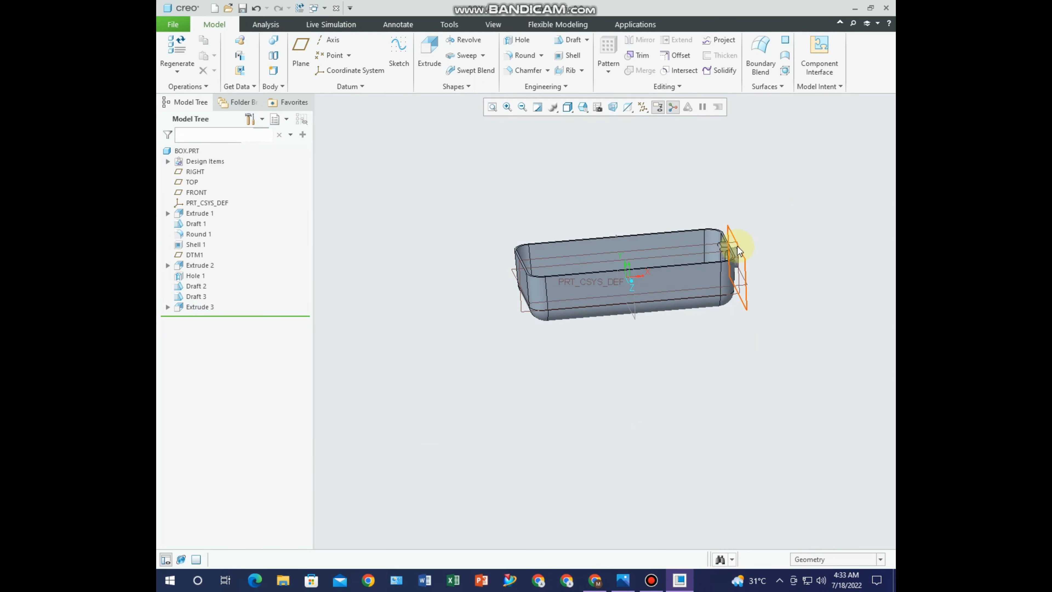
{"action": "left_click", "coordinate": [200, 266]}
{"action": "left_click_drag", "start_coordinate": [202, 282], "coordinate": [200, 308]}
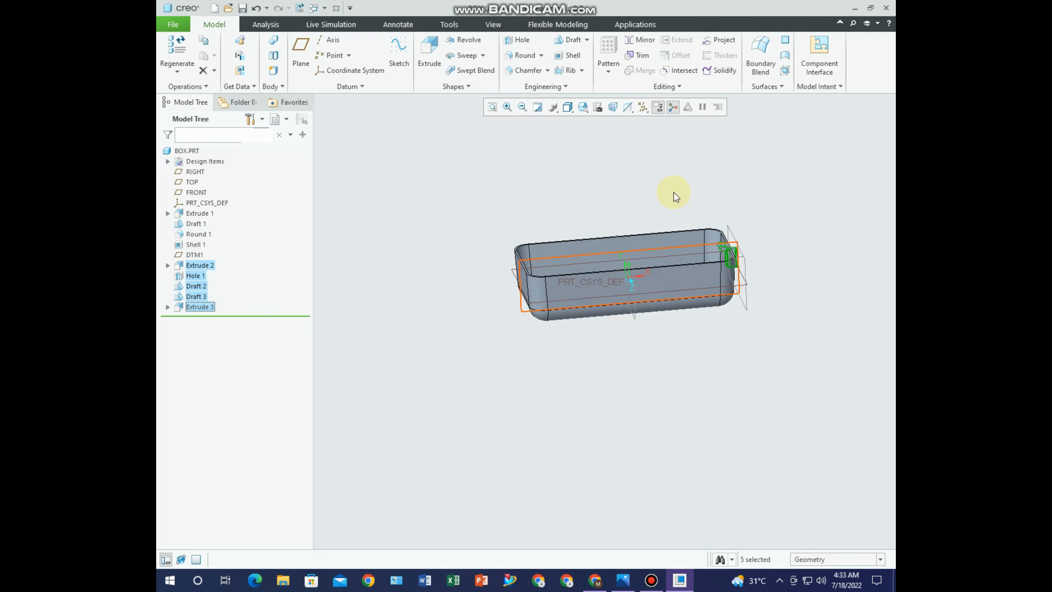
{"action": "left_click", "coordinate": [641, 44]}
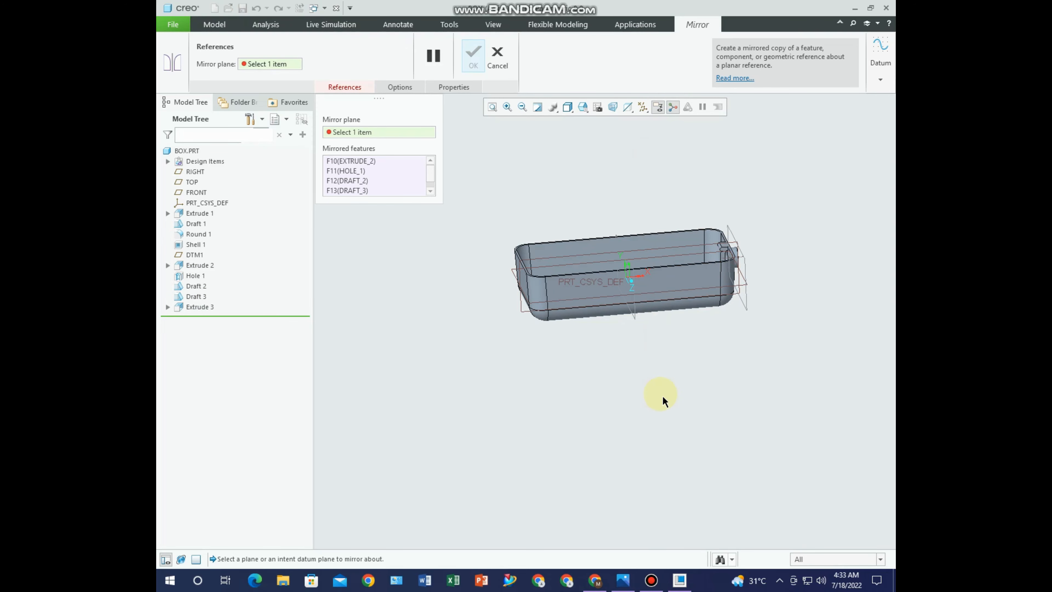
{"action": "left_click", "coordinate": [642, 325]}
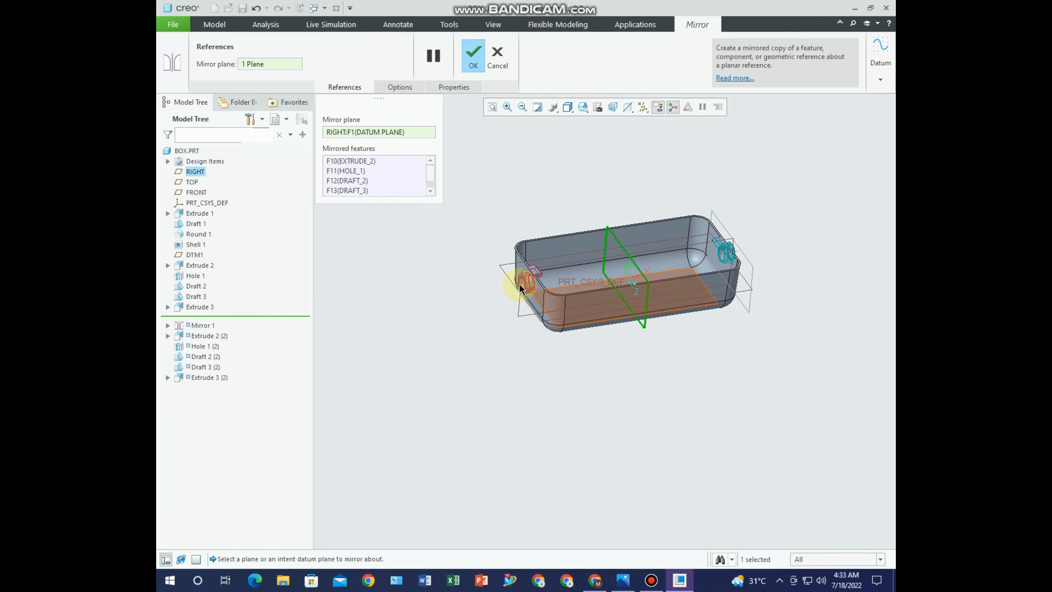
{"action": "left_click", "coordinate": [478, 61]}
{"action": "middle_click_drag", "start_coordinate": [461, 188], "coordinate": [502, 234]}
{"action": "key", "text": "ctrl+d"}
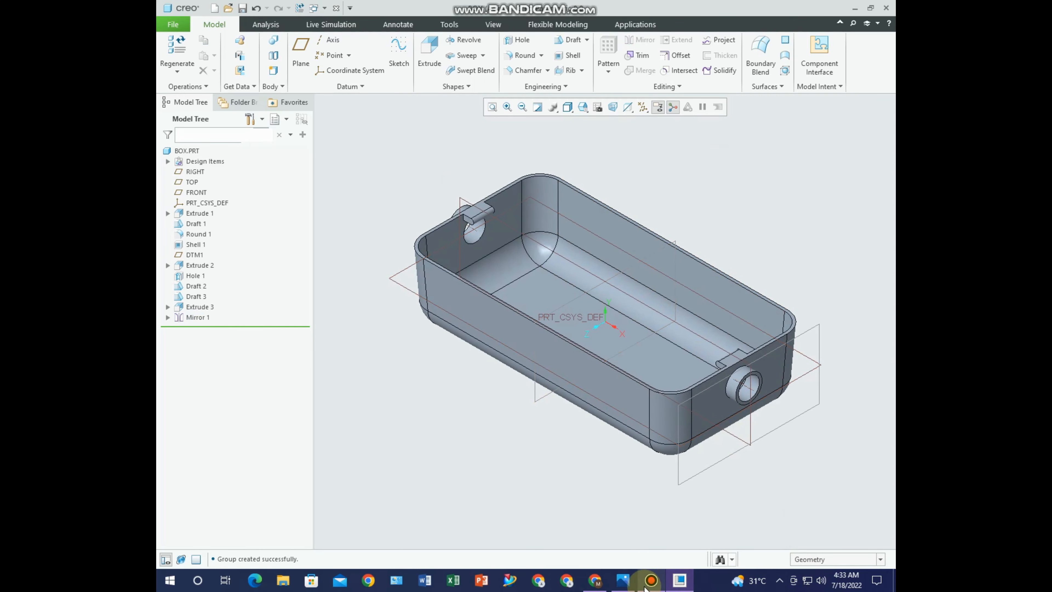
Check the base cutouts in the reference drawing and open an extrude sketch on the box's flat outer base, oriented to the sketch plane
{"action": "left_click", "coordinate": [622, 580]}
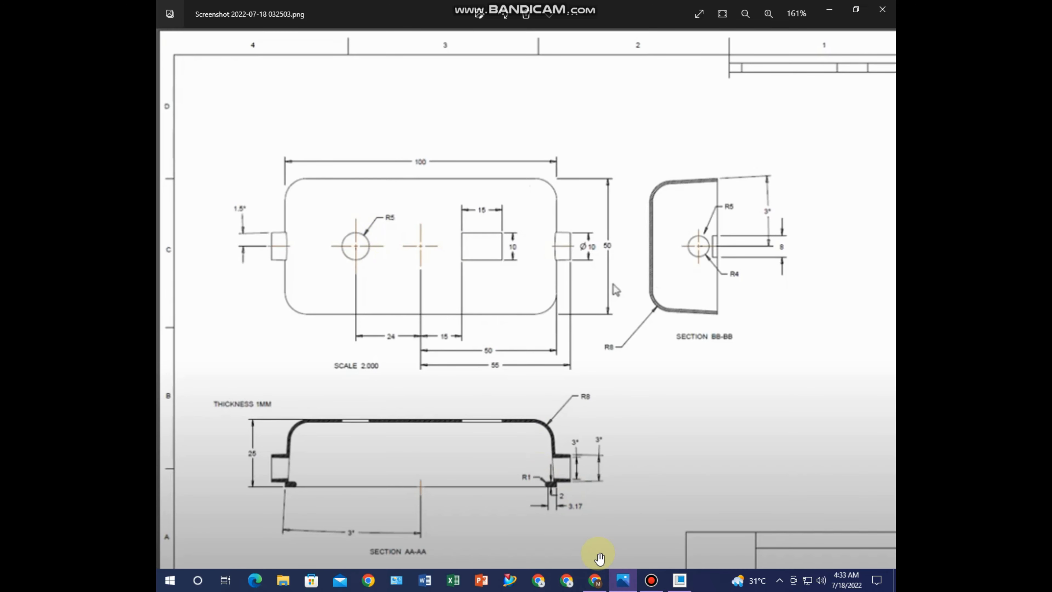
{"action": "left_click", "coordinate": [622, 580]}
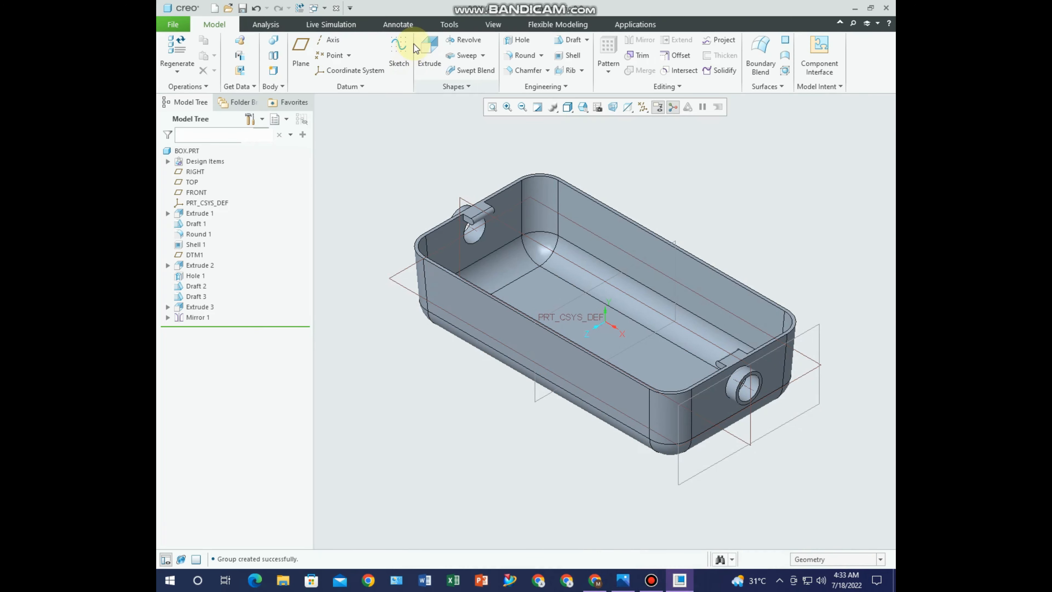
{"action": "left_click", "coordinate": [426, 50]}
{"action": "middle_click_drag", "start_coordinate": [554, 425], "coordinate": [570, 338]}
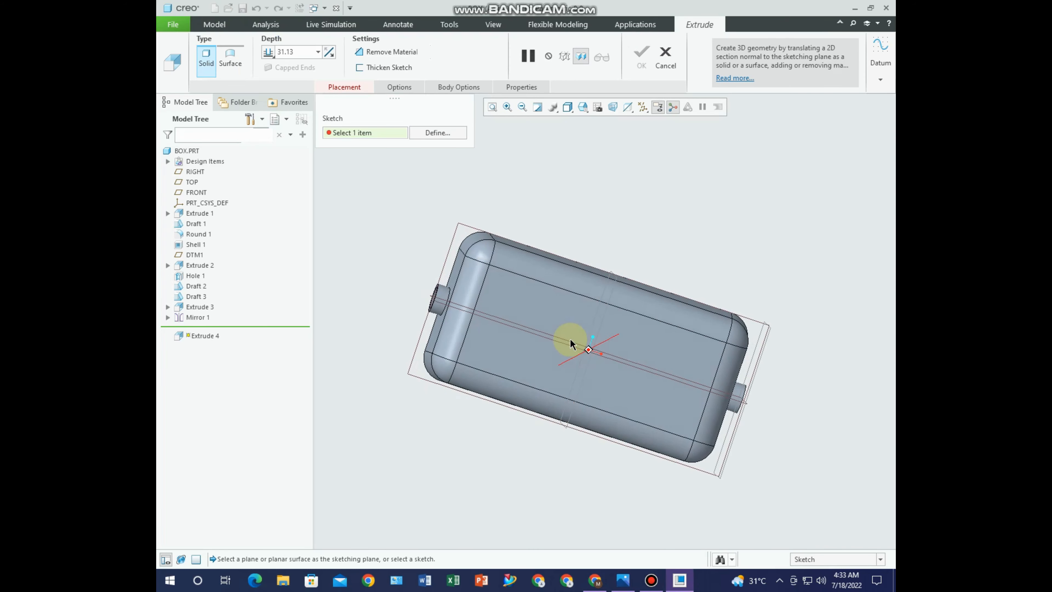
{"action": "left_click", "coordinate": [515, 295]}
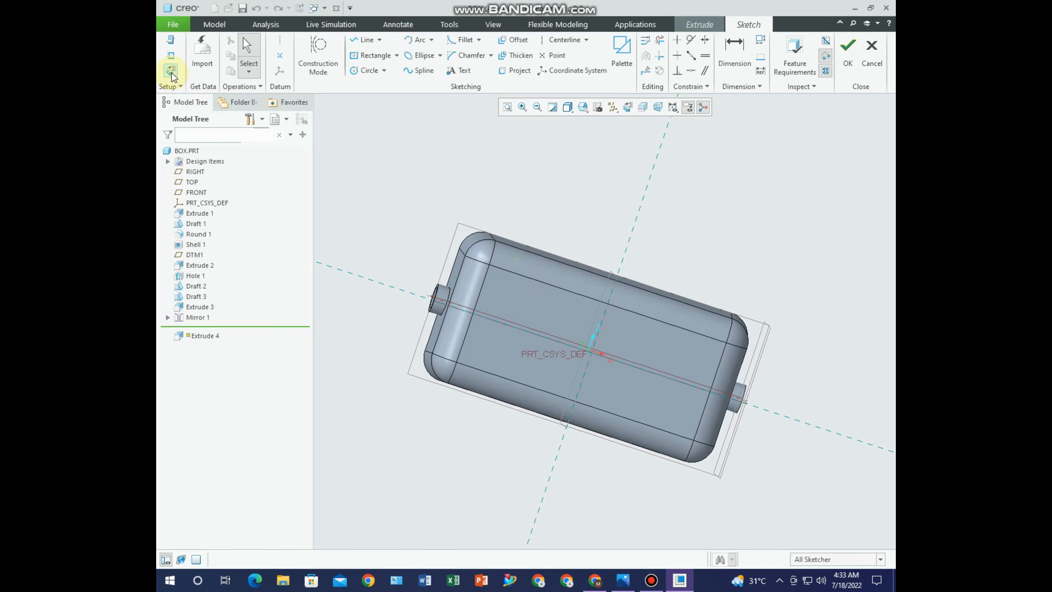
{"action": "left_click", "coordinate": [170, 70]}
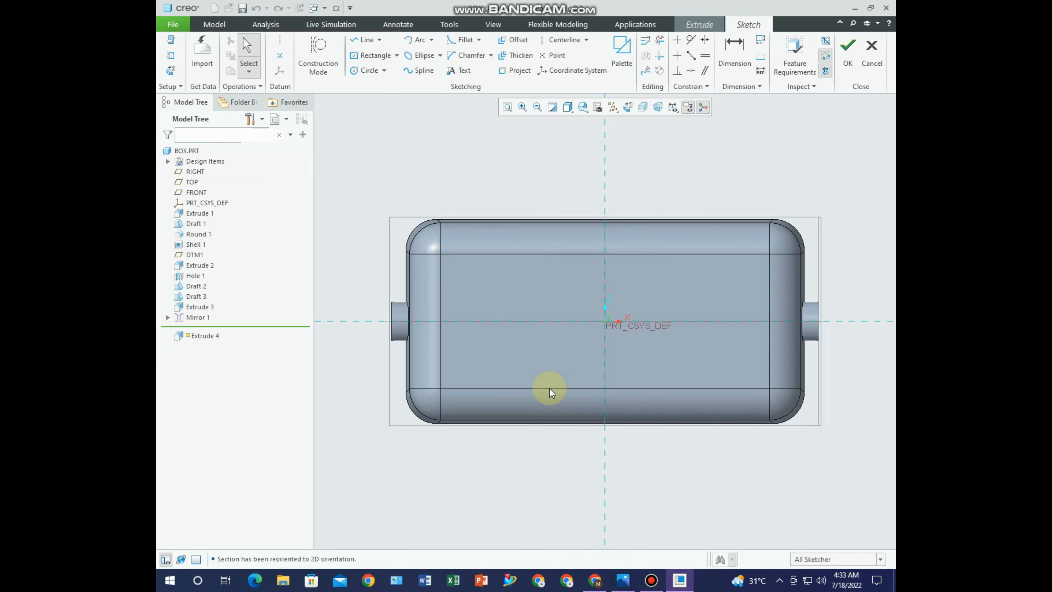
Sketch a circle about 11.7 mm in diameter on the horizontal axis, about 21.6 mm left of the vertical axis
{"action": "left_click", "coordinate": [355, 70]}
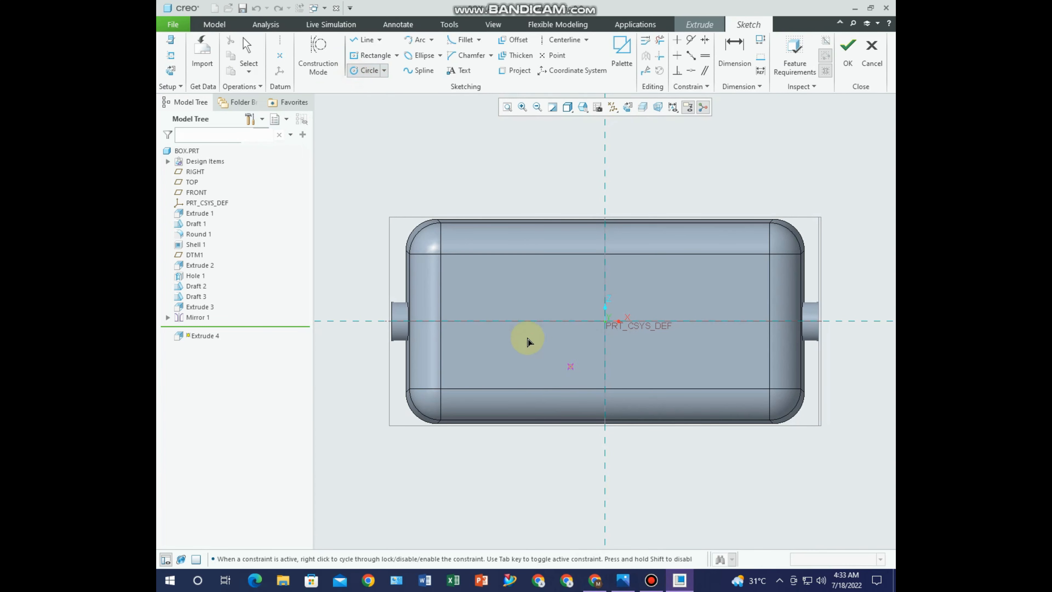
{"action": "left_click", "coordinate": [521, 321]}
{"action": "left_click", "coordinate": [534, 341]}
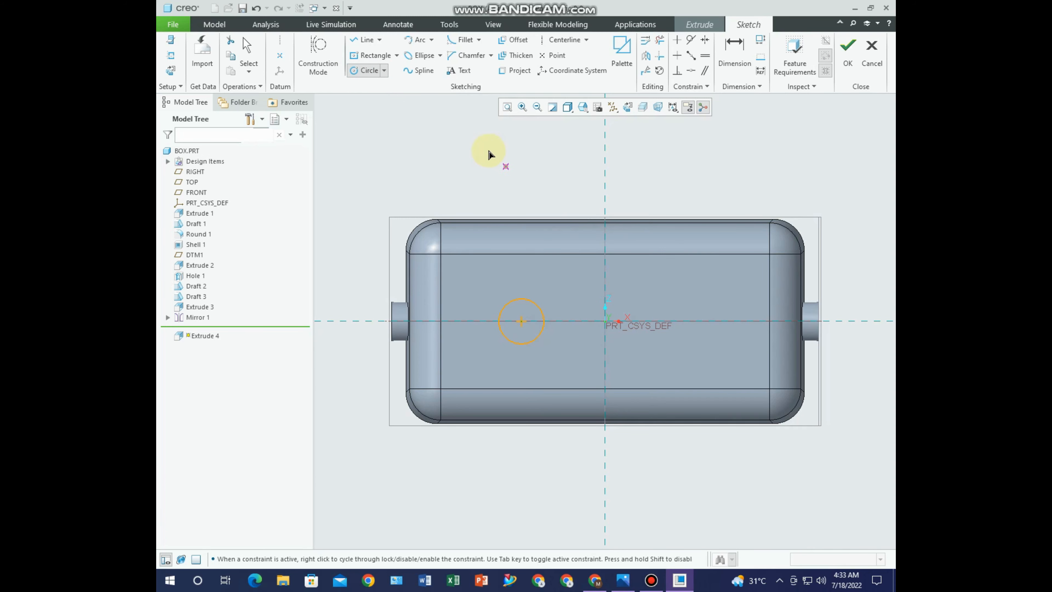
{"action": "middle_click", "coordinate": [473, 167]}
Sketch a center rectangle about 10.1 mm wide and 15.8 mm high on the horizontal axis, about 14.4 mm right of the vertical axis
{"action": "left_click", "coordinate": [373, 55]}
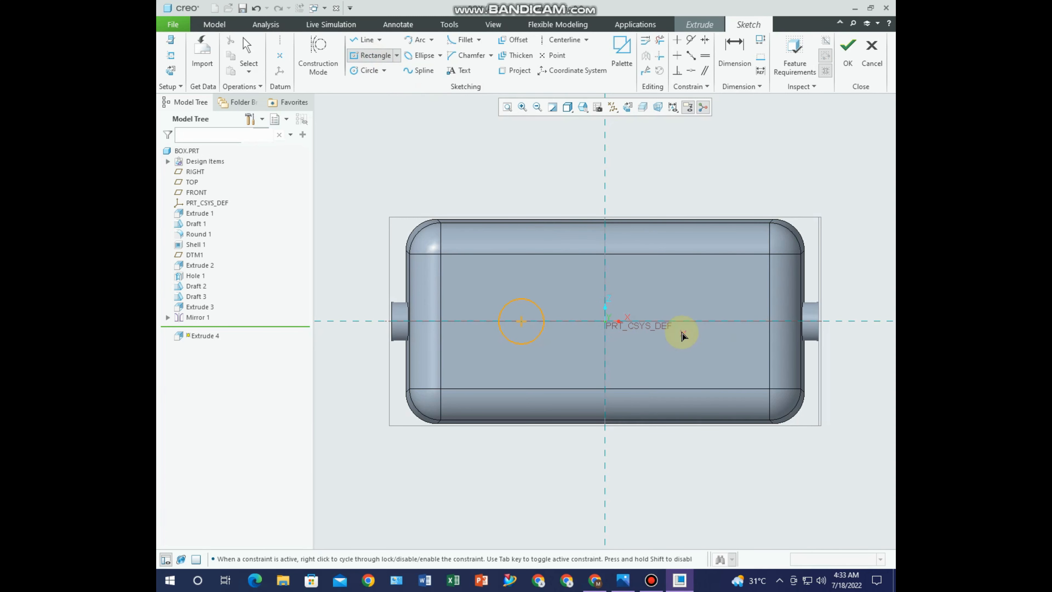
{"action": "left_click", "coordinate": [680, 321]}
{"action": "left_click", "coordinate": [700, 351]}
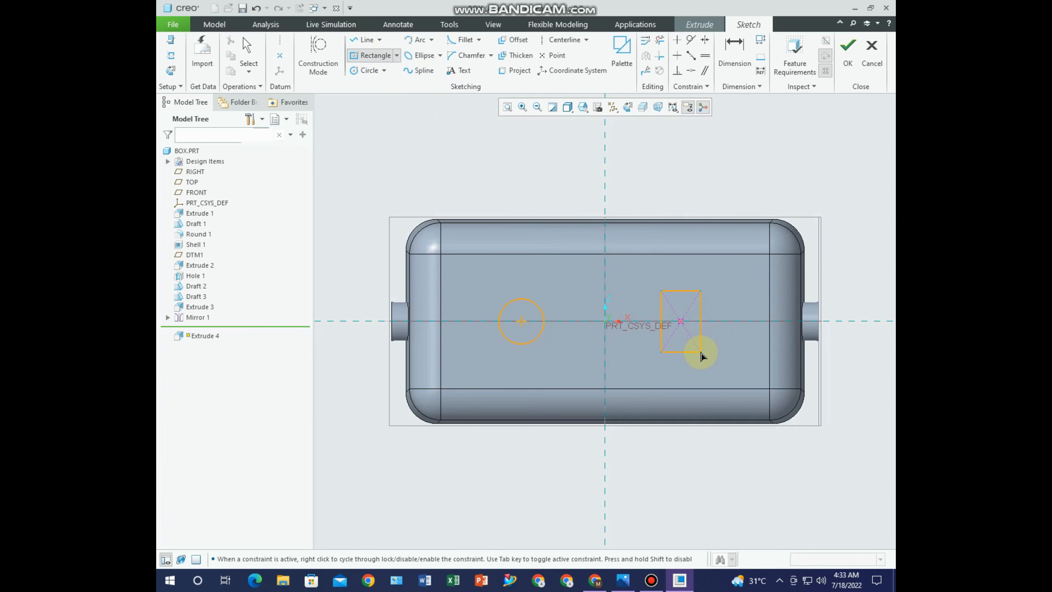
{"action": "middle_click", "coordinate": [687, 375]}
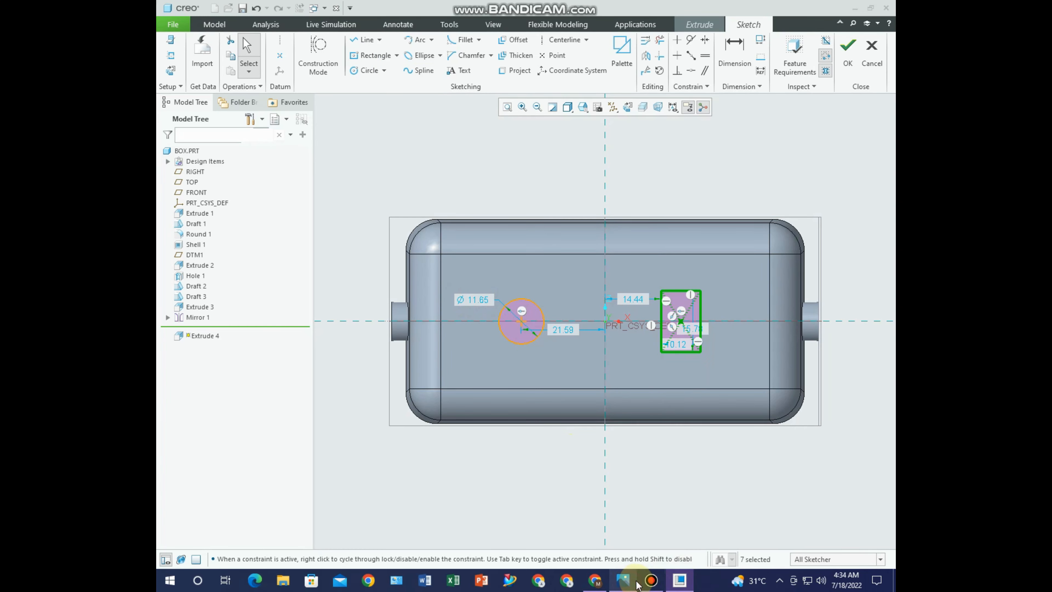
Check the round cutout's size in the reference drawing and set the circle's diameter to 10 mm
{"action": "left_click", "coordinate": [623, 580]}
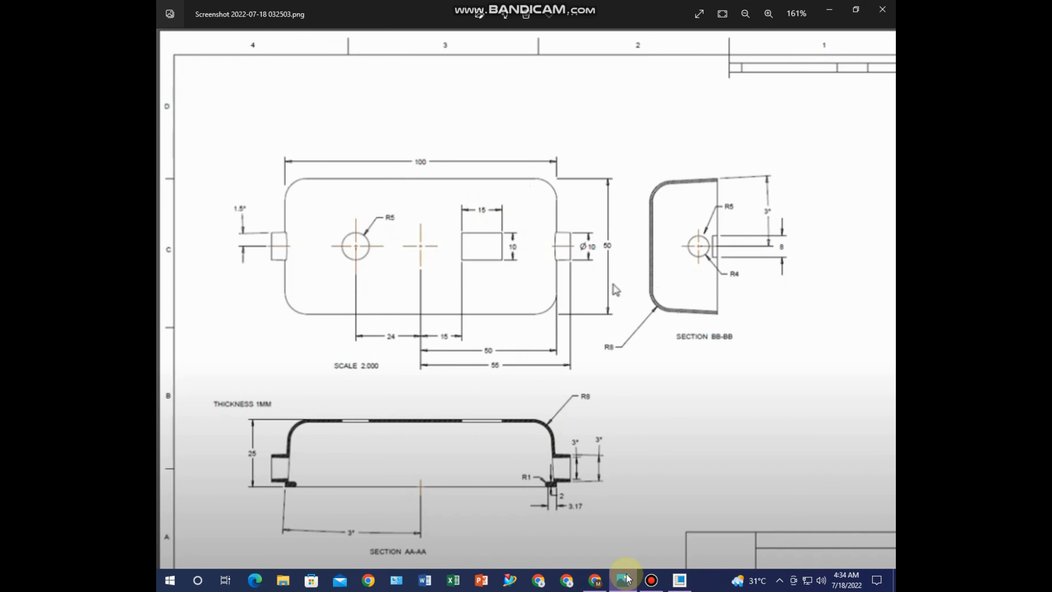
{"action": "left_click", "coordinate": [679, 580]}
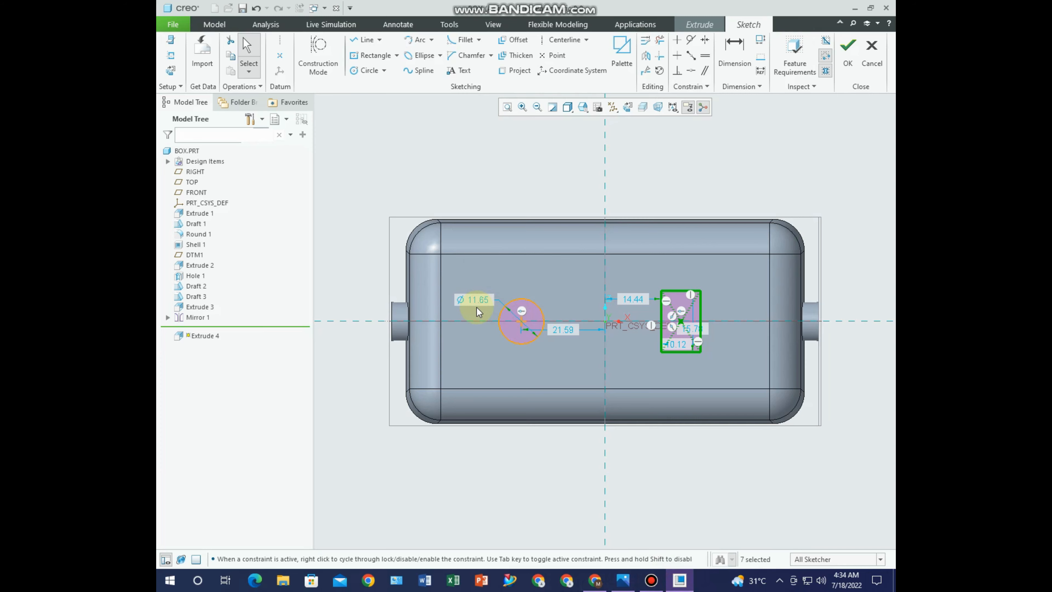
{"action": "double_click", "coordinate": [474, 300]}
{"action": "type", "text": "10"}
{"action": "key", "text": "Return"}
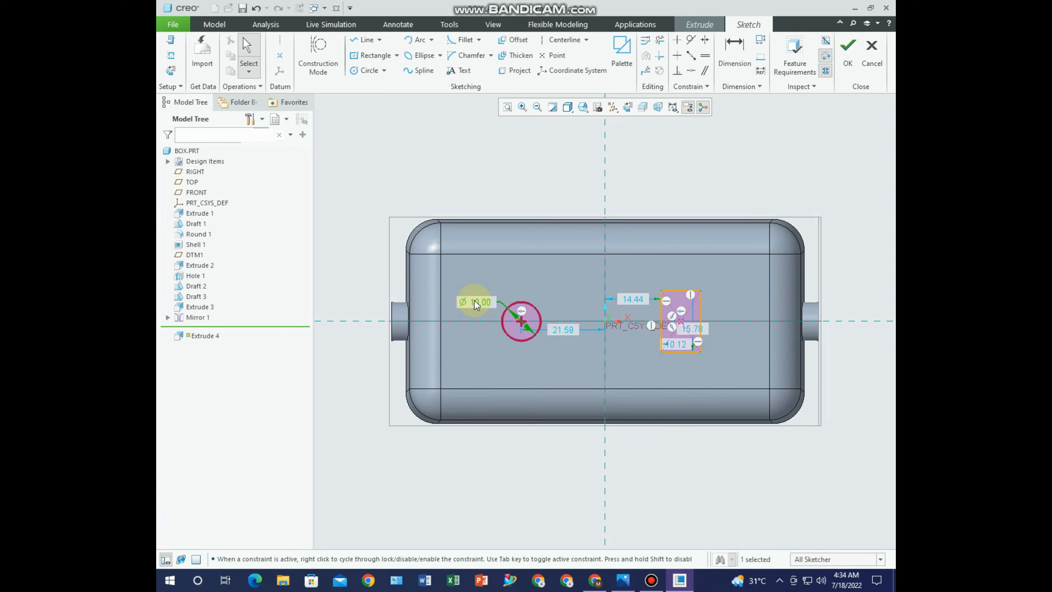
Move the rectangle's height dimension outside the profile, check the reference drawing, and set the height to 10 mm
{"action": "scroll", "coordinate": [655, 315], "scroll_direction": "up", "scroll_amount": 3}
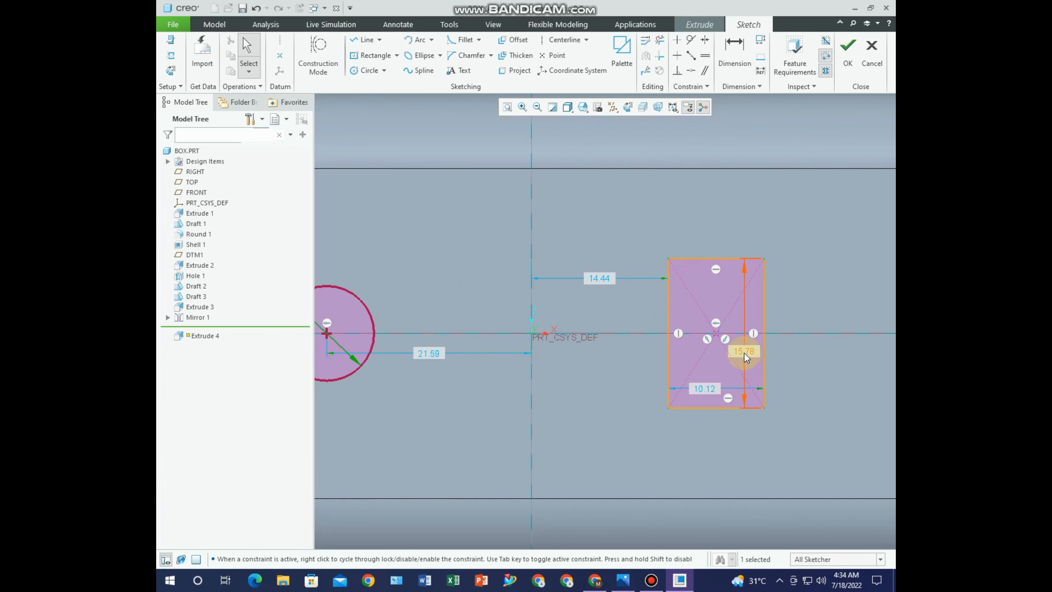
{"action": "left_click_drag", "start_coordinate": [745, 353], "coordinate": [832, 351]}
{"action": "double_click", "coordinate": [832, 349]}
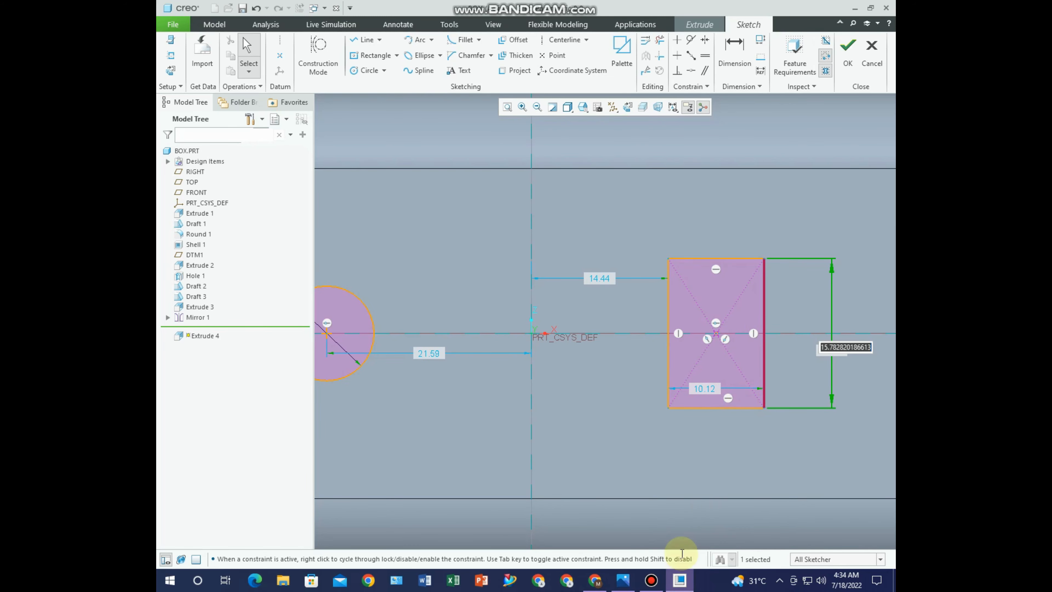
{"action": "left_click", "coordinate": [624, 580]}
{"action": "left_click", "coordinate": [627, 580]}
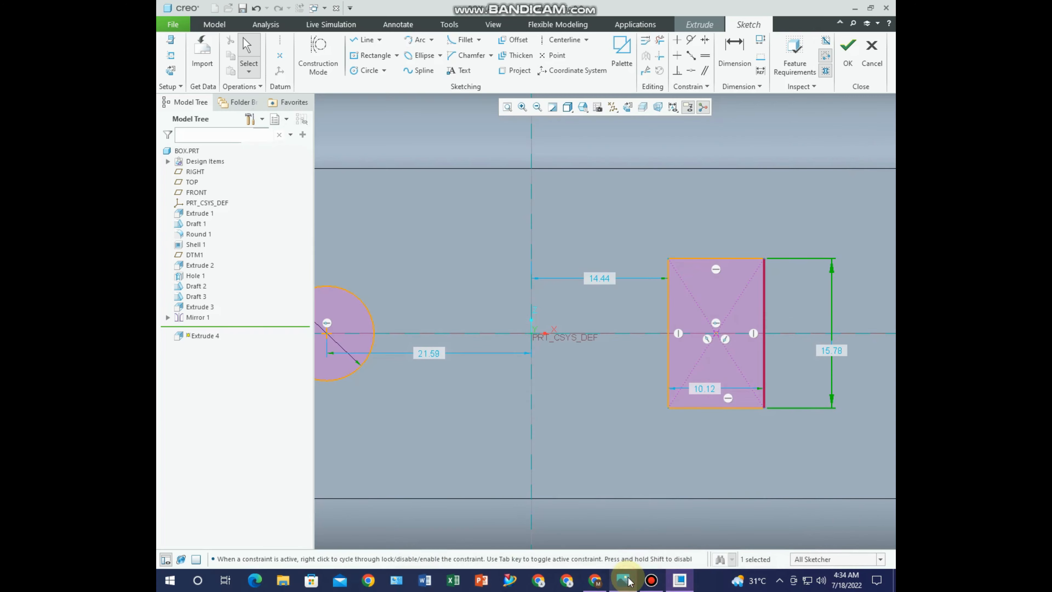
{"action": "left_click", "coordinate": [835, 364]}
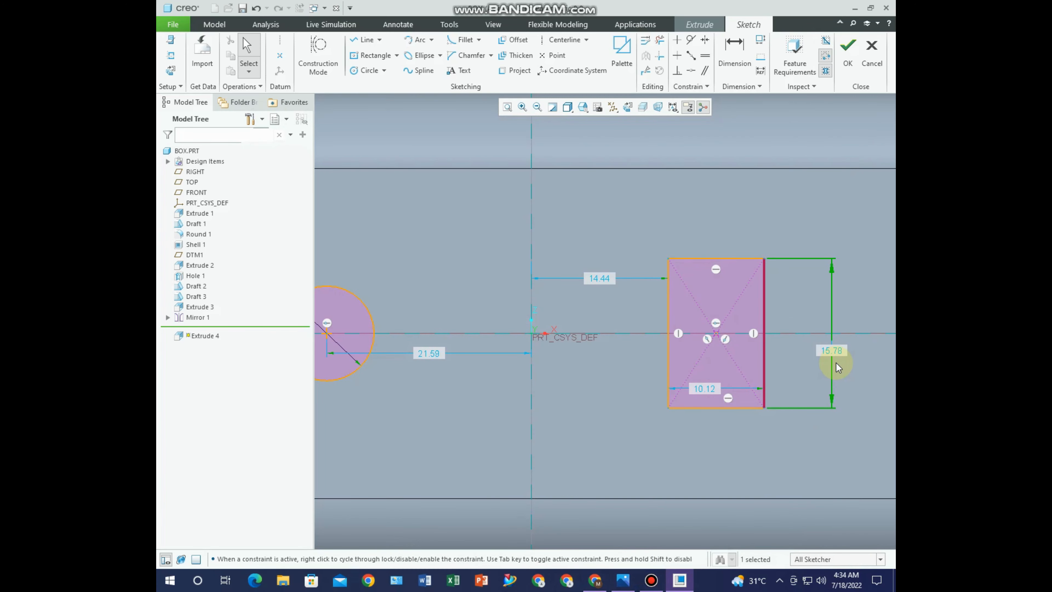
{"action": "left_click", "coordinate": [827, 351]}
{"action": "double_click", "coordinate": [828, 350]}
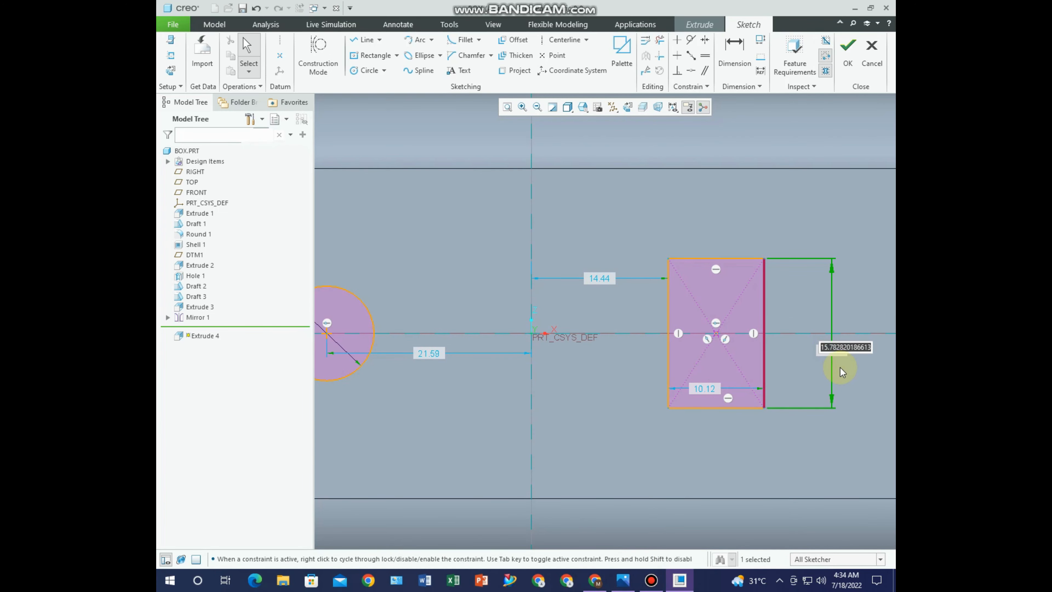
{"action": "type", "text": "10"}
{"action": "key", "text": "Return"}
Set the rectangle's width to 15 mm and dismiss the selection filter notice
{"action": "left_click", "coordinate": [709, 365]}
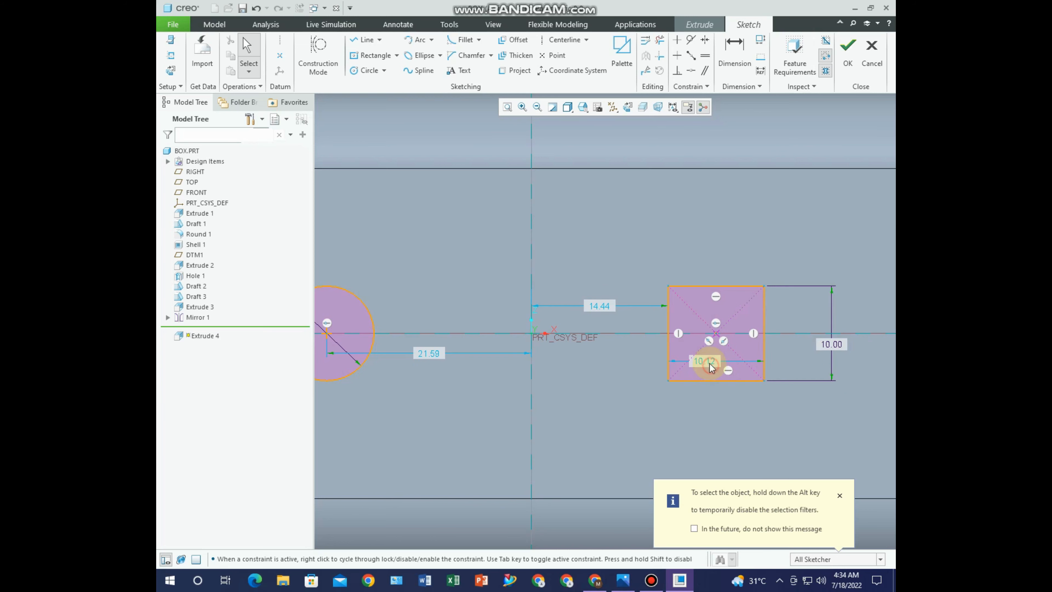
{"action": "double_click", "coordinate": [709, 365]}
{"action": "type", "text": "15"}
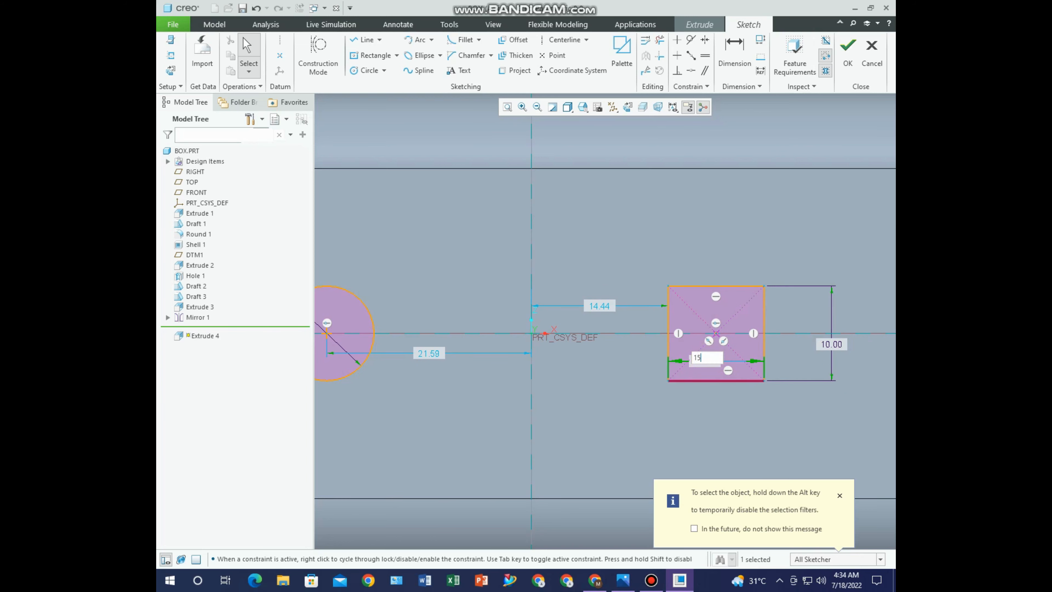
{"action": "key", "text": "Return"}
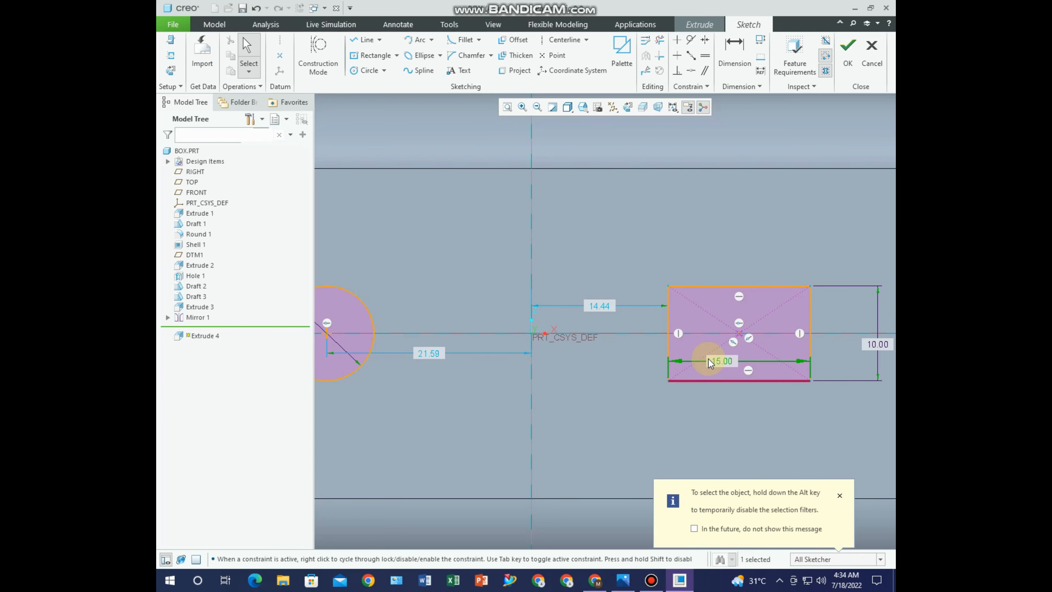
{"action": "left_click", "coordinate": [838, 497]}
Check the round cutout's position in the reference drawing and set the circle centre's distance from the vertical axis to 24 mm
{"action": "scroll", "coordinate": [536, 379], "scroll_direction": "up", "scroll_amount": 3}
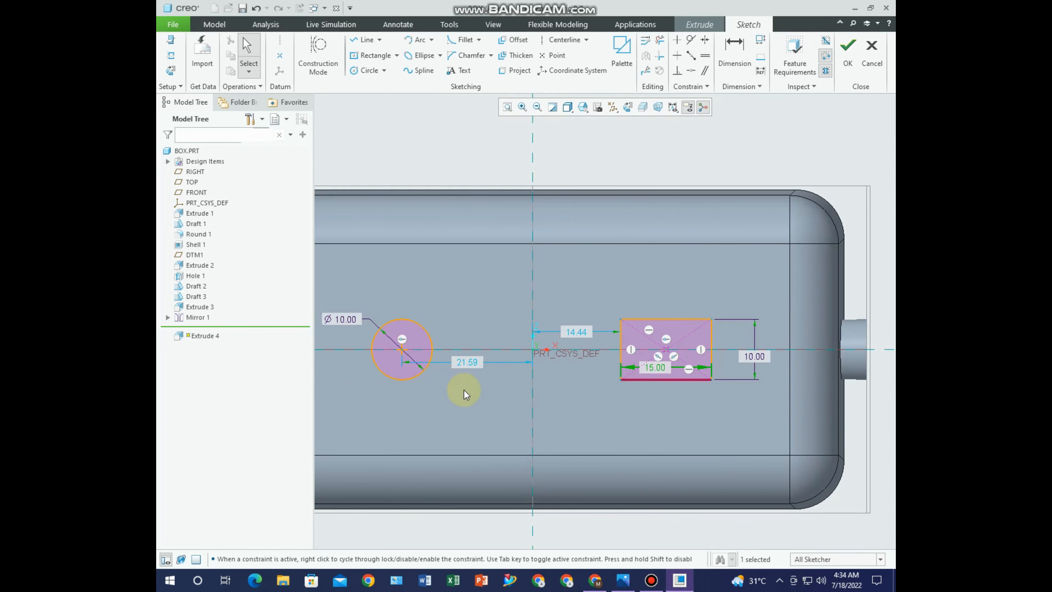
{"action": "left_click", "coordinate": [623, 580]}
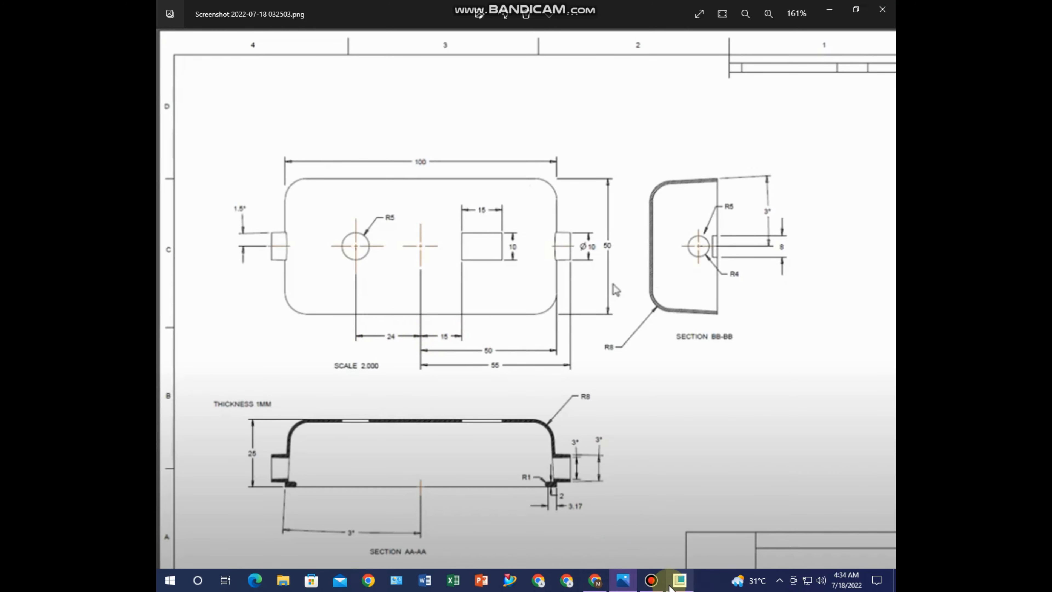
{"action": "left_click", "coordinate": [679, 580]}
{"action": "double_click", "coordinate": [467, 363]}
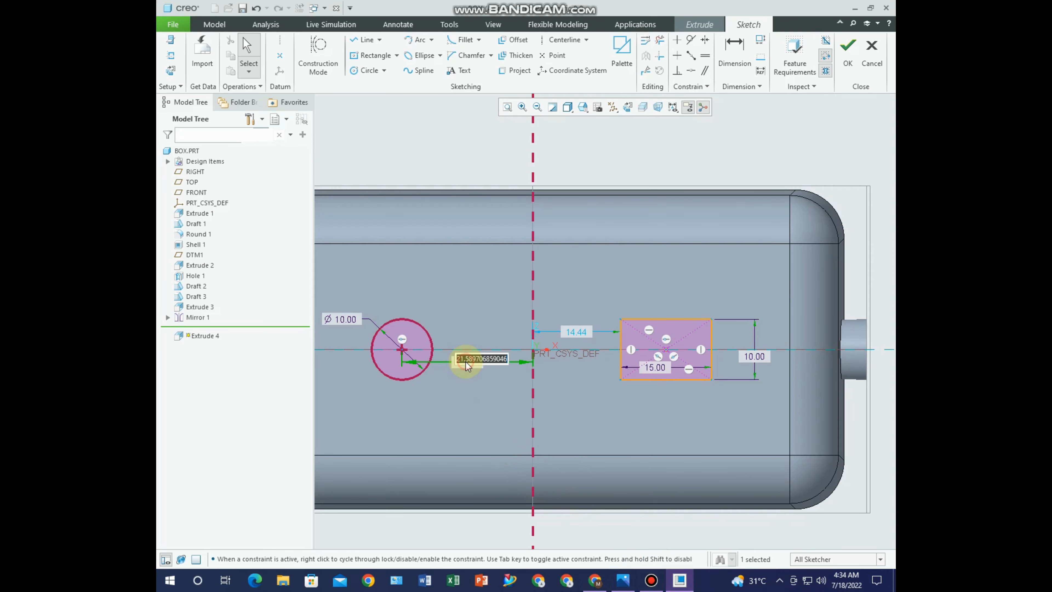
{"action": "type", "text": "24"}
{"action": "key", "text": "Return"}
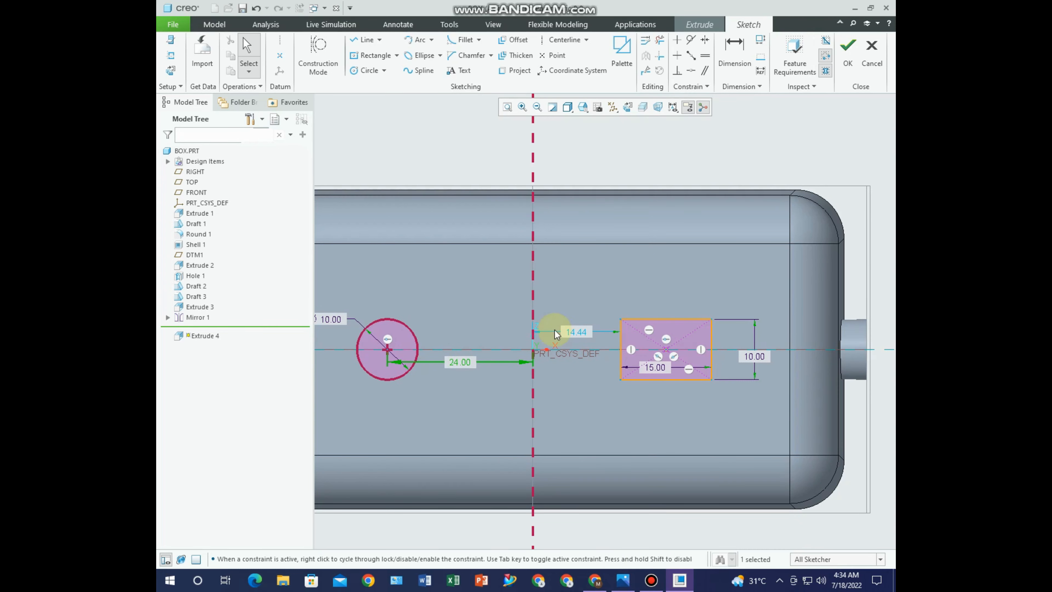
Set the distance from the vertical axis to the rectangle's near edge to 15 mm and finish the sketch
{"action": "double_click", "coordinate": [577, 332]}
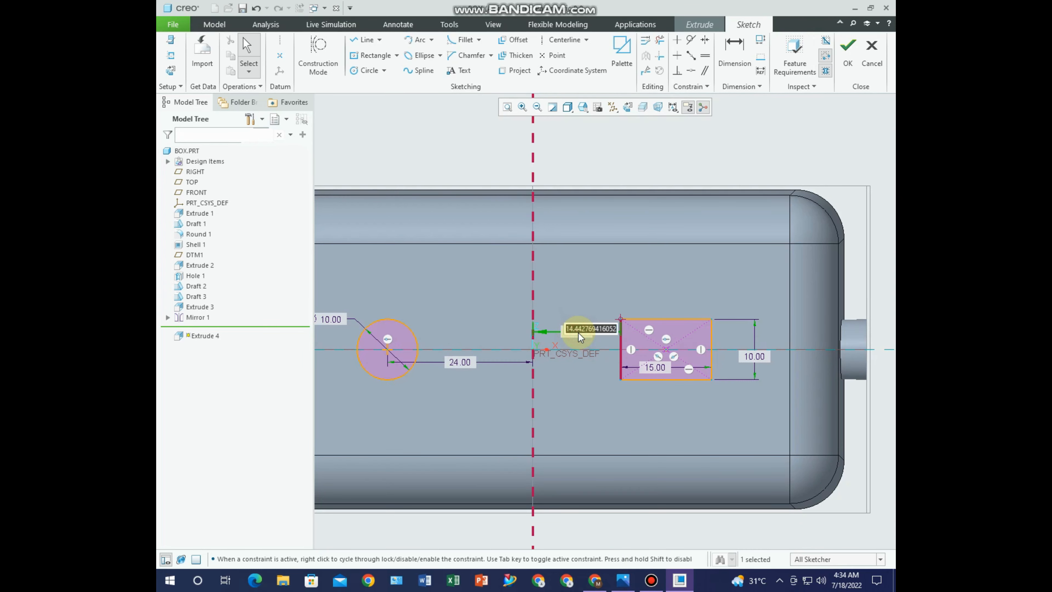
{"action": "type", "text": "15"}
{"action": "key", "text": "Return"}
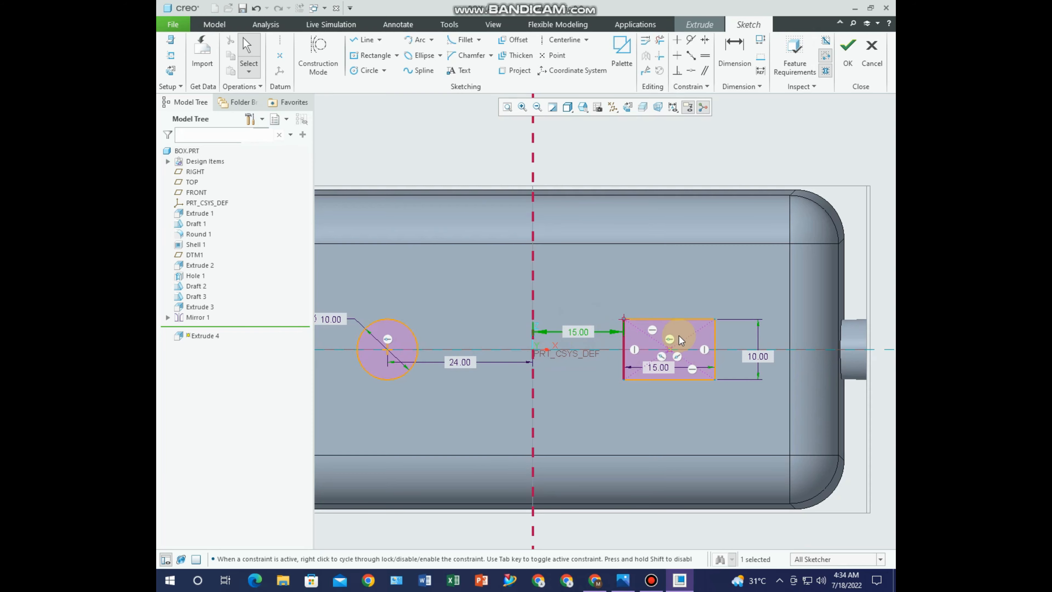
{"action": "scroll", "coordinate": [575, 324], "scroll_direction": "up", "scroll_amount": 2}
{"action": "scroll", "coordinate": [575, 324], "scroll_direction": "down", "scroll_amount": 2}
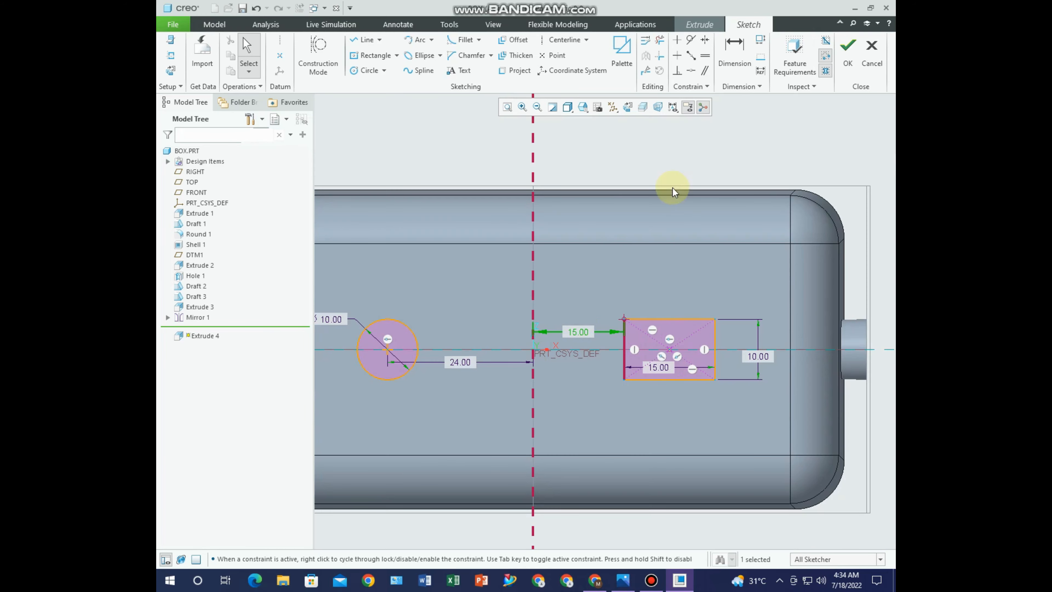
{"action": "left_click", "coordinate": [848, 58]}
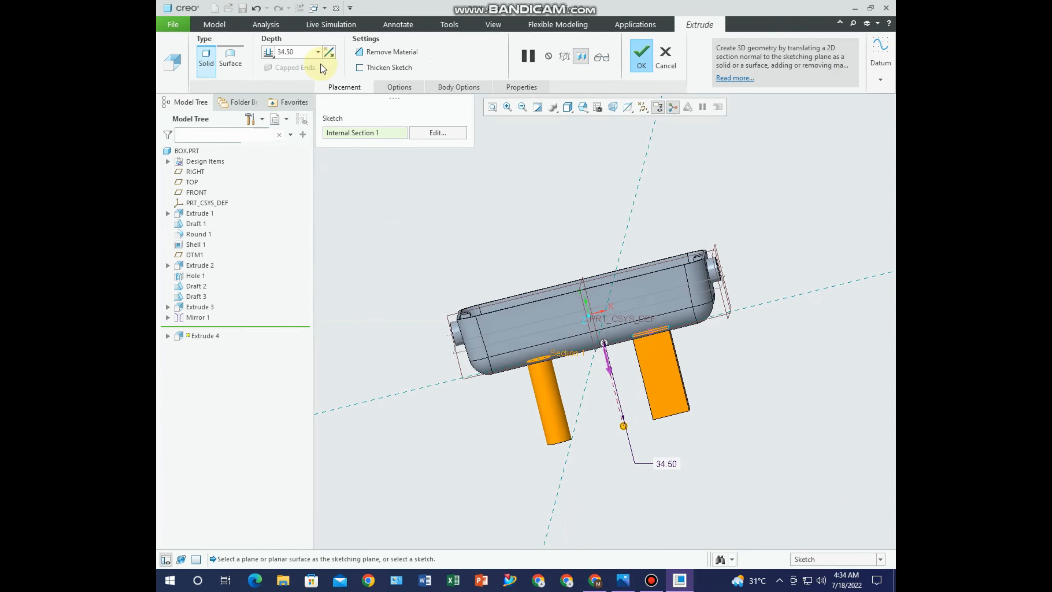
Flip the extrusion toward the box so it removes material, and complete the 34.50 mm deep cut through the base
{"action": "left_click", "coordinate": [326, 52]}
{"action": "middle_click_drag", "start_coordinate": [760, 240], "coordinate": [718, 416]}
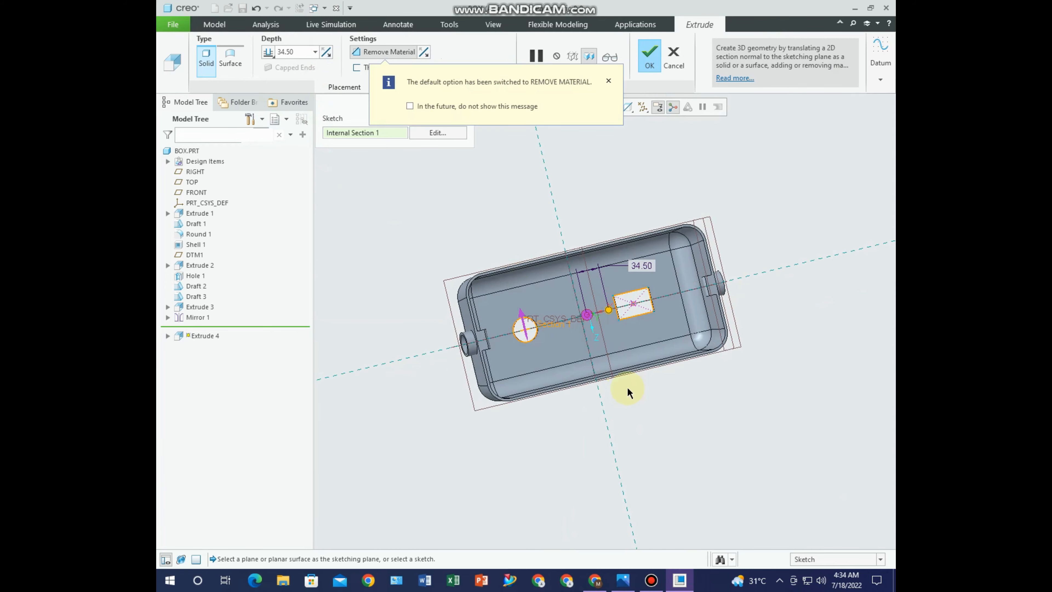
{"action": "middle_click_drag", "start_coordinate": [627, 392], "coordinate": [608, 151]}
{"action": "left_click", "coordinate": [649, 58]}
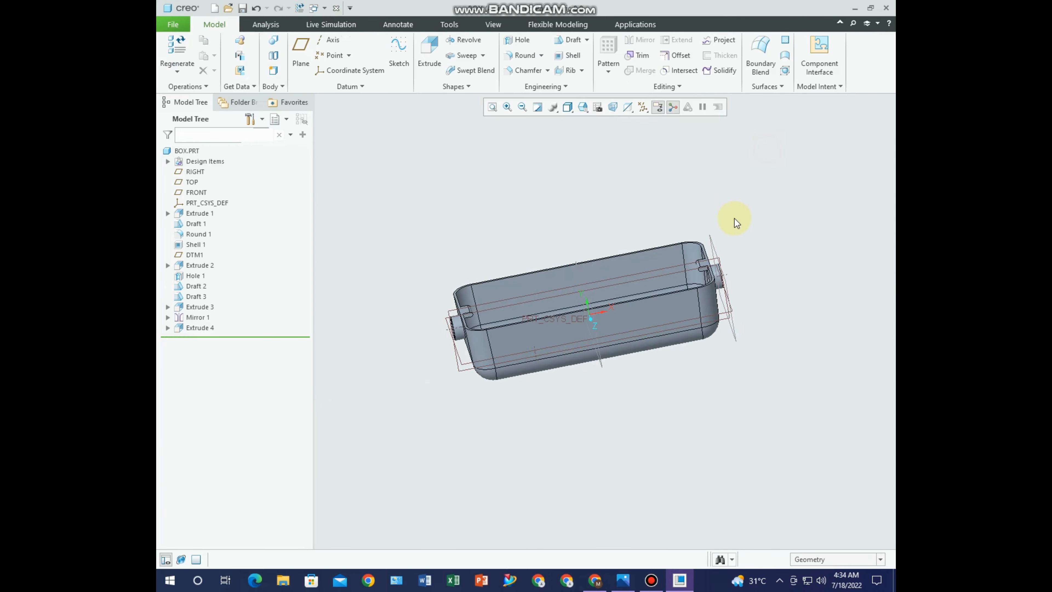
Save BOX.PRT in the Box part folder on the desktop
{"action": "key", "text": "ctrl+d"}
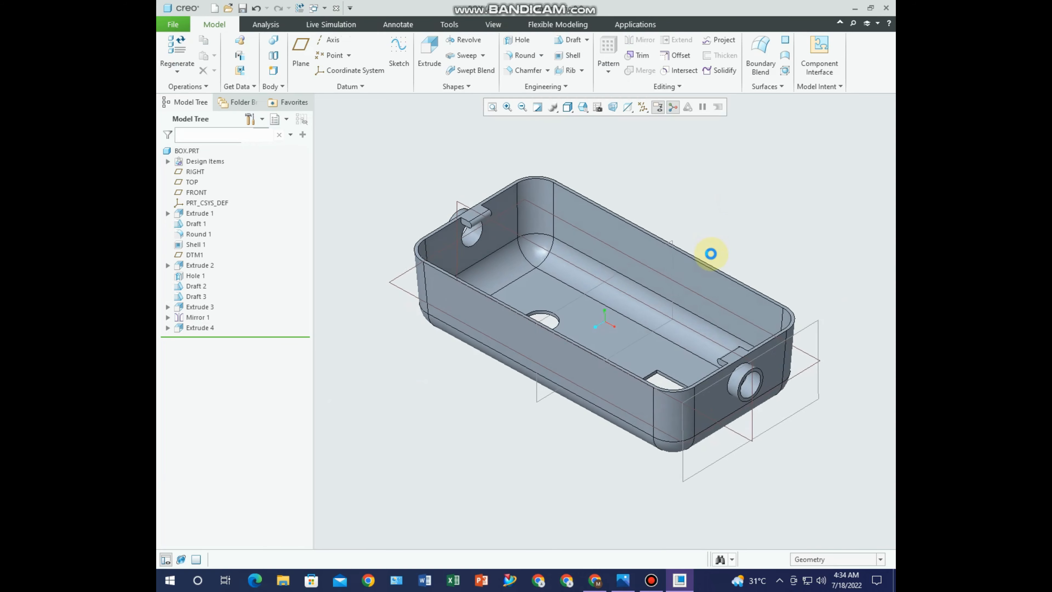
{"action": "key", "text": "ctrl+s"}
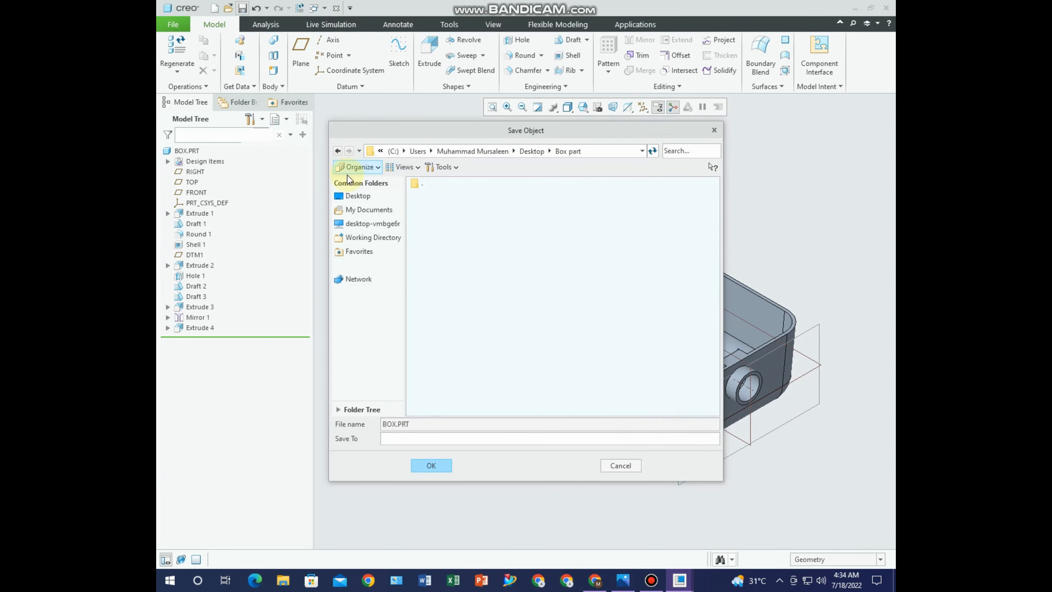
{"action": "left_click", "coordinate": [433, 205]}
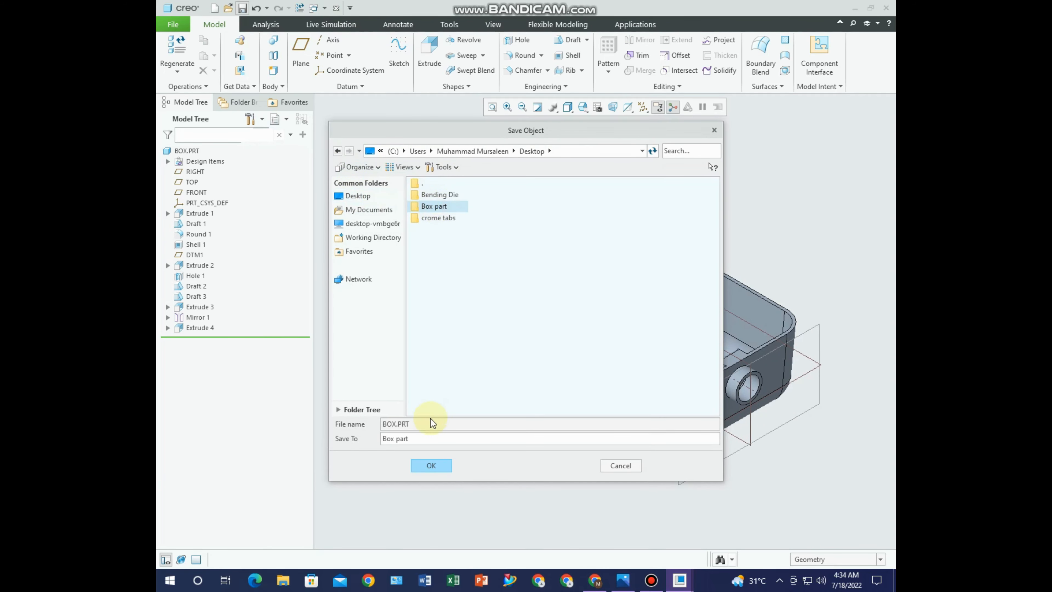
{"action": "left_click", "coordinate": [438, 465]}
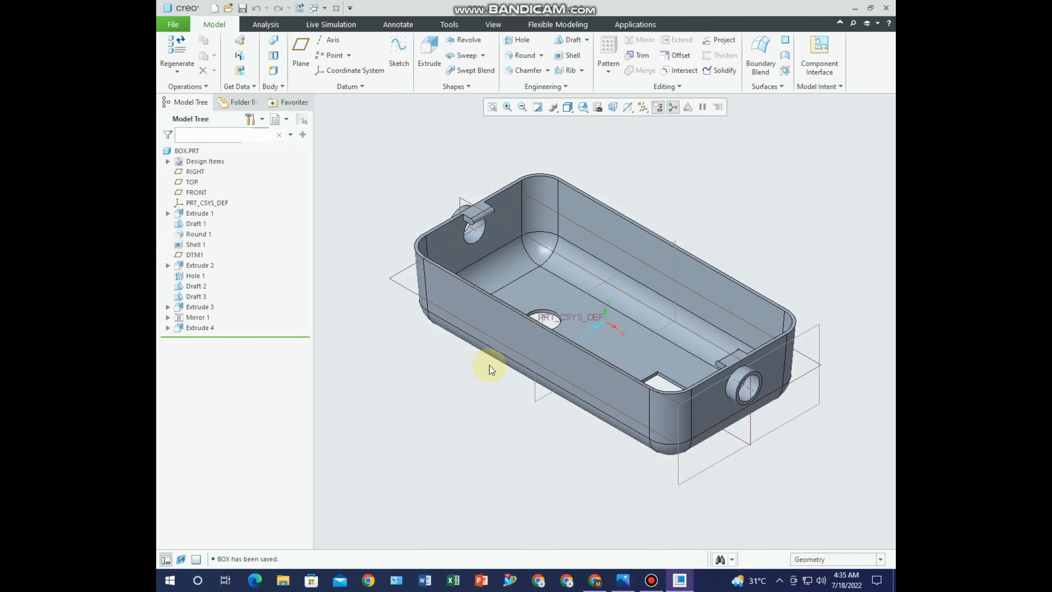
Start a new drawing file named BOX, keeping the default template option
{"action": "mouse_move", "coordinate": [533, 387]}
{"action": "middle_mouse_down"}
{"action": "mouse_move", "coordinate": [512, 380]}
{"action": "mouse_move", "coordinate": [529, 403]}
{"action": "middle_mouse_up"}
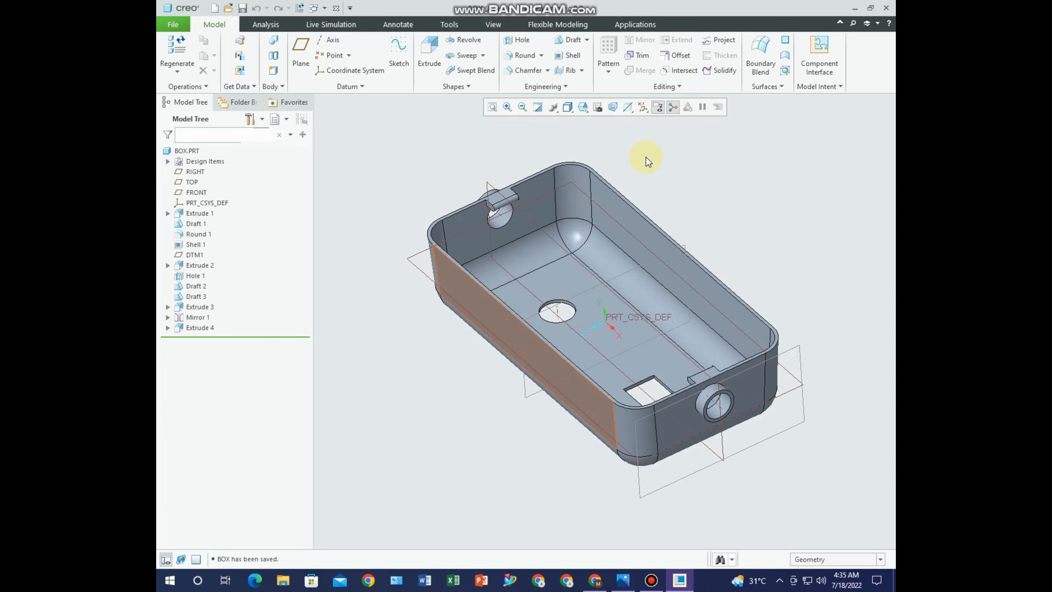
{"action": "middle_click_drag", "start_coordinate": [600, 131], "coordinate": [488, 157]}
{"action": "left_click", "coordinate": [176, 25]}
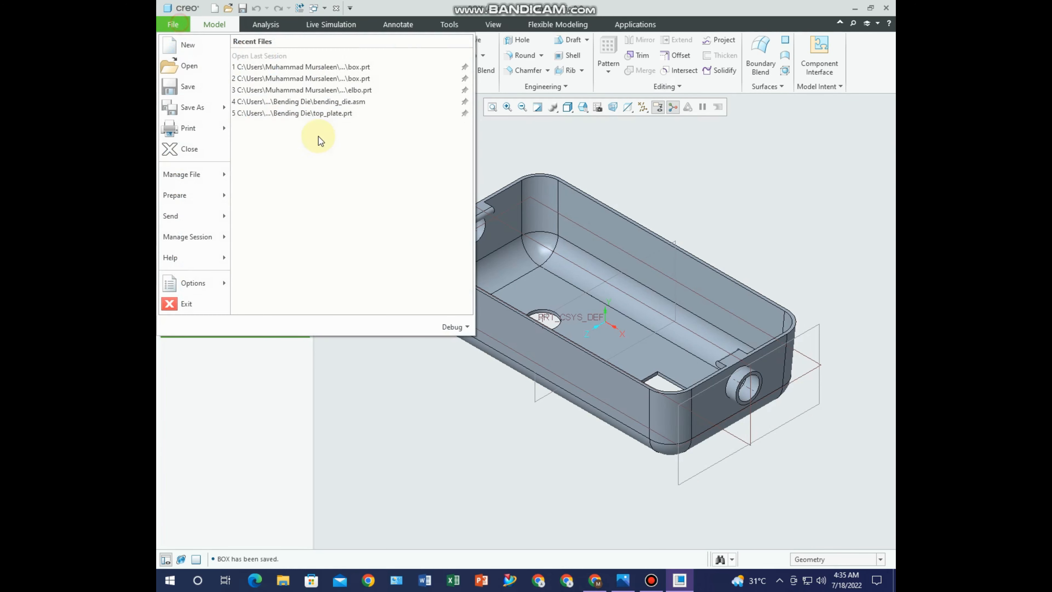
{"action": "left_click", "coordinate": [178, 42]}
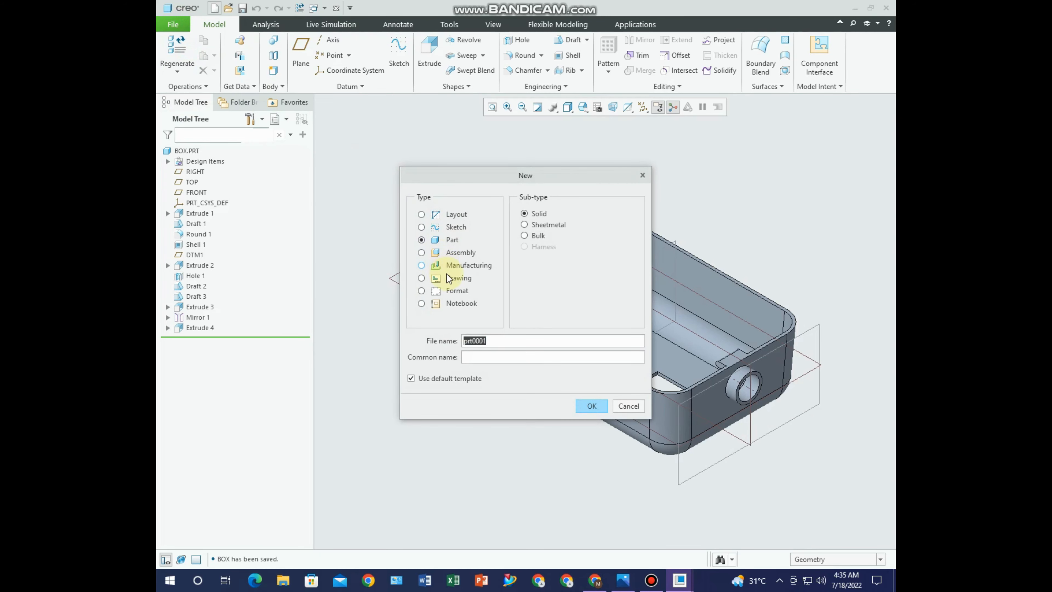
{"action": "left_click", "coordinate": [458, 280]}
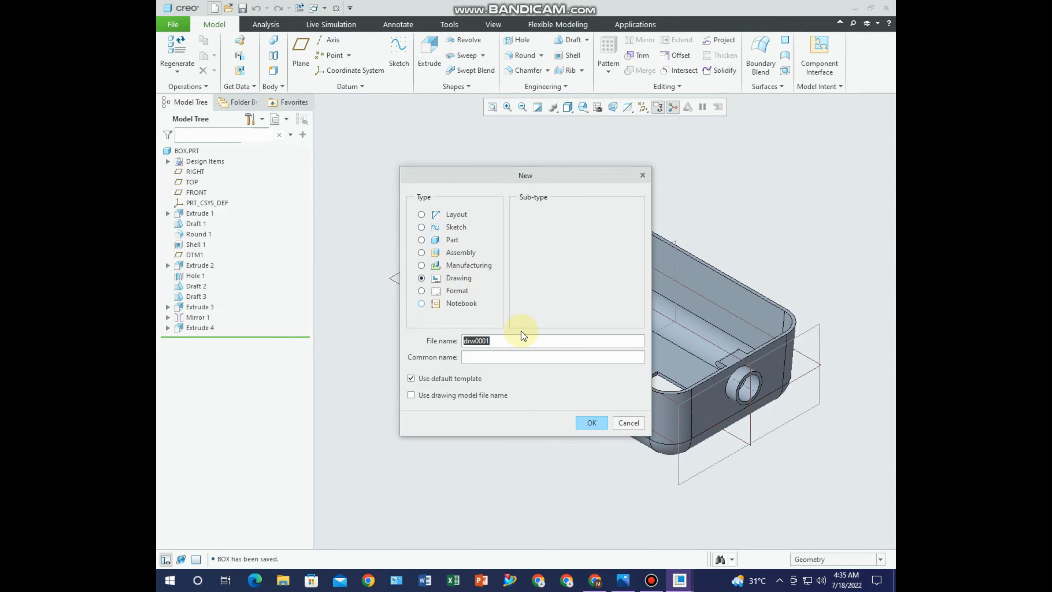
{"action": "key", "text": "BackSpace"}
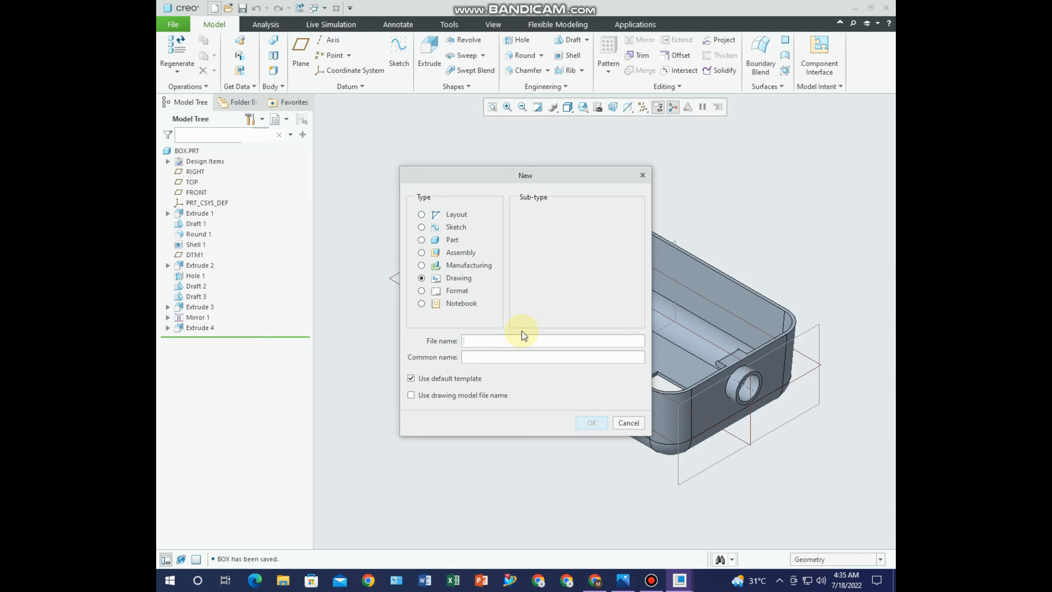
{"action": "type", "text": "BOX"}
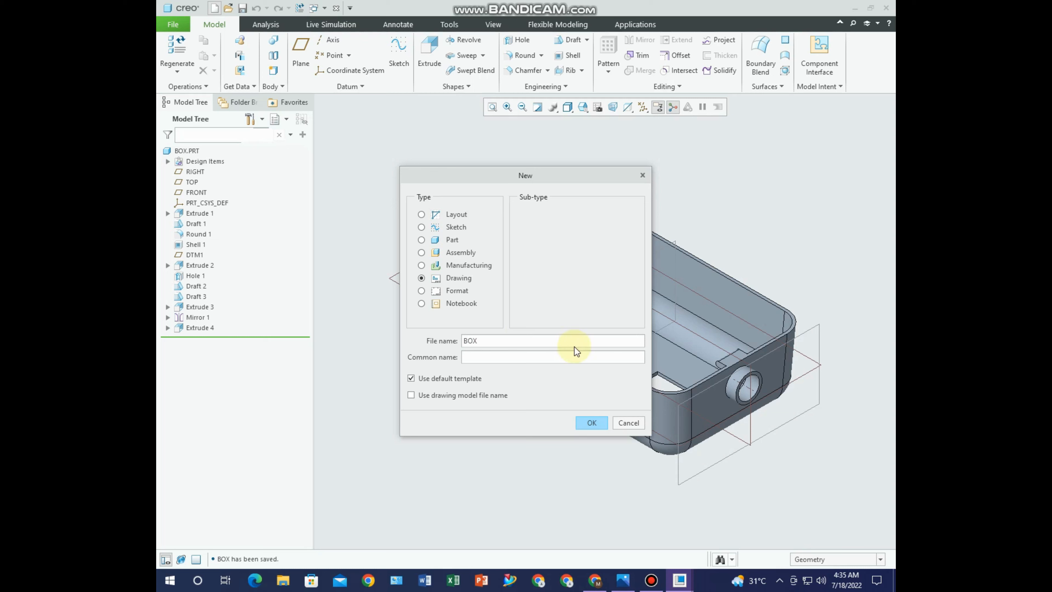
{"action": "left_click", "coordinate": [590, 422]}
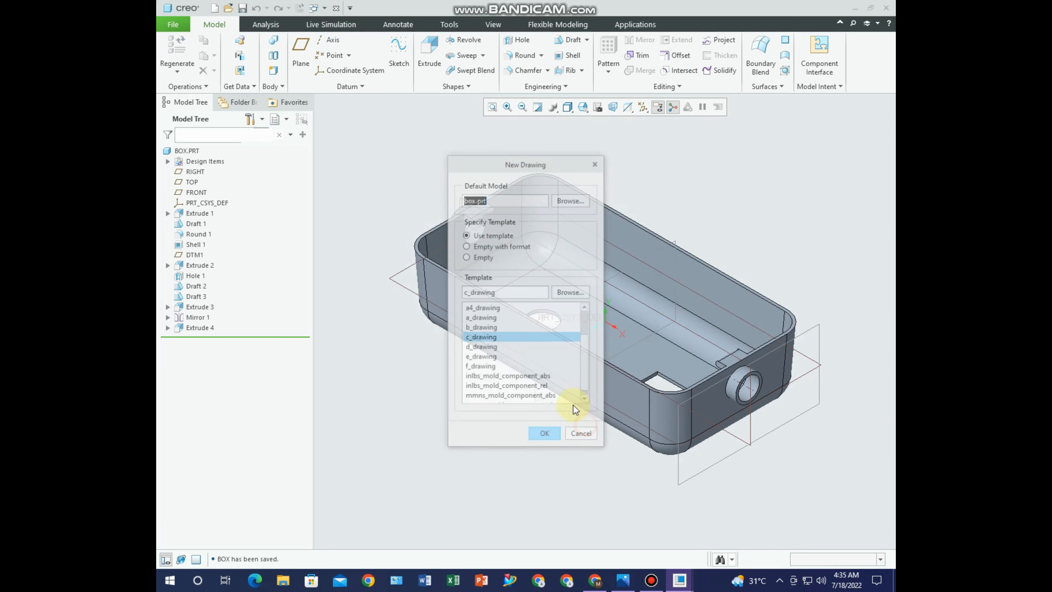
Create the drawing as Empty with format, using the c.frm system format, and maximize its window
{"action": "left_click", "coordinate": [502, 246]}
{"action": "left_click", "coordinate": [569, 293]}
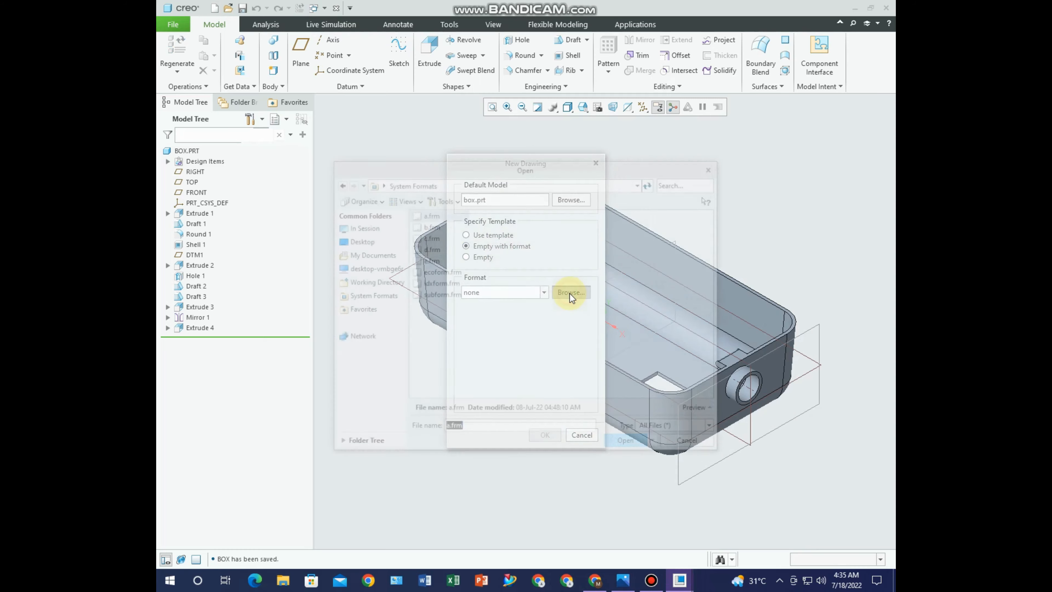
{"action": "left_click", "coordinate": [419, 240]}
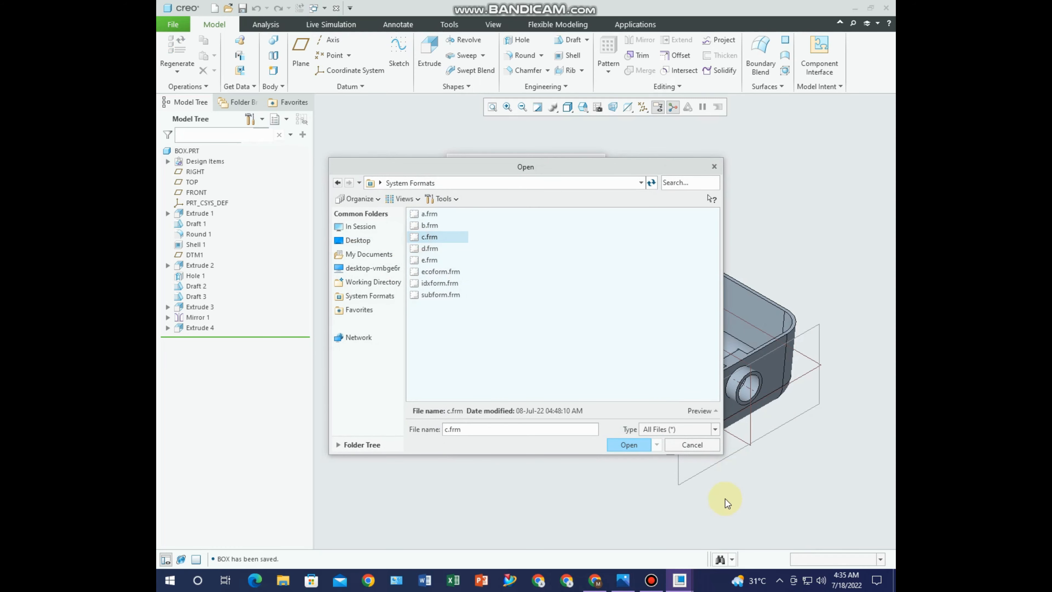
{"action": "left_click", "coordinate": [628, 445]}
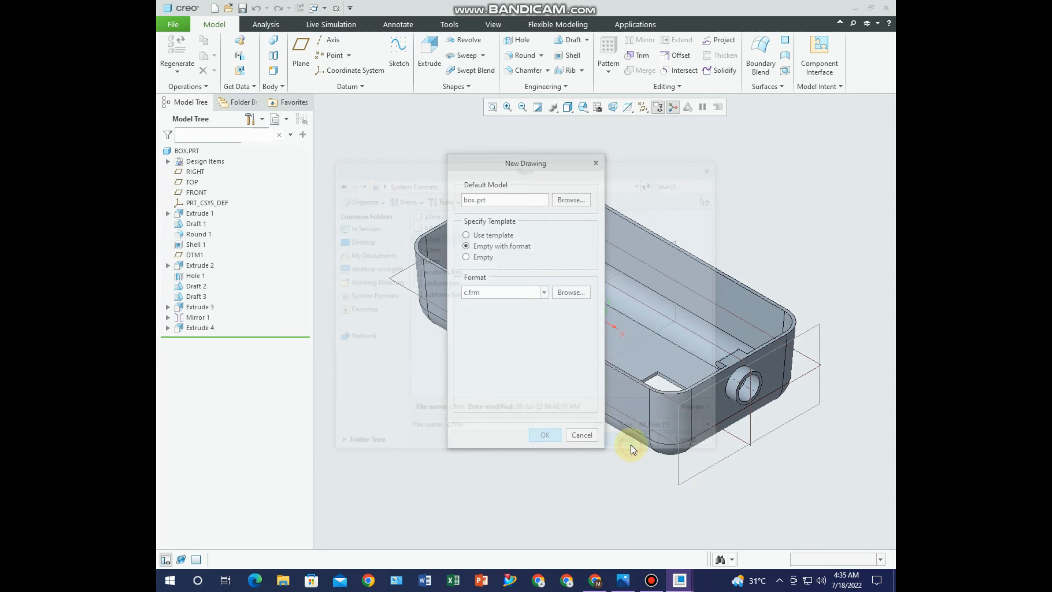
{"action": "left_click", "coordinate": [545, 435]}
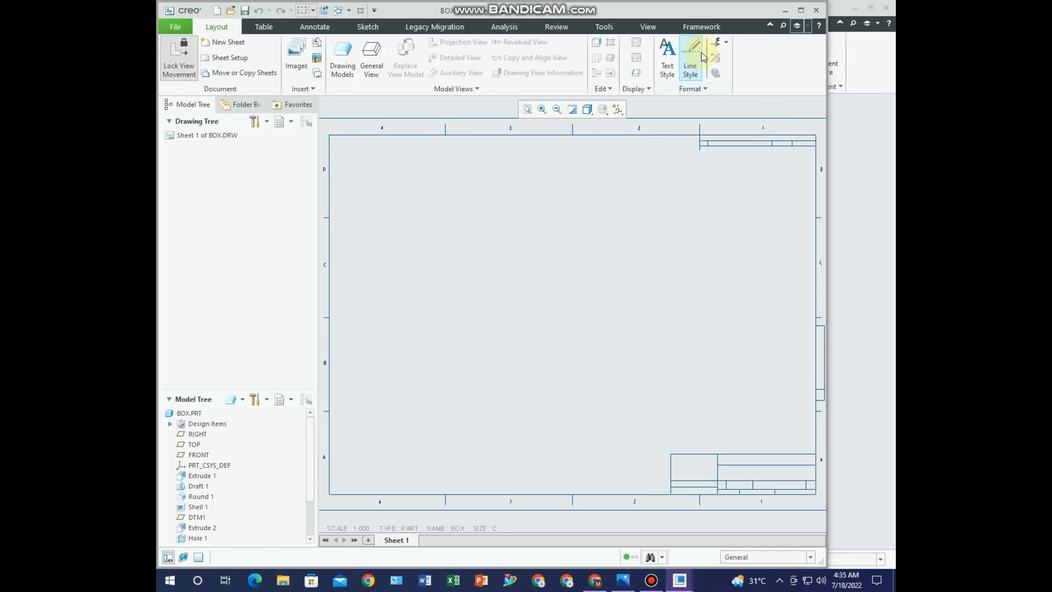
{"action": "left_click", "coordinate": [801, 10]}
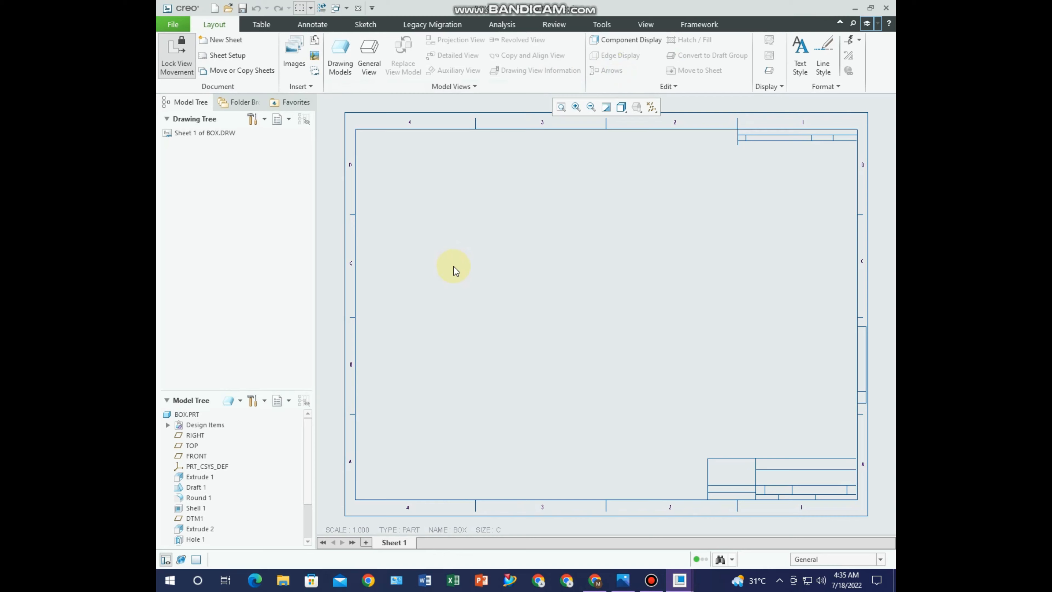
Place a general view with no combined state left of the sheet's centre, and orient it to BOTTOM
{"action": "left_click", "coordinate": [369, 56]}
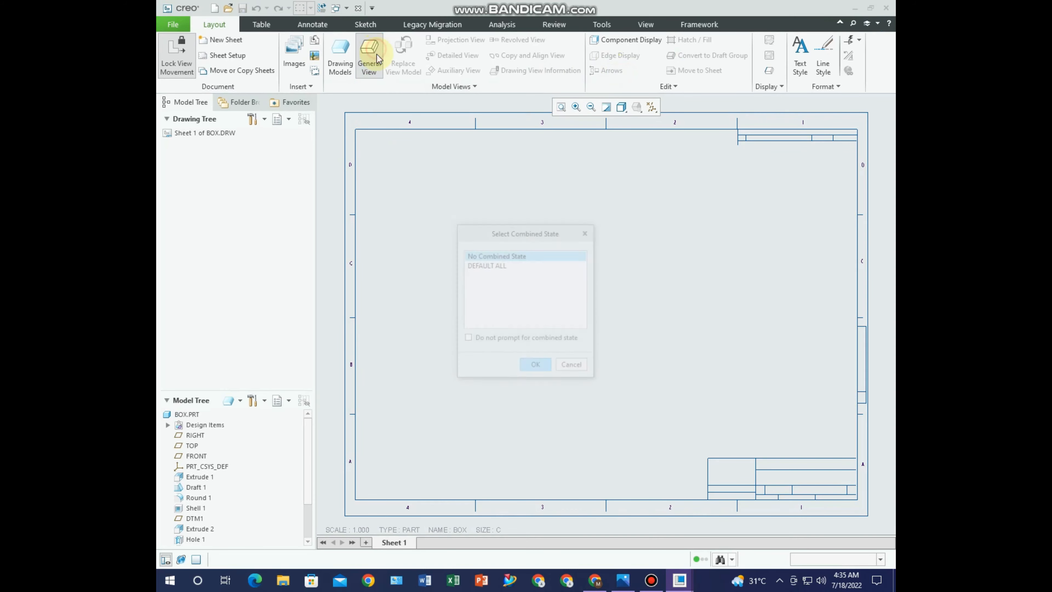
{"action": "left_click", "coordinate": [536, 367]}
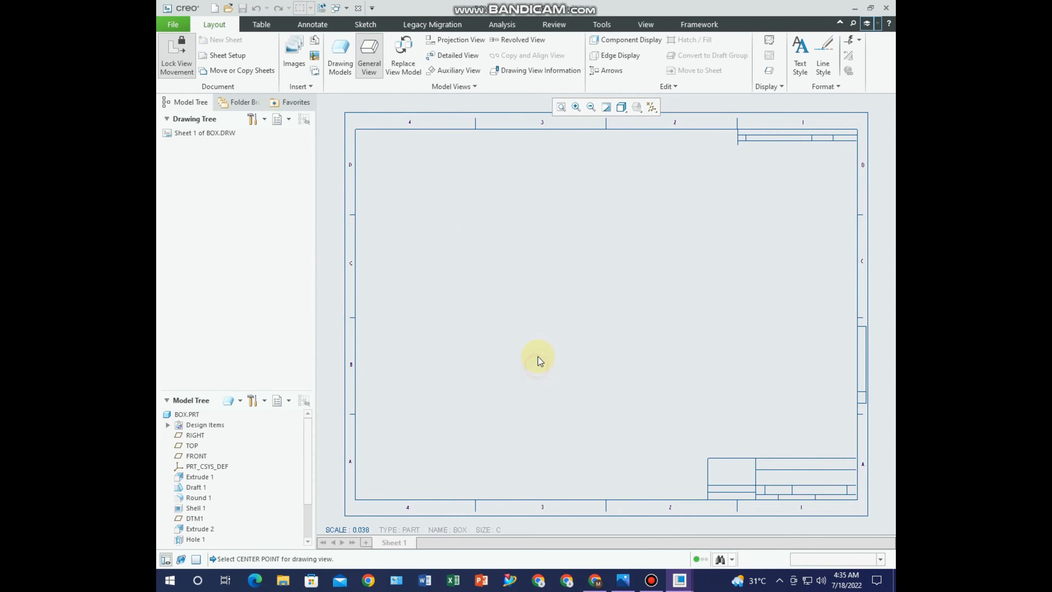
{"action": "left_click", "coordinate": [522, 298]}
{"action": "scroll", "coordinate": [673, 306], "scroll_direction": "down", "scroll_amount": 1}
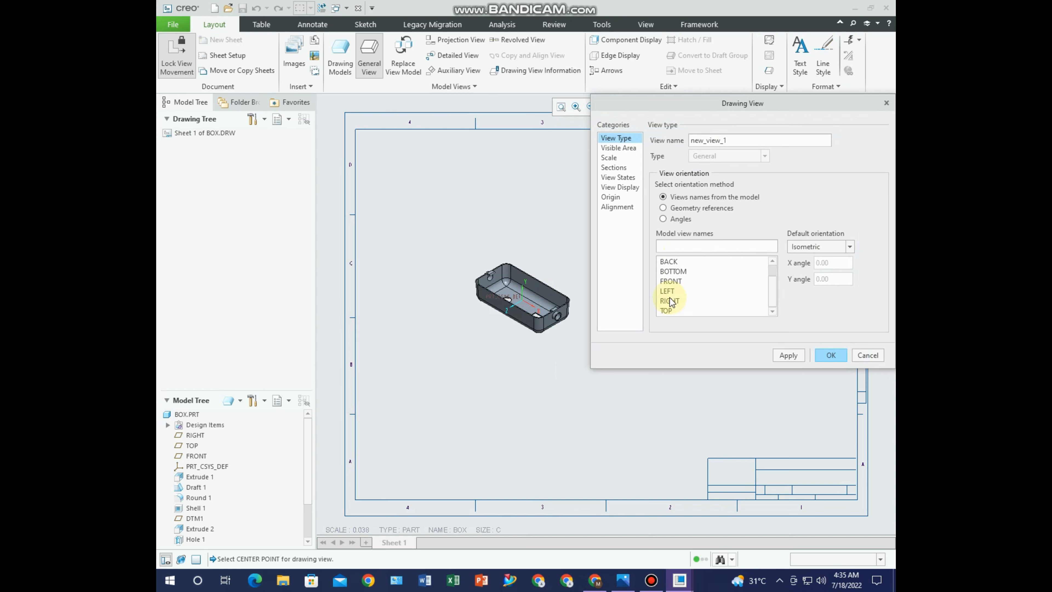
{"action": "left_click", "coordinate": [679, 272]}
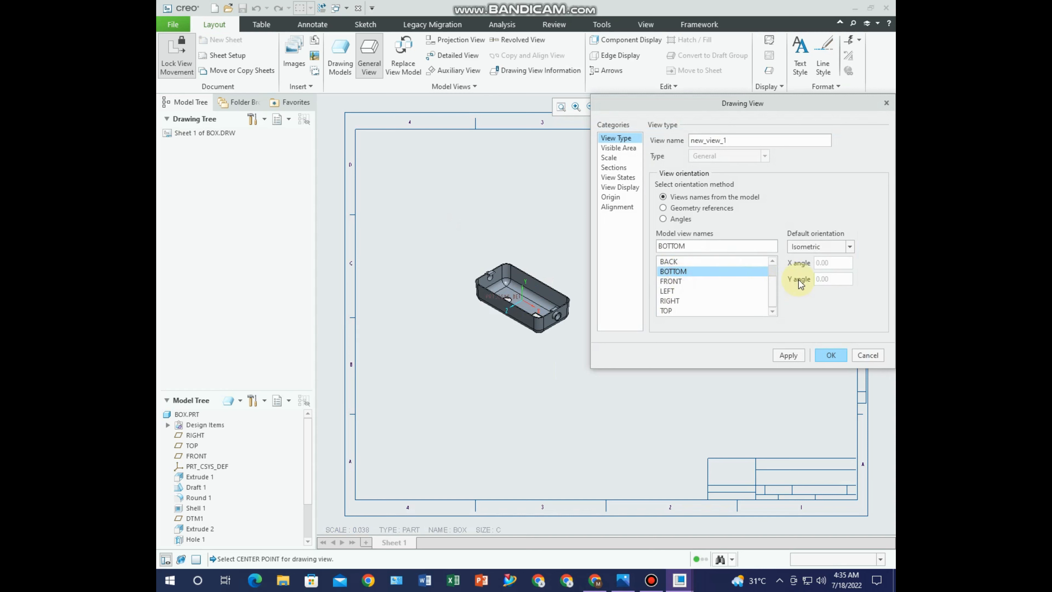
{"action": "left_click", "coordinate": [801, 356]}
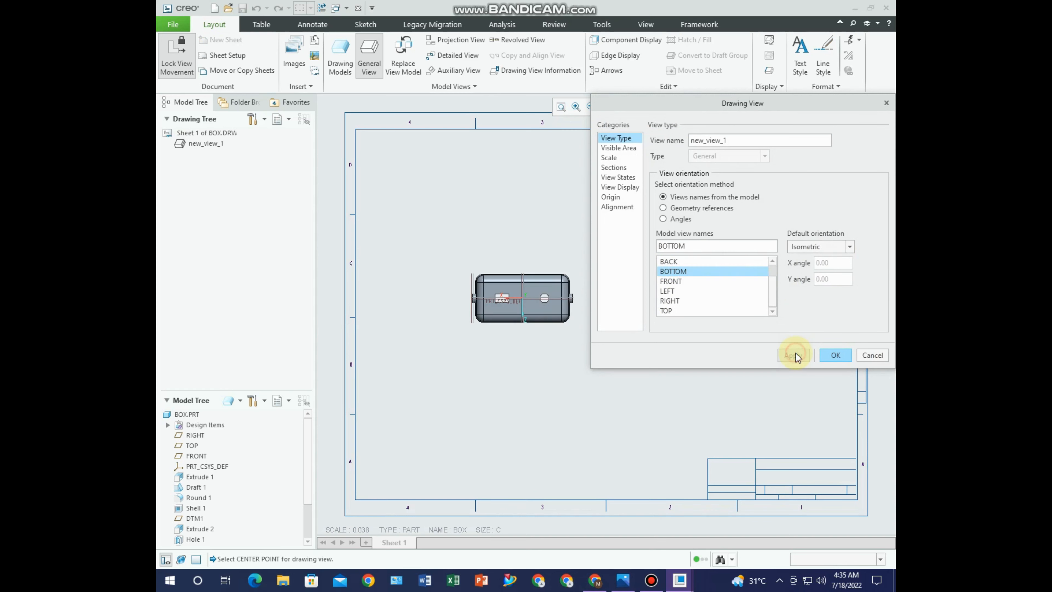
Set the view's display style to No Hidden and tangent edges to None, and turn off all datum display
{"action": "left_click", "coordinate": [619, 186]}
{"action": "left_click", "coordinate": [704, 152]}
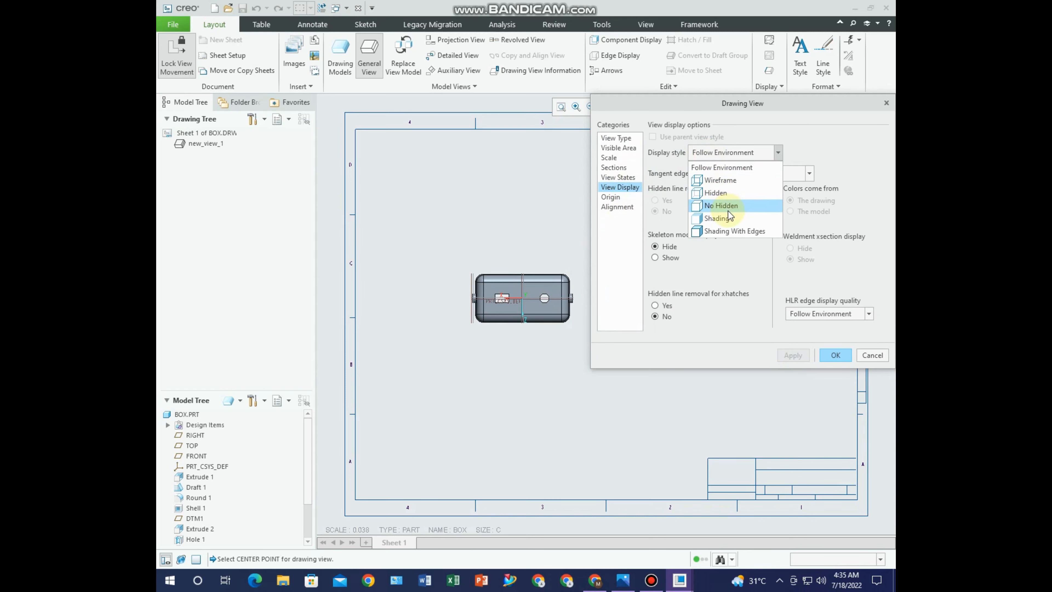
{"action": "left_click", "coordinate": [721, 205]}
{"action": "left_click", "coordinate": [770, 174]}
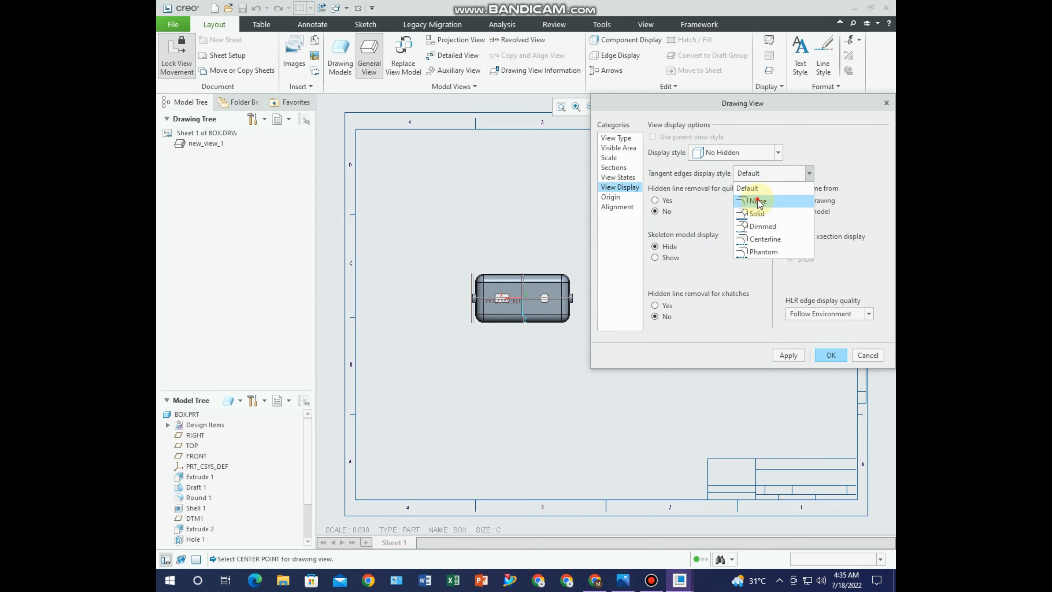
{"action": "left_click", "coordinate": [757, 201]}
{"action": "left_click", "coordinate": [788, 359]}
{"action": "left_click", "coordinate": [830, 355]}
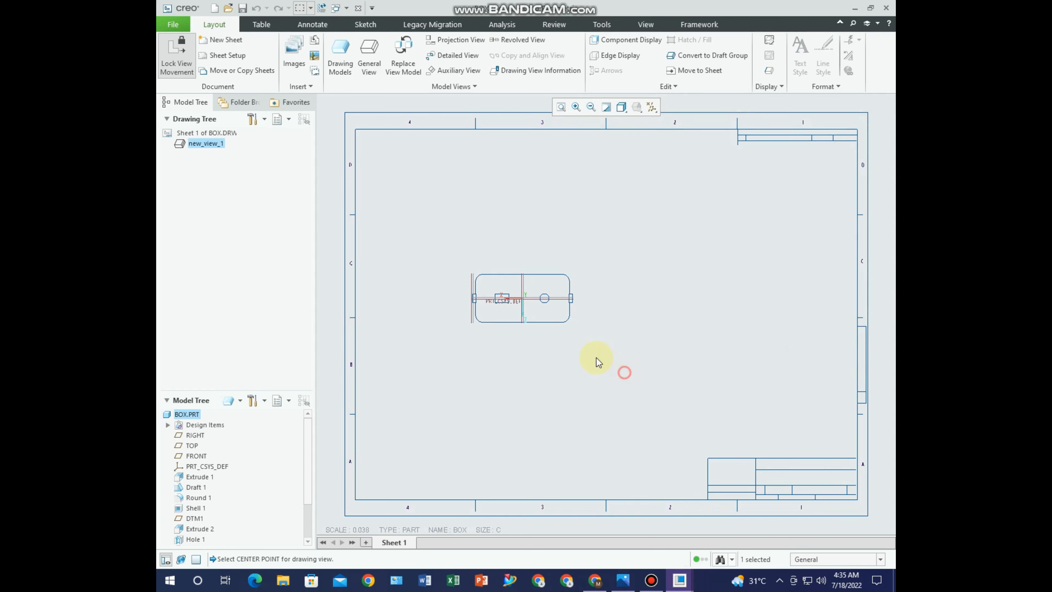
{"action": "left_click", "coordinate": [651, 107]}
{"action": "left_click", "coordinate": [664, 117]}
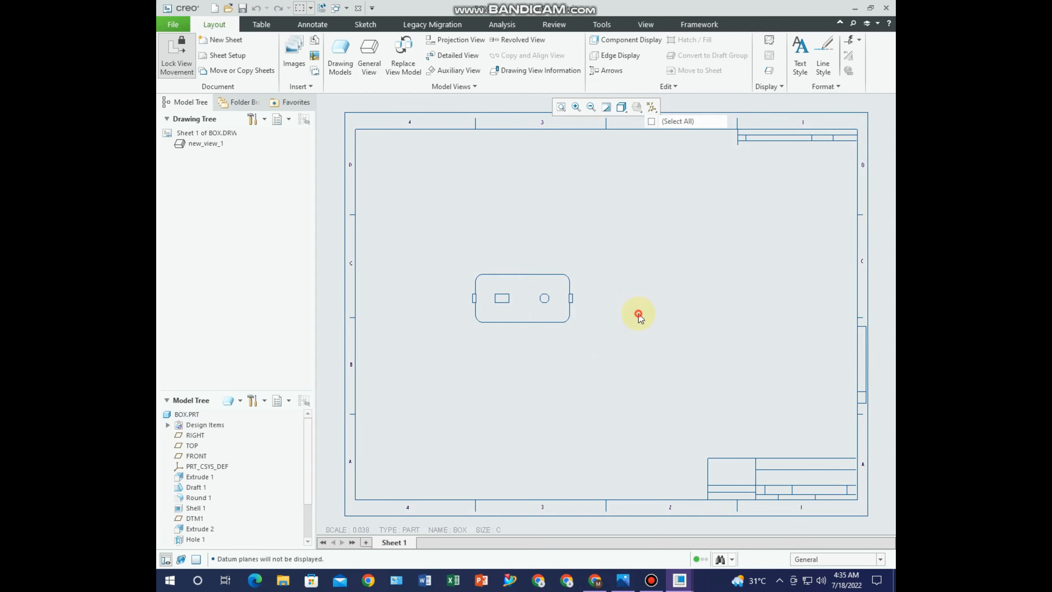
Unlock view movement and move the general view up toward the sheet's upper-left area
{"action": "left_click", "coordinate": [474, 309]}
{"action": "left_click", "coordinate": [181, 50]}
{"action": "left_click_drag", "start_coordinate": [502, 300], "coordinate": [481, 221]}
{"action": "left_click", "coordinate": [443, 304]}
Set the general view's custom scale to 1
{"action": "double_click", "coordinate": [478, 226]}
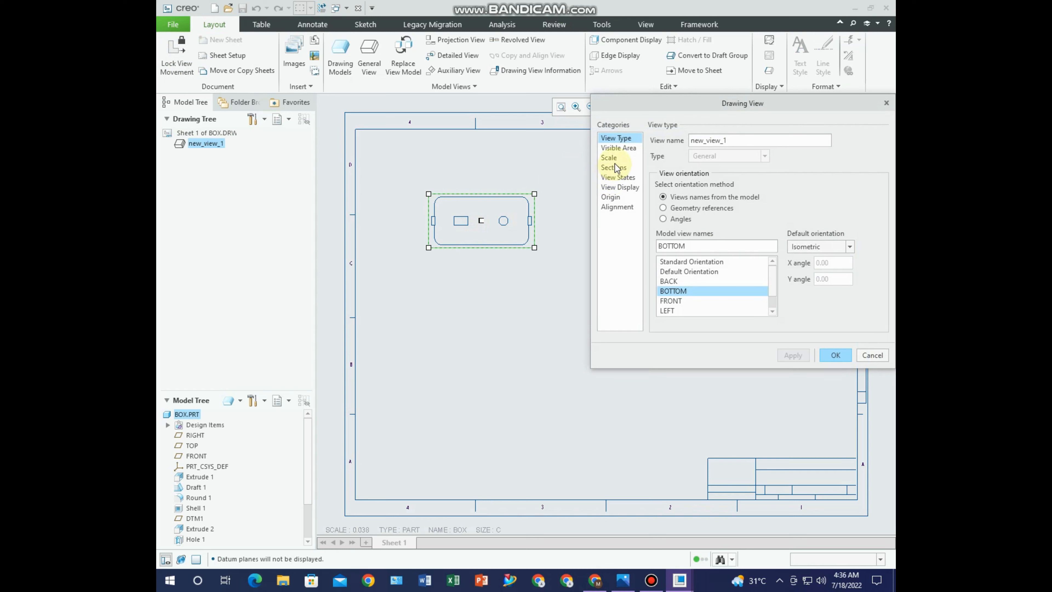
{"action": "left_click", "coordinate": [612, 158]}
{"action": "left_click", "coordinate": [659, 154]}
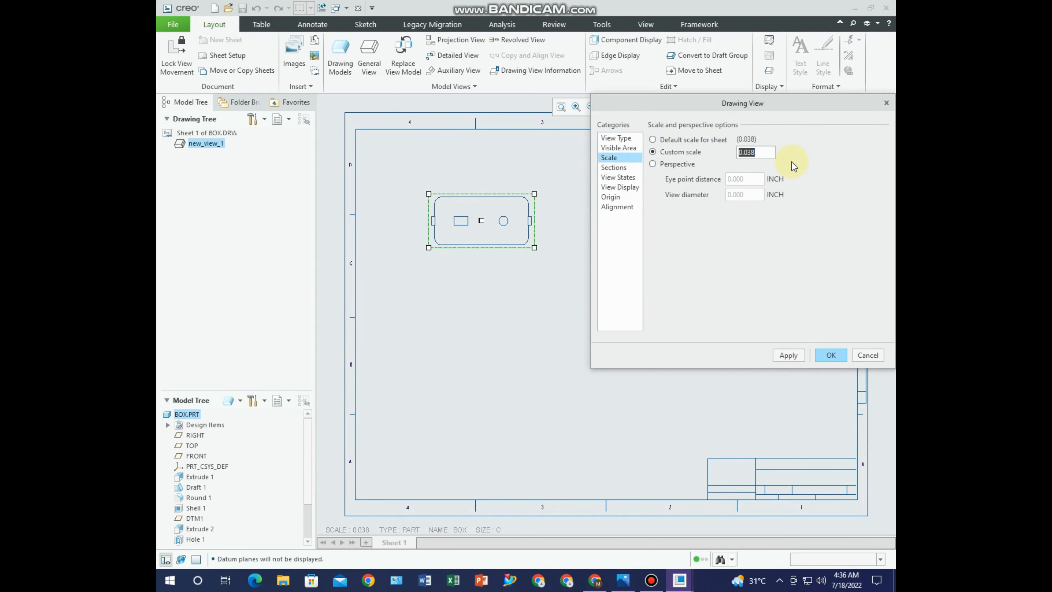
{"action": "type", "text": "1"}
{"action": "left_click", "coordinate": [785, 356]}
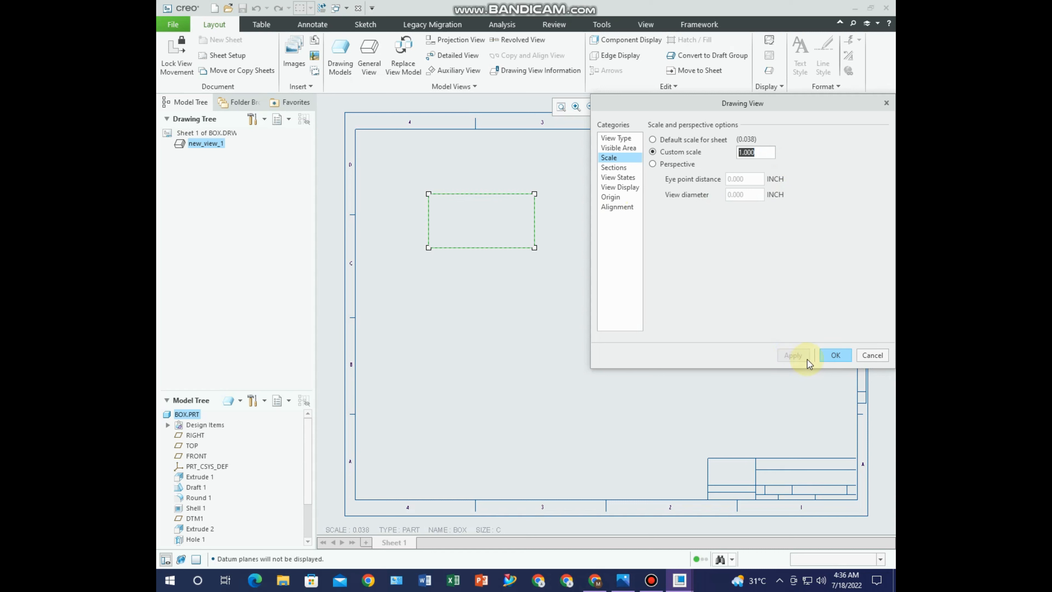
{"action": "left_click", "coordinate": [835, 355]}
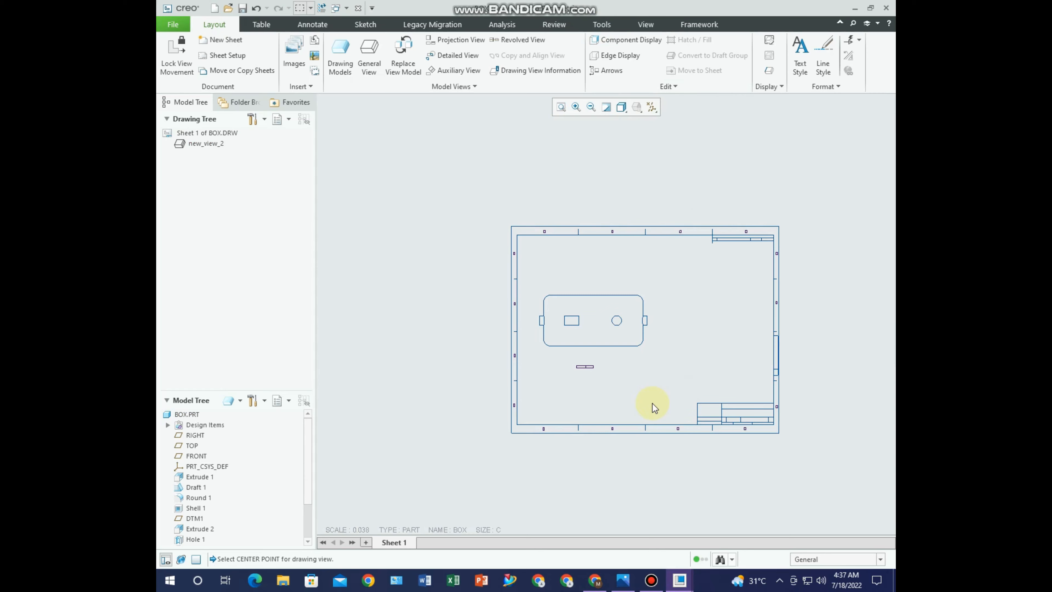
Delete the scale note below the general view and move the view toward the sheet's upper-left area
{"action": "scroll", "coordinate": [621, 391], "scroll_direction": "up", "scroll_amount": 3}
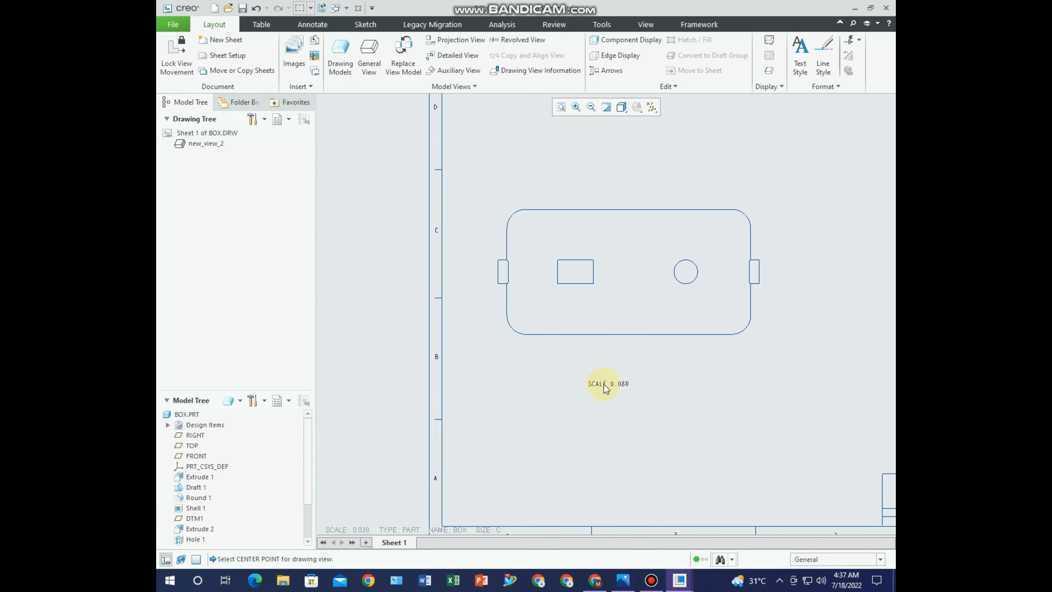
{"action": "left_click", "coordinate": [605, 384]}
{"action": "key", "text": "Delete"}
{"action": "left_click", "coordinate": [643, 299]}
{"action": "mouse_move", "coordinate": [630, 292]}
{"action": "left_mouse_down"}
{"action": "mouse_move", "coordinate": [646, 249]}
{"action": "mouse_move", "coordinate": [674, 231]}
{"action": "left_mouse_up"}
{"action": "left_click", "coordinate": [656, 331]}
{"action": "scroll", "coordinate": [491, 310], "scroll_direction": "down", "scroll_amount": 2}
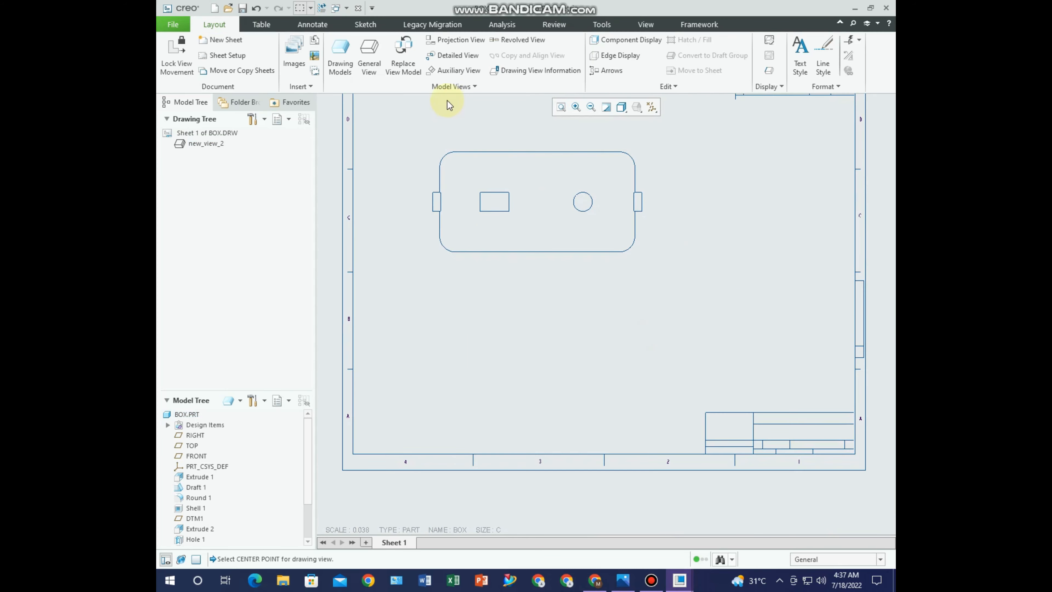
Place two projection views of the general view, one below it and one to its right
{"action": "left_click", "coordinate": [455, 40]}
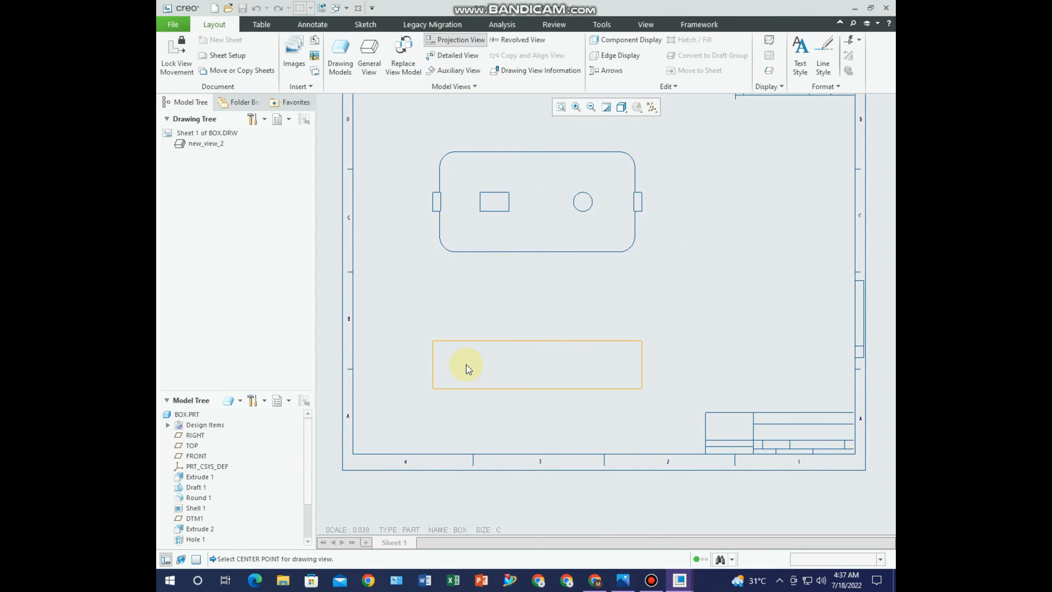
{"action": "left_click", "coordinate": [465, 365]}
{"action": "left_click", "coordinate": [595, 234]}
{"action": "left_click", "coordinate": [456, 39]}
{"action": "left_click", "coordinate": [740, 314]}
Shift the general view slightly up and left to adjust the spacing of the views on the sheet
{"action": "middle_click_drag", "start_coordinate": [701, 308], "coordinate": [661, 341]}
{"action": "left_click", "coordinate": [489, 274]}
{"action": "scroll", "coordinate": [610, 364], "scroll_direction": "up", "scroll_amount": 1}
{"action": "middle_click_drag", "start_coordinate": [610, 364], "coordinate": [669, 393]}
{"action": "left_click_drag", "start_coordinate": [607, 329], "coordinate": [584, 320]}
{"action": "left_click", "coordinate": [579, 416]}
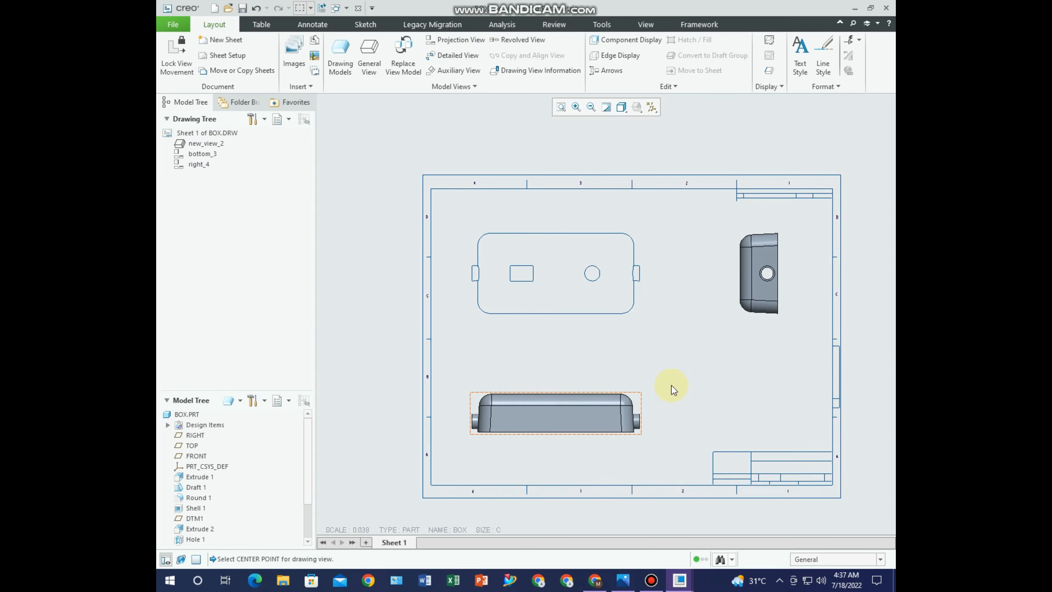
Set the lower projection view's display style to No Hidden and its tangent edges to None
{"action": "left_click", "coordinate": [765, 288]}
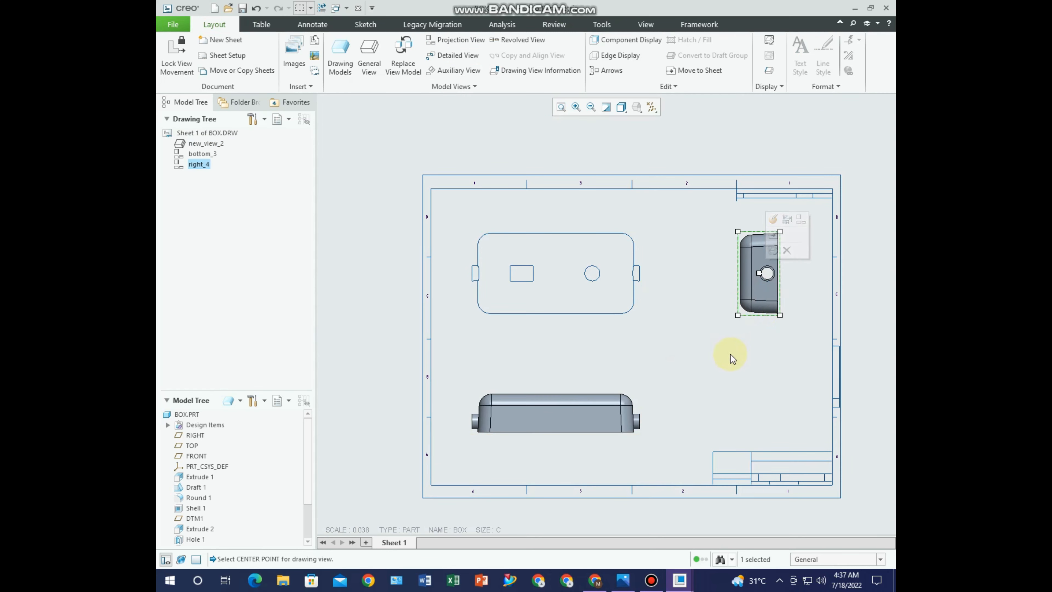
{"action": "double_click", "coordinate": [612, 414]}
{"action": "left_click", "coordinate": [620, 188]}
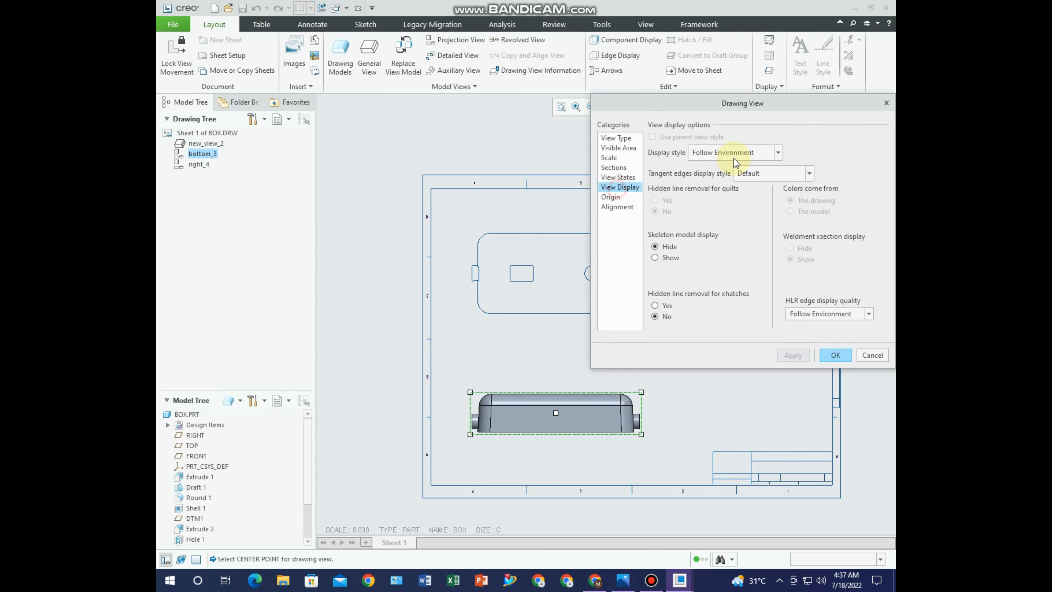
{"action": "left_click", "coordinate": [734, 157]}
{"action": "left_click", "coordinate": [735, 205]}
{"action": "left_click", "coordinate": [758, 174]}
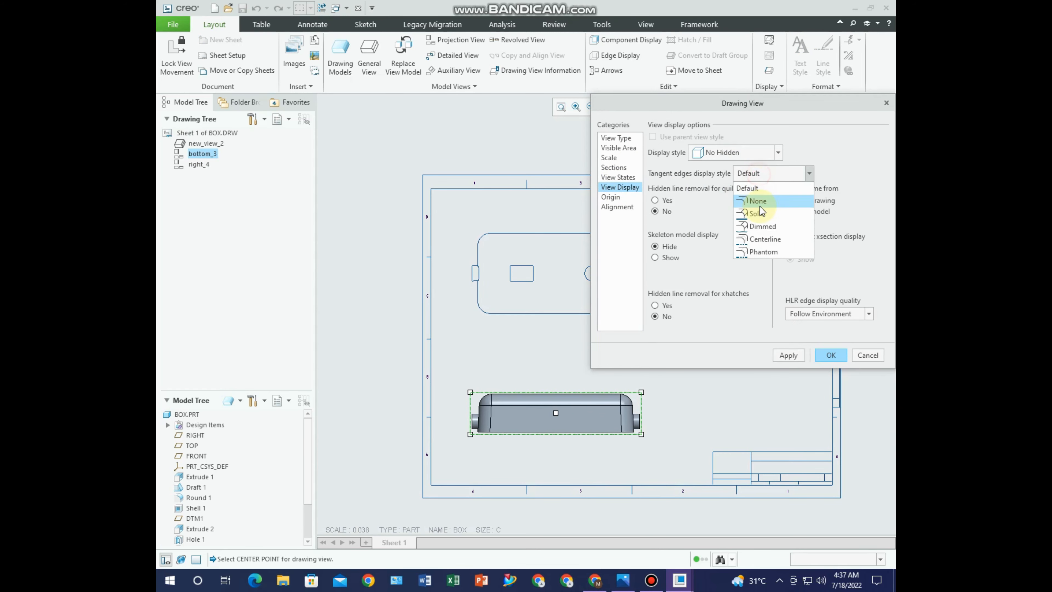
{"action": "left_click", "coordinate": [756, 202]}
{"action": "left_click", "coordinate": [788, 355]}
{"action": "left_click", "coordinate": [831, 355]}
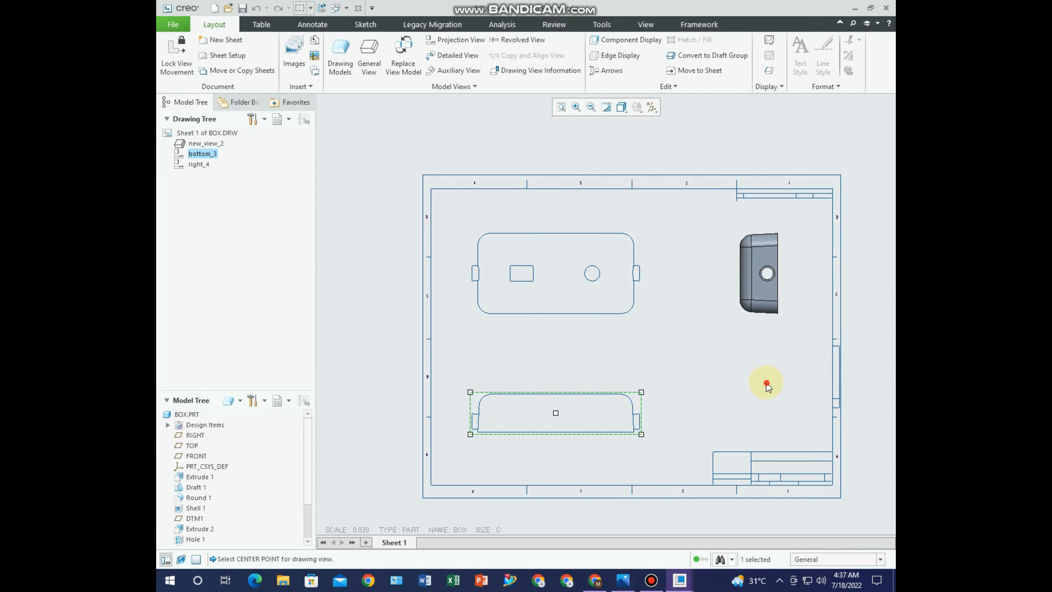
Set the right projection view's display style to No Hidden and its tangent edges to None
{"action": "left_click", "coordinate": [757, 274]}
{"action": "left_click", "coordinate": [767, 213]}
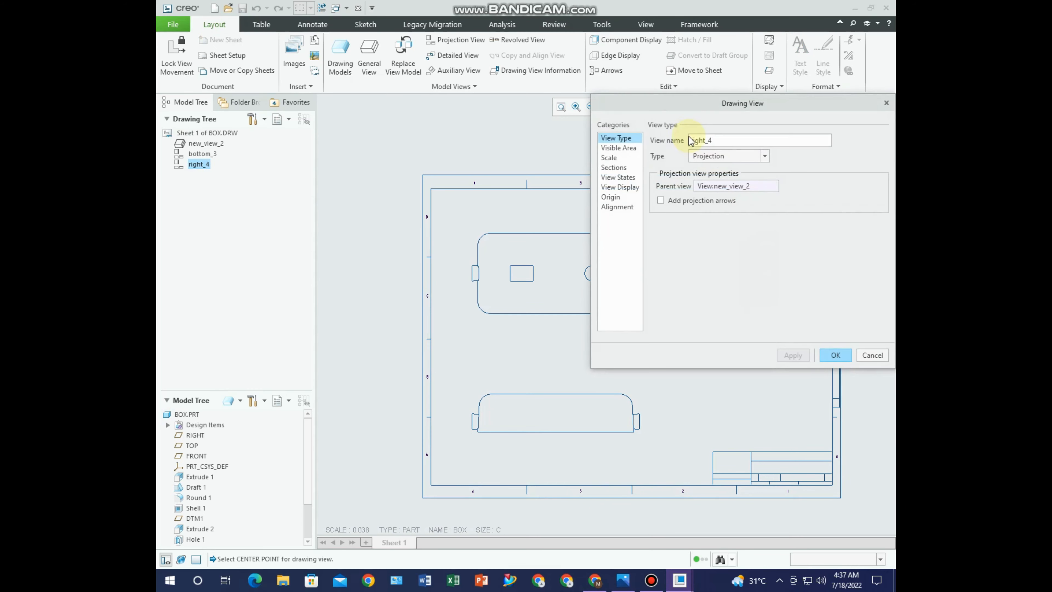
{"action": "left_click", "coordinate": [633, 191]}
{"action": "left_click", "coordinate": [728, 151]}
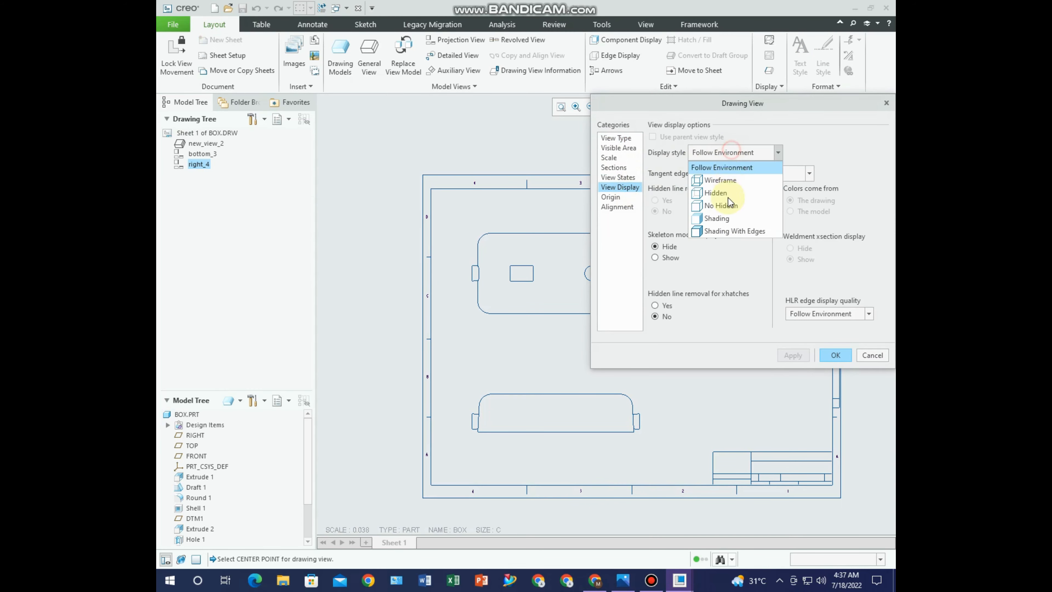
{"action": "left_click", "coordinate": [727, 200]}
{"action": "left_click", "coordinate": [760, 185]}
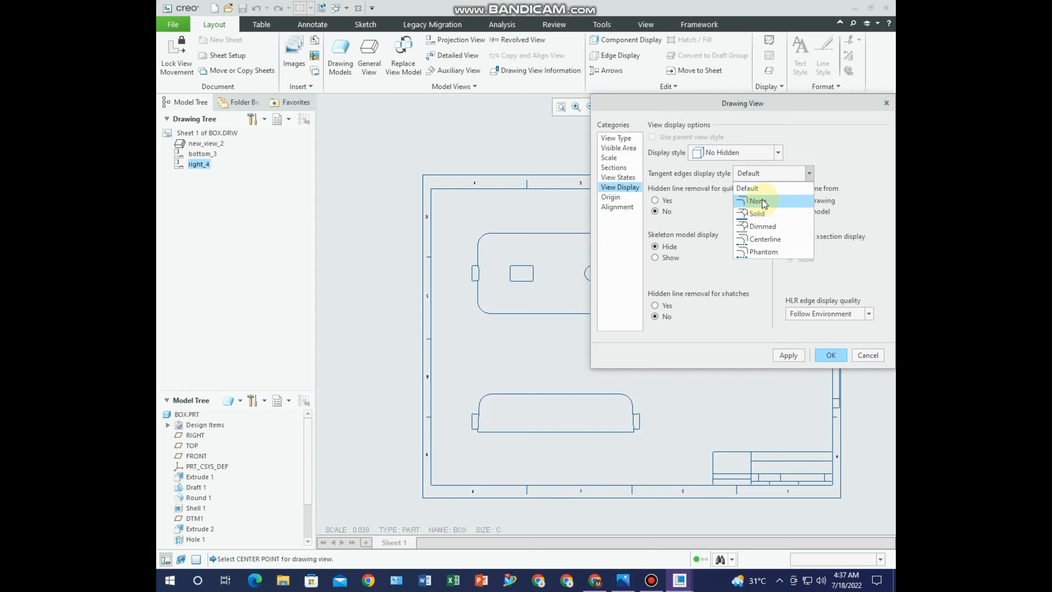
{"action": "left_click", "coordinate": [761, 200]}
{"action": "left_click", "coordinate": [821, 356]}
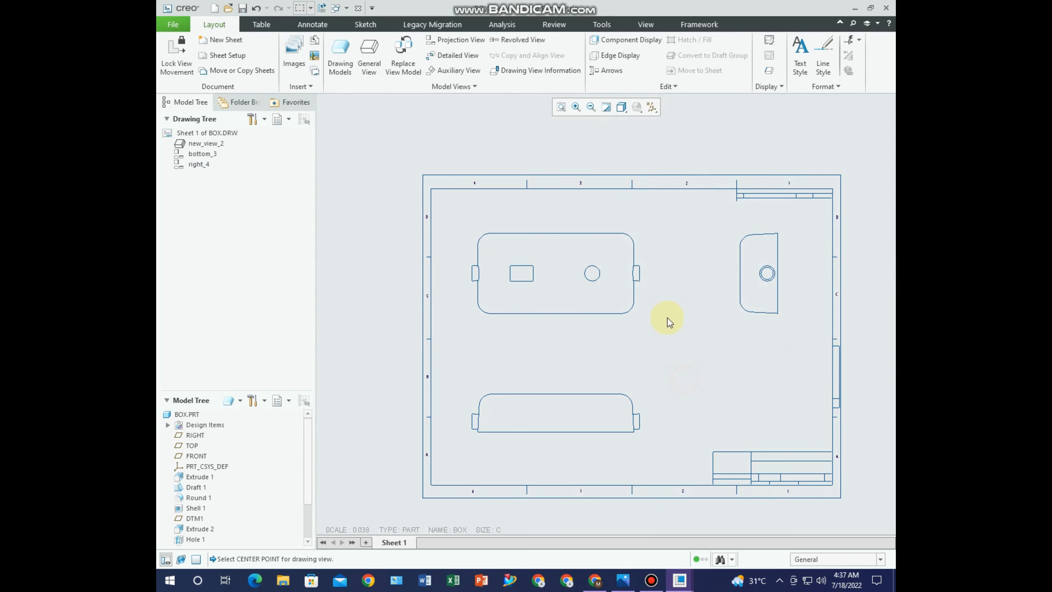
Check the reference drawing image for the required section views and switch to the BOX part window
{"action": "scroll", "coordinate": [683, 315], "scroll_direction": "up", "scroll_amount": 2}
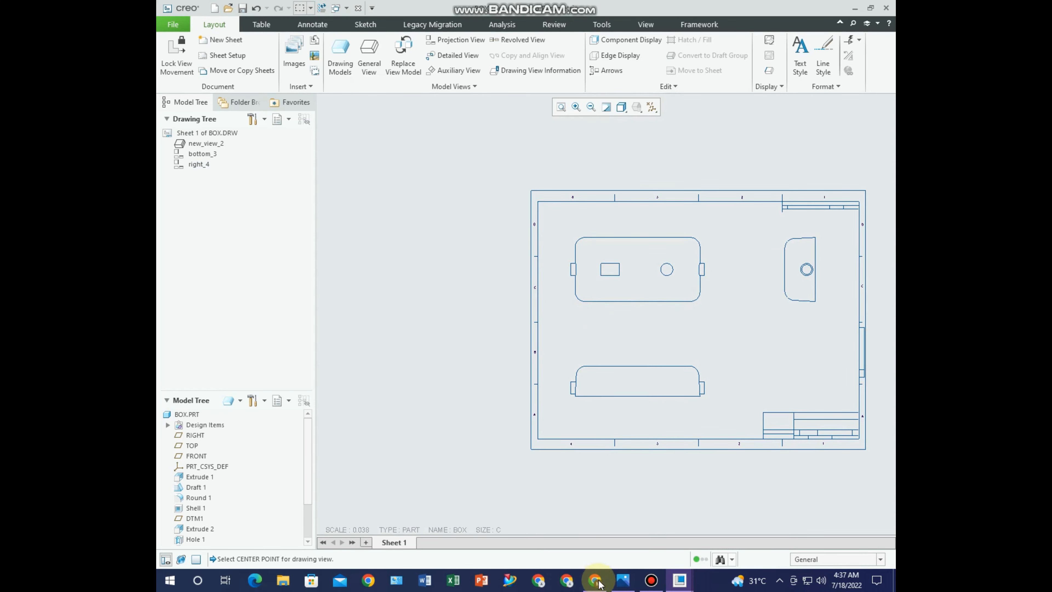
{"action": "left_click", "coordinate": [622, 580]}
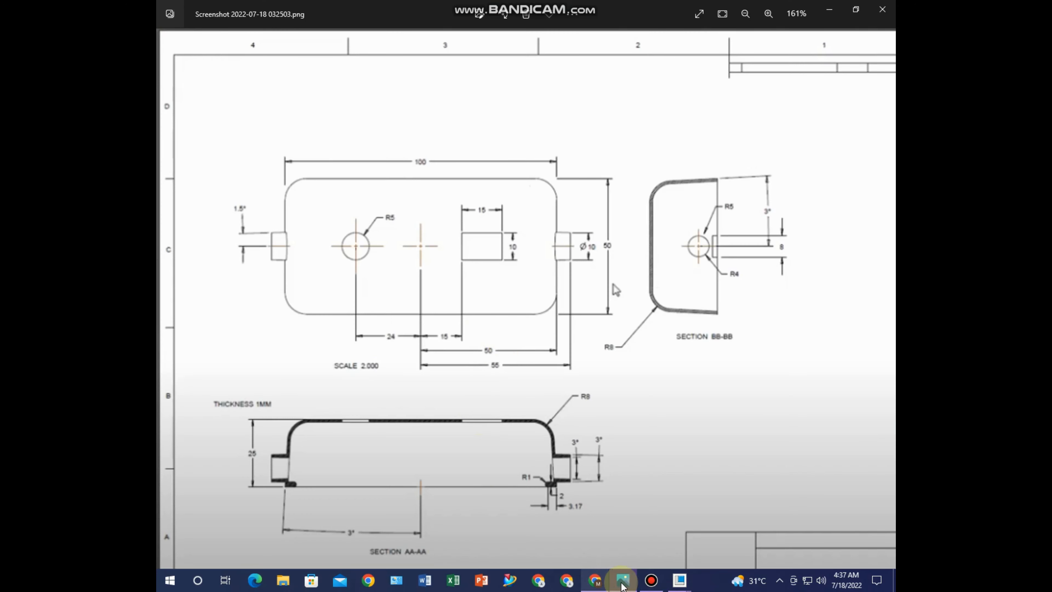
{"action": "left_click", "coordinate": [622, 580]}
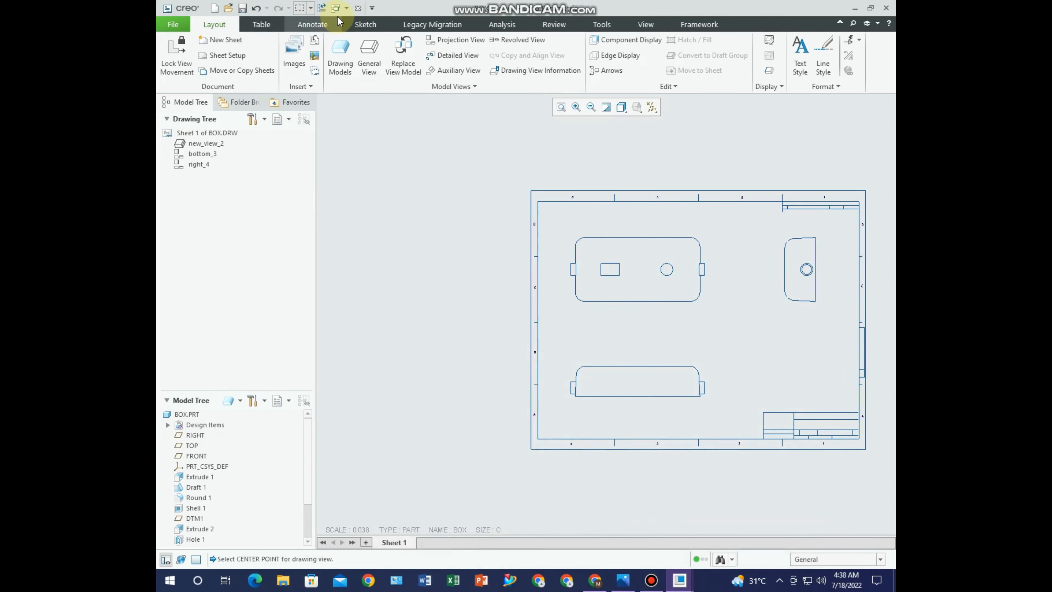
{"action": "left_click", "coordinate": [346, 8]}
{"action": "left_click", "coordinate": [364, 22]}
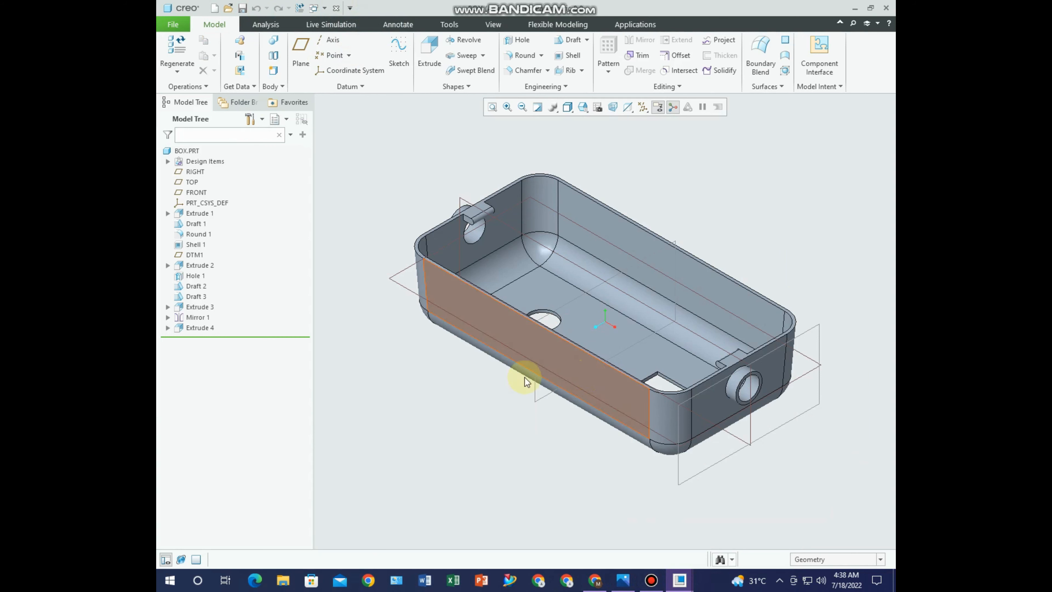
{"action": "left_click", "coordinate": [492, 25]}
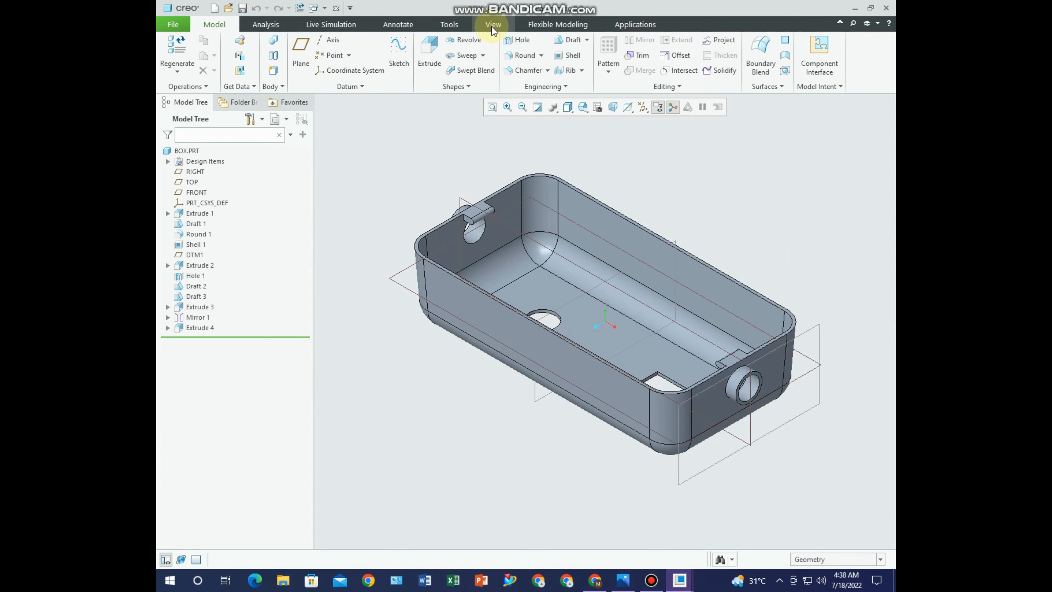
{"action": "left_click", "coordinate": [568, 74]}
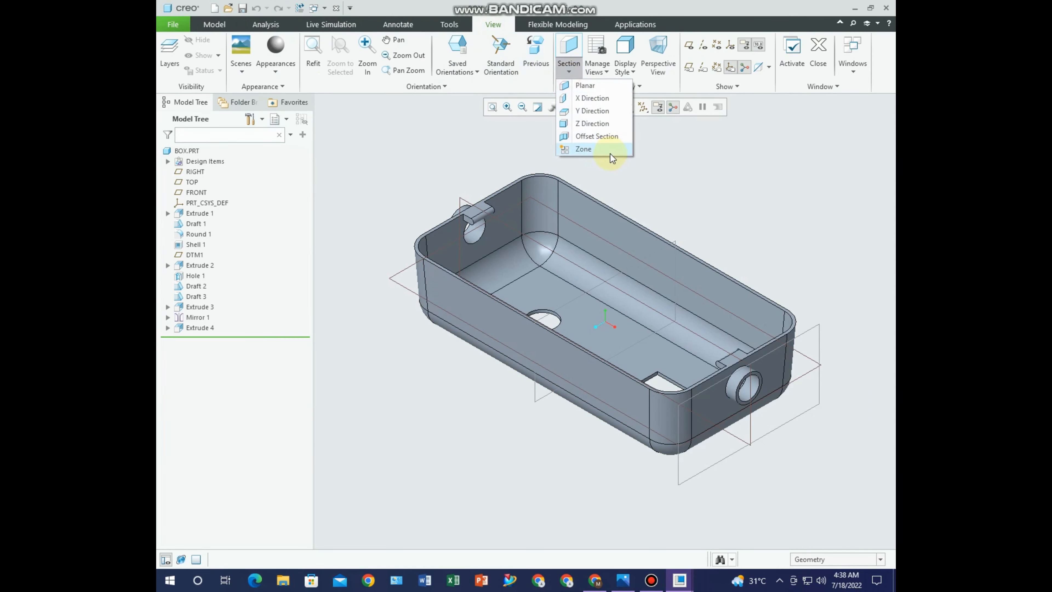
{"action": "left_click", "coordinate": [586, 86]}
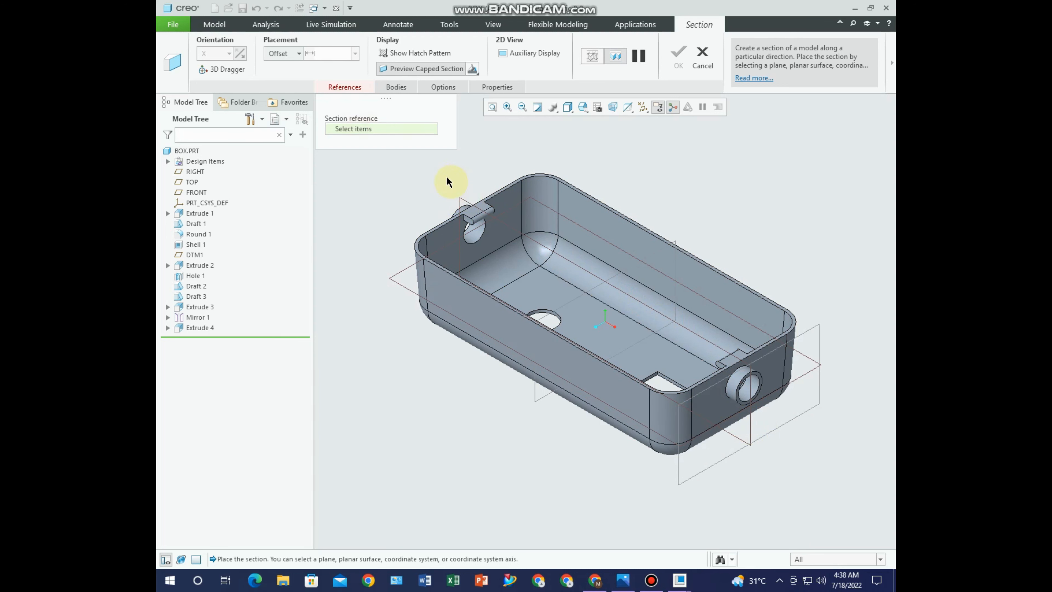
{"action": "left_click", "coordinate": [345, 87]}
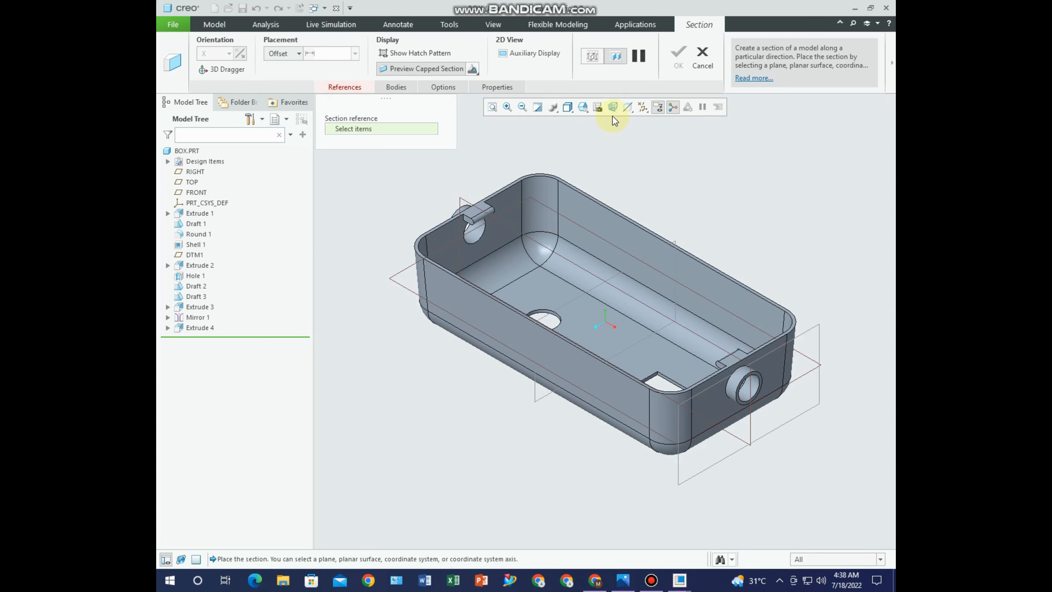
{"action": "left_click", "coordinate": [342, 91]}
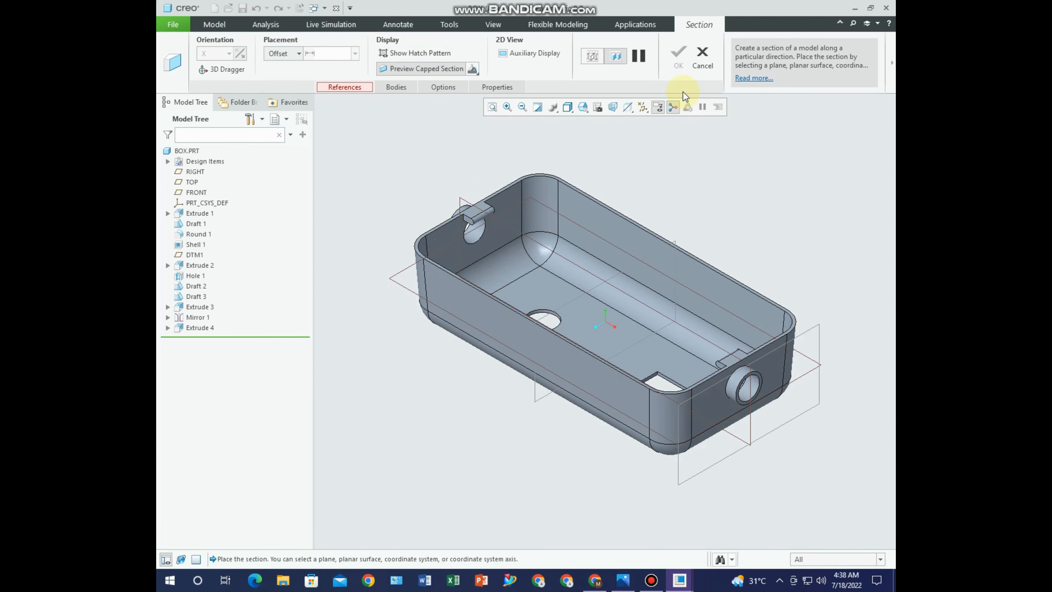
{"action": "left_click", "coordinate": [701, 62]}
Show the datum planes and create a planar section of the box through the FRONT datum plane
{"action": "left_click", "coordinate": [568, 62]}
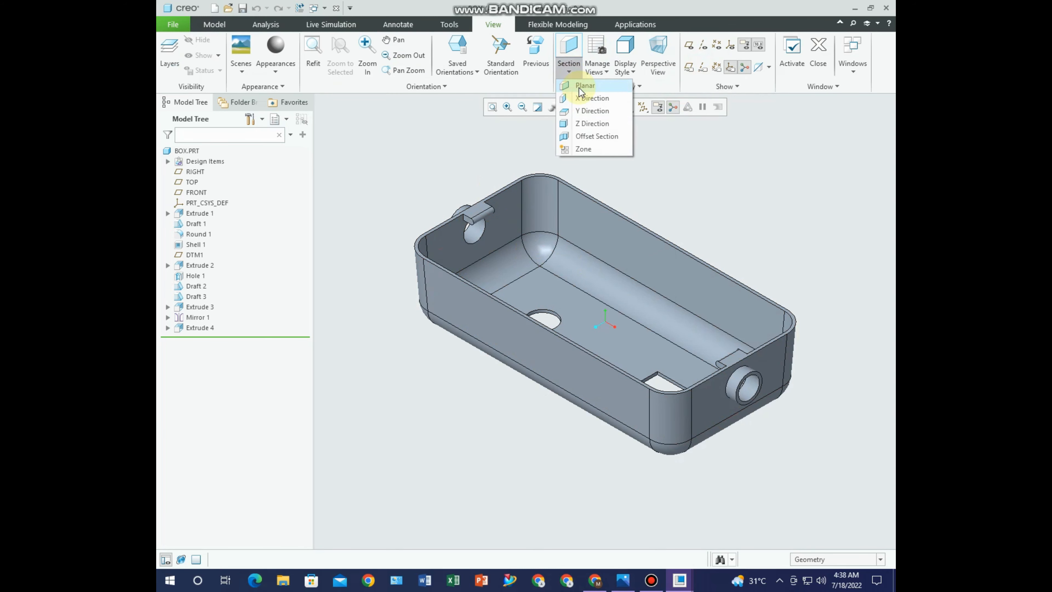
{"action": "left_click", "coordinate": [584, 86]}
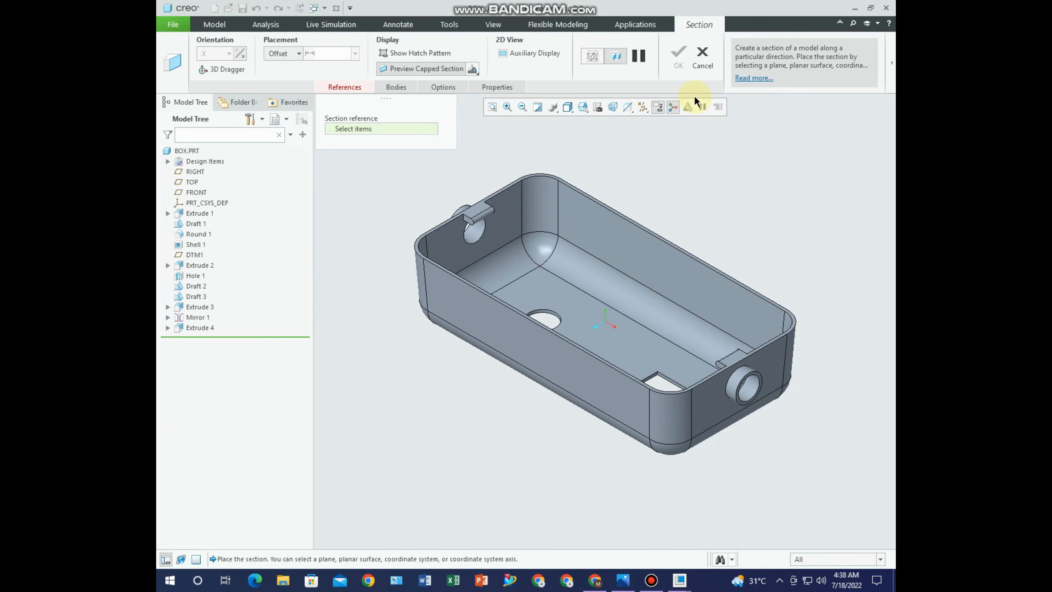
{"action": "left_click", "coordinate": [646, 107]}
{"action": "left_click", "coordinate": [663, 172]}
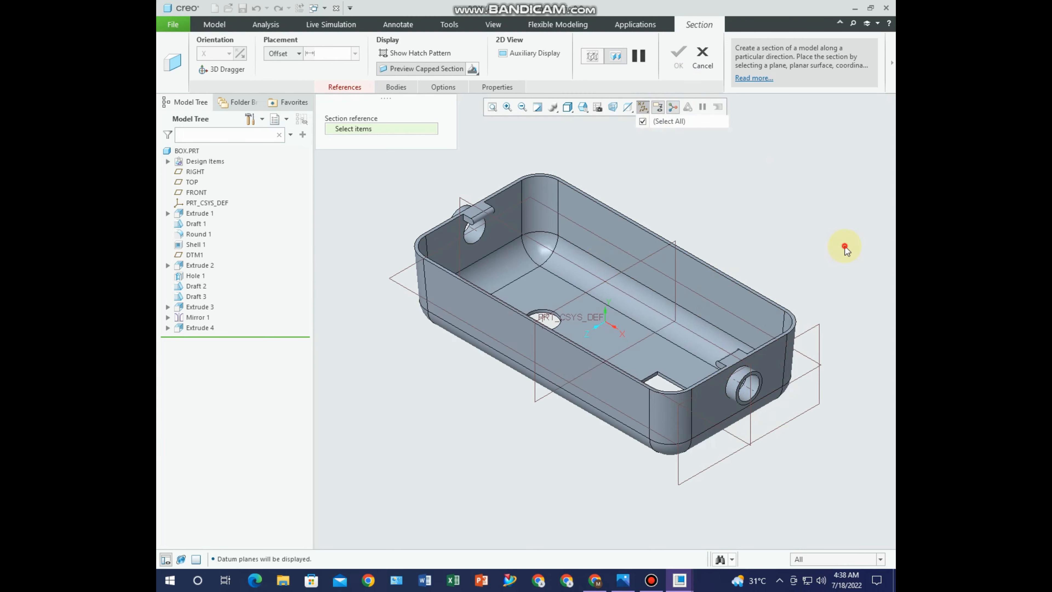
{"action": "left_click", "coordinate": [750, 430]}
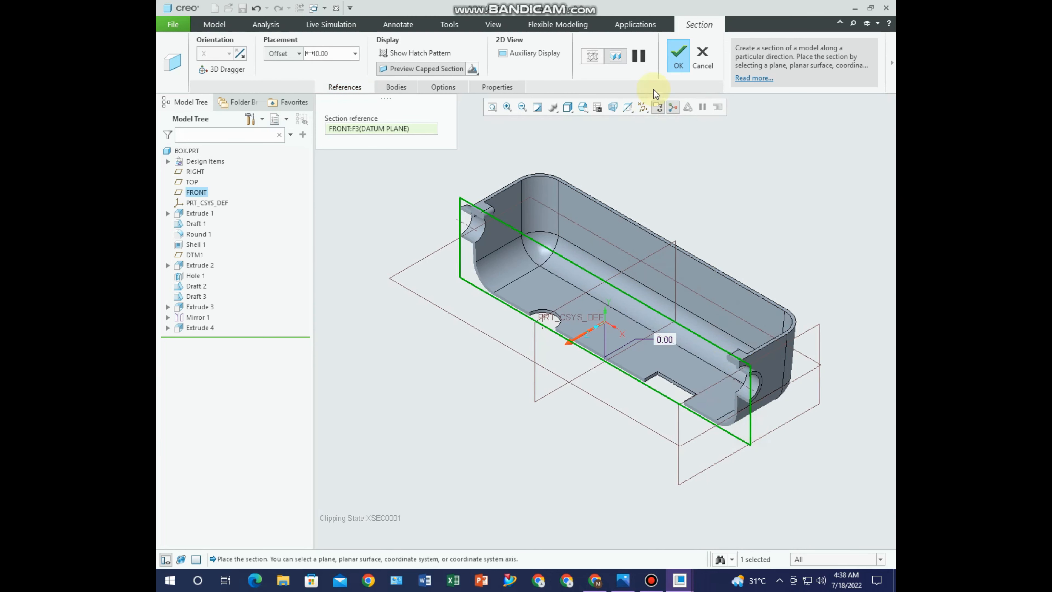
{"action": "left_click", "coordinate": [678, 57]}
{"action": "middle_click_drag", "start_coordinate": [723, 332], "coordinate": [464, 364]}
Switch to the BOX drawing window and turn off all datum display
{"action": "mouse_move", "coordinate": [679, 584]}
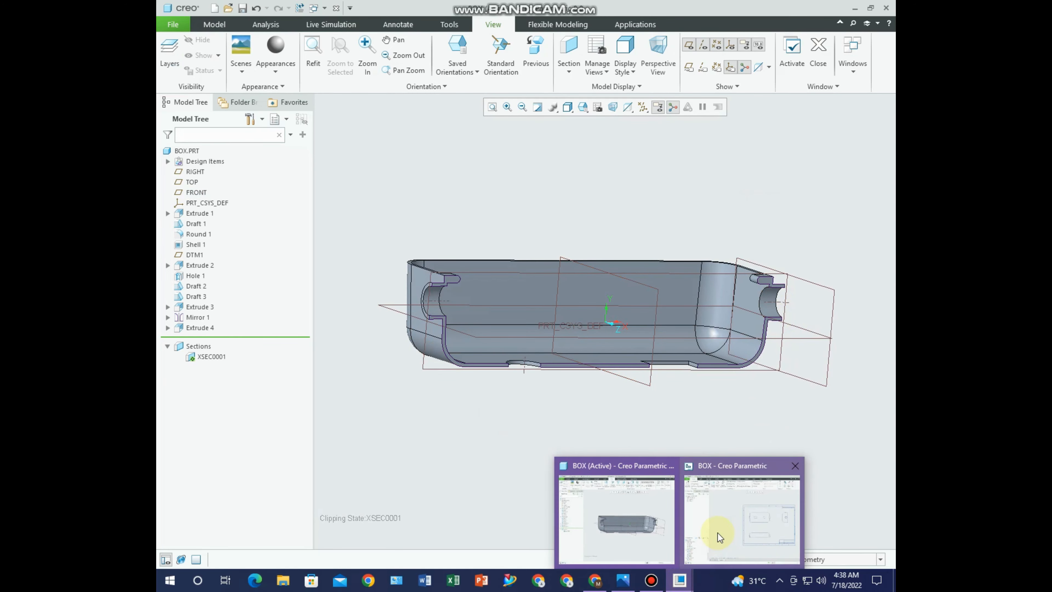
{"action": "left_click", "coordinate": [704, 529]}
{"action": "left_click", "coordinate": [650, 107]}
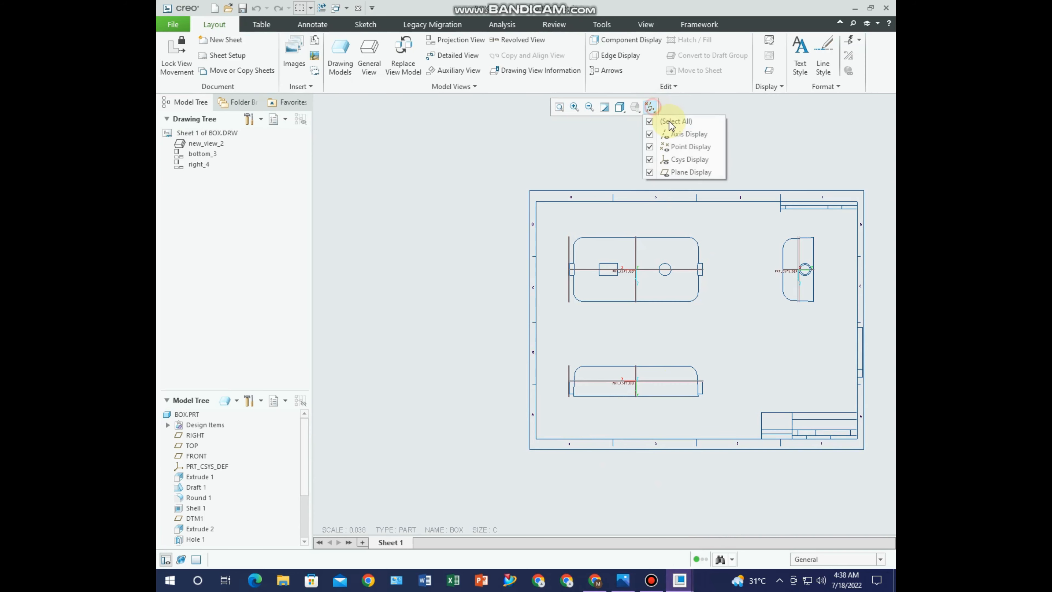
{"action": "left_click", "coordinate": [675, 122]}
Make the bottom projection view a full 2D cross-section using section XSEC0001
{"action": "scroll", "coordinate": [628, 386], "scroll_direction": "up", "scroll_amount": 3}
{"action": "left_click", "coordinate": [628, 385]}
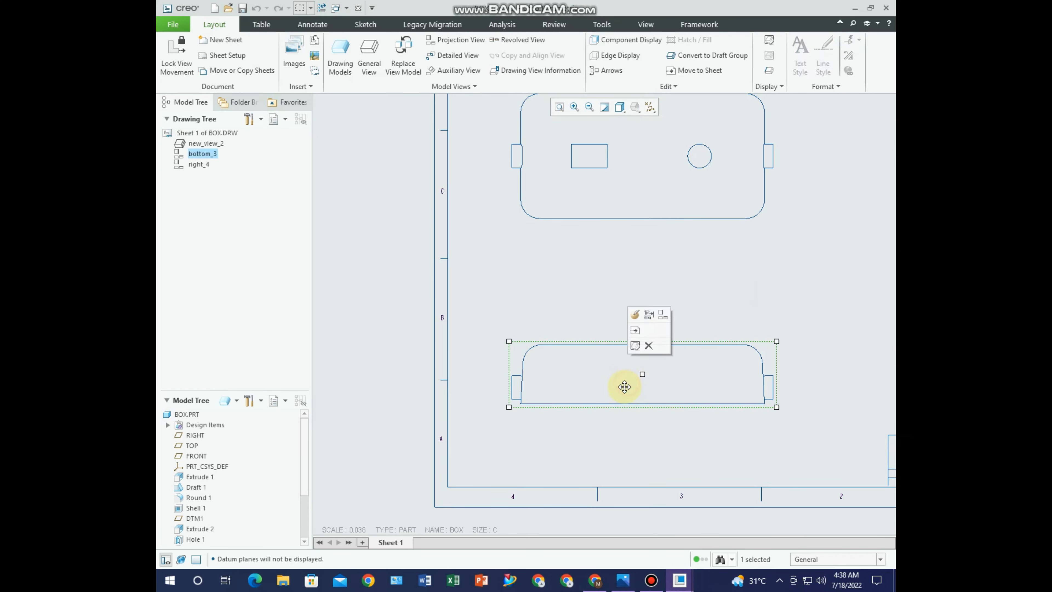
{"action": "left_click", "coordinate": [634, 314]}
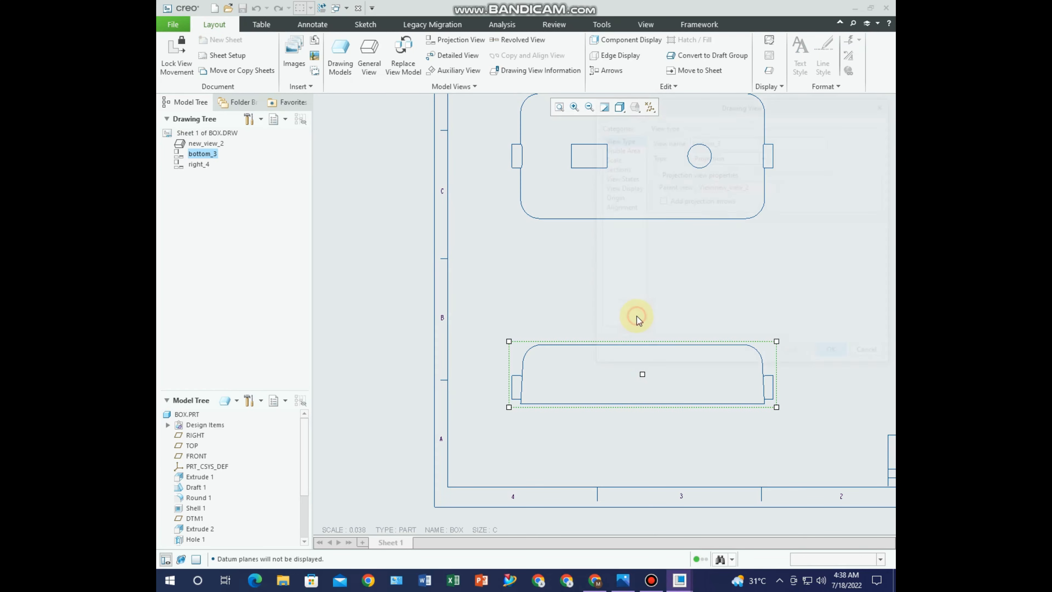
{"action": "left_click", "coordinate": [623, 168]}
{"action": "left_click", "coordinate": [652, 149]}
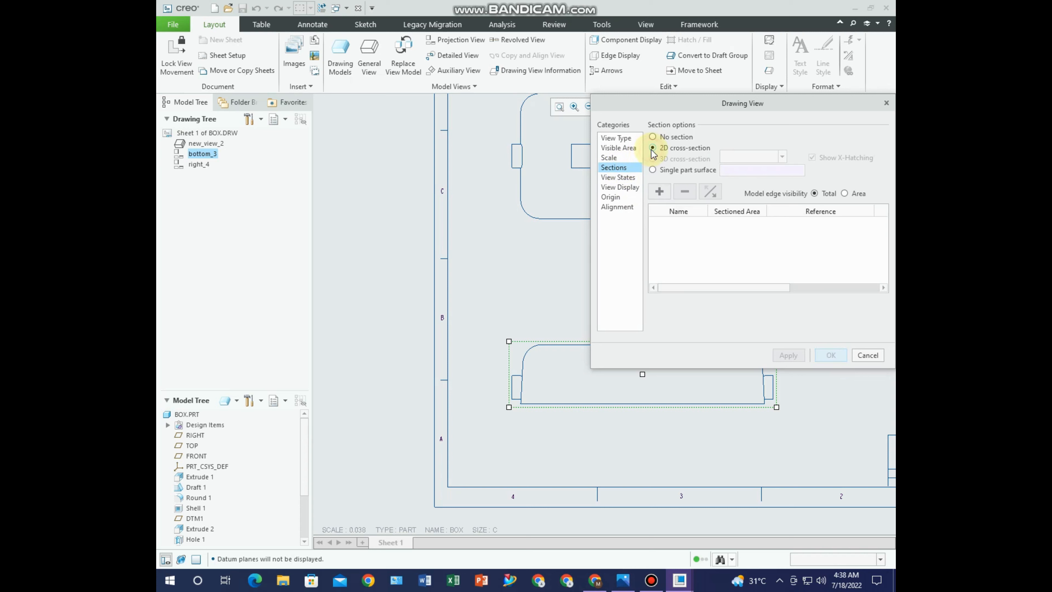
{"action": "left_click", "coordinate": [659, 192]}
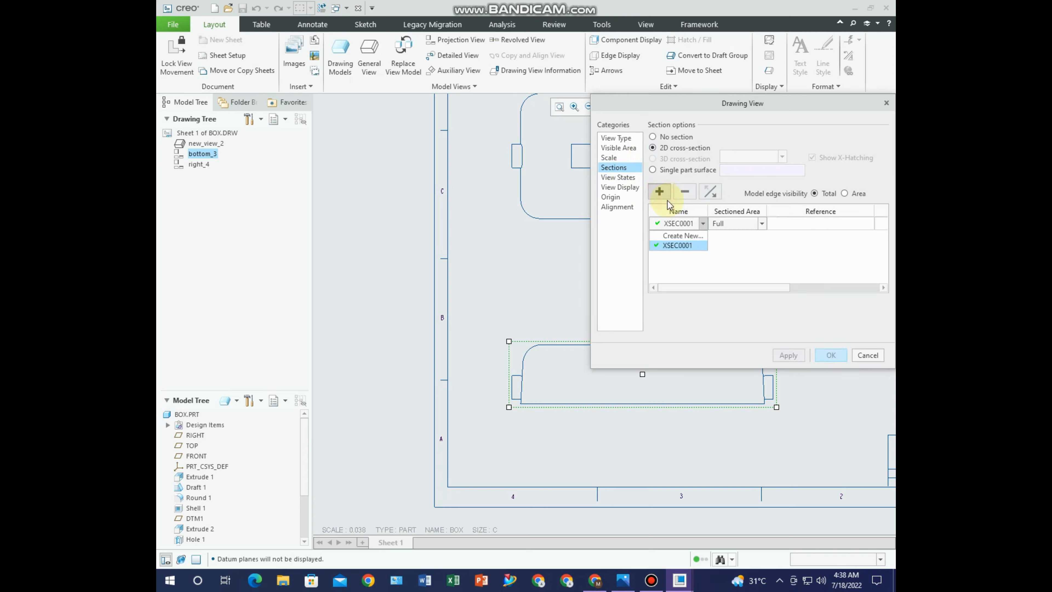
{"action": "left_click", "coordinate": [676, 242]}
{"action": "left_click", "coordinate": [788, 357]}
{"action": "left_click", "coordinate": [835, 355]}
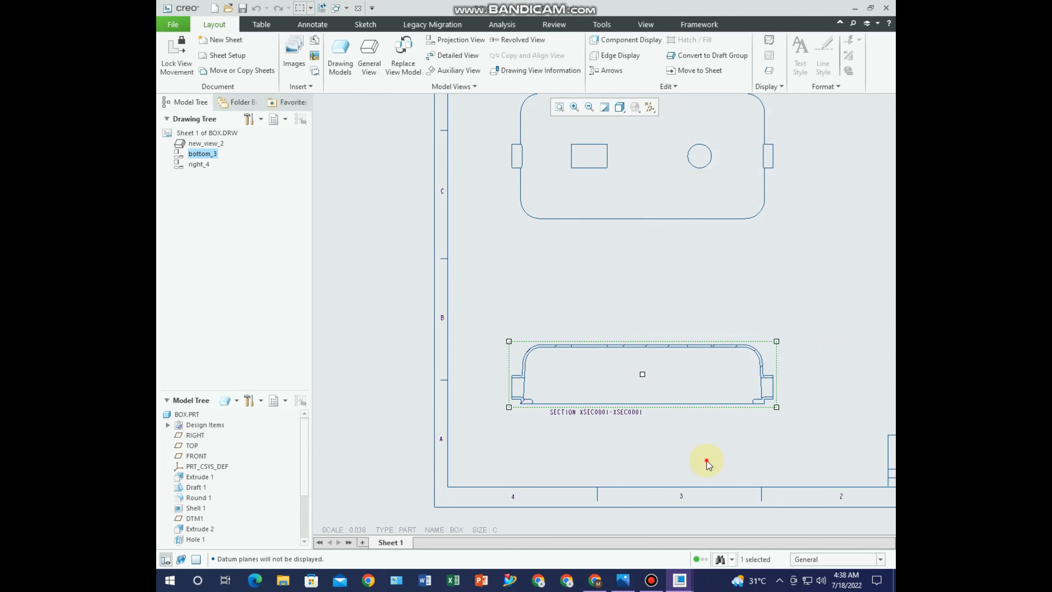
Halve the cross-hatch spacing of the sectioned bottom view repeatedly until the thin walls show dense hatching, and finish the hatch edit
{"action": "scroll", "coordinate": [579, 295], "scroll_direction": "up", "scroll_amount": 6}
{"action": "scroll", "coordinate": [534, 434], "scroll_direction": "up", "scroll_amount": 3}
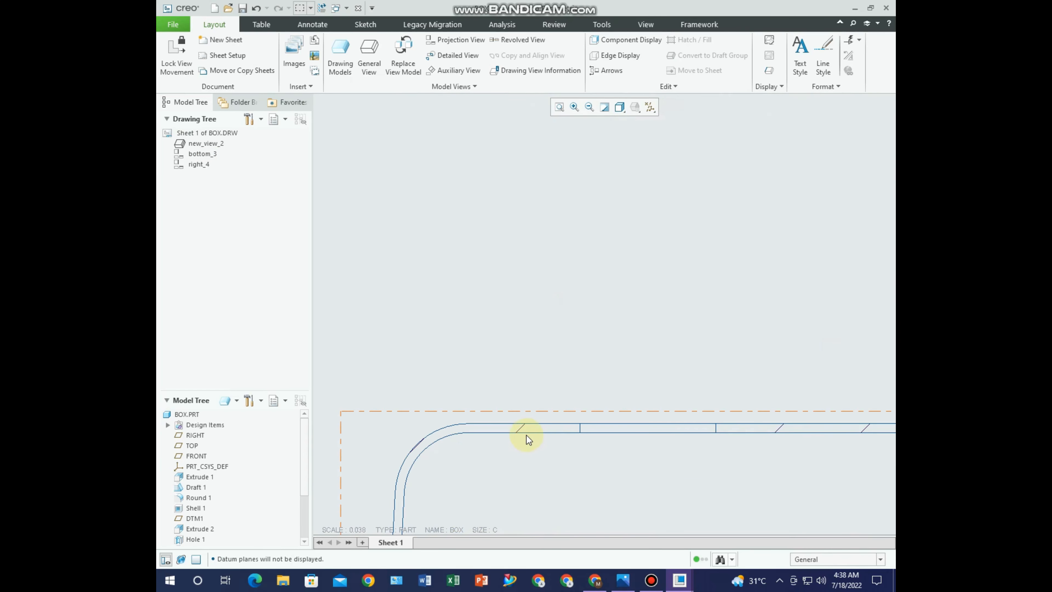
{"action": "double_click", "coordinate": [523, 428]}
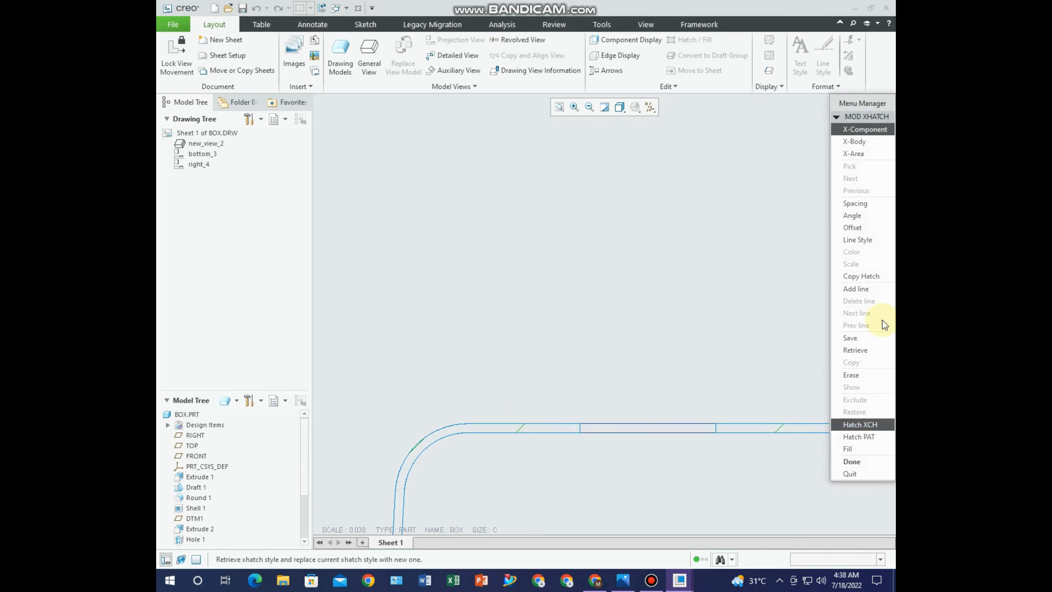
{"action": "left_click", "coordinate": [869, 204]}
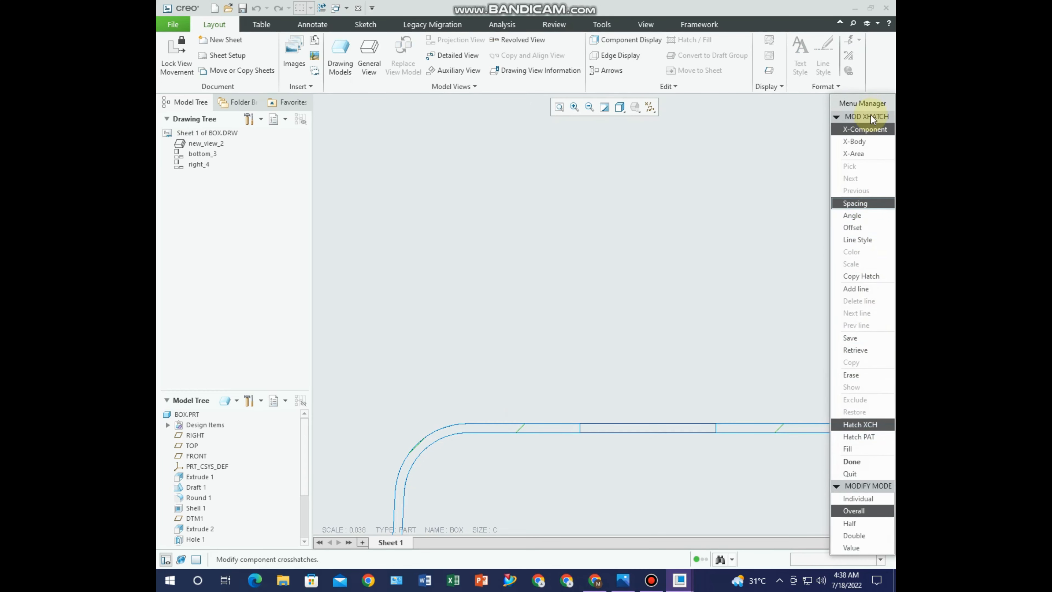
{"action": "left_click", "coordinate": [859, 530]}
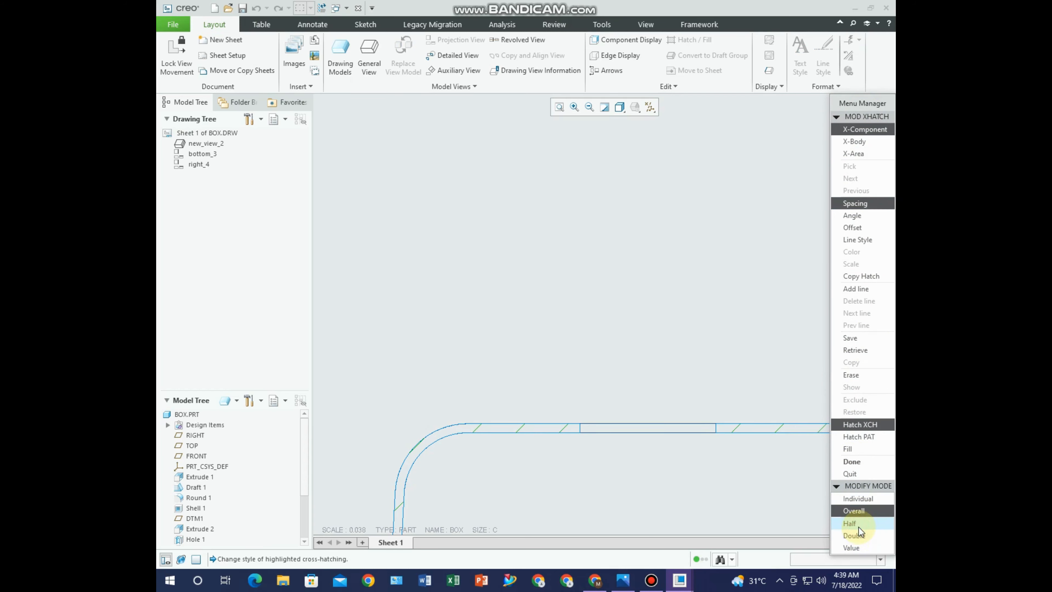
{"action": "left_click", "coordinate": [858, 526]}
{"action": "scroll", "coordinate": [630, 331], "scroll_direction": "up", "scroll_amount": 4}
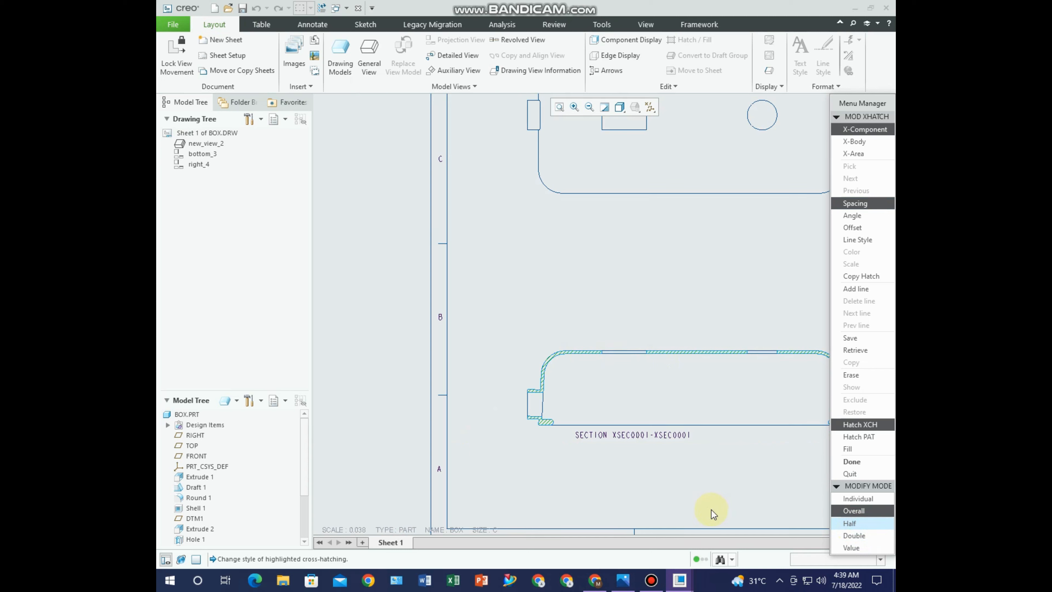
{"action": "left_click", "coordinate": [856, 462]}
Delete the section label note below the sectioned bottom view
{"action": "left_click", "coordinate": [695, 476]}
{"action": "left_click", "coordinate": [642, 435]}
{"action": "key", "text": "Delete"}
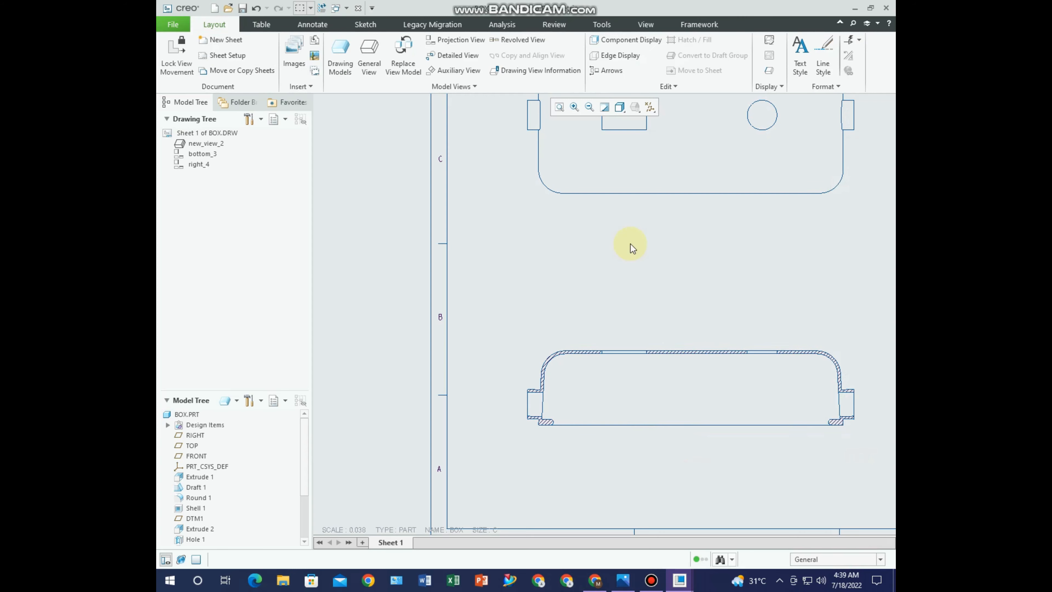
Examine the right projection view and the overall layout of the three views on the sheet
{"action": "scroll", "coordinate": [647, 397], "scroll_direction": "up", "scroll_amount": 2}
{"action": "middle_click_drag", "start_coordinate": [718, 425], "coordinate": [610, 435]}
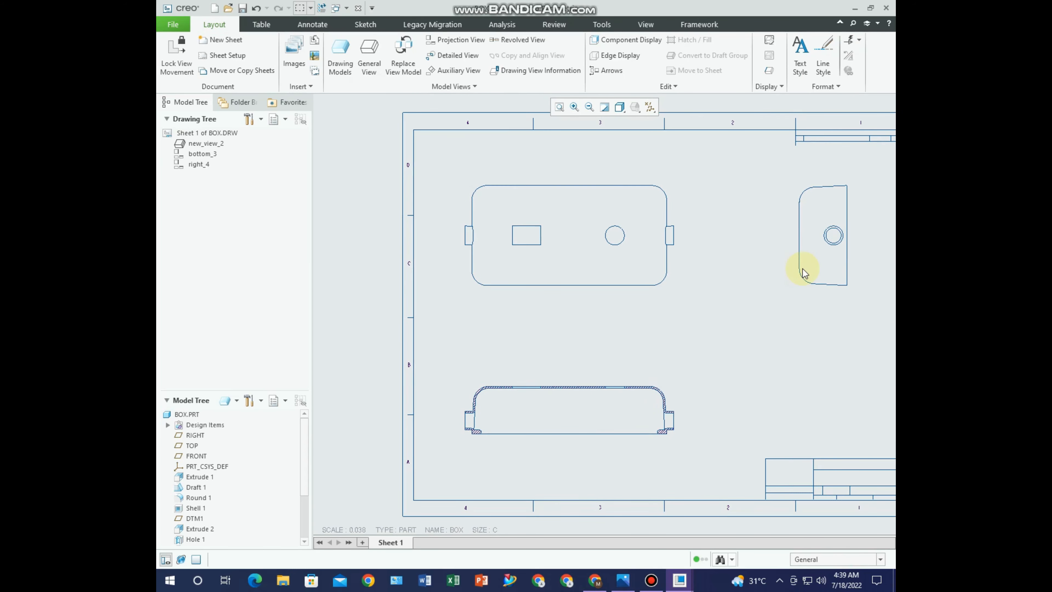
{"action": "scroll", "coordinate": [888, 24], "scroll_direction": "down", "scroll_amount": 1}
{"action": "scroll", "coordinate": [857, 70], "scroll_direction": "down", "scroll_amount": 2}
{"action": "scroll", "coordinate": [792, 274], "scroll_direction": "down", "scroll_amount": 4}
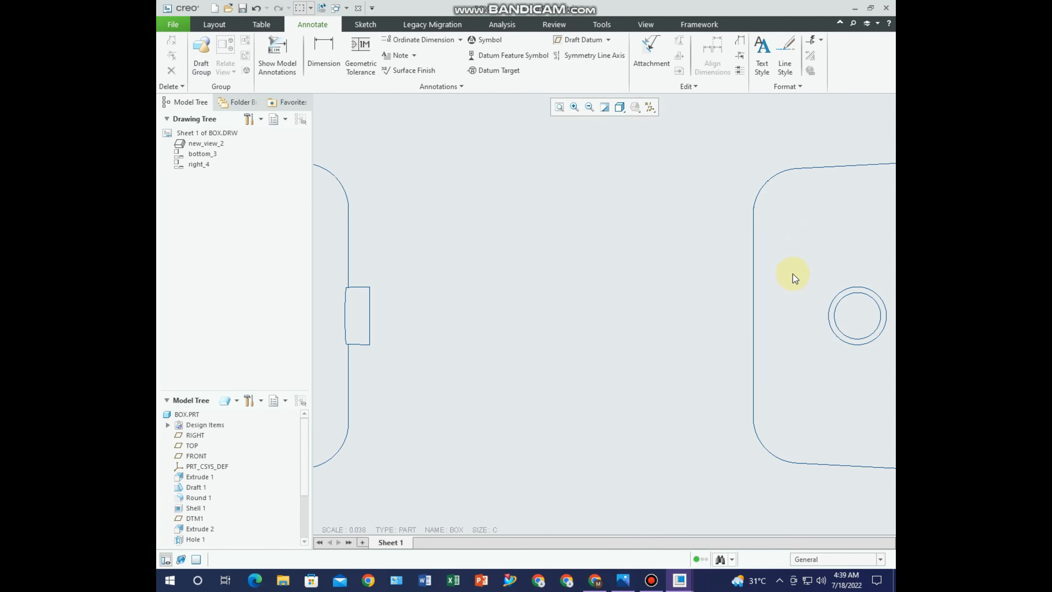
{"action": "scroll", "coordinate": [752, 275], "scroll_direction": "up", "scroll_amount": 2}
{"action": "scroll", "coordinate": [803, 290], "scroll_direction": "up", "scroll_amount": 5}
{"action": "scroll", "coordinate": [651, 411], "scroll_direction": "down", "scroll_amount": 3}
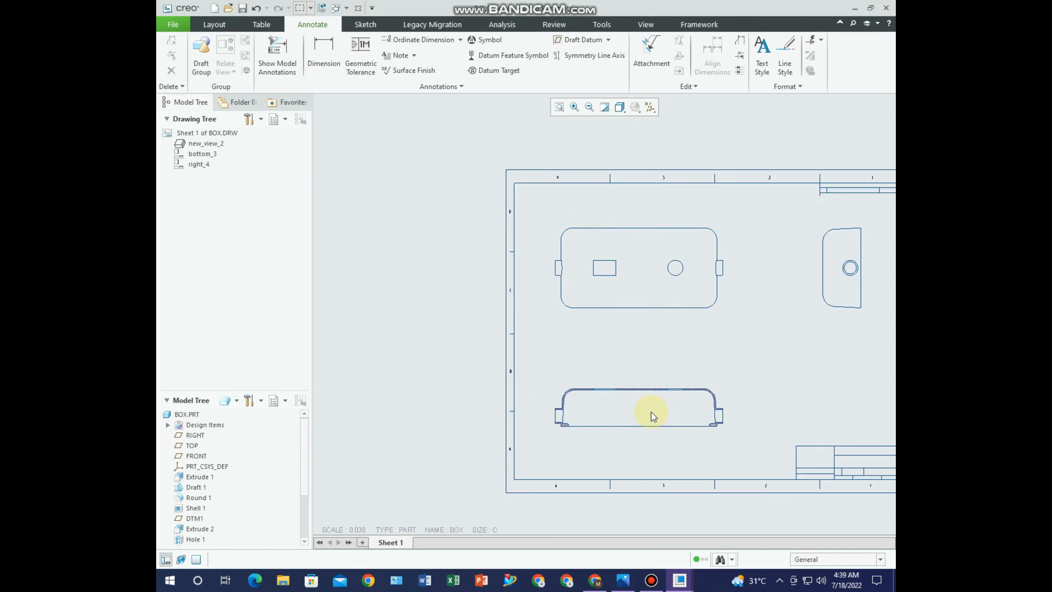
{"action": "middle_click_drag", "start_coordinate": [651, 412], "coordinate": [563, 390]}
{"action": "scroll", "coordinate": [383, 340], "scroll_direction": "up", "scroll_amount": 3}
{"action": "middle_click_drag", "start_coordinate": [596, 299], "coordinate": [622, 361]}
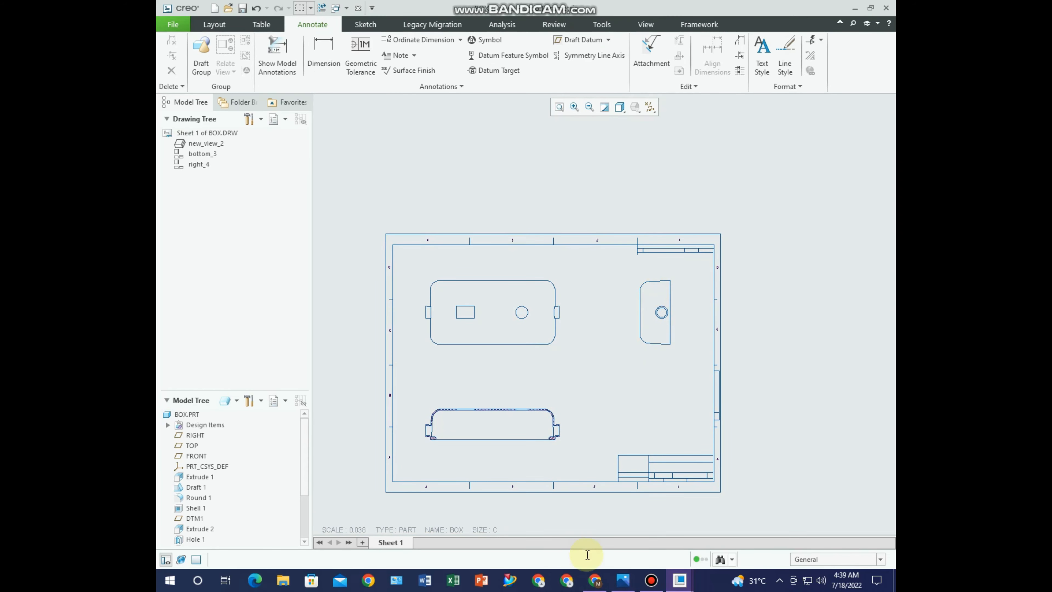
Switch to the BOX part window and orient the model to show its open interior
{"action": "mouse_move", "coordinate": [679, 582]}
{"action": "left_click", "coordinate": [648, 547]}
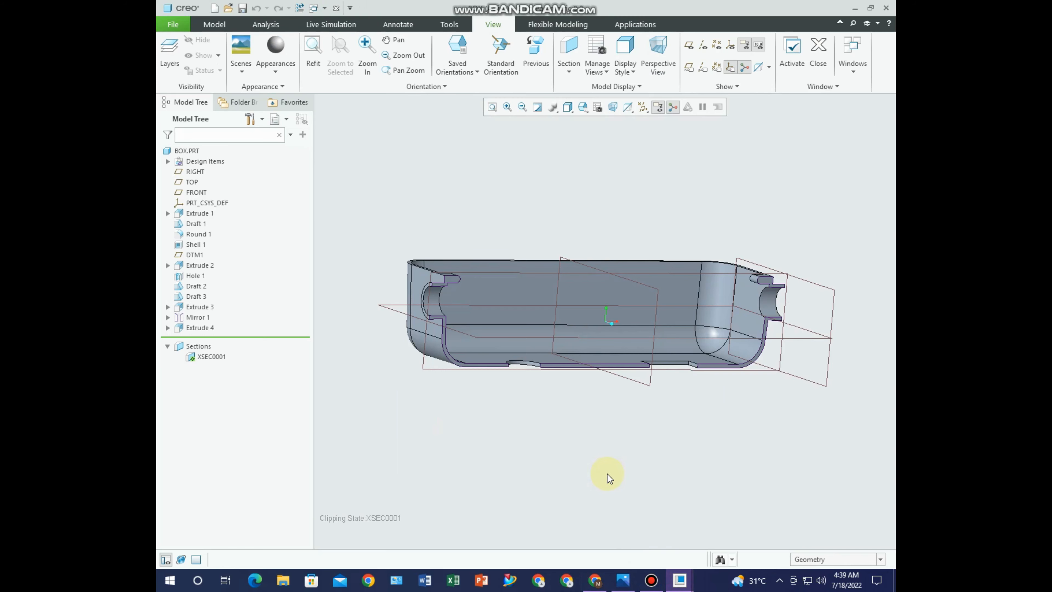
{"action": "middle_click_drag", "start_coordinate": [404, 421], "coordinate": [414, 467]}
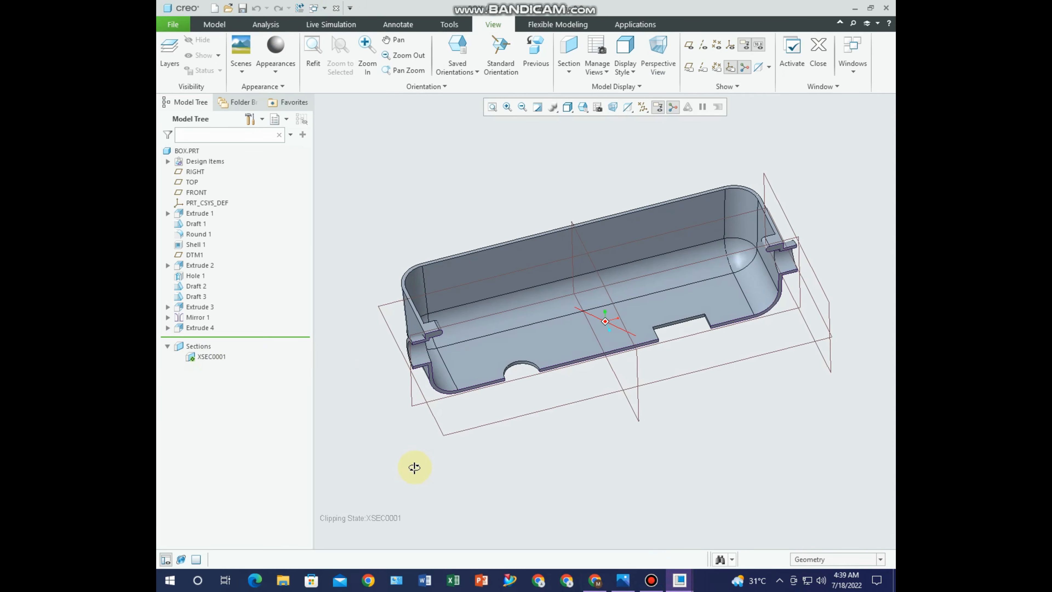
{"action": "left_click", "coordinate": [567, 70]}
{"action": "left_click", "coordinate": [582, 85]}
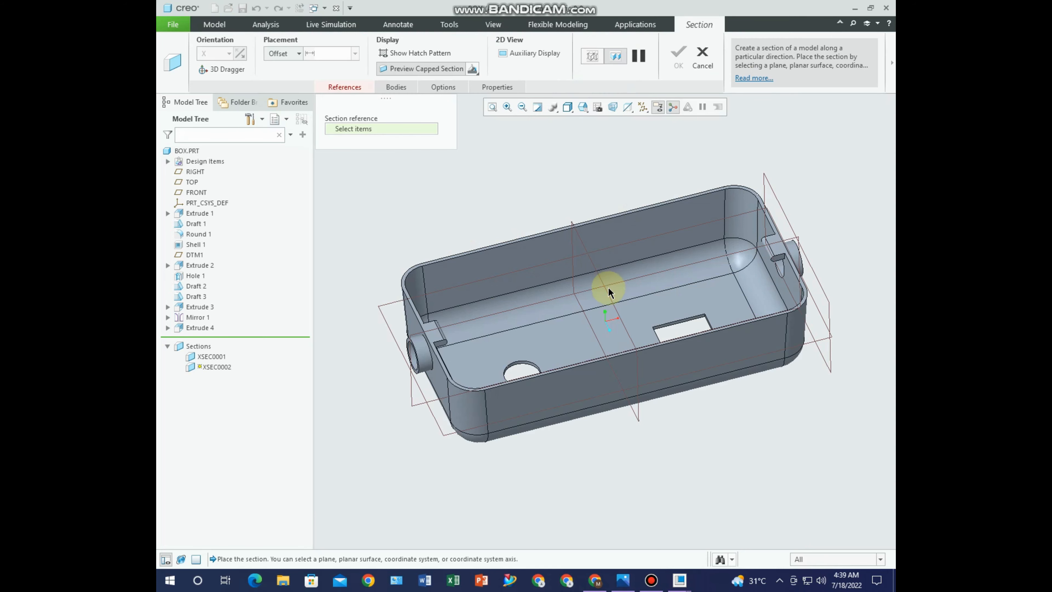
{"action": "left_click", "coordinate": [701, 58]}
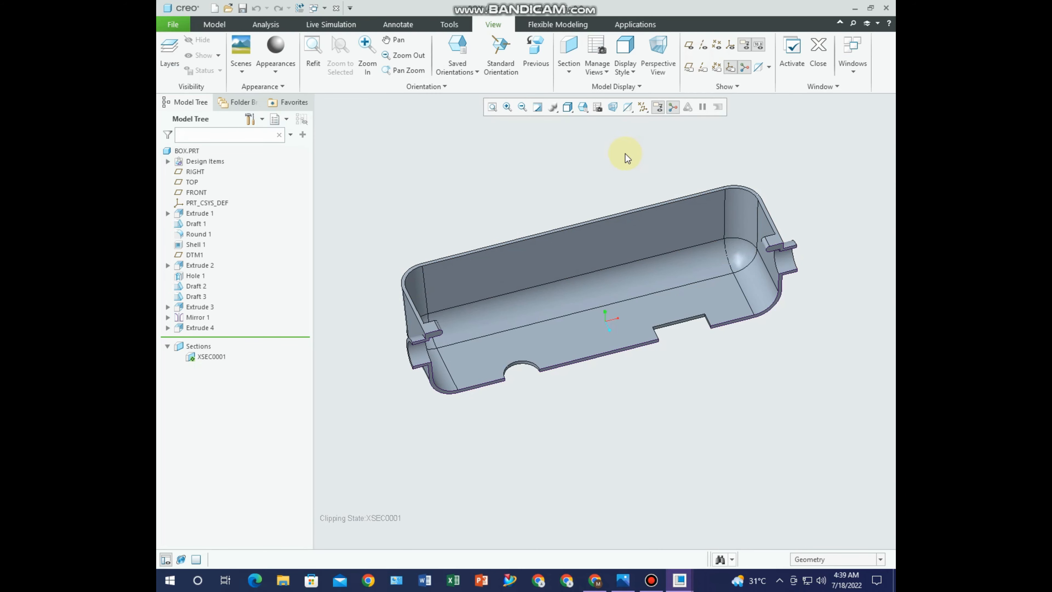
Start a new planar section of the box and turn on all datum display for choosing its reference
{"action": "left_click", "coordinate": [568, 68]}
{"action": "left_click", "coordinate": [581, 86]}
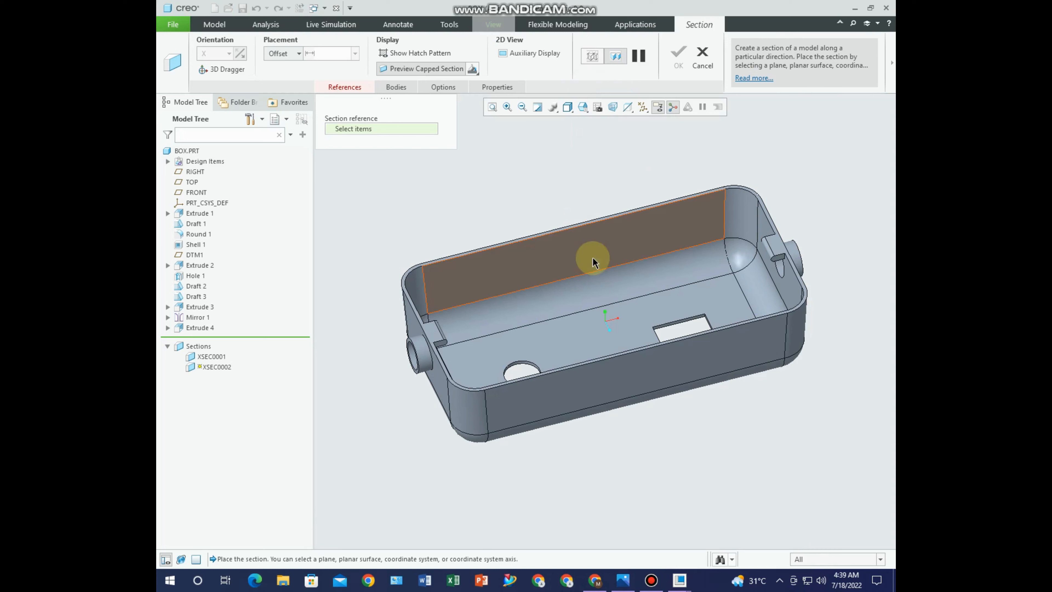
{"action": "left_click", "coordinate": [643, 108]}
{"action": "left_click", "coordinate": [643, 121]}
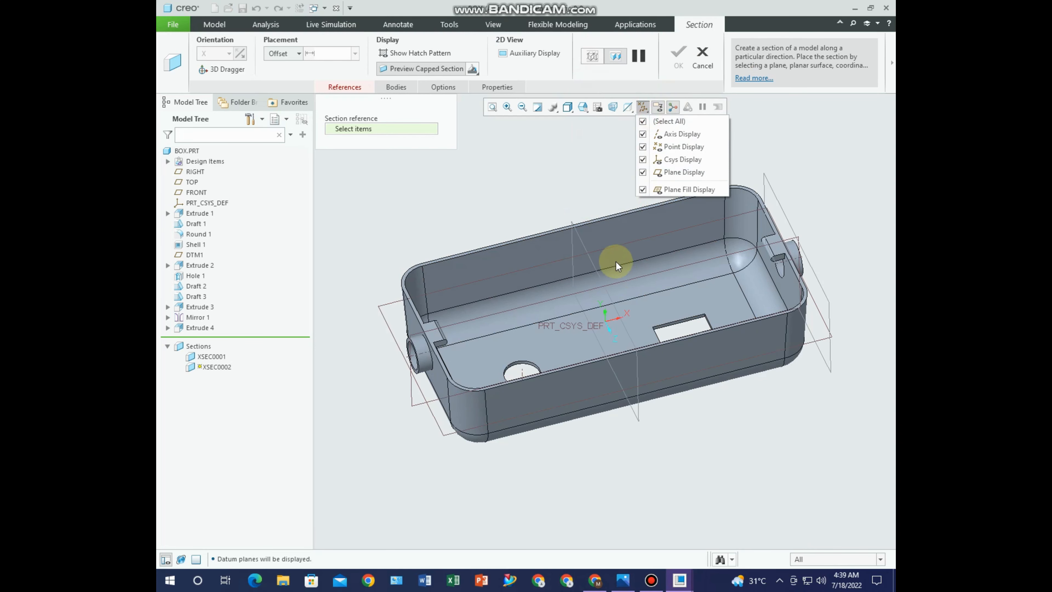
Create a planar section of the box parallel to the RIGHT datum plane, offset about 2.06 from it
{"action": "left_click", "coordinate": [515, 148]}
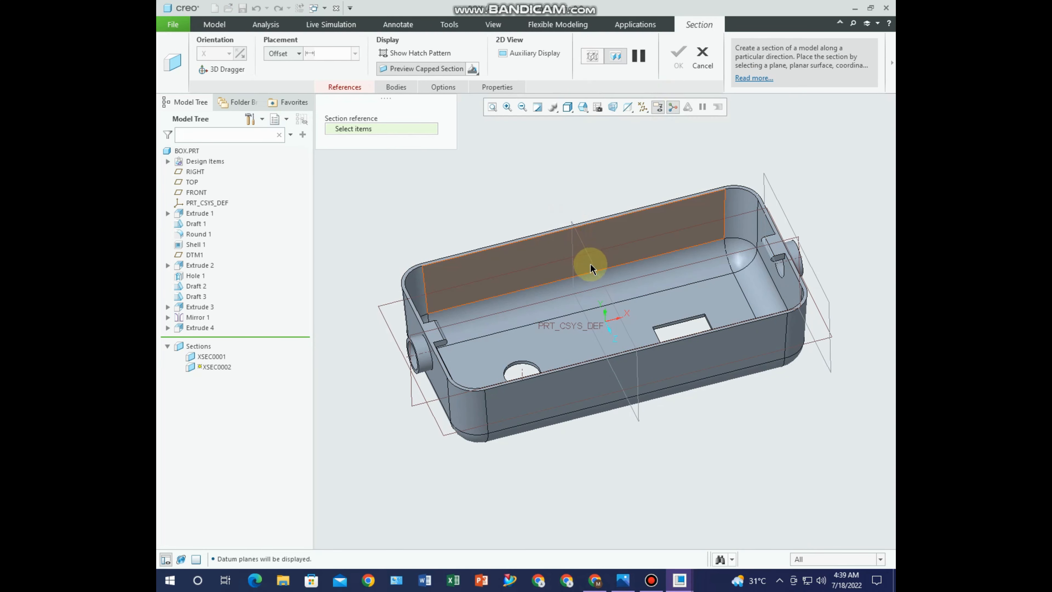
{"action": "left_click", "coordinate": [611, 303]}
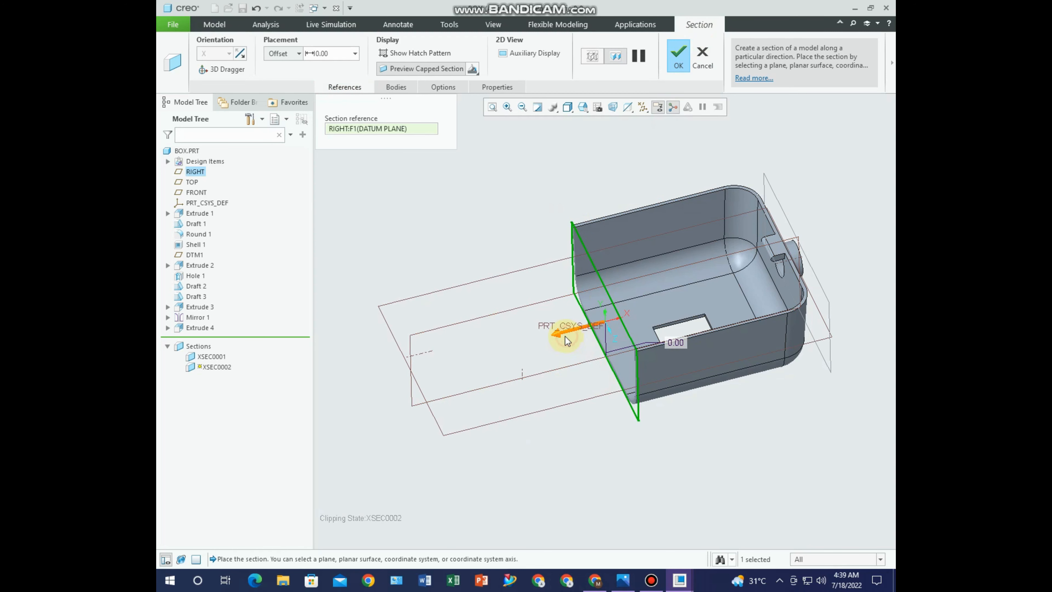
{"action": "left_click_drag", "start_coordinate": [565, 336], "coordinate": [554, 336]}
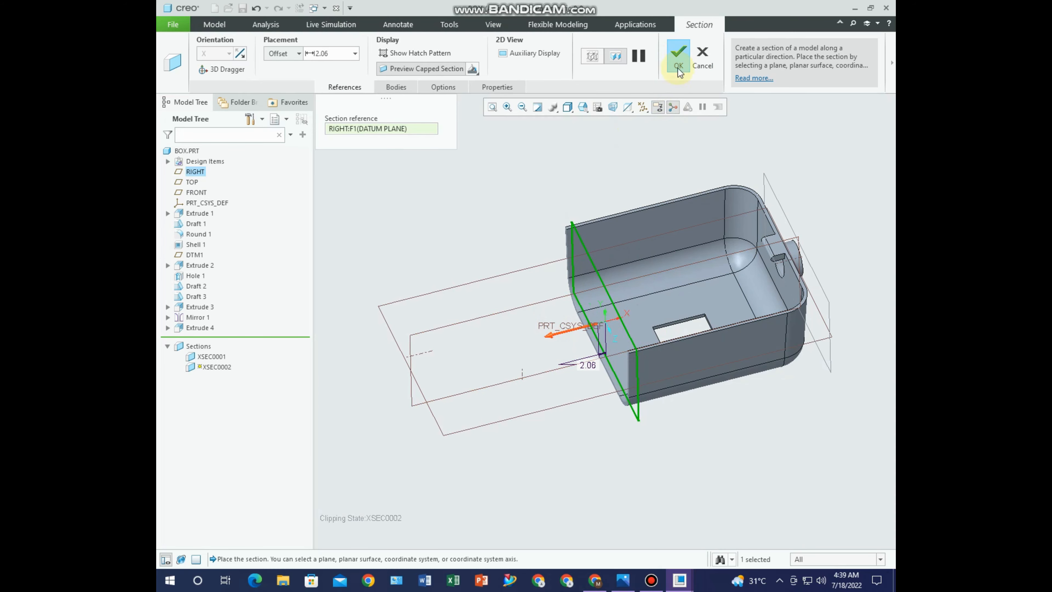
{"action": "left_click", "coordinate": [678, 66]}
{"action": "mouse_move", "coordinate": [543, 287]}
{"action": "middle_mouse_down"}
{"action": "mouse_move", "coordinate": [573, 254]}
{"action": "mouse_move", "coordinate": [545, 274]}
{"action": "middle_mouse_up"}
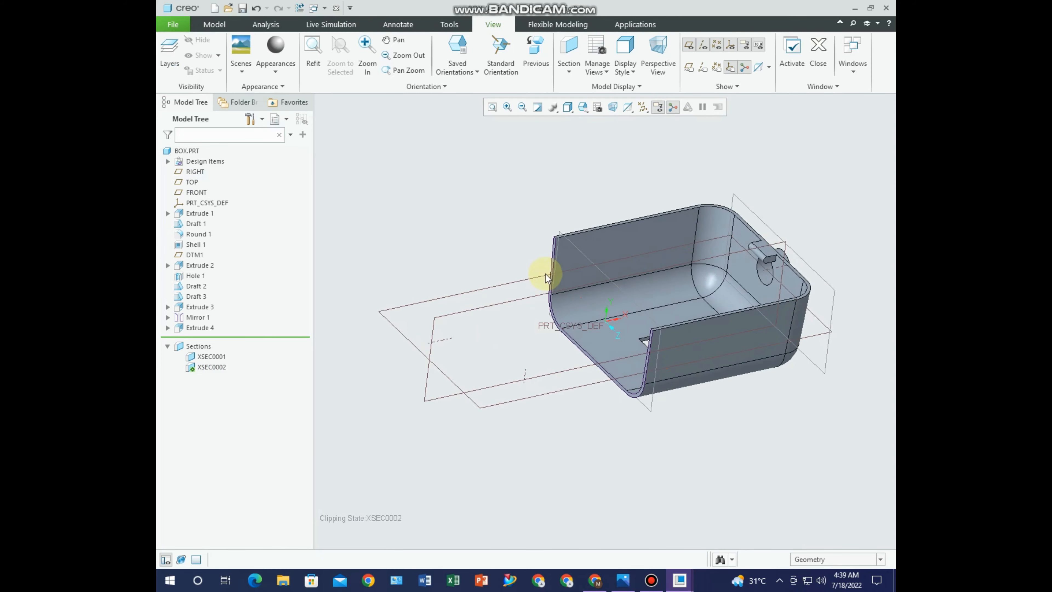
{"action": "scroll", "coordinate": [515, 262], "scroll_direction": "down", "scroll_amount": 3}
{"action": "scroll", "coordinate": [518, 265], "scroll_direction": "up", "scroll_amount": 3}
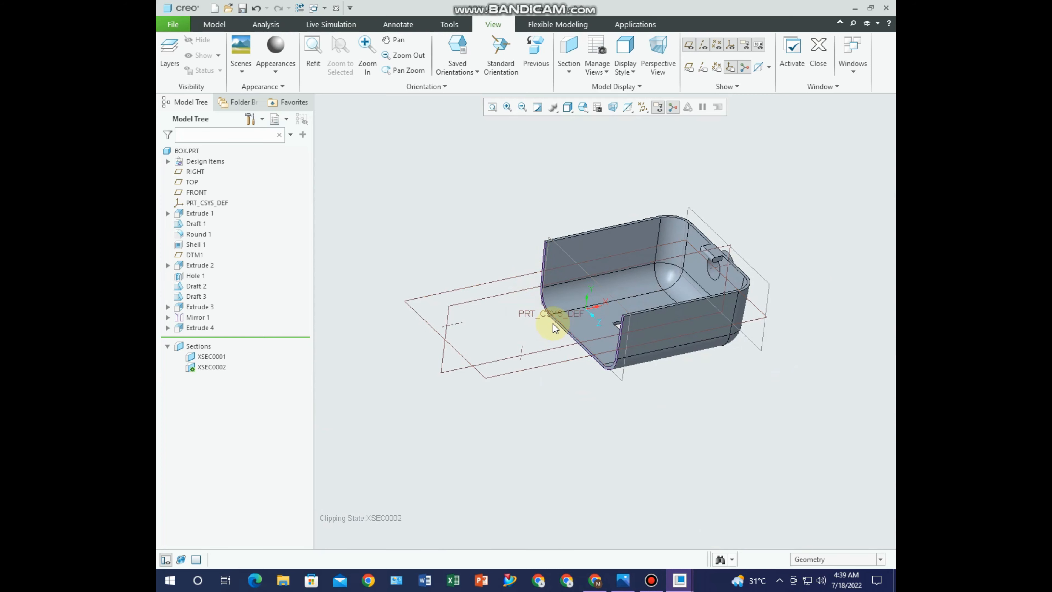
Switch to the BOX drawing and turn off the display of datum planes, axes, points and coordinate systems
{"action": "mouse_move", "coordinate": [679, 580]}
{"action": "left_click", "coordinate": [727, 538]}
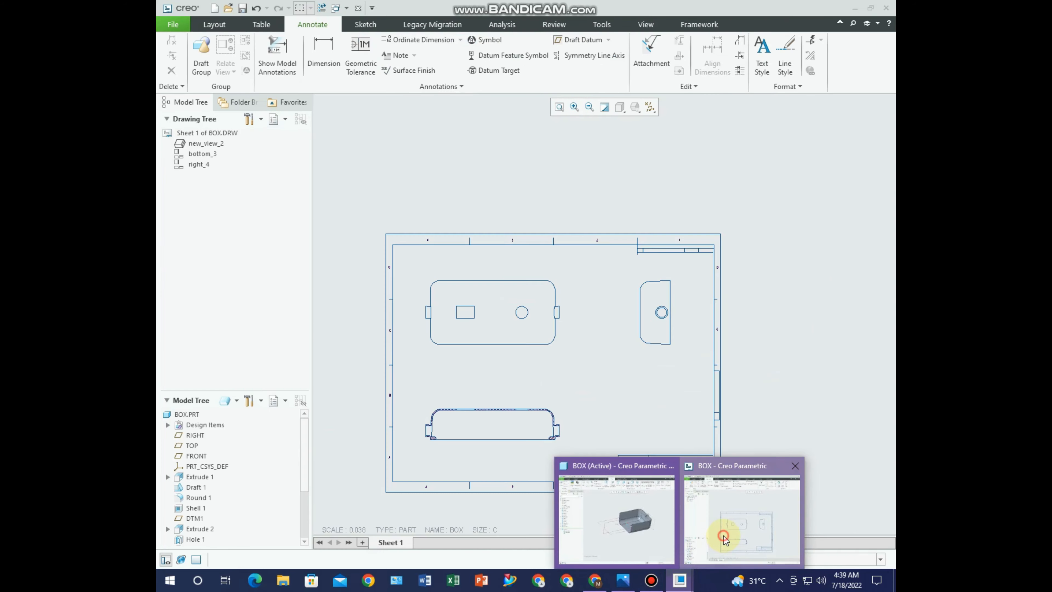
{"action": "scroll", "coordinate": [586, 391], "scroll_direction": "down", "scroll_amount": 3}
{"action": "scroll", "coordinate": [588, 395], "scroll_direction": "up", "scroll_amount": 2}
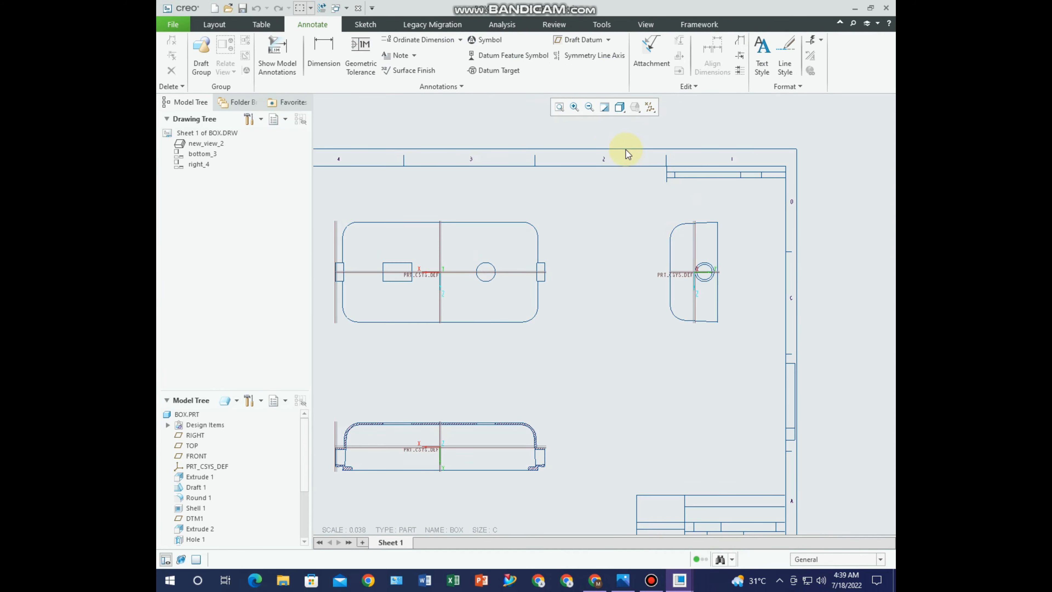
{"action": "left_click", "coordinate": [653, 121]}
Turn the right_4 projection view into a full 2D cross-section using XSEC0002
{"action": "left_click", "coordinate": [688, 257]}
{"action": "left_click", "coordinate": [698, 189]}
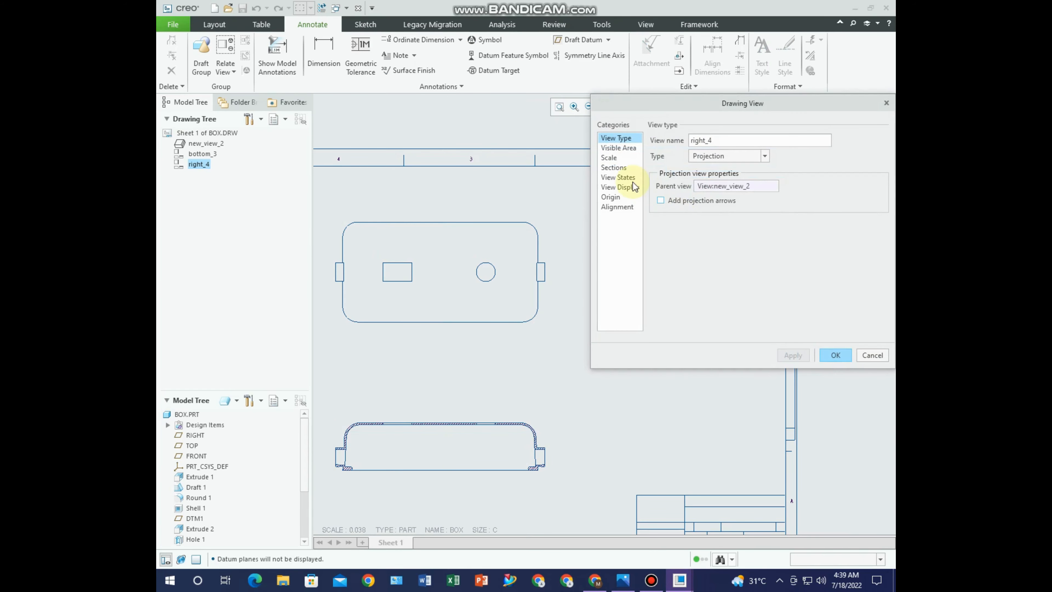
{"action": "left_click", "coordinate": [626, 168]}
{"action": "left_click", "coordinate": [653, 148]}
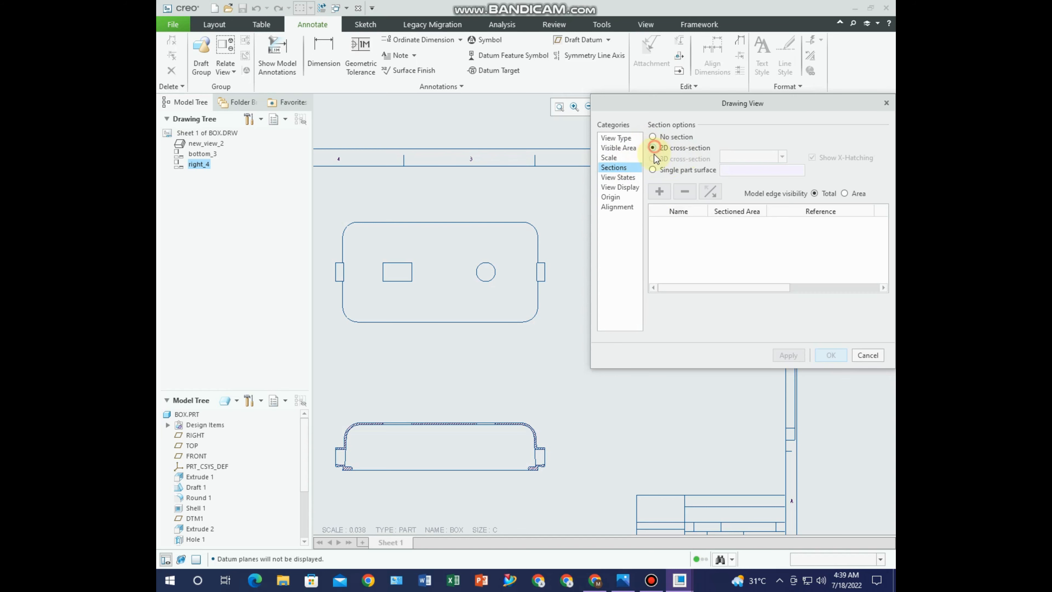
{"action": "left_click", "coordinate": [658, 192]}
{"action": "left_click", "coordinate": [673, 257]}
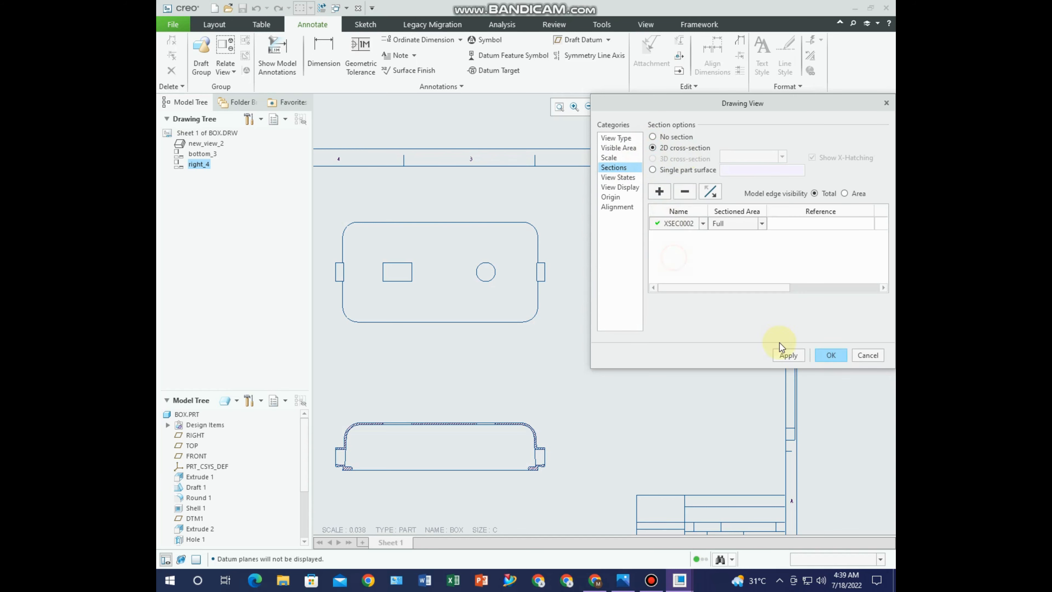
{"action": "left_click", "coordinate": [835, 357]}
{"action": "left_click", "coordinate": [711, 377]}
Halve the overall hatch spacing of the cross-hatching in the right_4 section view
{"action": "scroll", "coordinate": [645, 272], "scroll_direction": "down", "scroll_amount": 4}
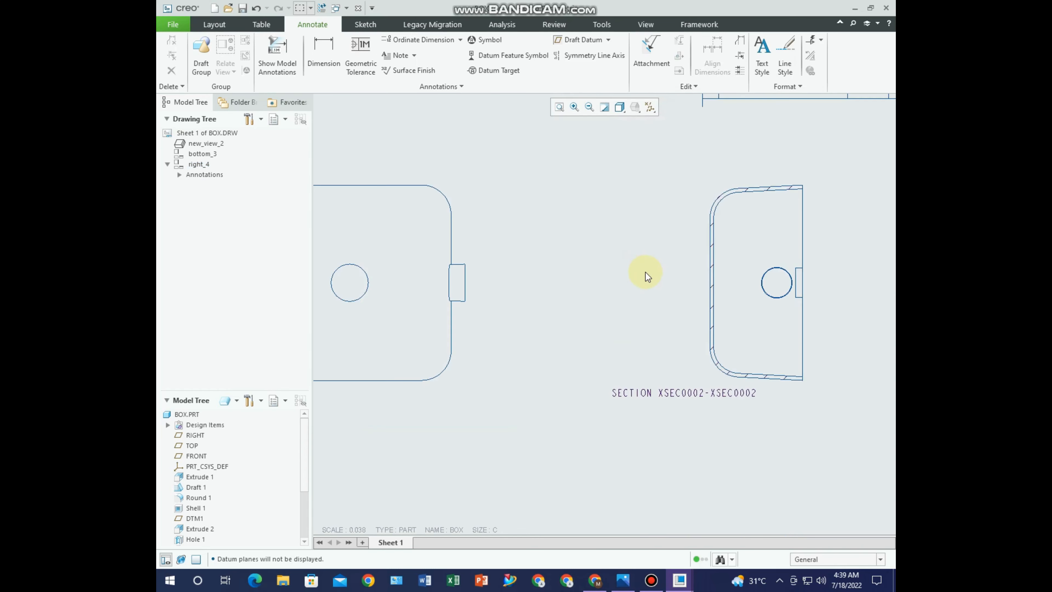
{"action": "middle_click_drag", "start_coordinate": [648, 273], "coordinate": [720, 274]}
{"action": "scroll", "coordinate": [869, 204], "scroll_direction": "down", "scroll_amount": 4}
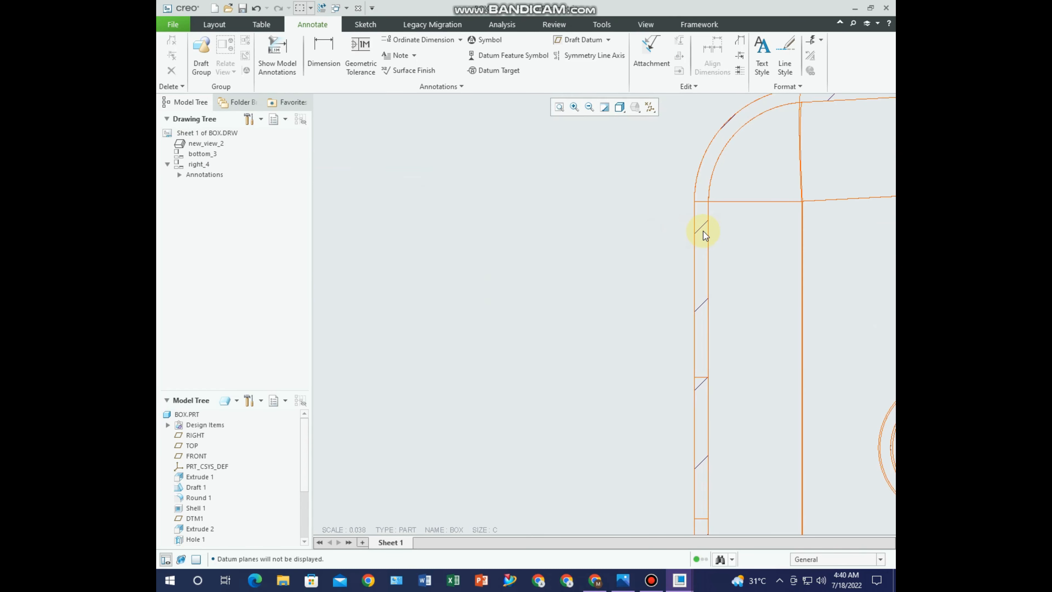
{"action": "left_click", "coordinate": [632, 281]}
{"action": "left_click", "coordinate": [701, 231]}
{"action": "scroll", "coordinate": [697, 236], "scroll_direction": "up", "scroll_amount": 3}
{"action": "scroll", "coordinate": [732, 250], "scroll_direction": "down", "scroll_amount": 4}
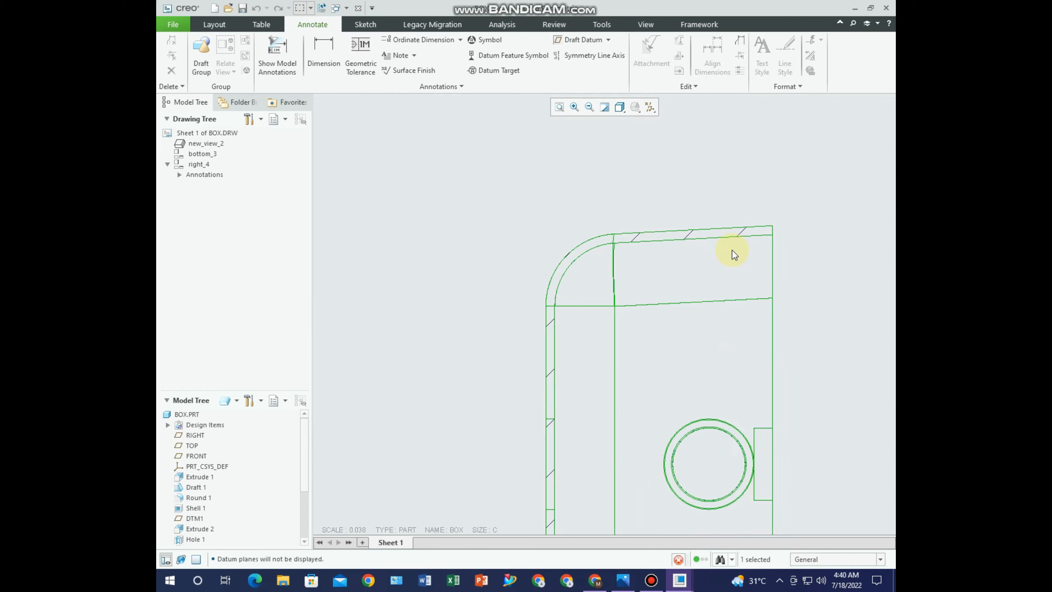
{"action": "left_click", "coordinate": [746, 227]}
{"action": "left_click", "coordinate": [620, 156]}
{"action": "left_click", "coordinate": [214, 24]}
{"action": "double_click", "coordinate": [741, 229]}
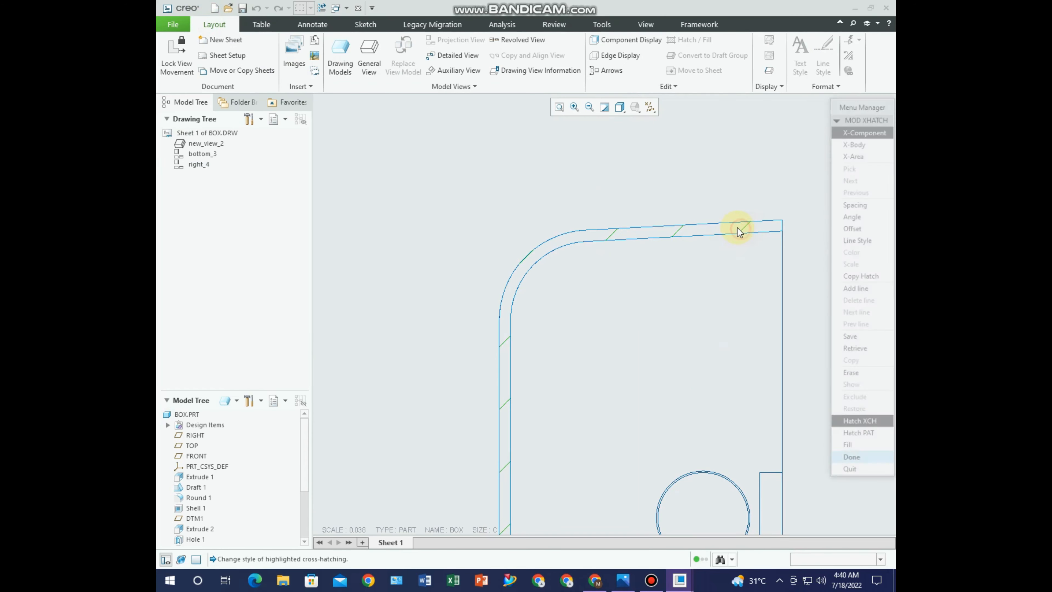
{"action": "left_click", "coordinate": [855, 203]}
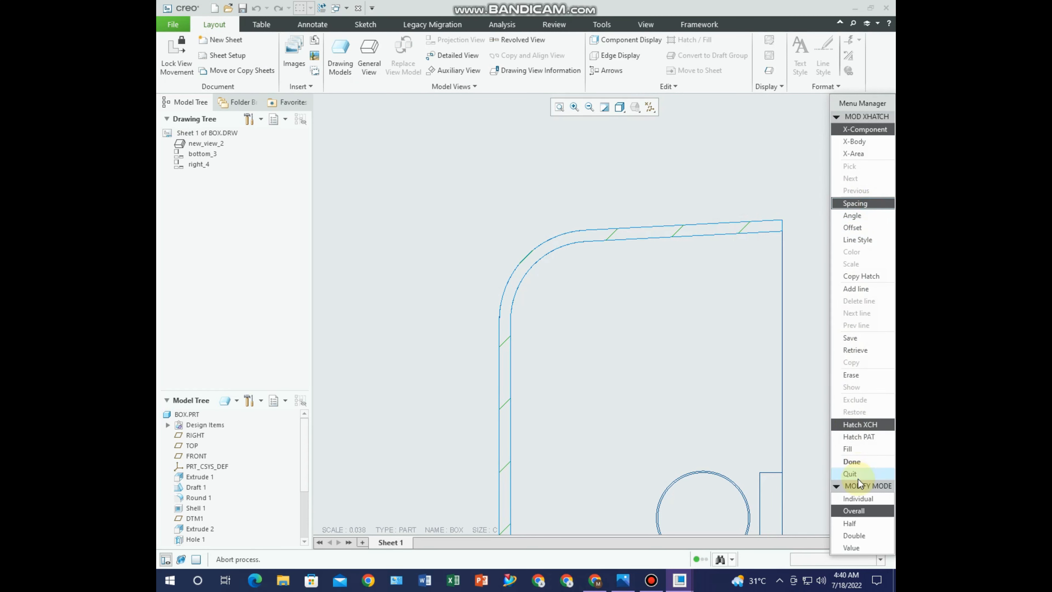
{"action": "left_click", "coordinate": [861, 524]}
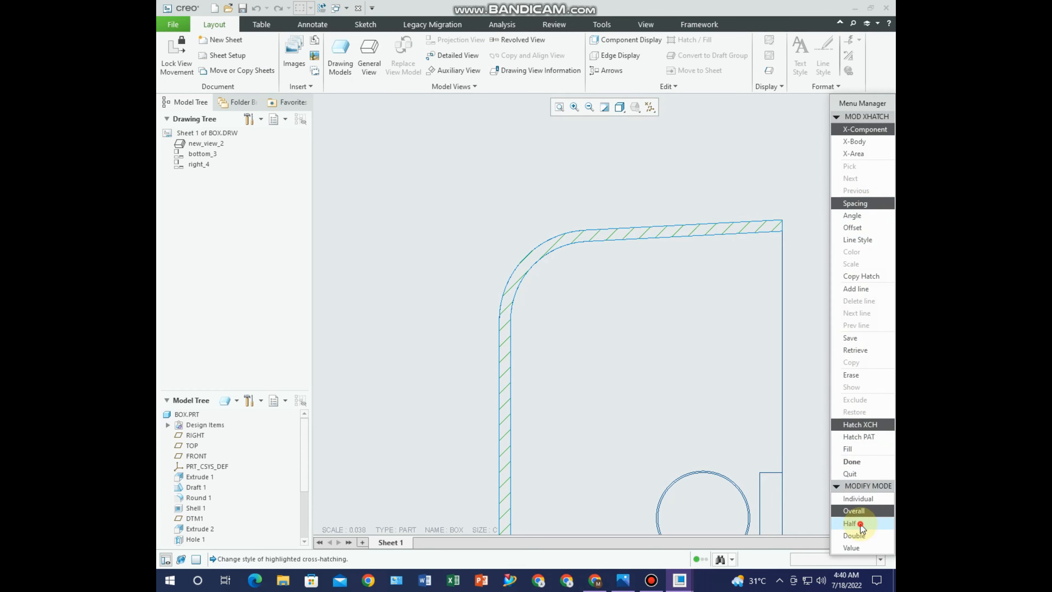
{"action": "left_click", "coordinate": [850, 460]}
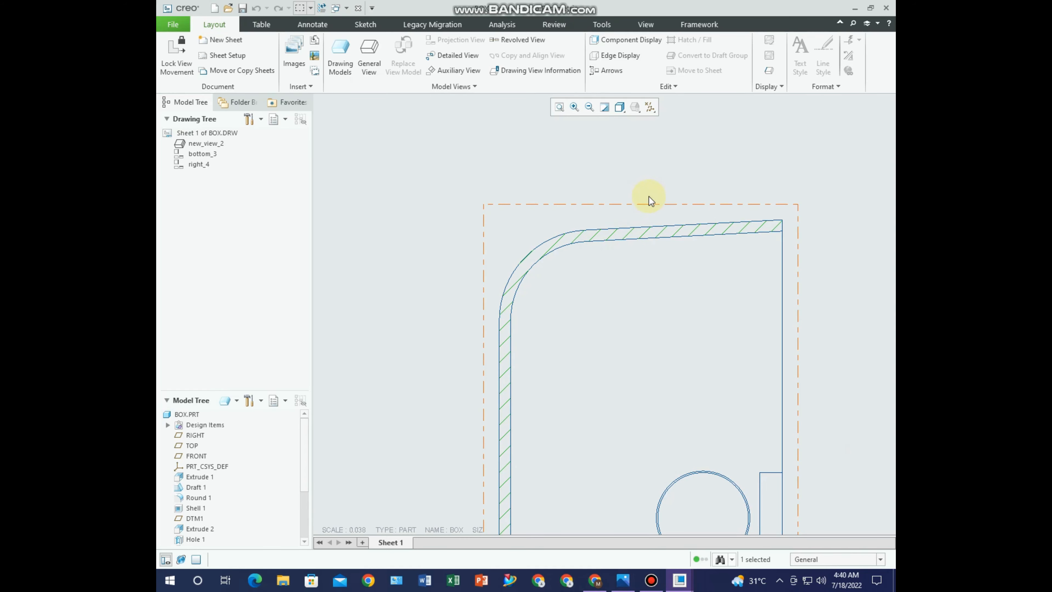
Show all model axes (A_1, A_3 and A_5) as centre lines in the new_view_2 view
{"action": "scroll", "coordinate": [711, 296], "scroll_direction": "up", "scroll_amount": 4}
{"action": "middle_click_drag", "start_coordinate": [712, 296], "coordinate": [757, 277]}
{"action": "middle_click_drag", "start_coordinate": [562, 381], "coordinate": [632, 330]}
{"action": "scroll", "coordinate": [640, 387], "scroll_direction": "up", "scroll_amount": 2}
{"action": "mouse_move", "coordinate": [640, 384]}
{"action": "middle_mouse_down"}
{"action": "mouse_move", "coordinate": [663, 360]}
{"action": "mouse_move", "coordinate": [641, 385]}
{"action": "middle_mouse_up"}
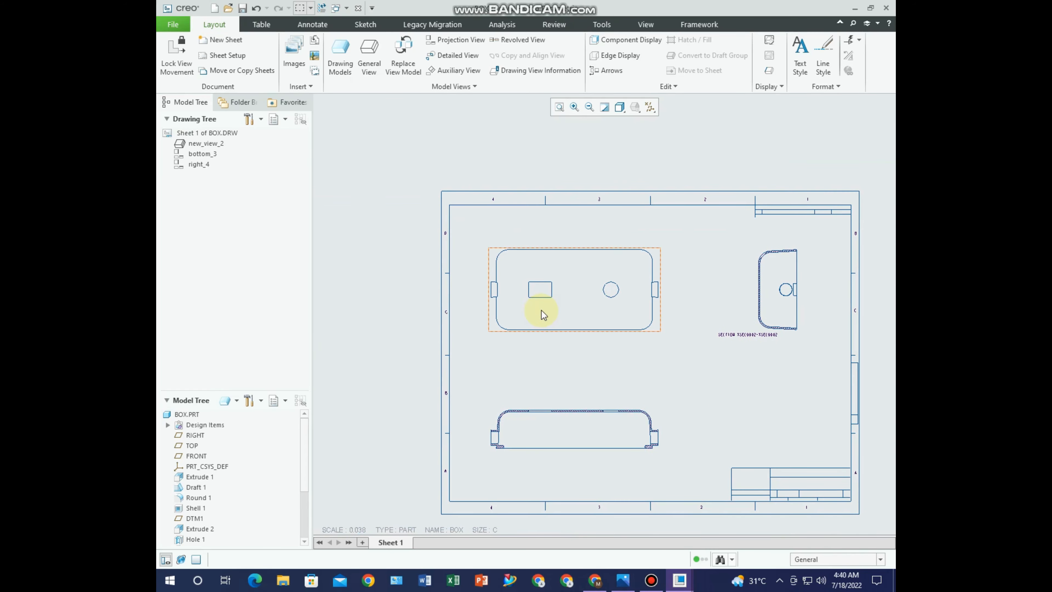
{"action": "scroll", "coordinate": [541, 310], "scroll_direction": "down", "scroll_amount": 2}
{"action": "left_click", "coordinate": [532, 279]}
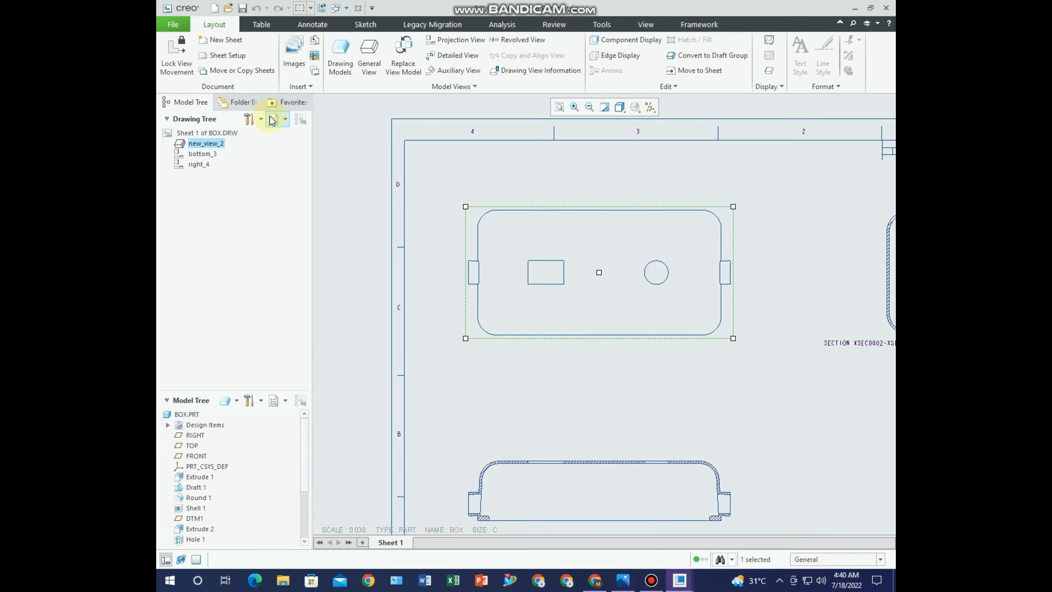
{"action": "left_click", "coordinate": [312, 24]}
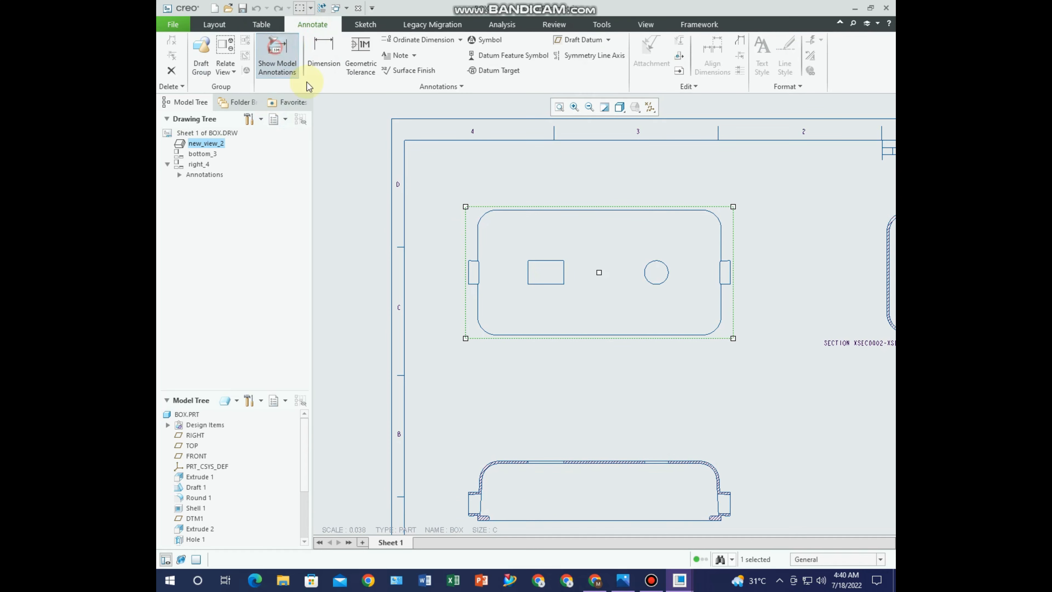
{"action": "left_click", "coordinate": [294, 71]}
{"action": "left_click", "coordinate": [846, 129]}
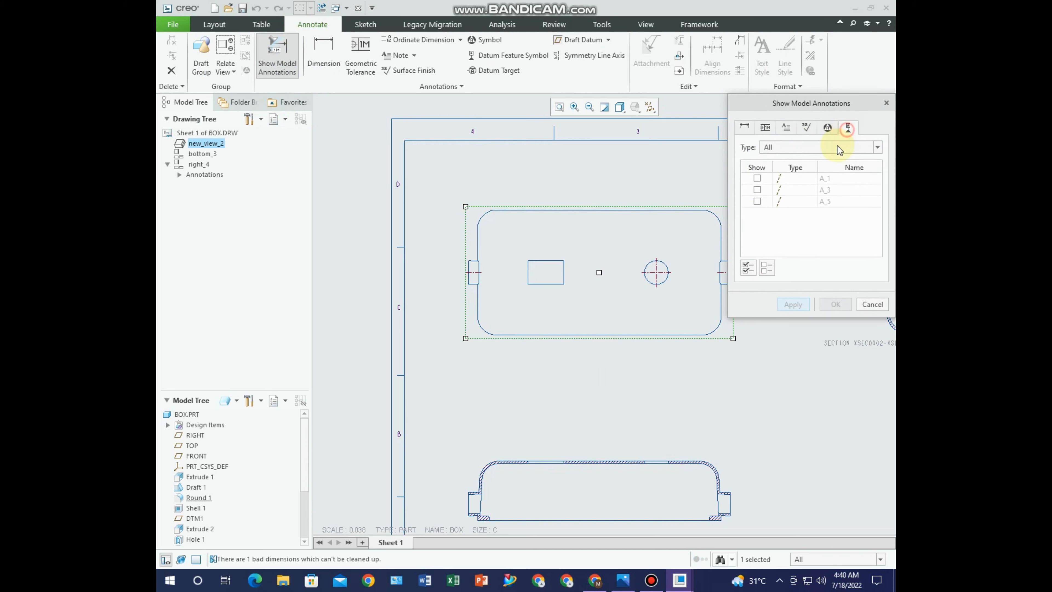
{"action": "left_click", "coordinate": [834, 304]}
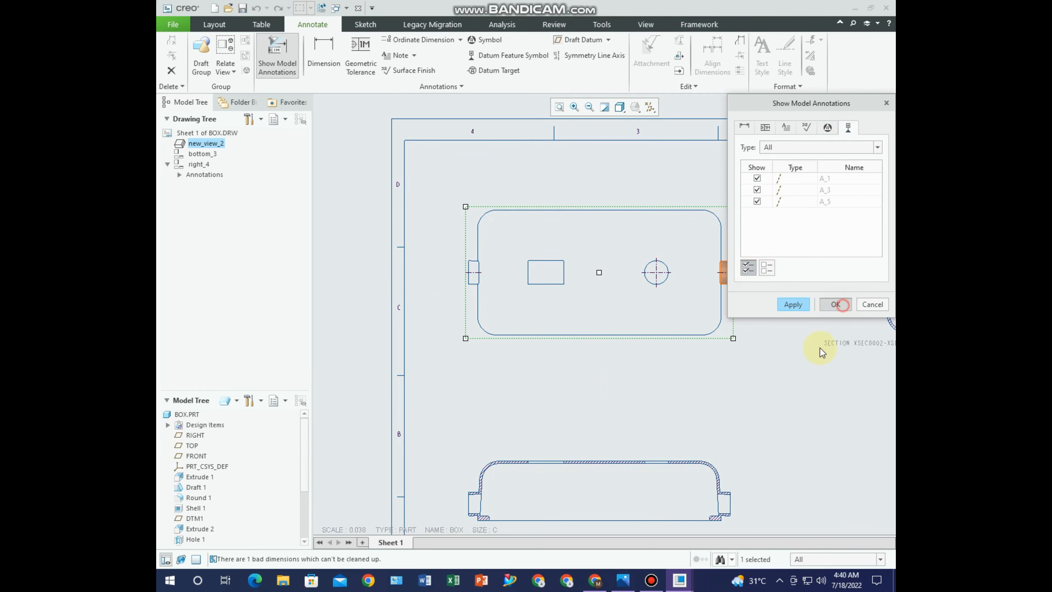
Show all model axes as centre lines in the bottom_3 section view
{"action": "middle_click_drag", "start_coordinate": [697, 399], "coordinate": [714, 333]}
{"action": "left_click", "coordinate": [640, 412]}
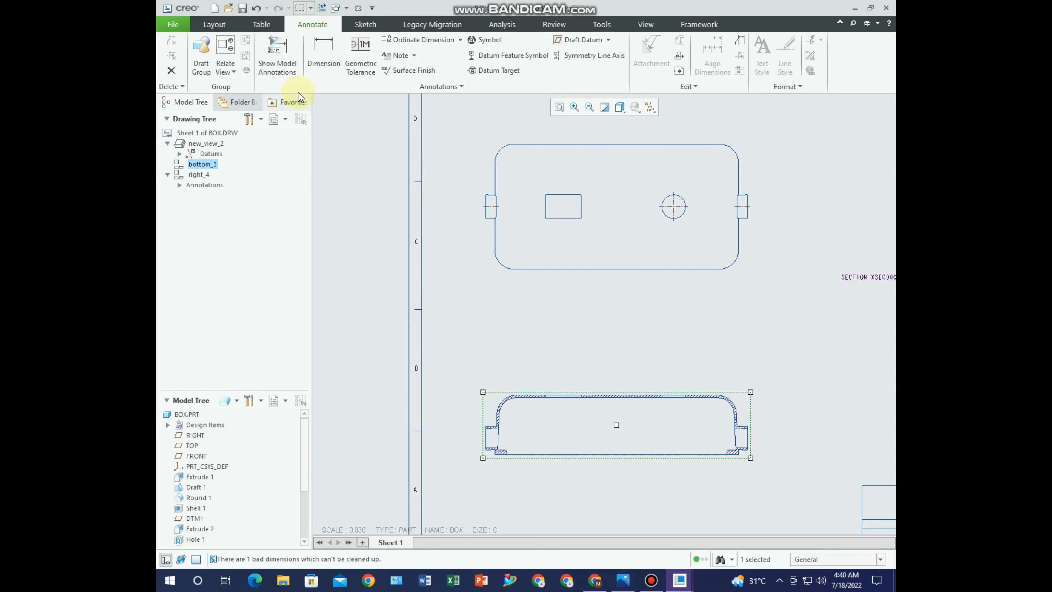
{"action": "left_click", "coordinate": [291, 71]}
{"action": "left_click", "coordinate": [741, 272]}
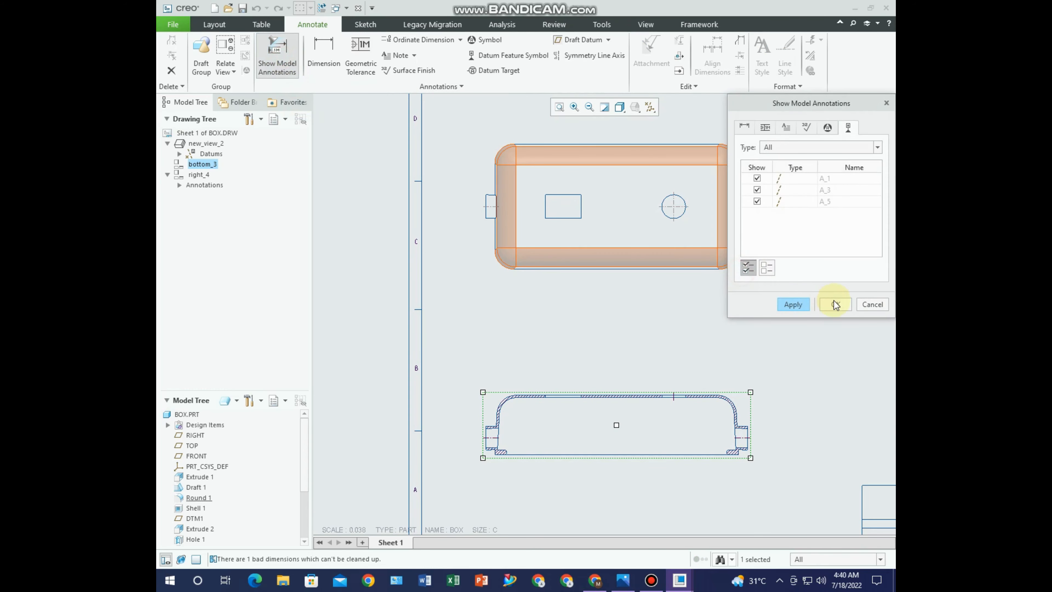
{"action": "left_click", "coordinate": [834, 301]}
{"action": "left_click", "coordinate": [700, 360]}
Show the model axes as centre lines in the right_4 section view
{"action": "middle_click_drag", "start_coordinate": [701, 360], "coordinate": [578, 362]}
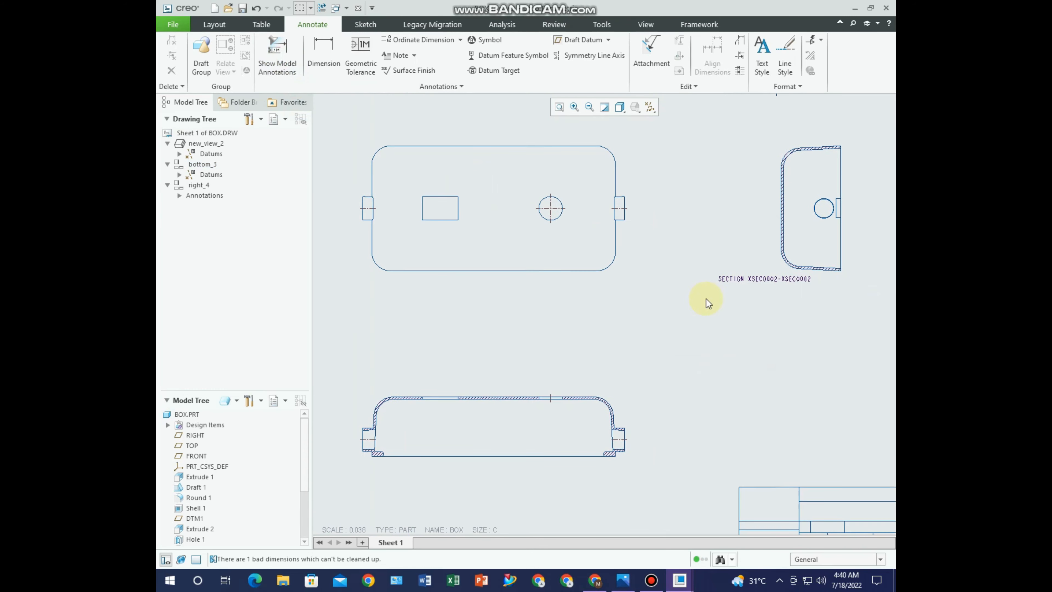
{"action": "left_click", "coordinate": [804, 240]}
{"action": "left_click", "coordinate": [277, 53]}
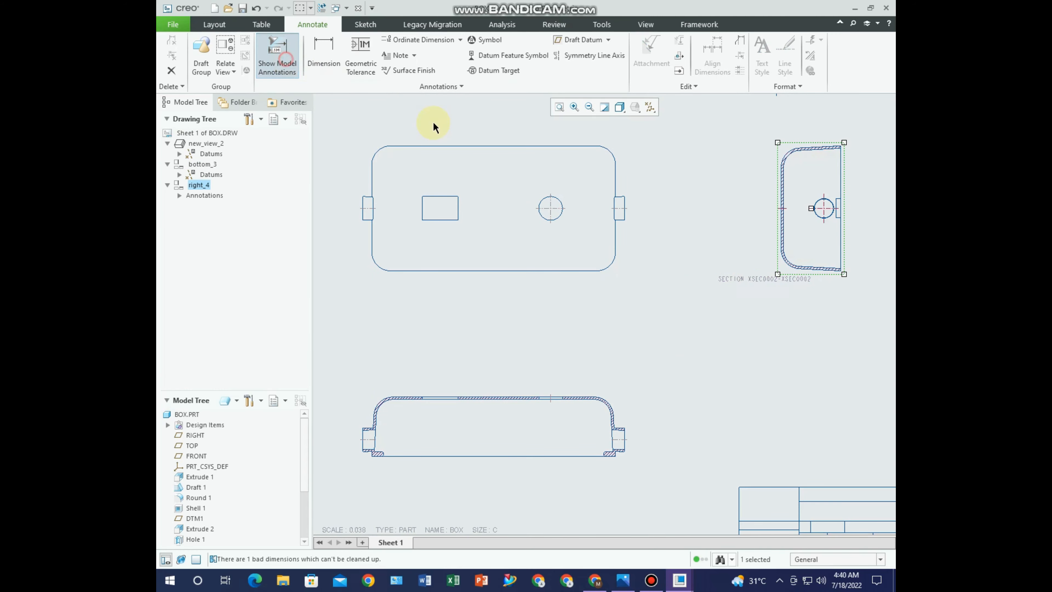
{"action": "left_click", "coordinate": [835, 304]}
{"action": "middle_click_drag", "start_coordinate": [575, 353], "coordinate": [706, 379]}
{"action": "left_click", "coordinate": [329, 56]}
{"action": "scroll", "coordinate": [520, 226], "scroll_direction": "down", "scroll_amount": 1}
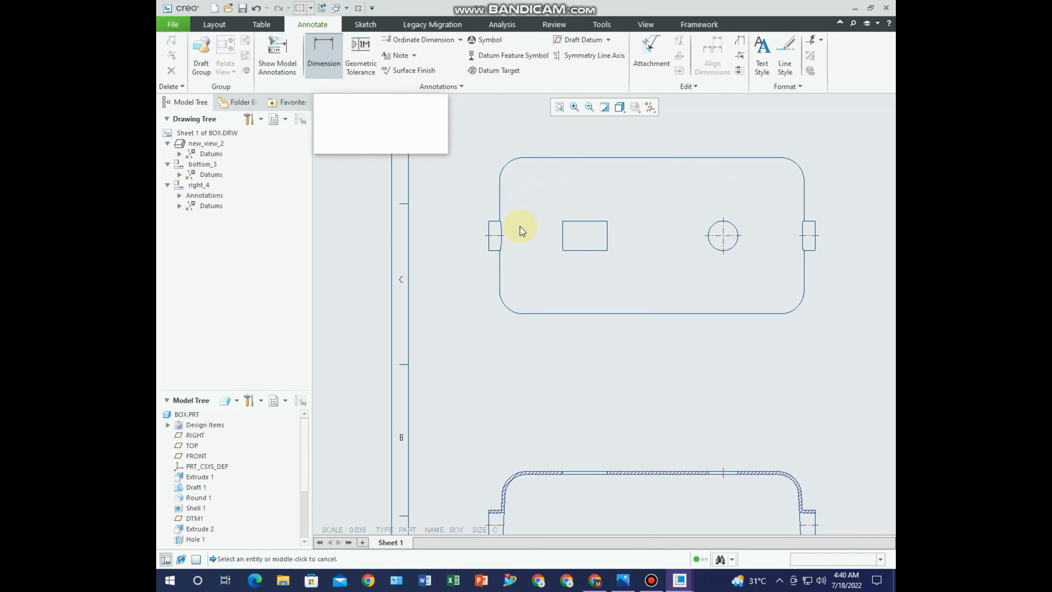
{"action": "left_click", "coordinate": [499, 202]}
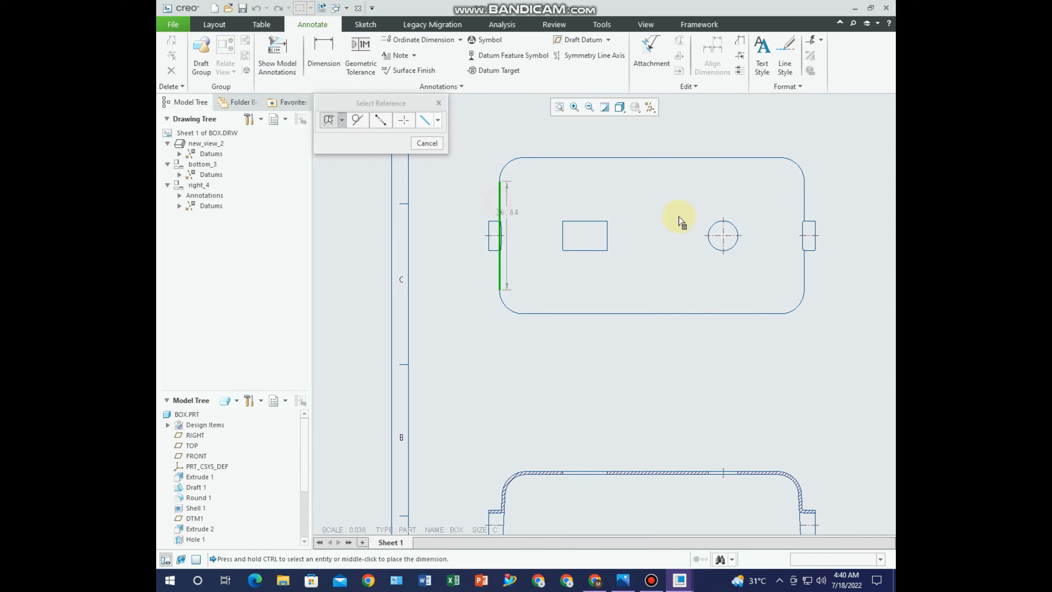
{"action": "left_click", "coordinate": [801, 204], "text": "ctrl"}
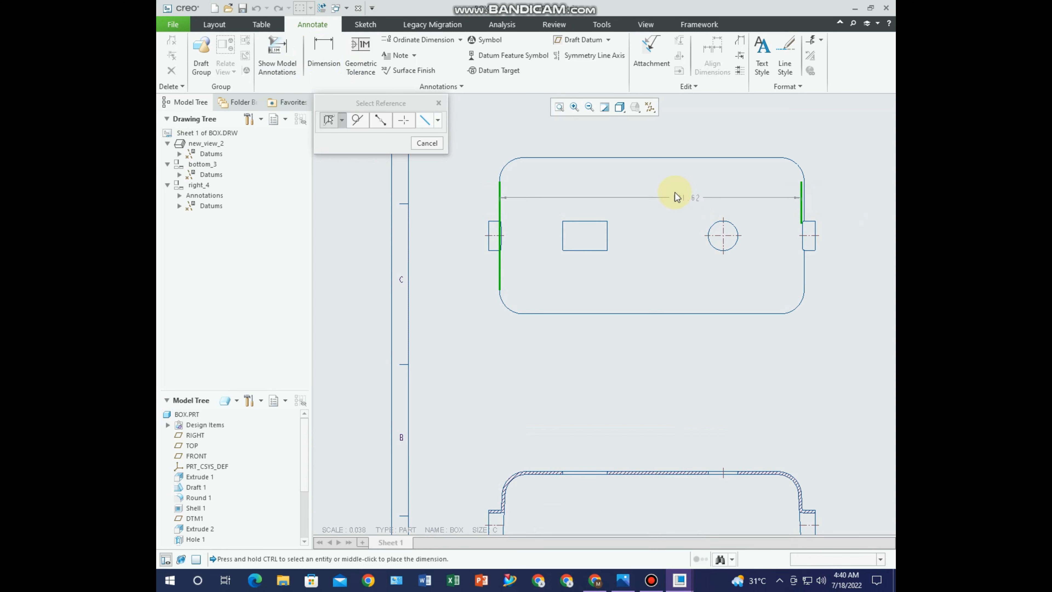
{"action": "left_click", "coordinate": [437, 145]}
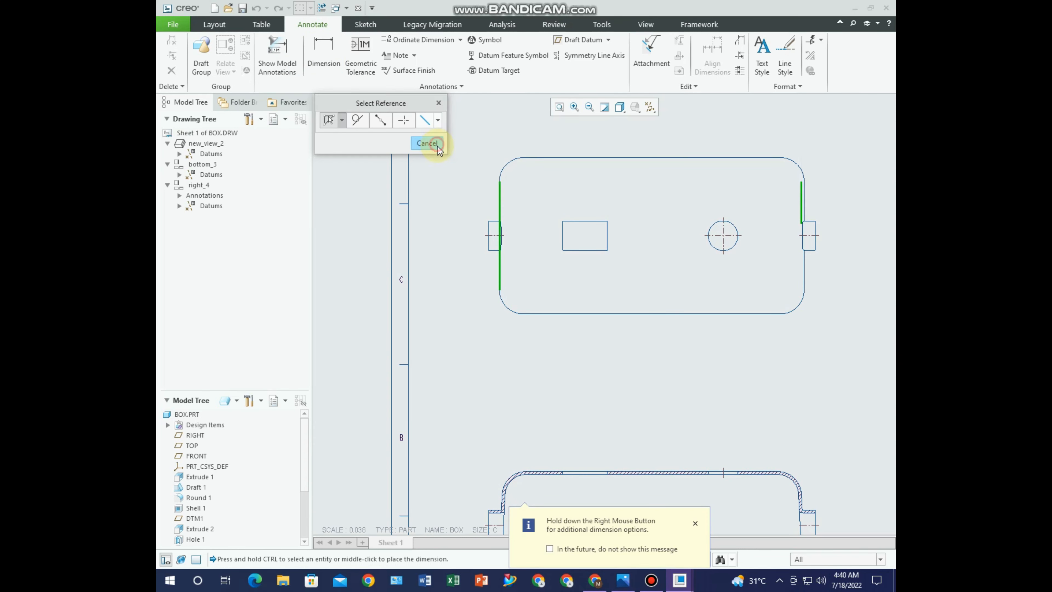
{"action": "scroll", "coordinate": [520, 184], "scroll_direction": "down", "scroll_amount": 3}
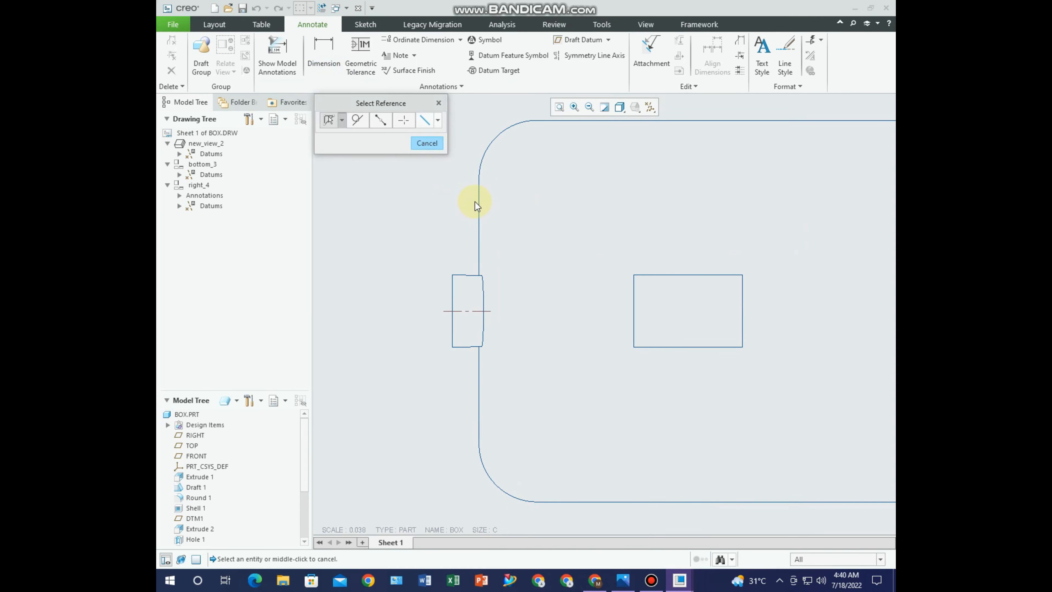
{"action": "left_click", "coordinate": [480, 260]}
{"action": "scroll", "coordinate": [458, 270], "scroll_direction": "up", "scroll_amount": 5}
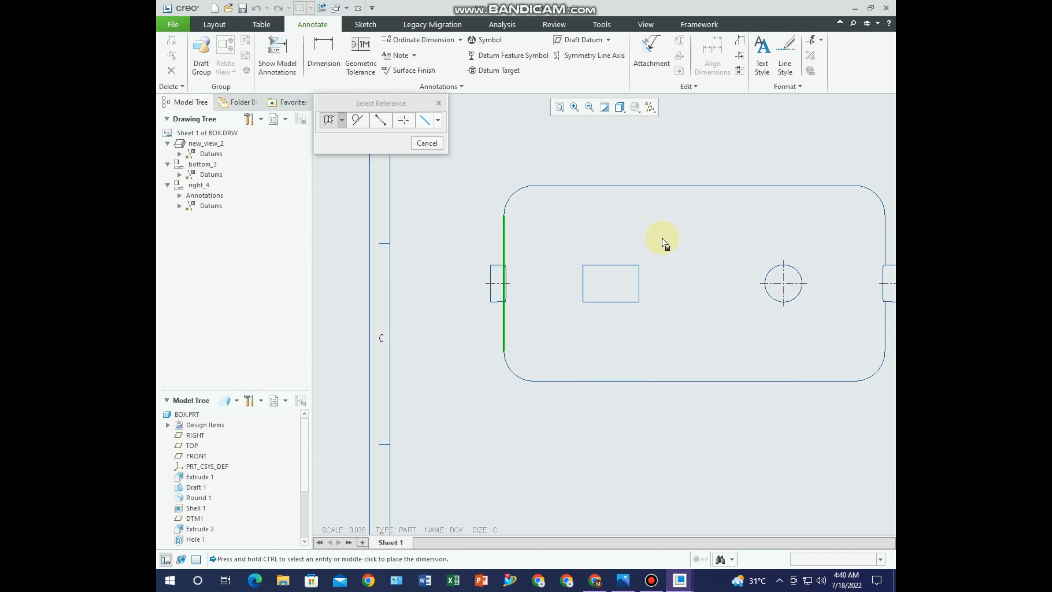
{"action": "scroll", "coordinate": [837, 232], "scroll_direction": "down", "scroll_amount": 3}
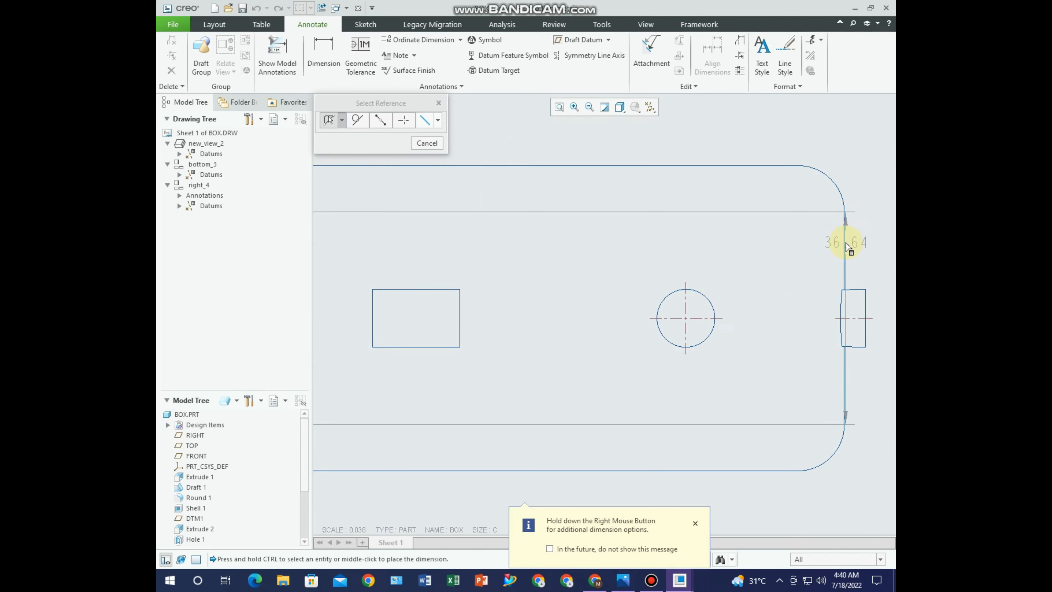
{"action": "scroll", "coordinate": [847, 270], "scroll_direction": "down", "scroll_amount": 3}
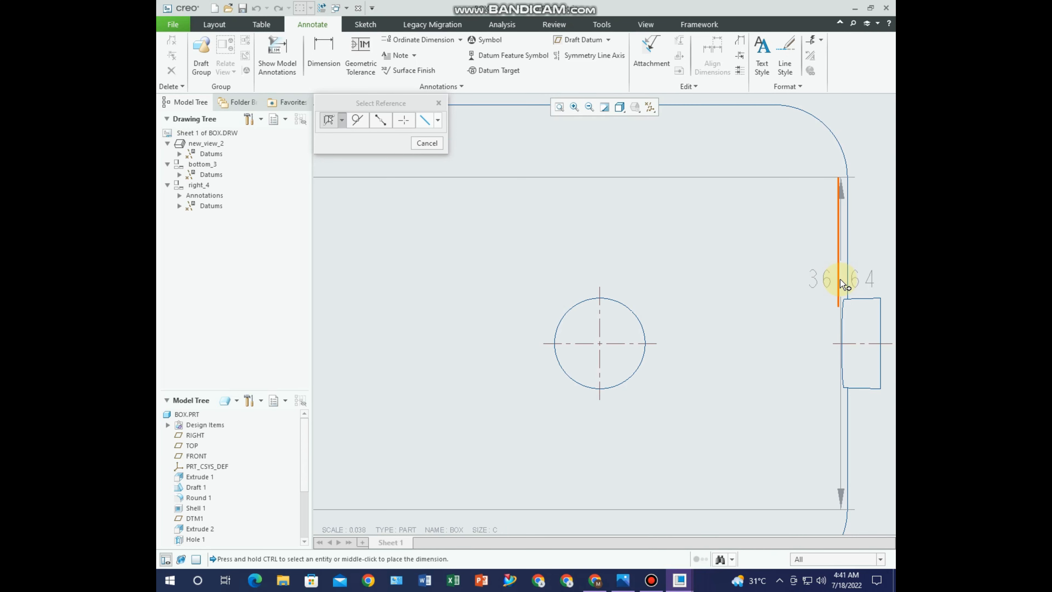
{"action": "left_click", "coordinate": [844, 279]}
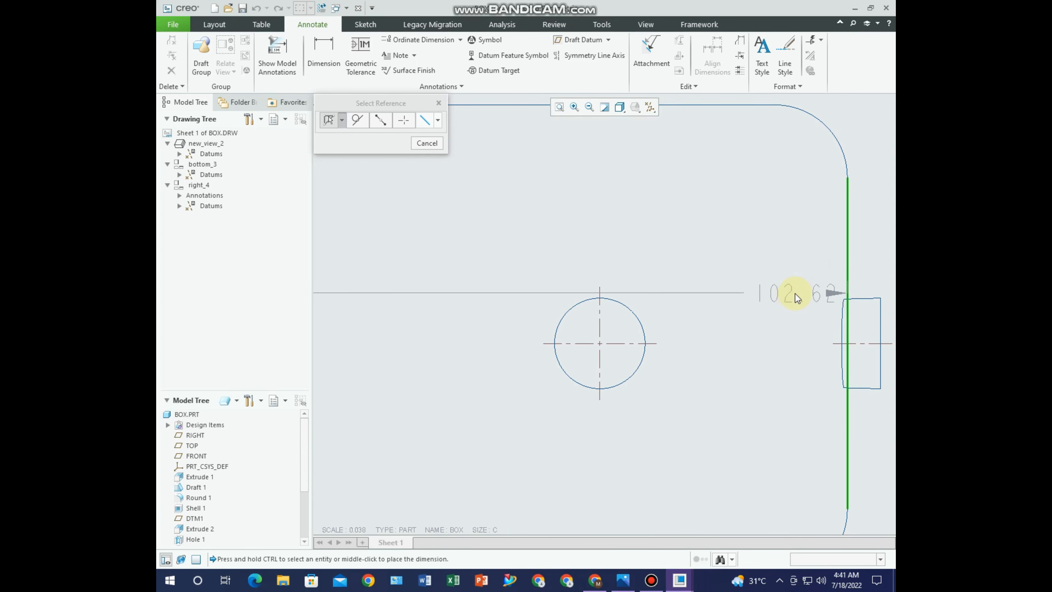
{"action": "scroll", "coordinate": [794, 293], "scroll_direction": "up", "scroll_amount": 3}
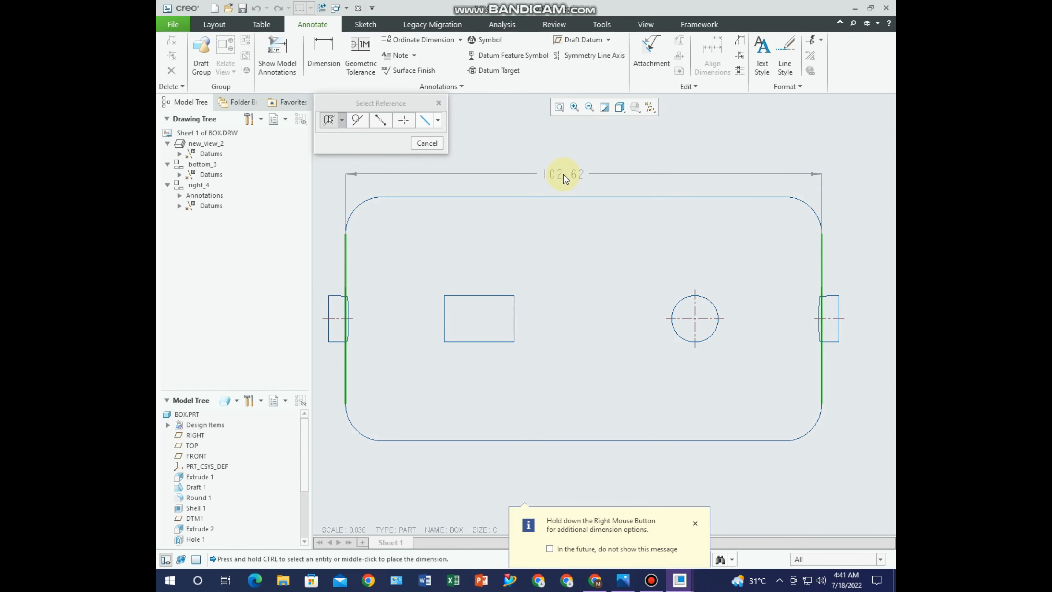
{"action": "scroll", "coordinate": [693, 176], "scroll_direction": "down", "scroll_amount": 2}
{"action": "left_click", "coordinate": [438, 103]}
{"action": "scroll", "coordinate": [462, 211], "scroll_direction": "up", "scroll_amount": 2}
{"action": "scroll", "coordinate": [422, 152], "scroll_direction": "down", "scroll_amount": 3}
{"action": "left_click", "coordinate": [315, 51]}
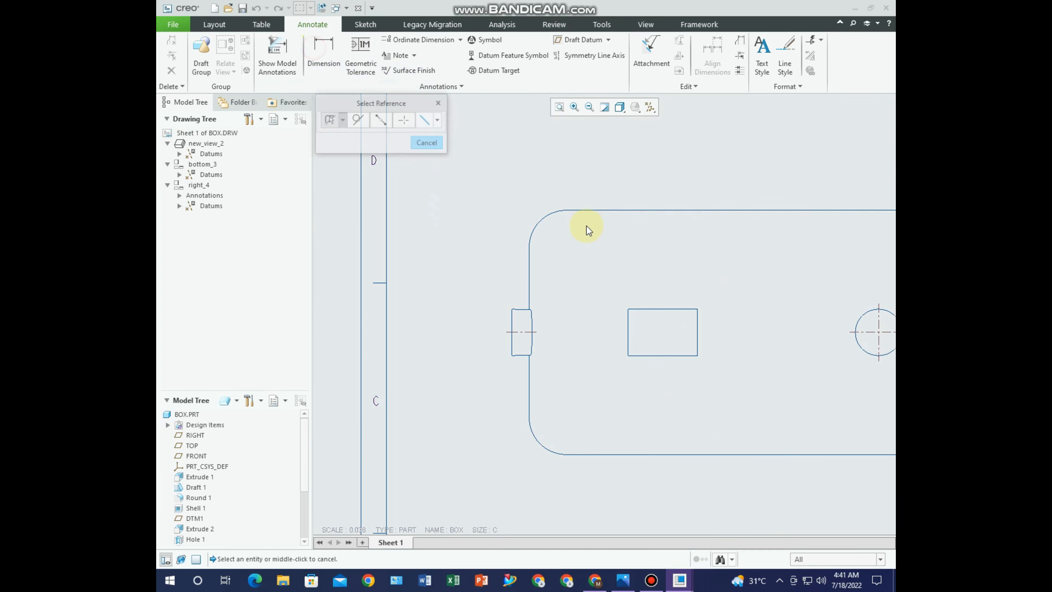
{"action": "scroll", "coordinate": [529, 247], "scroll_direction": "down", "scroll_amount": 1}
{"action": "left_click", "coordinate": [529, 247]}
{"action": "scroll", "coordinate": [509, 286], "scroll_direction": "up", "scroll_amount": 4}
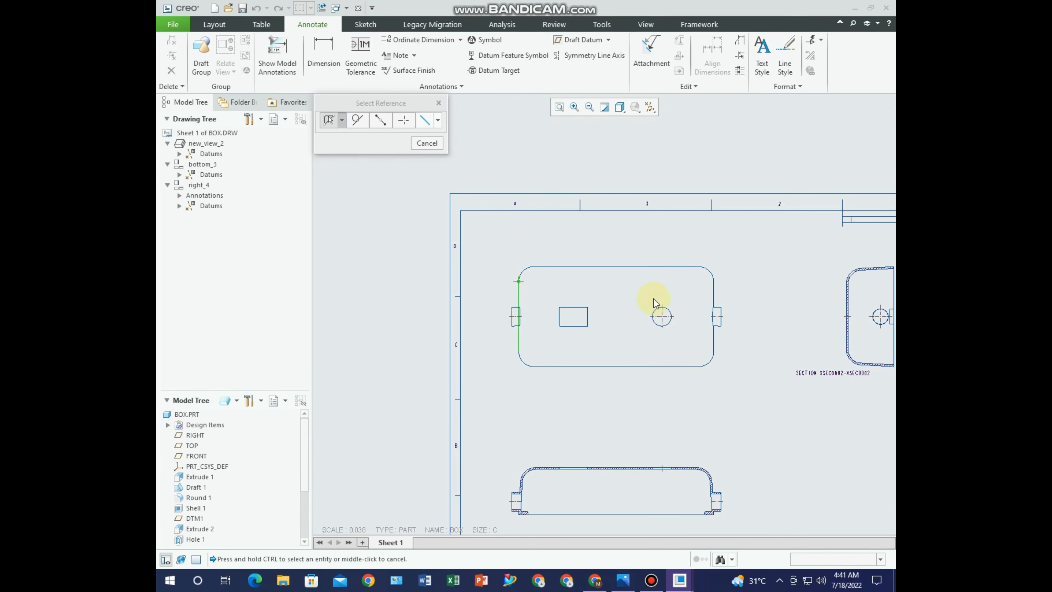
{"action": "scroll", "coordinate": [663, 295], "scroll_direction": "down", "scroll_amount": 2}
{"action": "scroll", "coordinate": [709, 285], "scroll_direction": "down", "scroll_amount": 1}
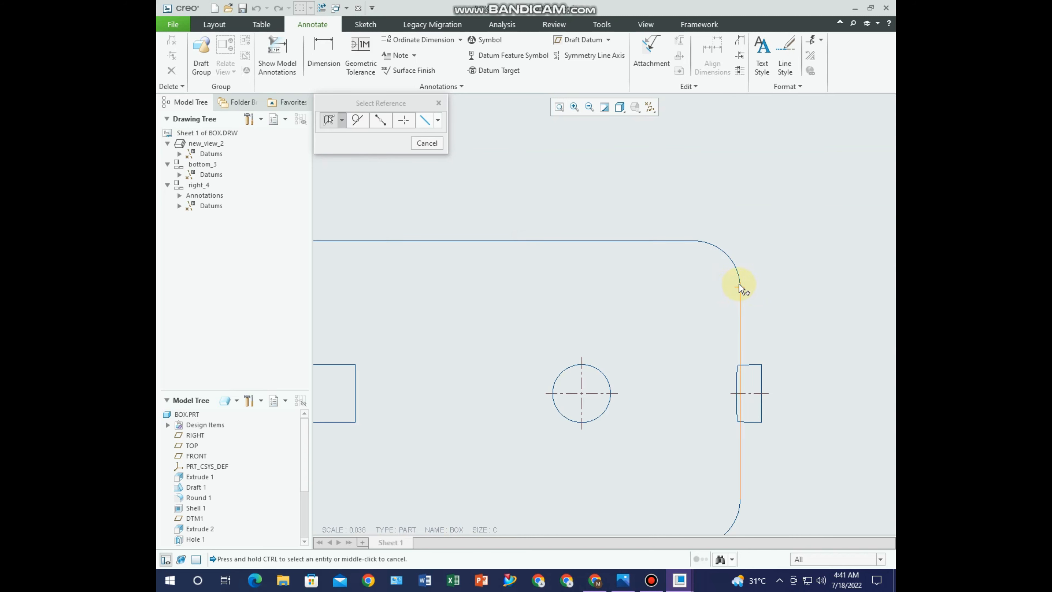
{"action": "left_click", "coordinate": [740, 286], "text": "ctrl"}
{"action": "scroll", "coordinate": [677, 295], "scroll_direction": "up", "scroll_amount": 3}
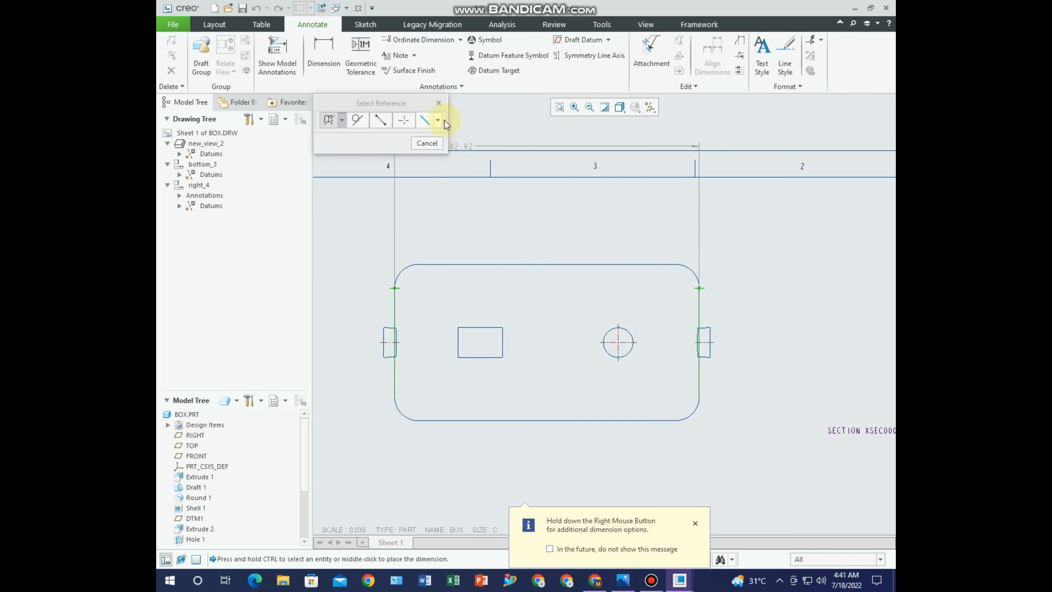
{"action": "left_click", "coordinate": [438, 106]}
Show all model dimensions in the new_view_2 view
{"action": "left_click", "coordinate": [529, 307]}
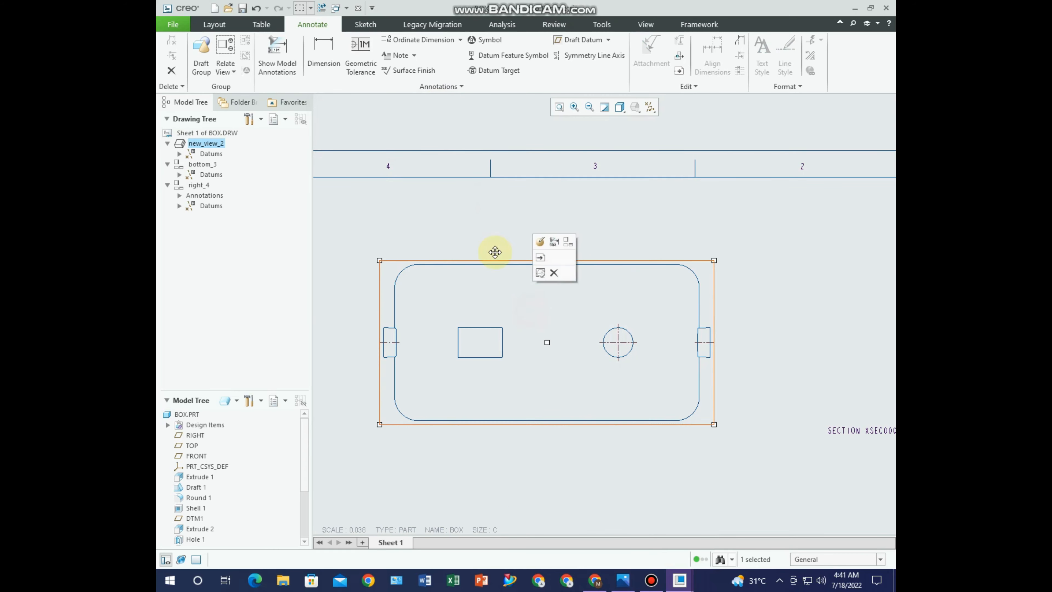
{"action": "left_click", "coordinate": [279, 45]}
{"action": "left_click", "coordinate": [744, 127]}
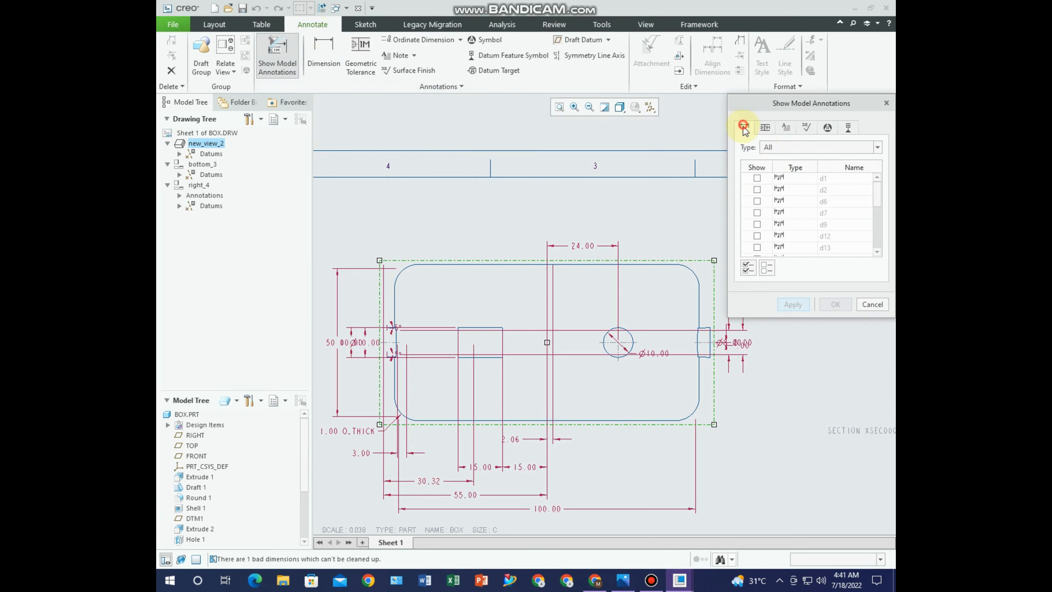
{"action": "left_click", "coordinate": [748, 267]}
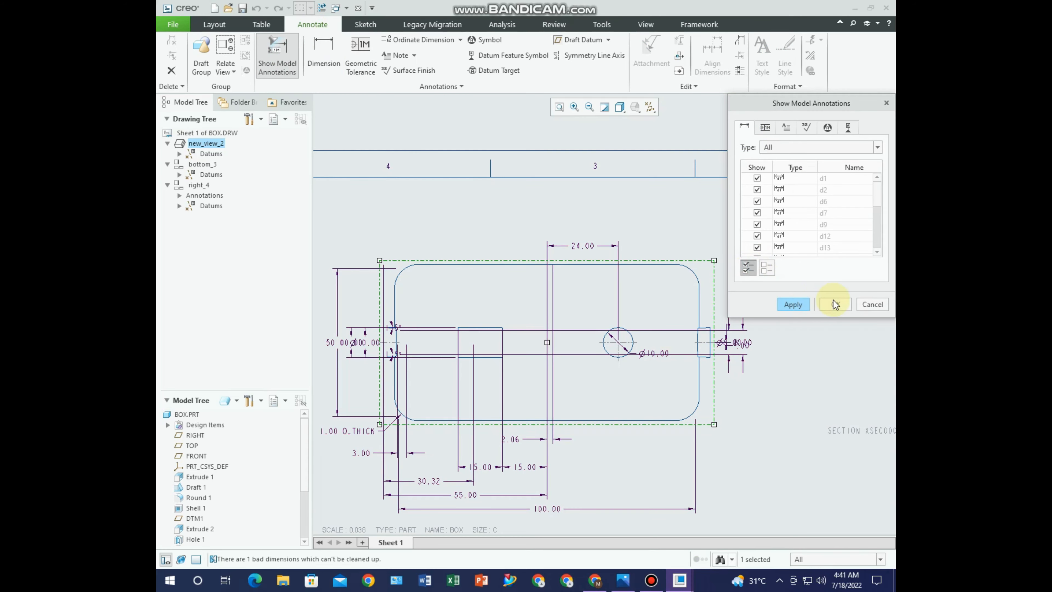
{"action": "left_click", "coordinate": [835, 304]}
Delete the overlapping dimensions beside the right-hand boss in the new_view_2 view
{"action": "middle_click_drag", "start_coordinate": [671, 358], "coordinate": [692, 300]}
{"action": "scroll", "coordinate": [664, 301], "scroll_direction": "up", "scroll_amount": 3}
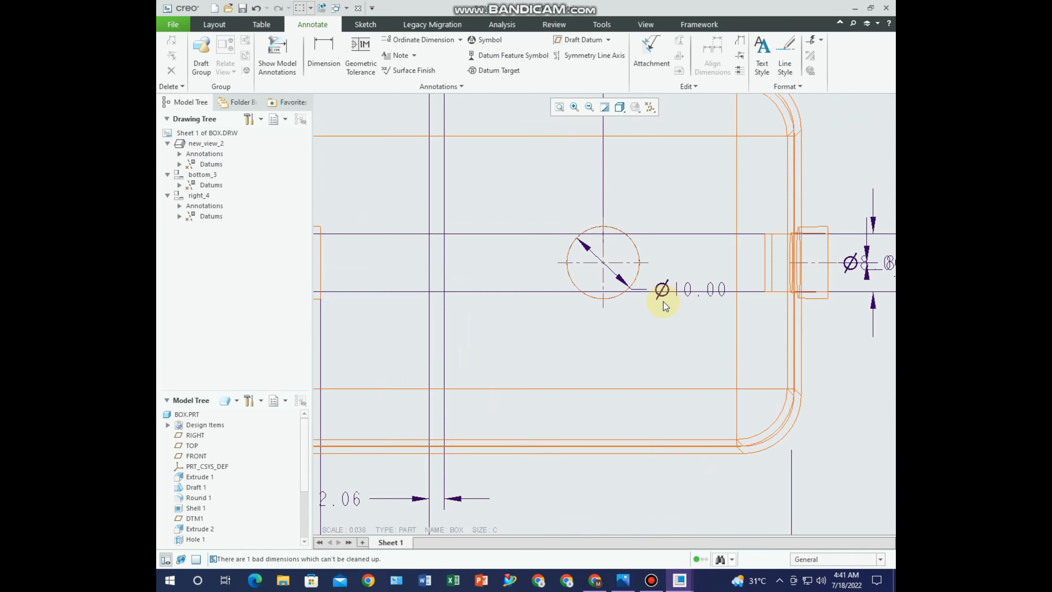
{"action": "scroll", "coordinate": [663, 301], "scroll_direction": "down", "scroll_amount": 3}
{"action": "left_click", "coordinate": [572, 452]}
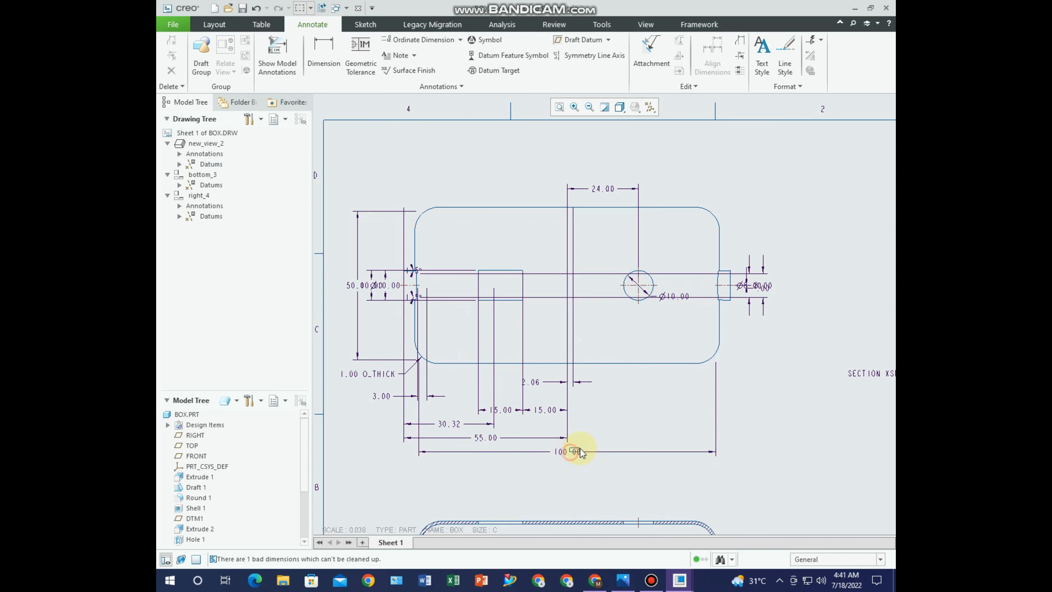
{"action": "left_click", "coordinate": [765, 373]}
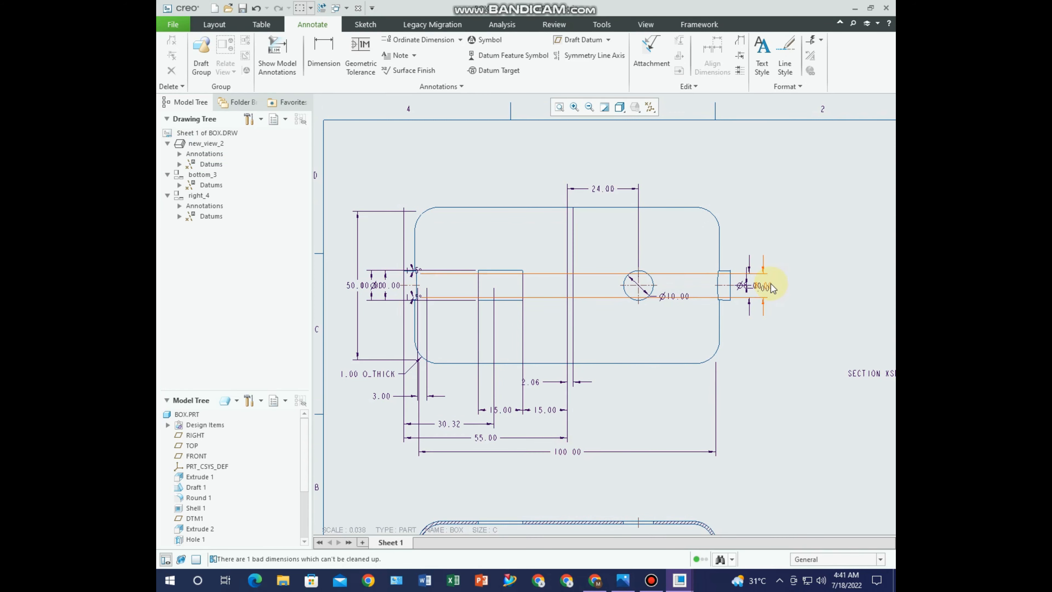
{"action": "scroll", "coordinate": [762, 286], "scroll_direction": "up", "scroll_amount": 5}
{"action": "scroll", "coordinate": [731, 311], "scroll_direction": "down", "scroll_amount": 3}
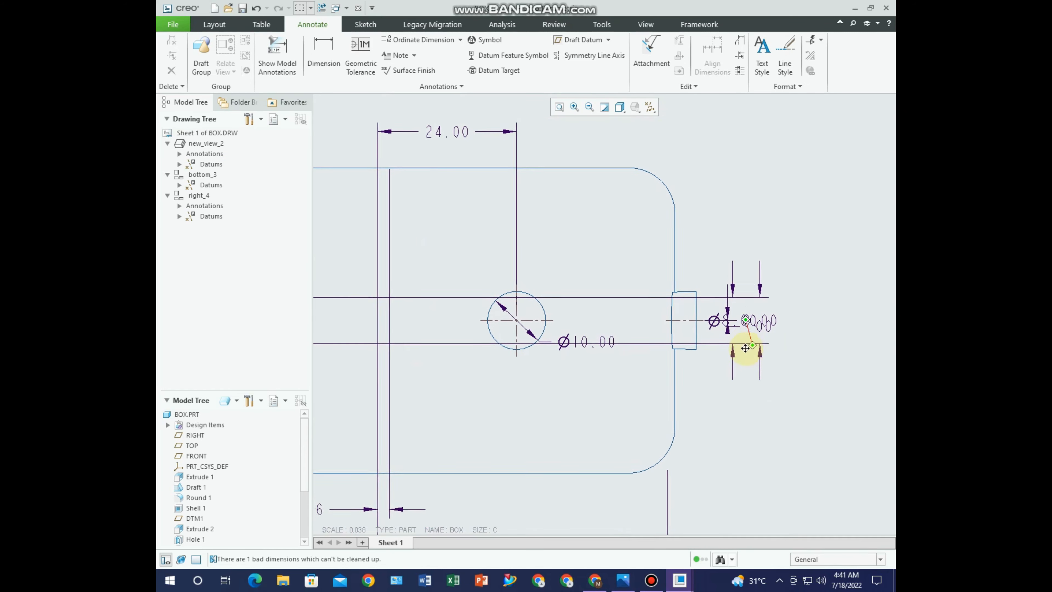
{"action": "left_click", "coordinate": [765, 327]}
{"action": "left_click_drag", "start_coordinate": [764, 330], "coordinate": [725, 325]}
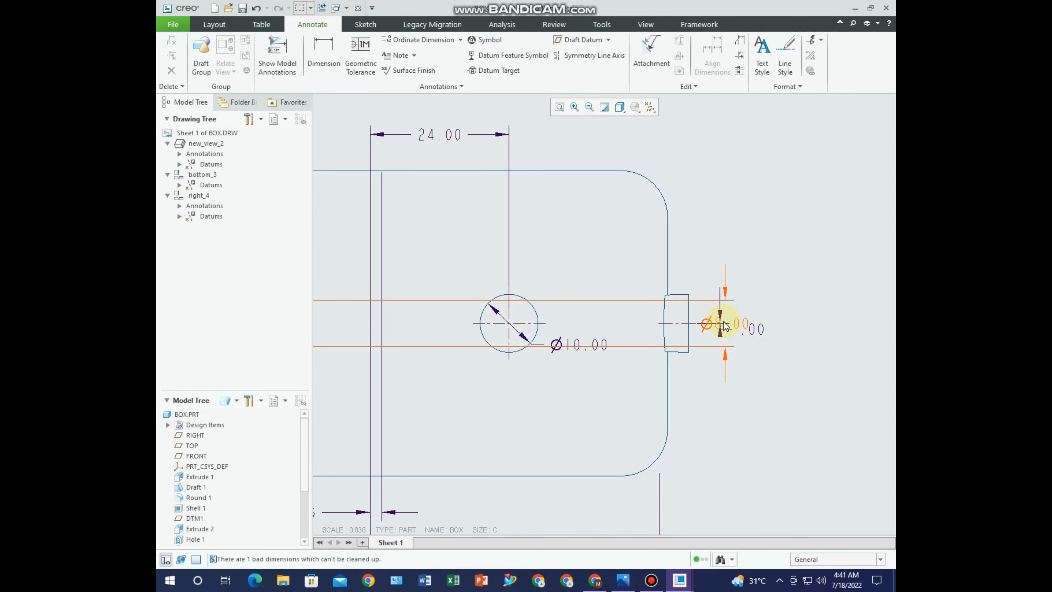
{"action": "left_click", "coordinate": [744, 328]}
{"action": "key", "text": "Delete"}
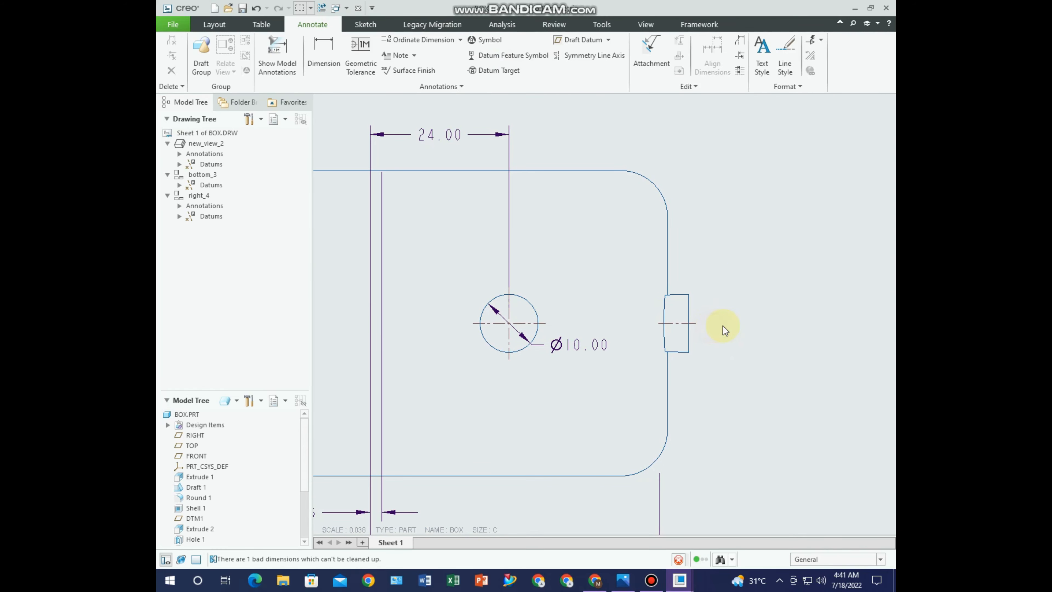
Delete the 2.06 dimension below the middle of the new_view_2 view
{"action": "scroll", "coordinate": [782, 312], "scroll_direction": "down", "scroll_amount": 4}
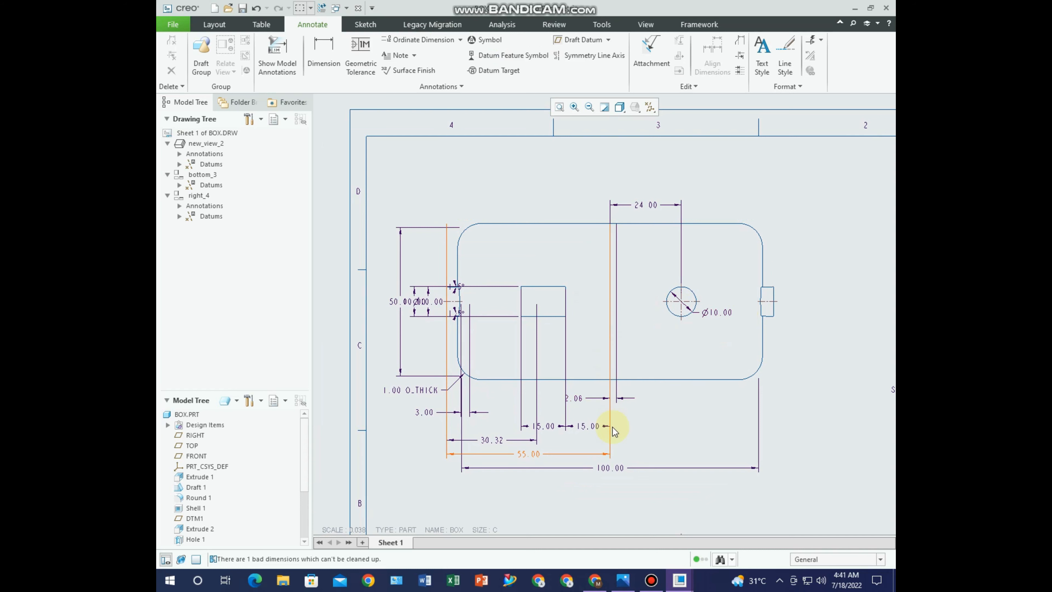
{"action": "left_click", "coordinate": [580, 398]}
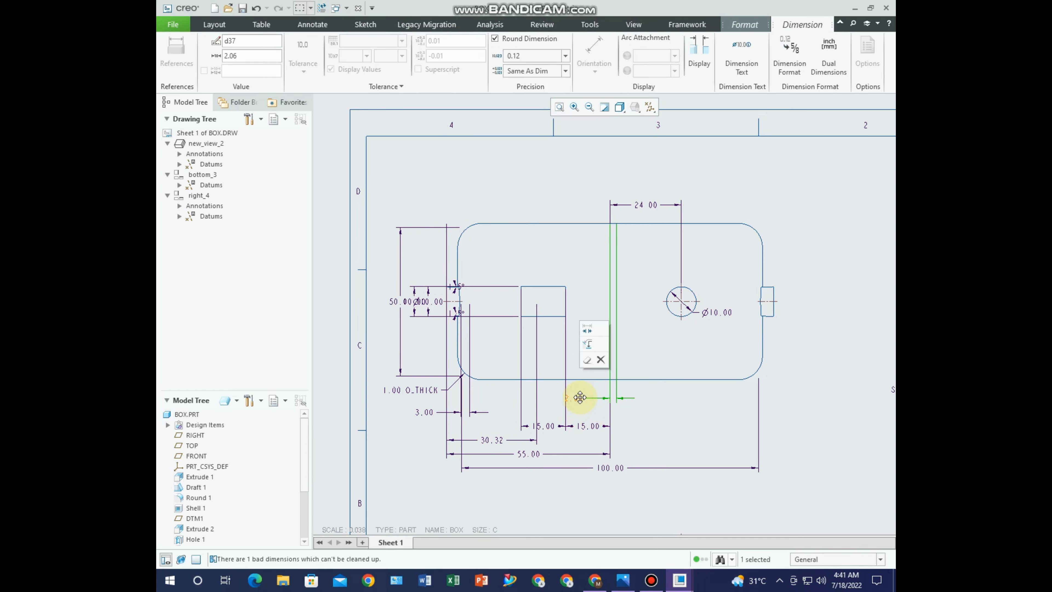
{"action": "key", "text": "Delete"}
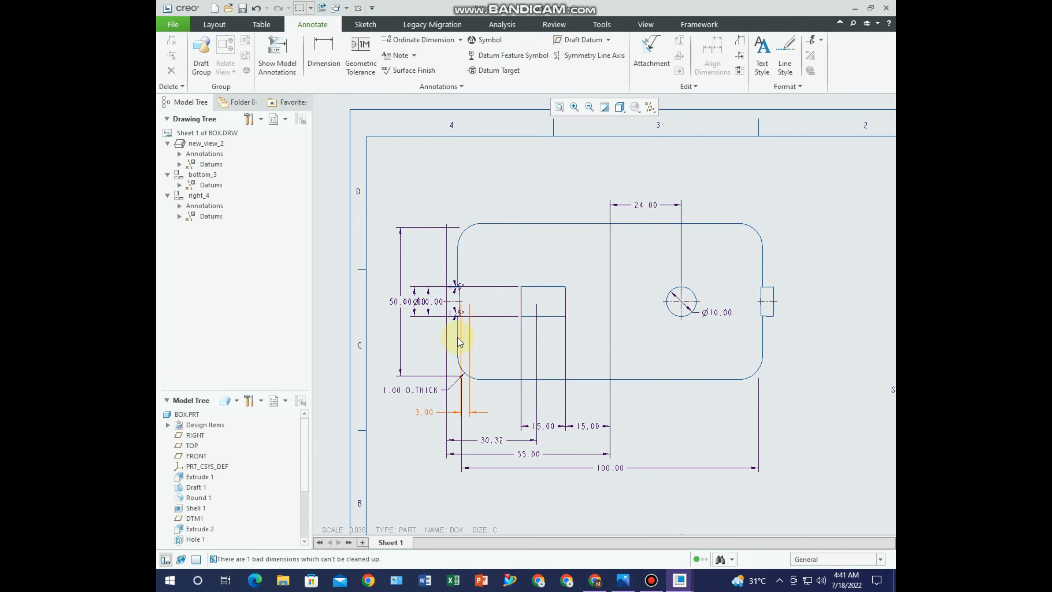
Delete the two overlapping 10.00 dimensions and both angle dimensions at the left-hand boss, keeping the 50.00 dimension
{"action": "scroll", "coordinate": [393, 309], "scroll_direction": "up", "scroll_amount": 3}
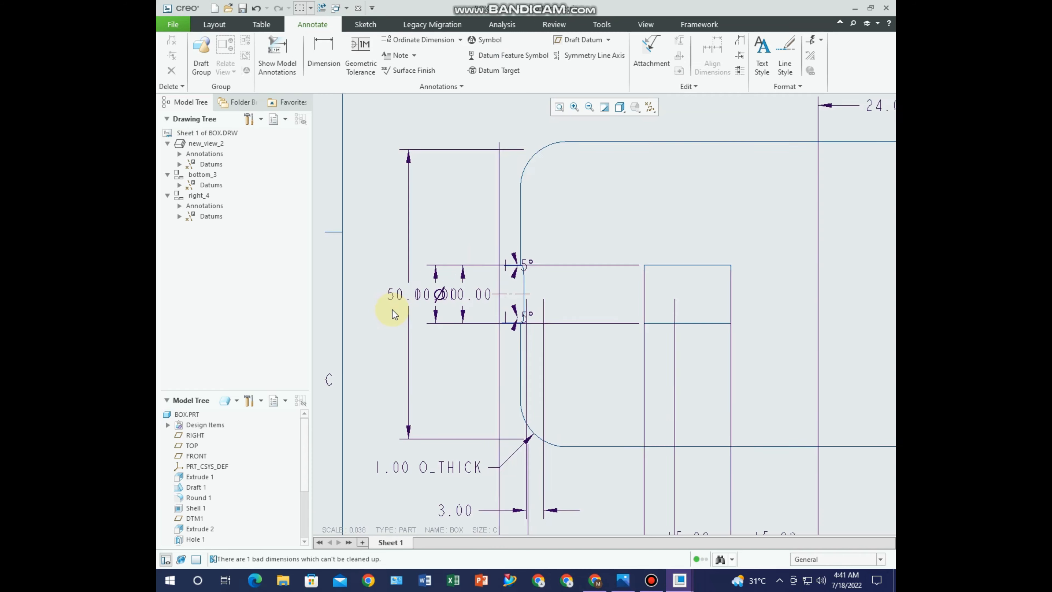
{"action": "left_click", "coordinate": [448, 297]}
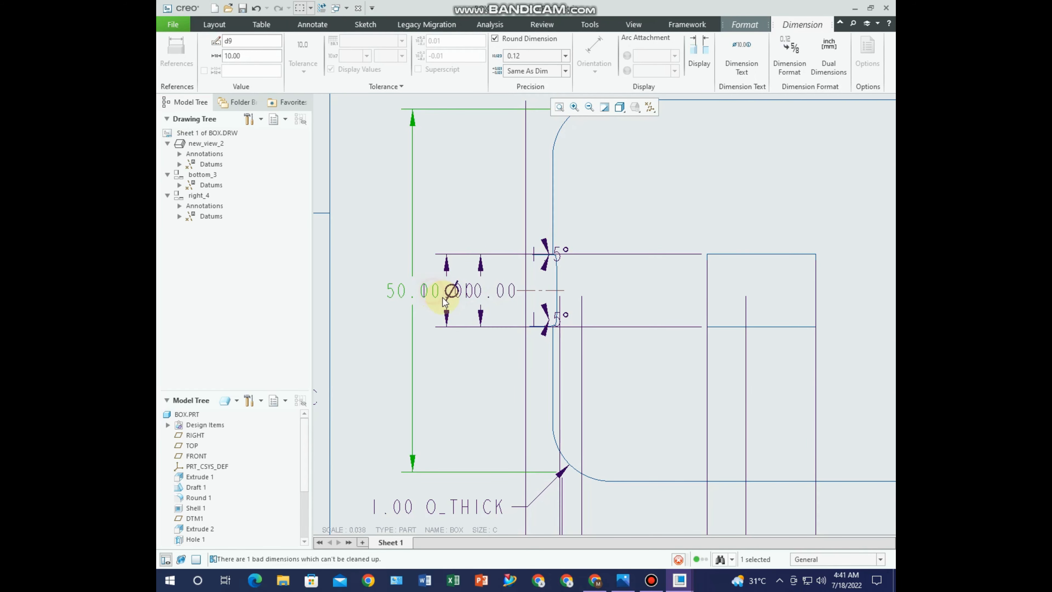
{"action": "left_click", "coordinate": [449, 318]}
{"action": "key", "text": "Delete"}
{"action": "left_click", "coordinate": [479, 296]}
{"action": "key", "text": "Delete"}
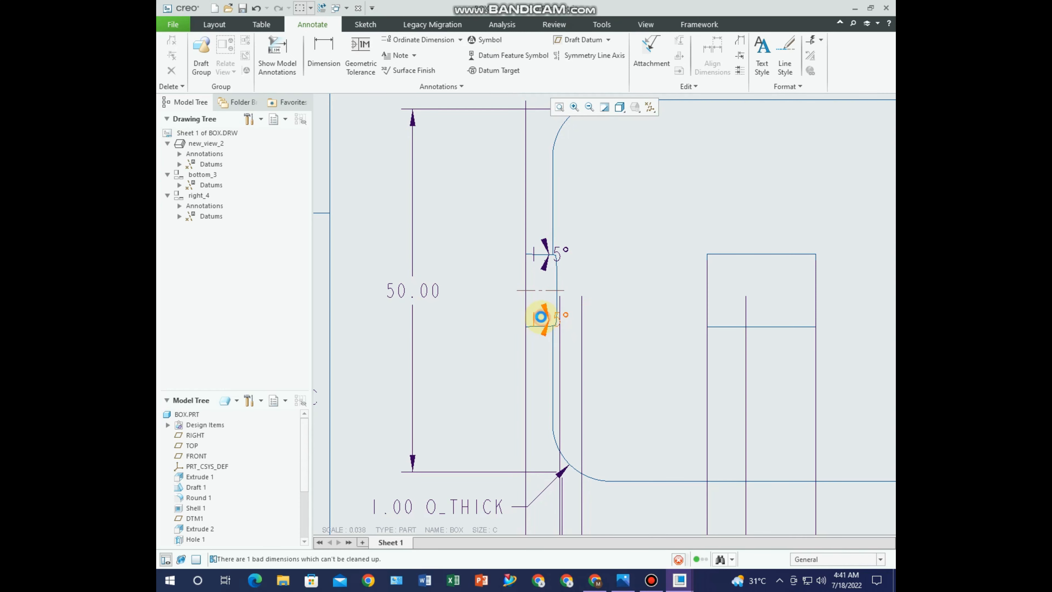
Delete the 1.00 O_THICK, 3.00 and 30.32 dimensions below the left half of the new_view_2 view
{"action": "scroll", "coordinate": [538, 380], "scroll_direction": "down", "scroll_amount": 5}
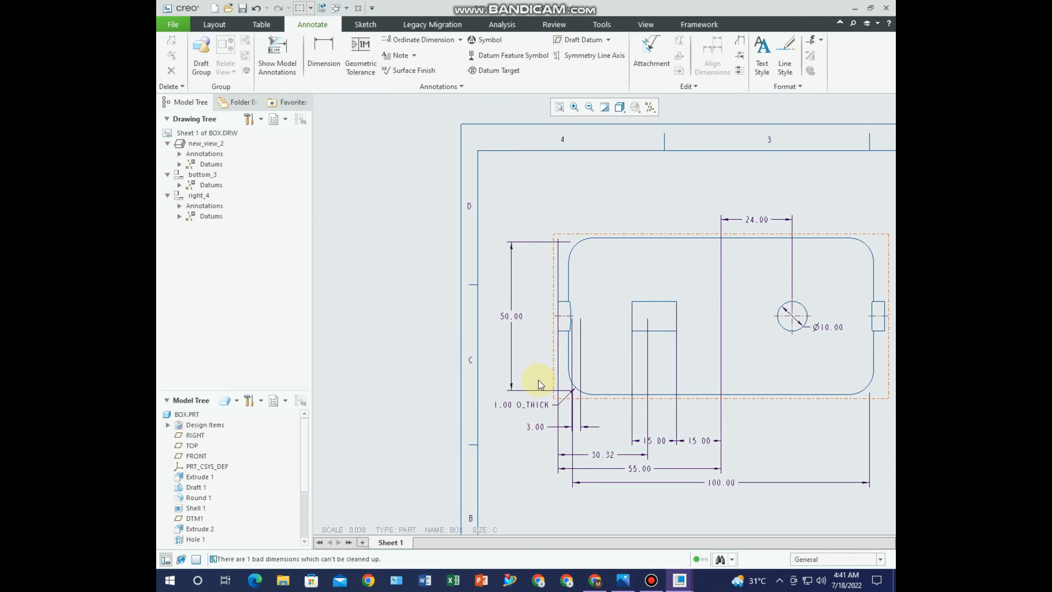
{"action": "left_click", "coordinate": [530, 406]}
{"action": "key", "text": "Delete"}
{"action": "left_click", "coordinate": [538, 428]}
{"action": "key", "text": "Delete"}
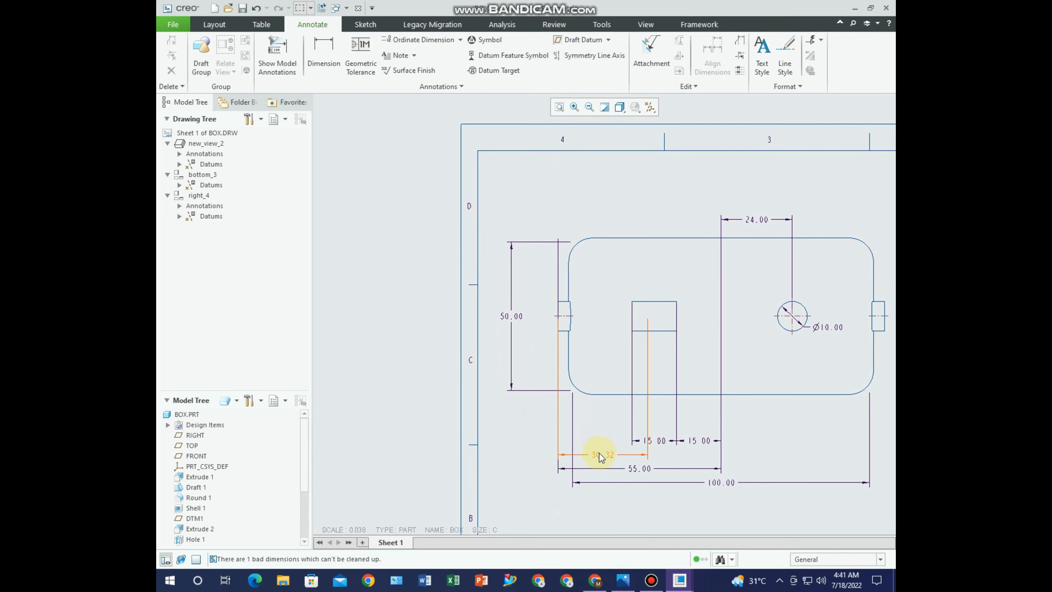
{"action": "left_click", "coordinate": [602, 455]}
{"action": "key", "text": "Delete"}
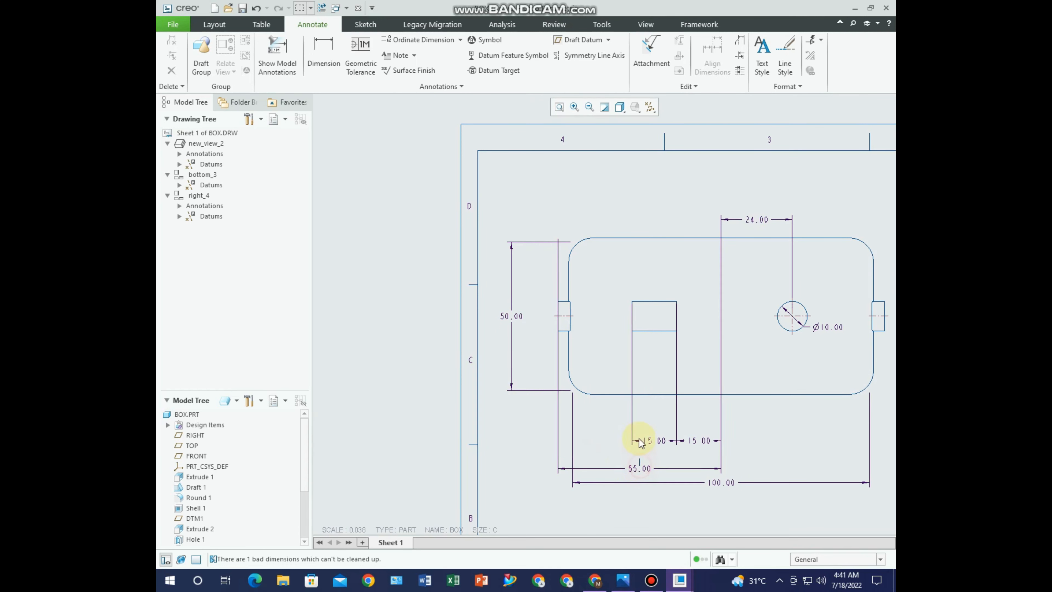
Move both 15.00 dimensions up inside the box outline, aligned just beneath the rectangular cutout
{"action": "left_click", "coordinate": [654, 442]}
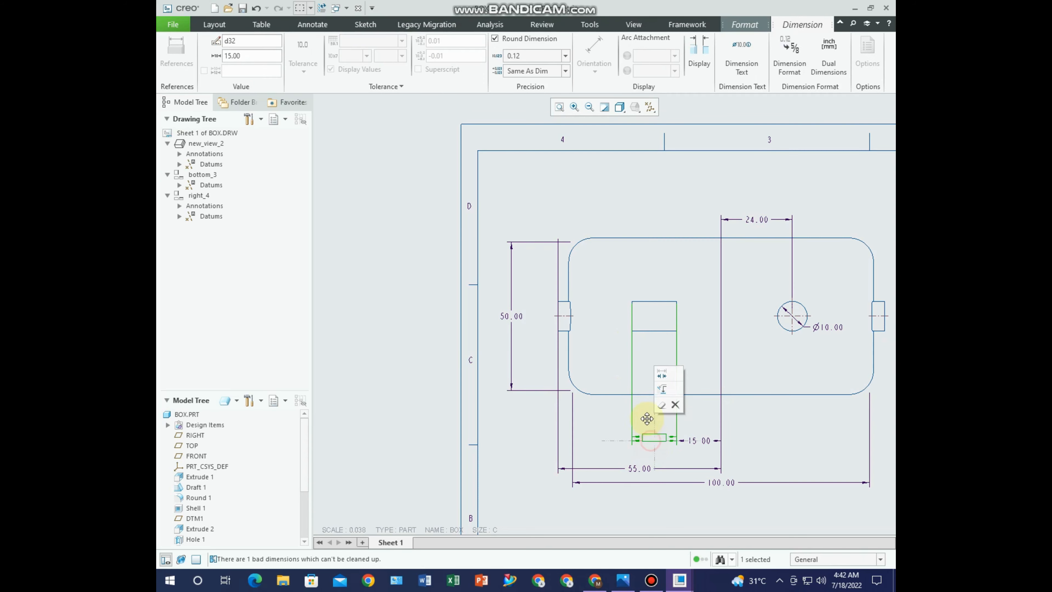
{"action": "left_click_drag", "start_coordinate": [644, 369], "coordinate": [644, 364]}
{"action": "left_click", "coordinate": [698, 440]}
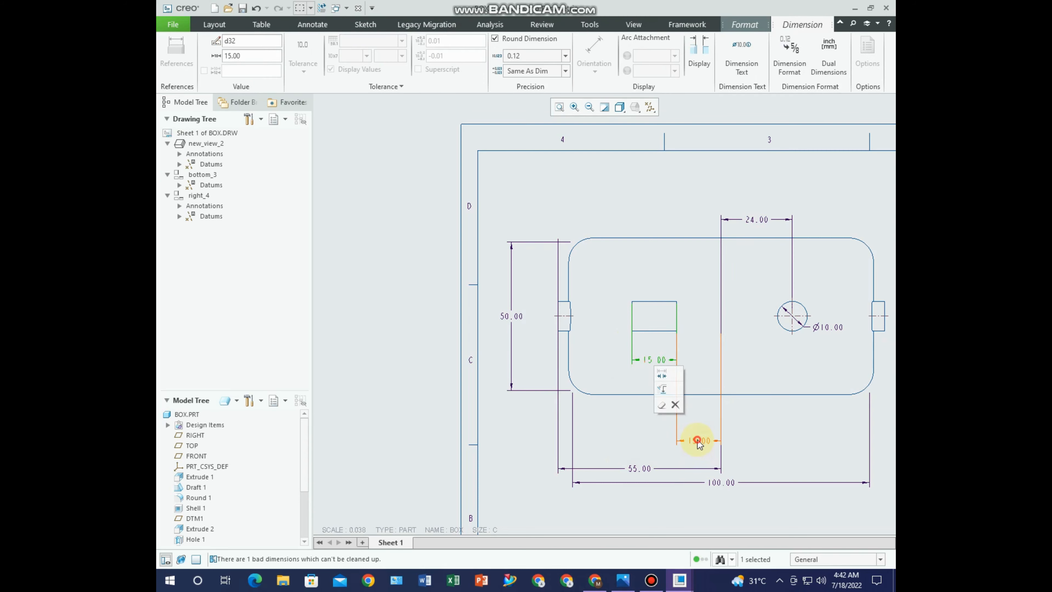
{"action": "left_click_drag", "start_coordinate": [696, 441], "coordinate": [699, 425]}
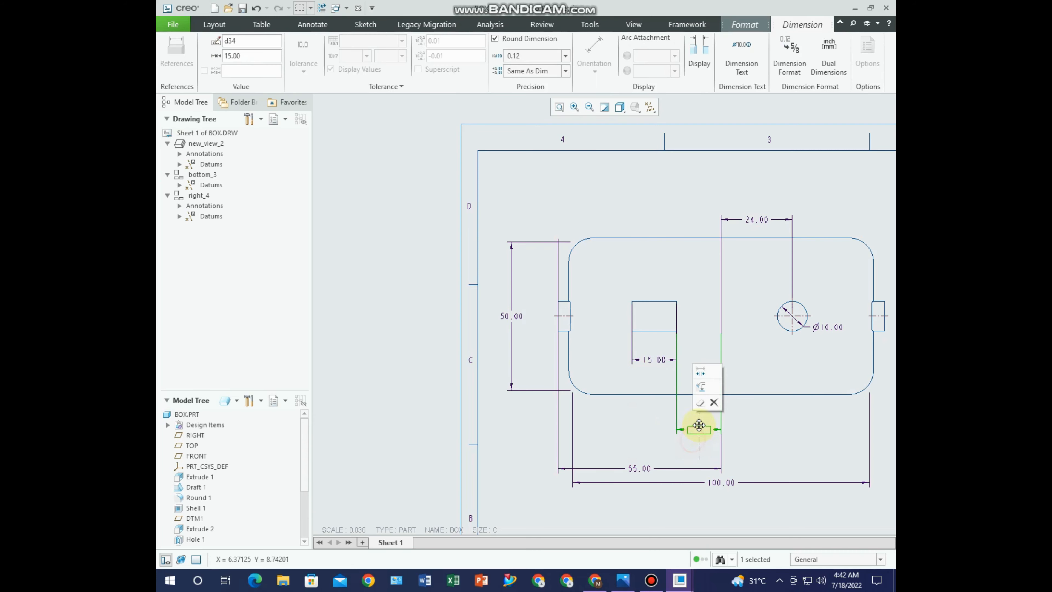
{"action": "left_click_drag", "start_coordinate": [695, 360], "coordinate": [696, 359]}
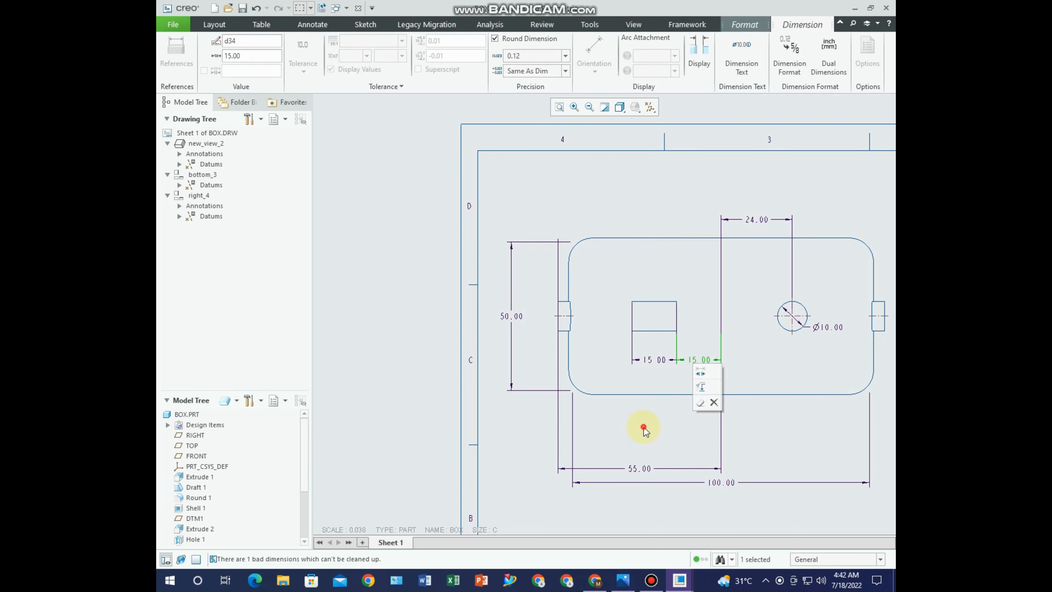
{"action": "left_click", "coordinate": [640, 424]}
Move the 55.00 dimension up closer to the lower edge of the box outline
{"action": "left_click", "coordinate": [755, 220]}
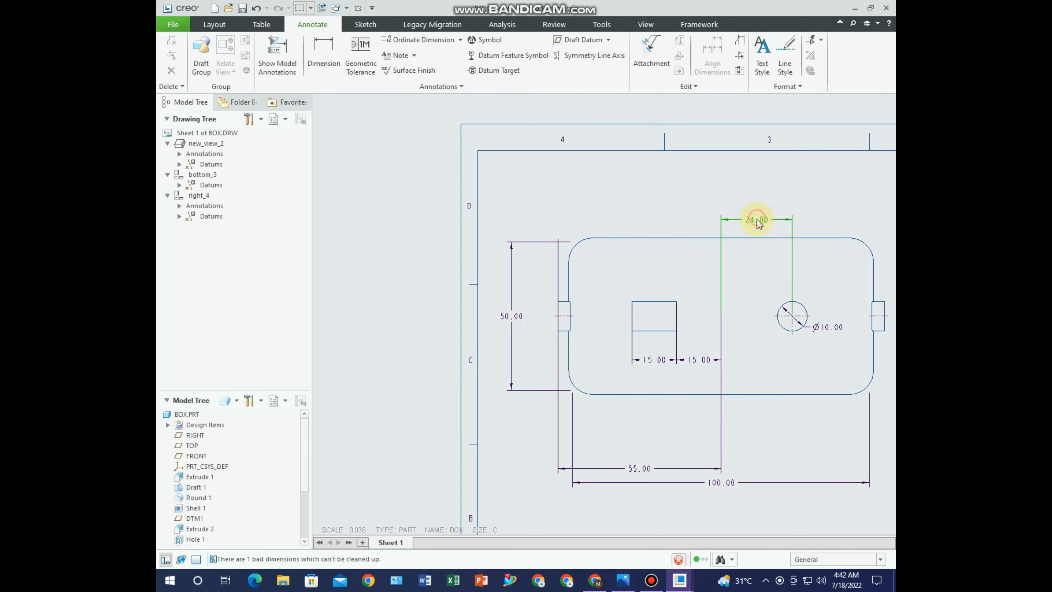
{"action": "left_click", "coordinate": [639, 469]}
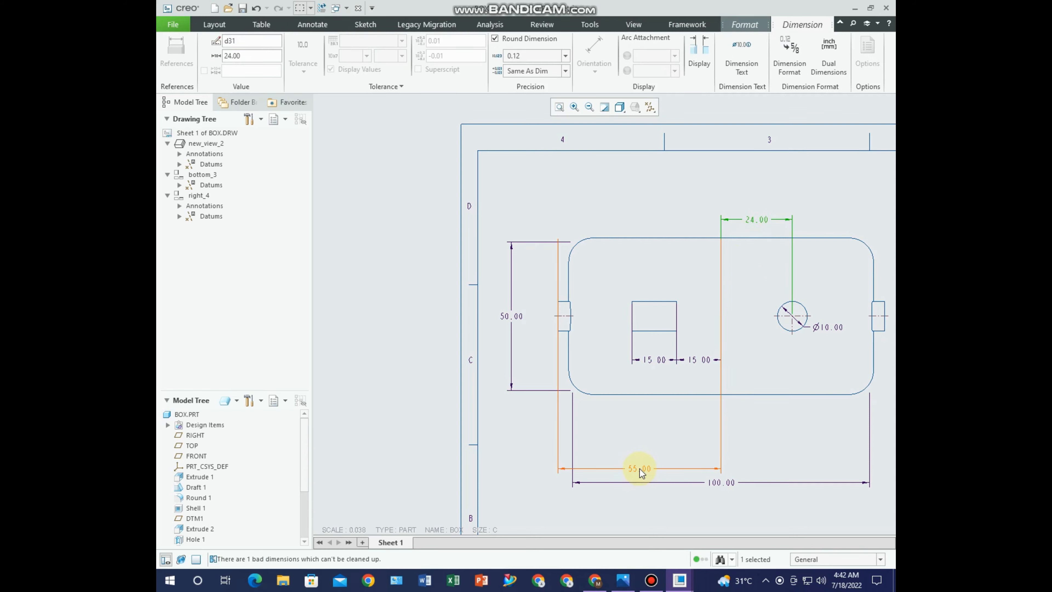
{"action": "left_click_drag", "start_coordinate": [638, 468], "coordinate": [641, 437]}
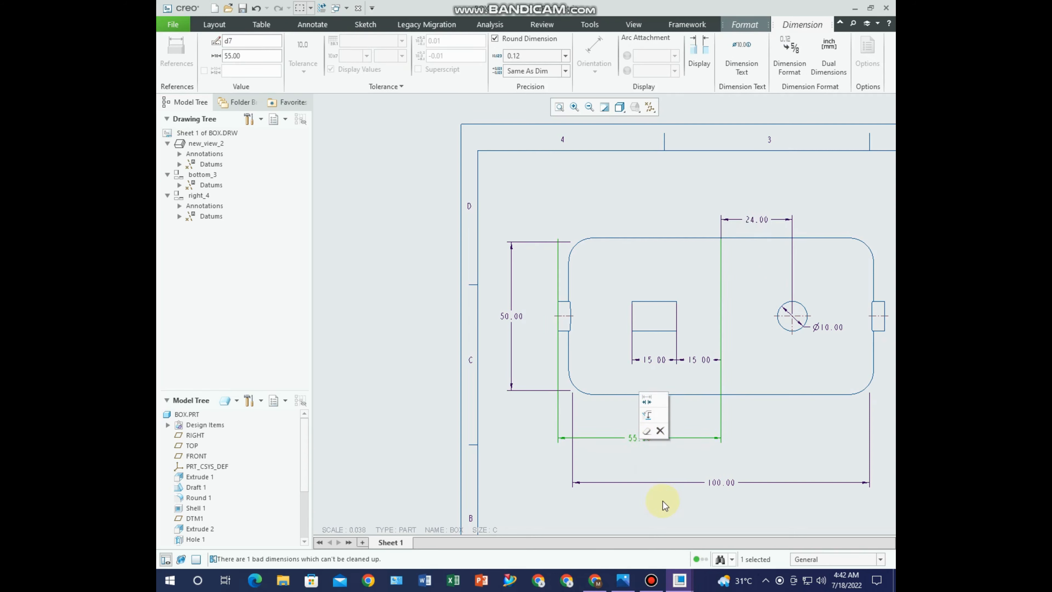
Move the 100.00 dimension up closer beneath the 55.00 dimension
{"action": "left_click", "coordinate": [695, 510]}
{"action": "left_click", "coordinate": [723, 484]}
{"action": "left_click_drag", "start_coordinate": [723, 484], "coordinate": [723, 463]}
{"action": "left_click", "coordinate": [699, 502]}
Move the Ø10.00 hole dimension down so its text sits to the lower right of the circle
{"action": "scroll", "coordinate": [683, 340], "scroll_direction": "down", "scroll_amount": 5}
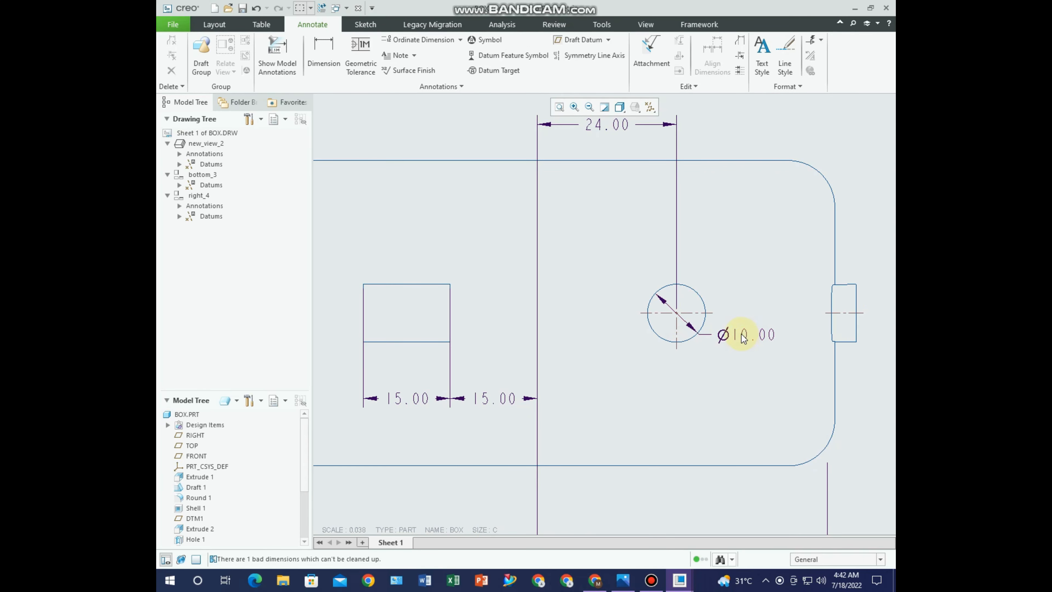
{"action": "left_click", "coordinate": [741, 335]}
{"action": "left_click_drag", "start_coordinate": [741, 336], "coordinate": [755, 383]}
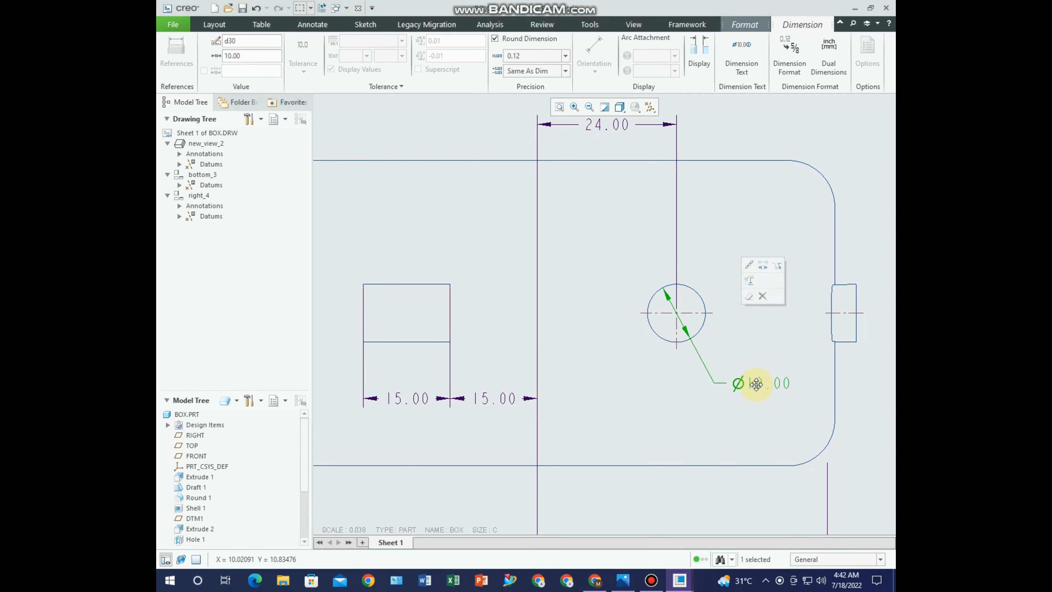
{"action": "left_click", "coordinate": [855, 389]}
Show all available model dimensions in the bottom_3 section view
{"action": "scroll", "coordinate": [779, 429], "scroll_direction": "up", "scroll_amount": 2}
{"action": "middle_click_drag", "start_coordinate": [766, 413], "coordinate": [801, 360]}
{"action": "scroll", "coordinate": [484, 336], "scroll_direction": "up", "scroll_amount": 1}
{"action": "middle_click_drag", "start_coordinate": [514, 332], "coordinate": [540, 285]}
{"action": "middle_click_drag", "start_coordinate": [664, 397], "coordinate": [651, 257]}
{"action": "left_click", "coordinate": [520, 424]}
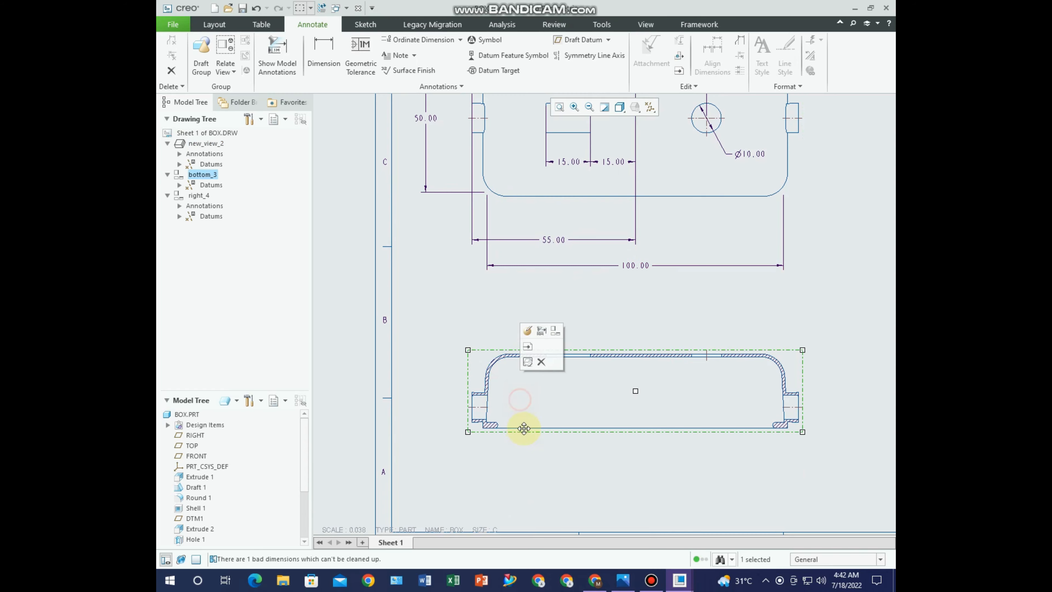
{"action": "left_click", "coordinate": [276, 54]}
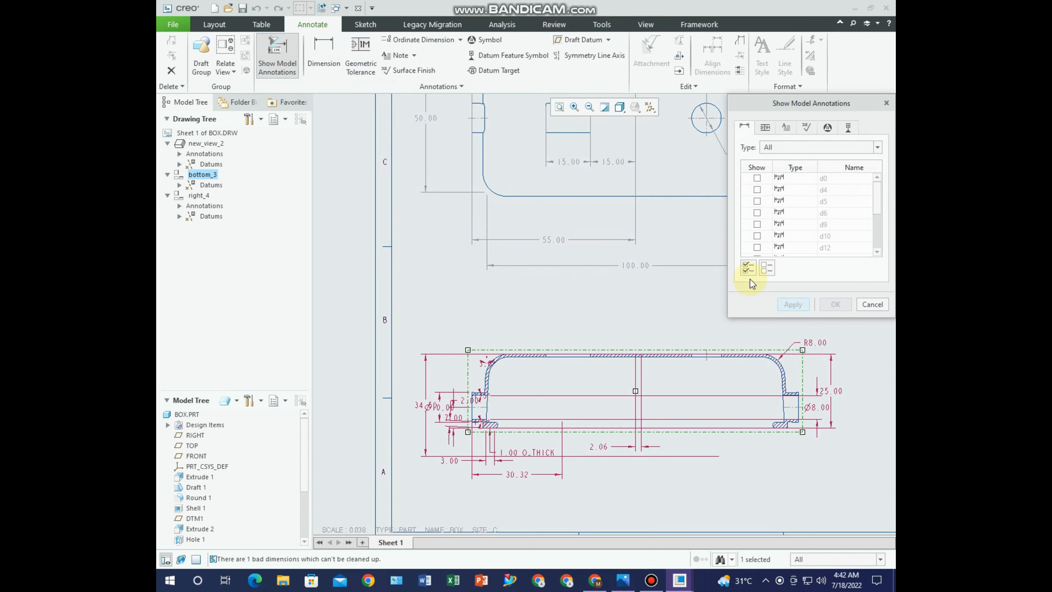
{"action": "left_click", "coordinate": [747, 269]}
{"action": "left_click", "coordinate": [843, 306]}
{"action": "middle_click_drag", "start_coordinate": [671, 425], "coordinate": [690, 364]}
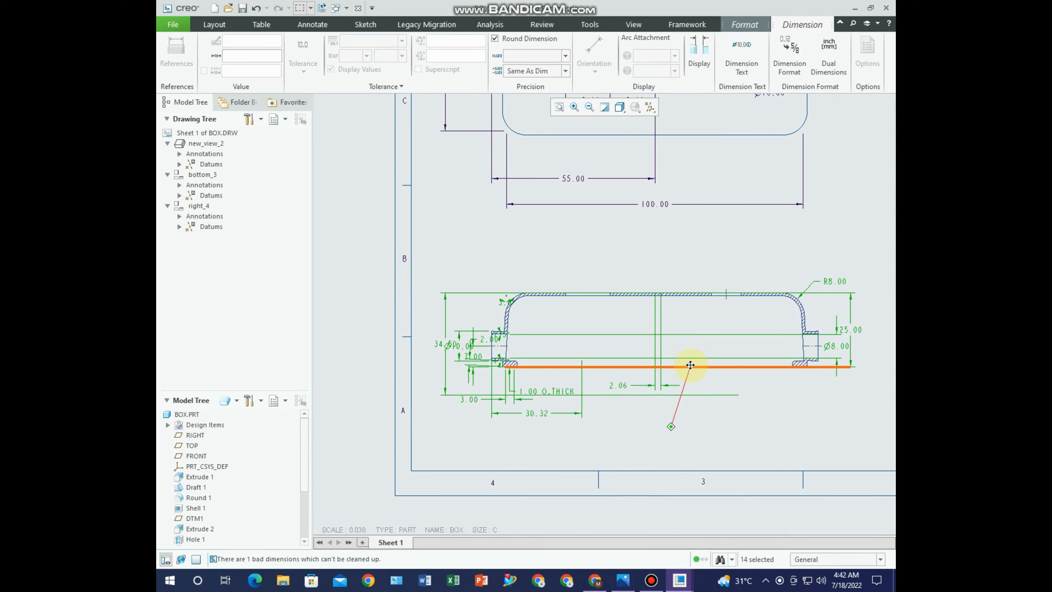
{"action": "left_click", "coordinate": [629, 441]}
Delete the outermost vertical dimension and the Ø10.00, 7.00 and 2.00 dimensions at the left boss of the bottom_3 view
{"action": "scroll", "coordinate": [428, 354], "scroll_direction": "down", "scroll_amount": 1}
{"action": "scroll", "coordinate": [429, 353], "scroll_direction": "down", "scroll_amount": 2}
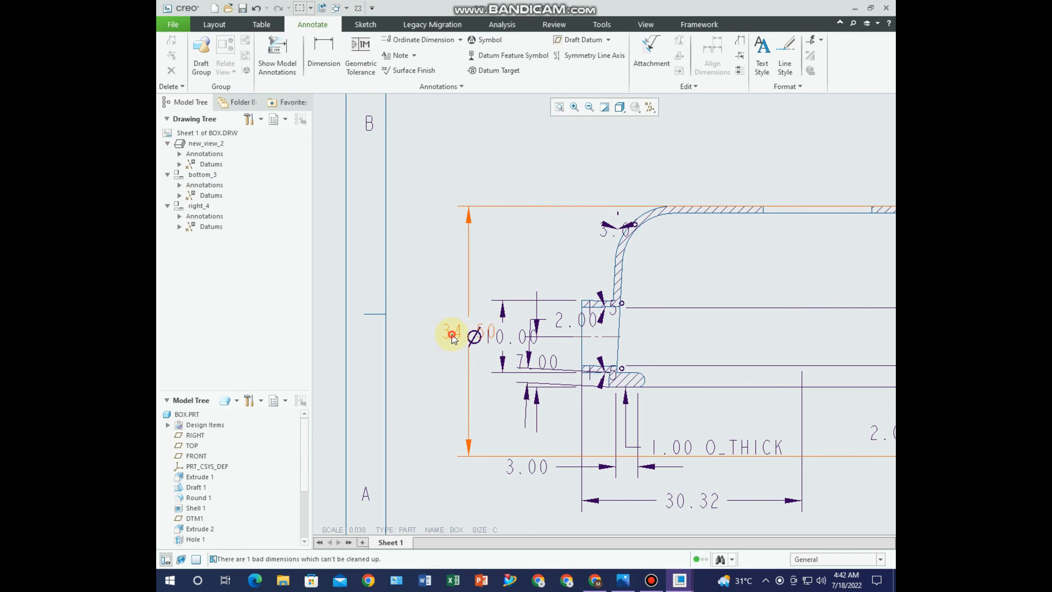
{"action": "left_click", "coordinate": [451, 334]}
{"action": "key", "text": "Delete"}
{"action": "left_click", "coordinate": [499, 360]}
{"action": "key", "text": "Delete"}
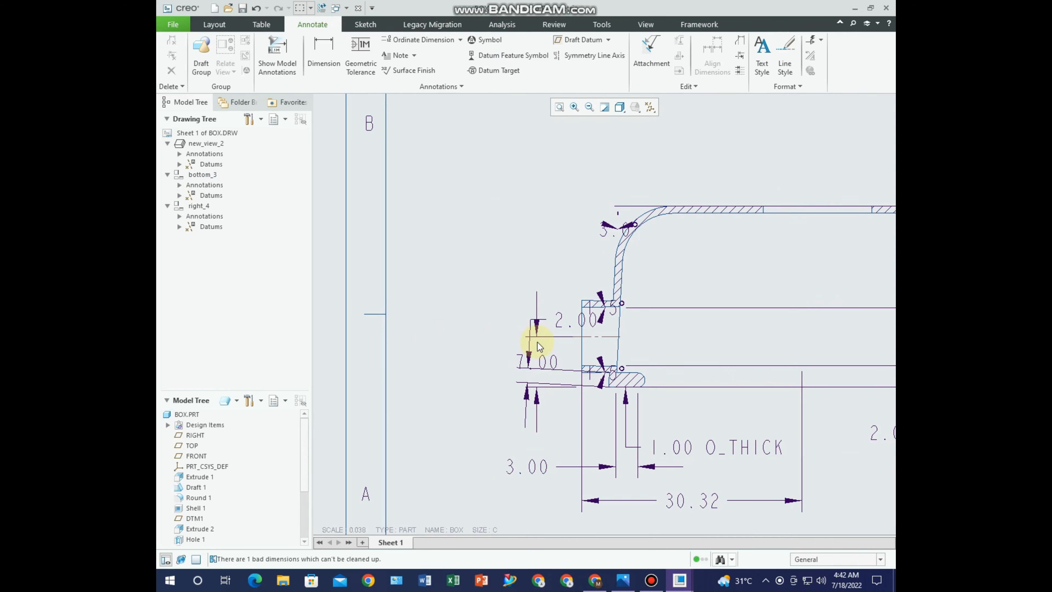
{"action": "left_click", "coordinate": [531, 361]}
{"action": "key", "text": "Delete"}
{"action": "left_click", "coordinate": [531, 359]}
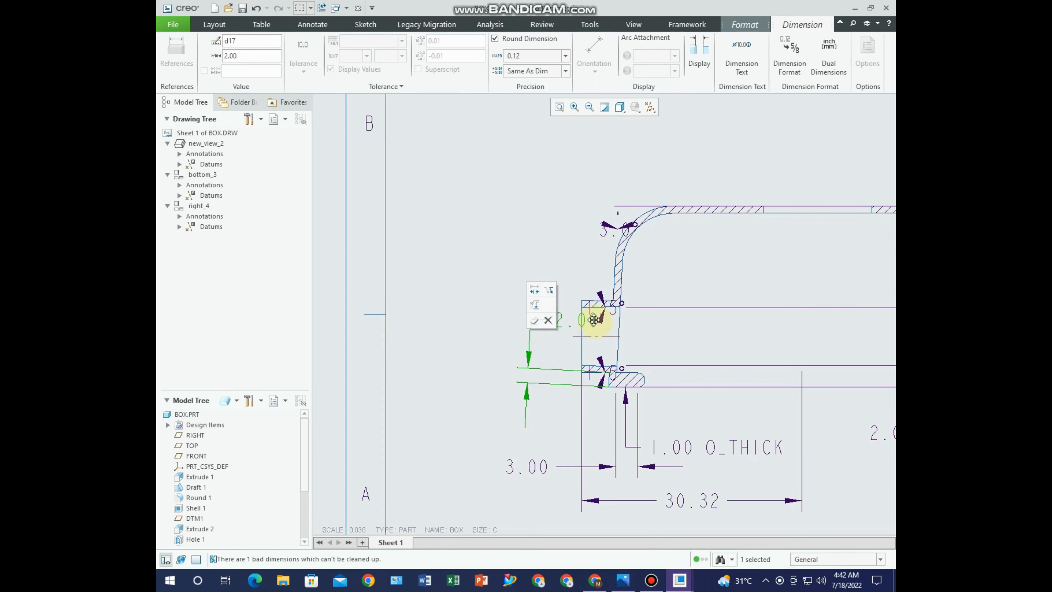
{"action": "key", "text": "Delete"}
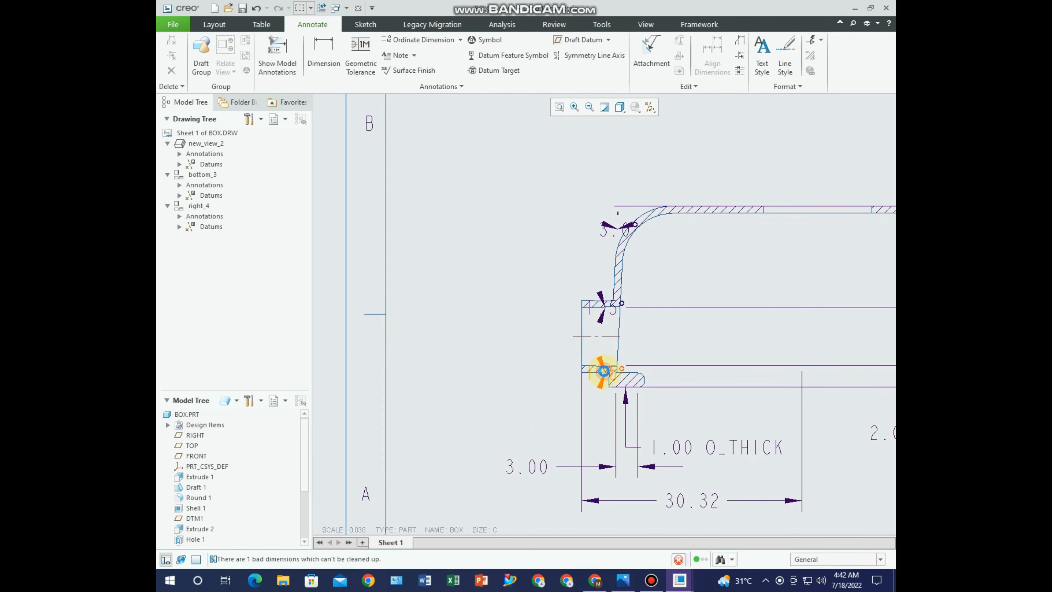
Delete both 1.5 draft angle dimensions at the left boss and the 3.0 angle dimension at the upper left corner
{"action": "left_click", "coordinate": [603, 371]}
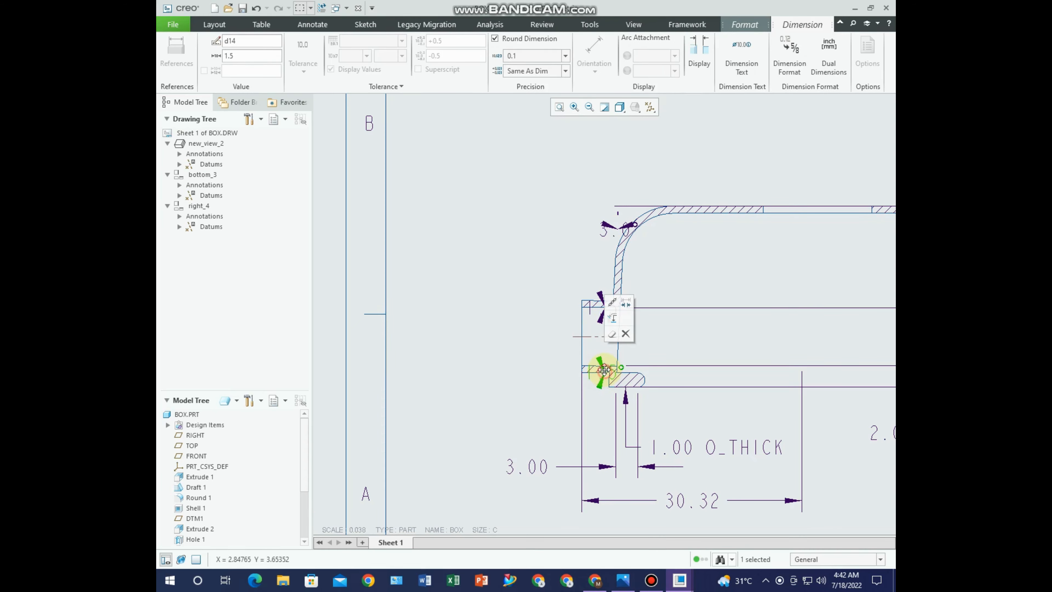
{"action": "key", "text": "Delete"}
{"action": "left_click", "coordinate": [600, 312]}
{"action": "key", "text": "Delete"}
{"action": "left_click", "coordinate": [627, 231]}
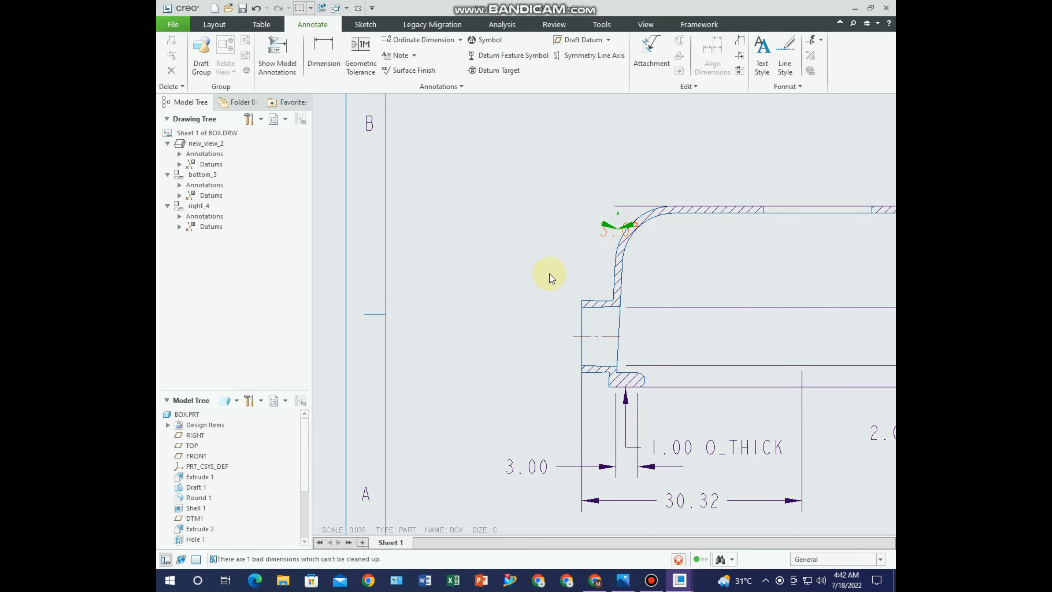
{"action": "key", "text": "Delete"}
Delete the 1.00 O_THICK dimension and move the 3.00 dimension up closer to the left lip
{"action": "scroll", "coordinate": [541, 273], "scroll_direction": "up", "scroll_amount": 3}
{"action": "middle_click_drag", "start_coordinate": [541, 274], "coordinate": [506, 243]}
{"action": "scroll", "coordinate": [577, 299], "scroll_direction": "up", "scroll_amount": 3}
{"action": "scroll", "coordinate": [596, 323], "scroll_direction": "down", "scroll_amount": 4}
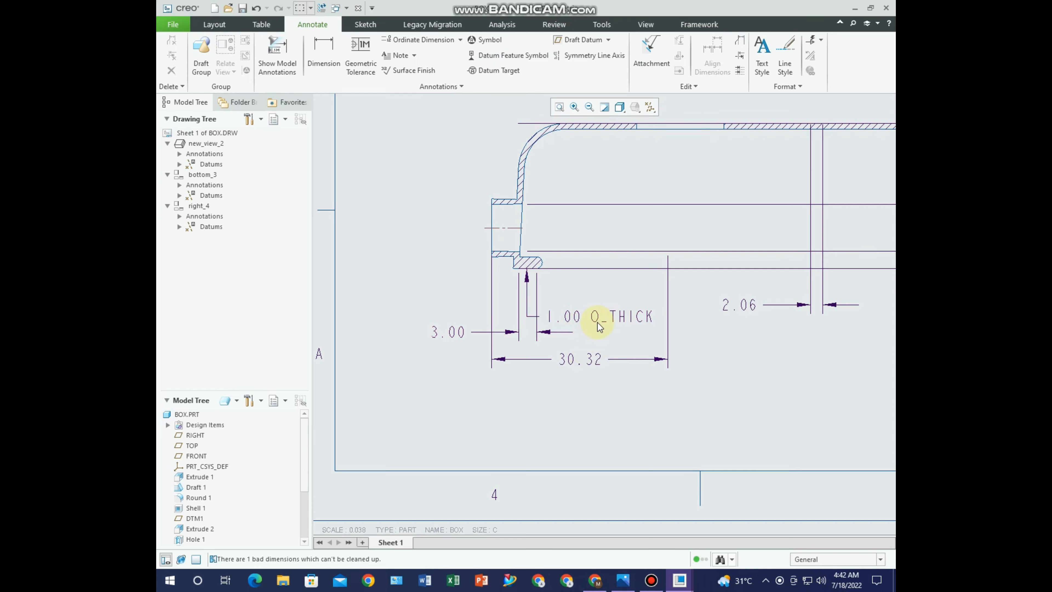
{"action": "left_click", "coordinate": [598, 316]}
{"action": "key", "text": "Delete"}
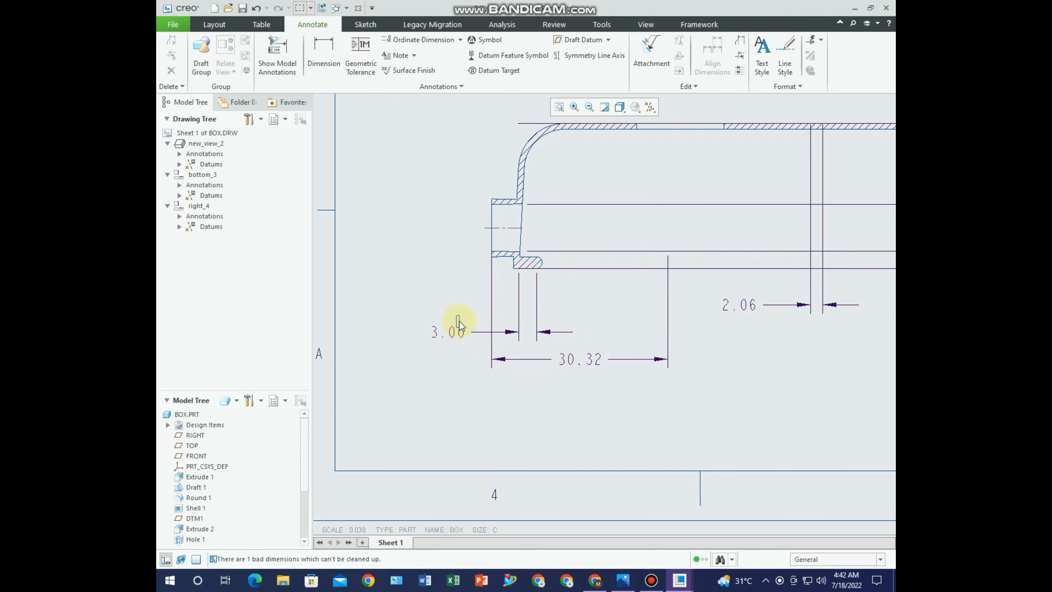
{"action": "left_click", "coordinate": [452, 338]}
{"action": "left_click_drag", "start_coordinate": [452, 337], "coordinate": [454, 313]}
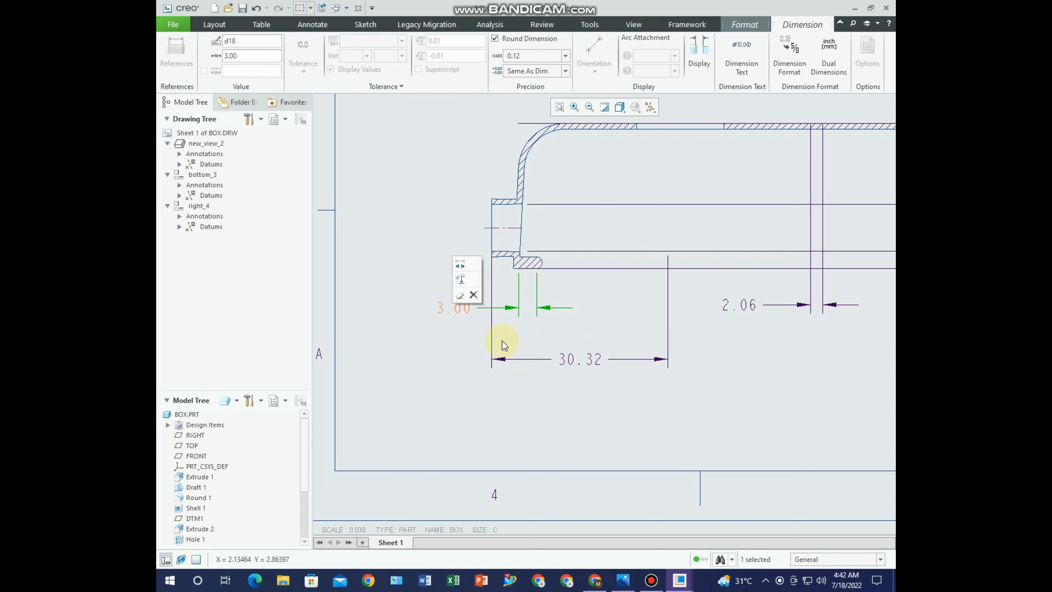
Delete the 30.32 and 2.06 dimensions below the bottom_3 section view
{"action": "left_click", "coordinate": [572, 356]}
{"action": "scroll", "coordinate": [592, 373], "scroll_direction": "down", "scroll_amount": 2}
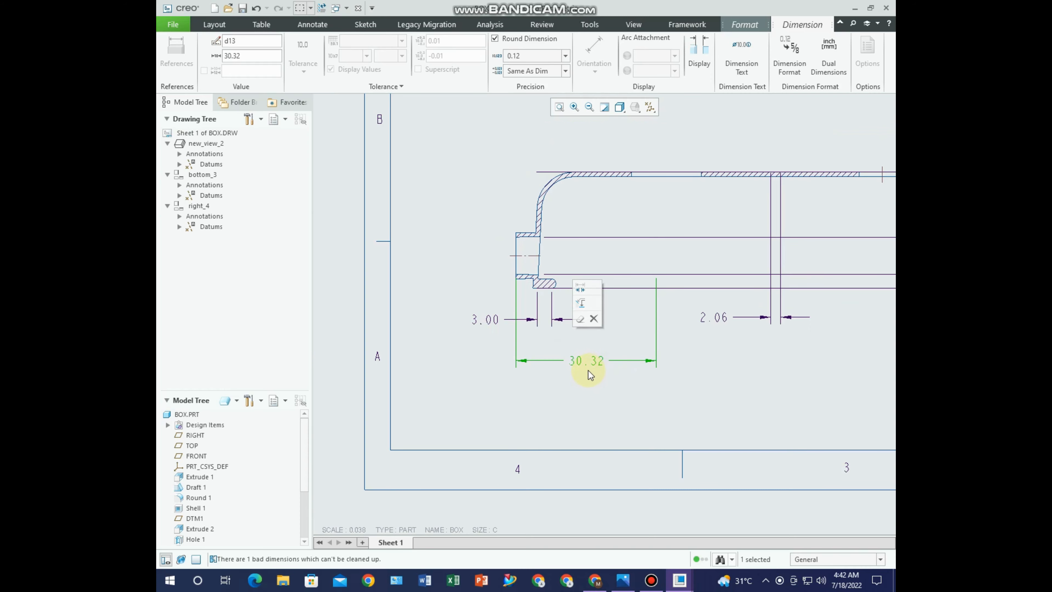
{"action": "key", "text": "Delete"}
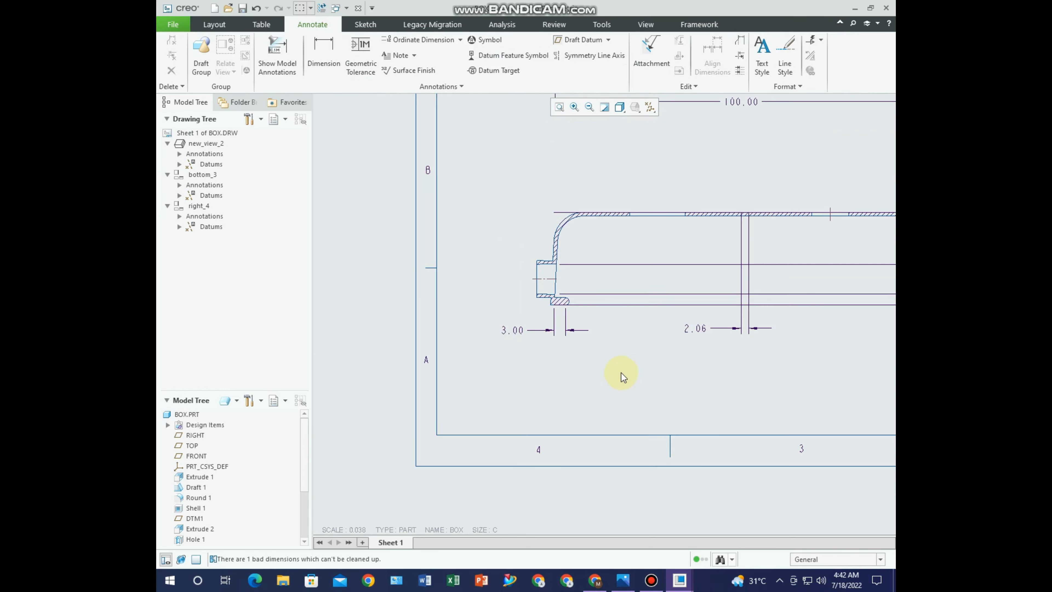
{"action": "scroll", "coordinate": [592, 372], "scroll_direction": "down", "scroll_amount": 2}
{"action": "left_click", "coordinate": [604, 352]}
{"action": "key", "text": "Delete"}
Delete the R8.00 and Ø8.00 dimensions at the right end of the bottom_3 view, keeping the 25.00 dimension
{"action": "middle_click_drag", "start_coordinate": [595, 376], "coordinate": [512, 395]}
{"action": "scroll", "coordinate": [758, 340], "scroll_direction": "up", "scroll_amount": 3}
{"action": "left_click", "coordinate": [729, 348]}
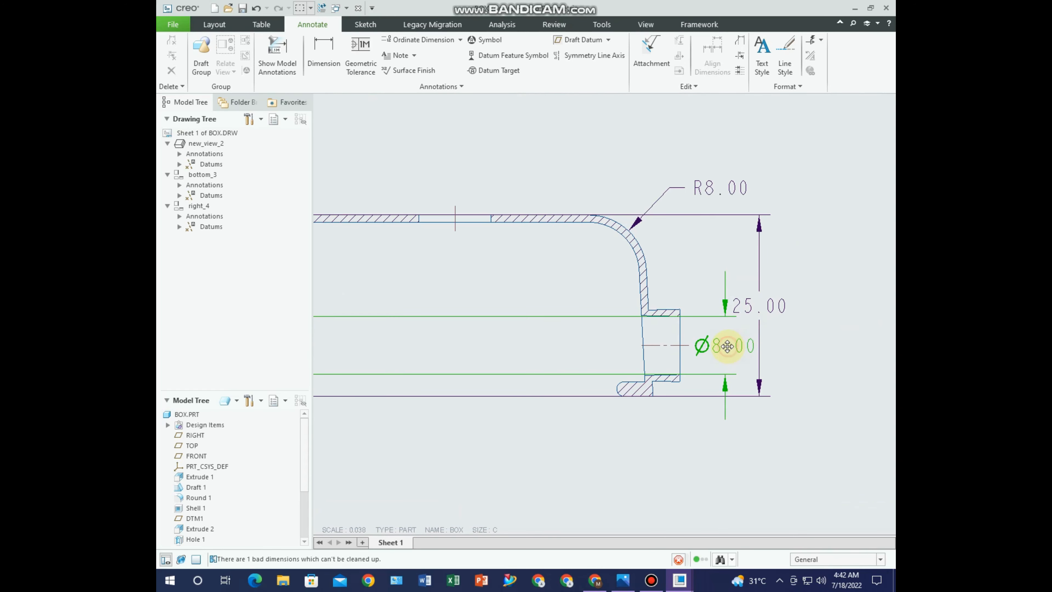
{"action": "left_click", "coordinate": [714, 190]}
{"action": "key", "text": "Delete"}
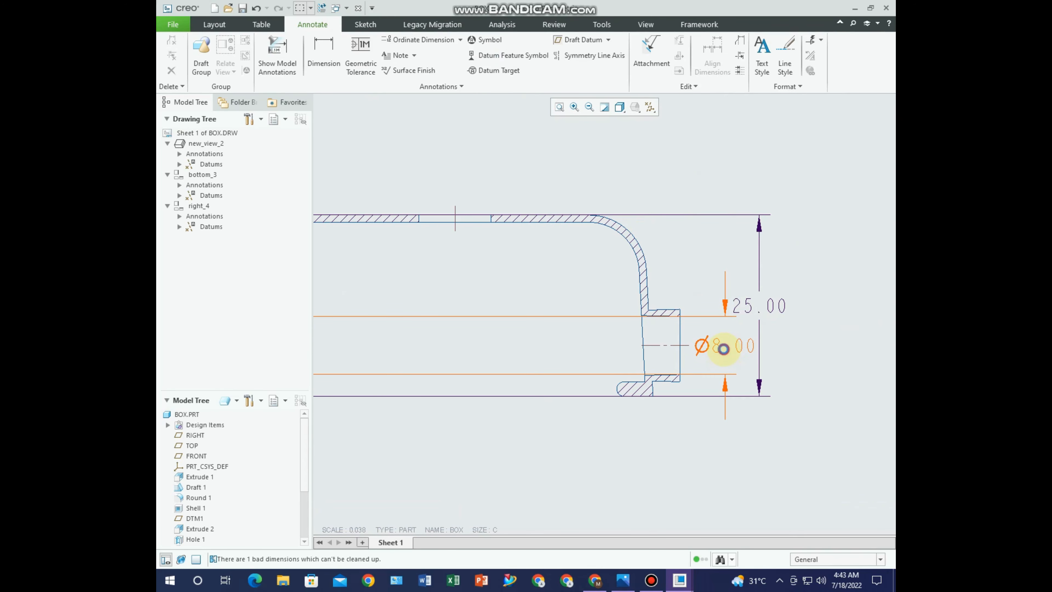
{"action": "left_click", "coordinate": [723, 347]}
{"action": "key", "text": "Delete"}
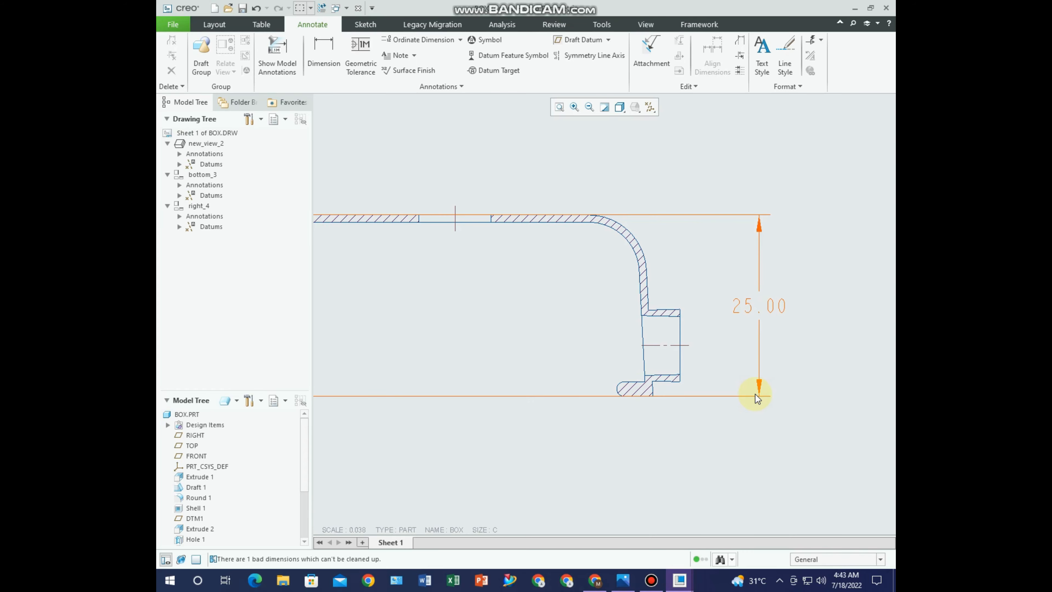
Delete the SECTION XSEC0002-XSEC0002 label below the right_4 view
{"action": "scroll", "coordinate": [755, 394], "scroll_direction": "down", "scroll_amount": 6}
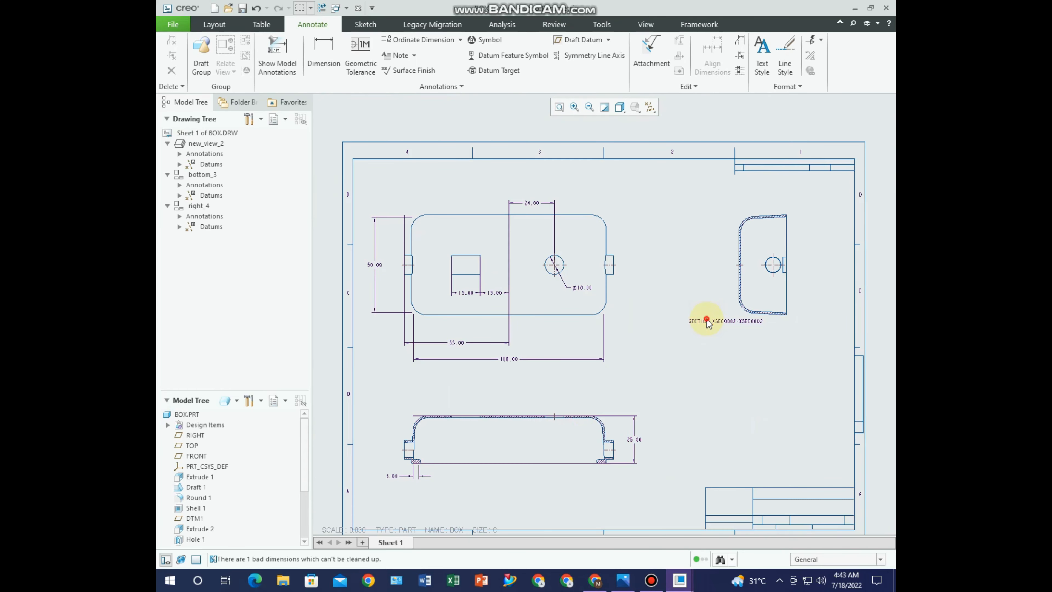
{"action": "left_click", "coordinate": [705, 324]}
{"action": "key", "text": "Delete"}
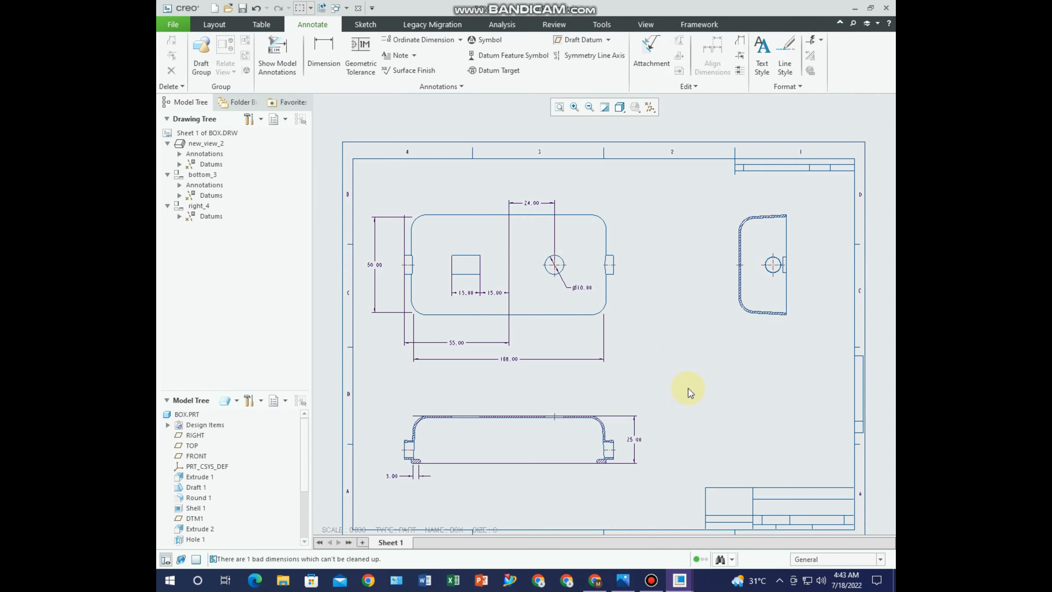
{"action": "left_click", "coordinate": [323, 52]}
{"action": "scroll", "coordinate": [749, 256], "scroll_direction": "up", "scroll_amount": 8}
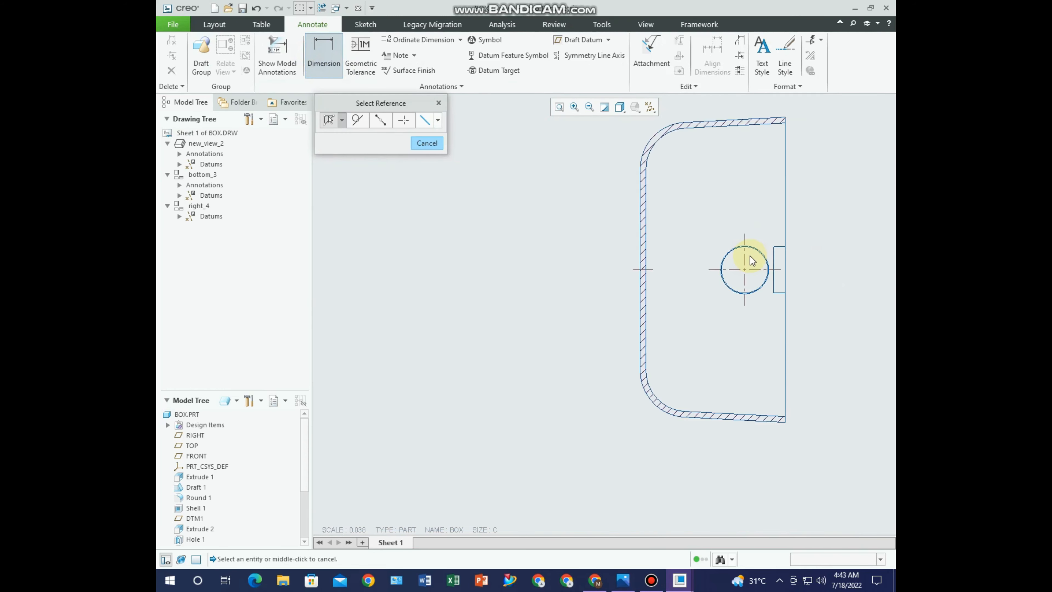
{"action": "left_click", "coordinate": [771, 235]}
{"action": "scroll", "coordinate": [762, 273], "scroll_direction": "down", "scroll_amount": 4}
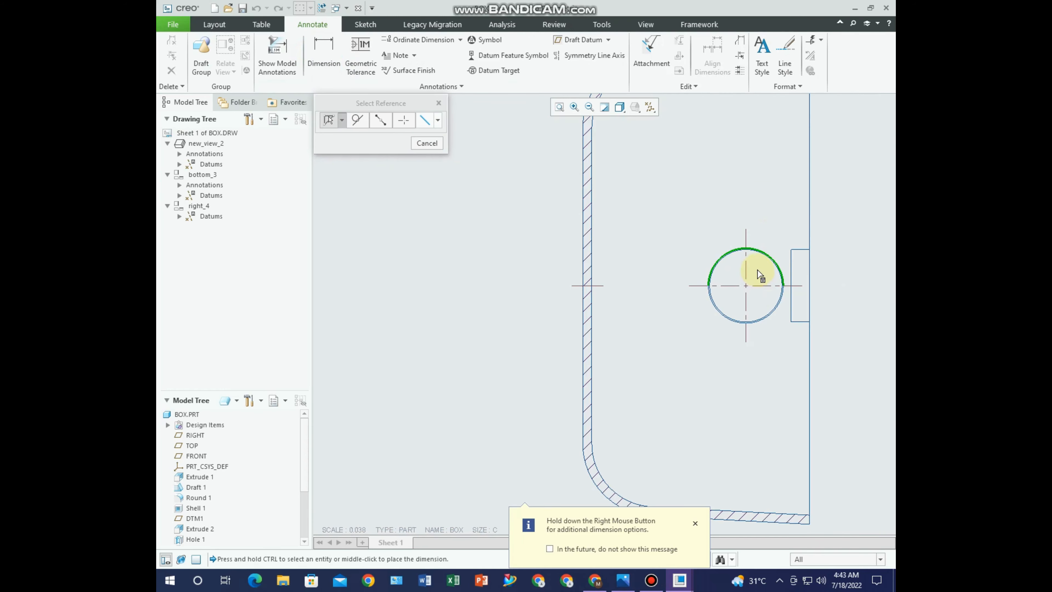
{"action": "scroll", "coordinate": [788, 206], "scroll_direction": "up", "scroll_amount": 4}
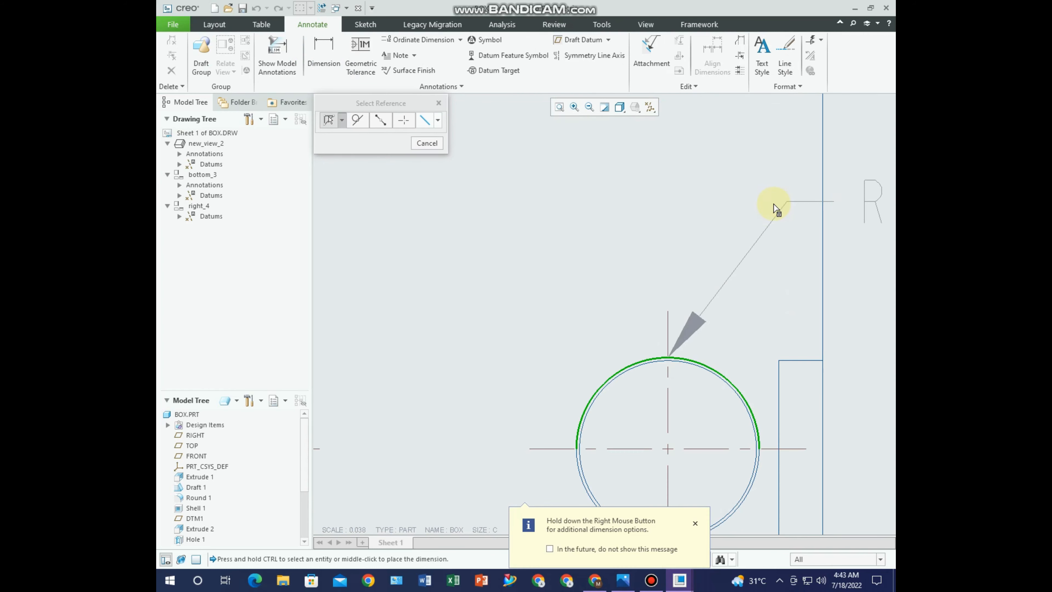
{"action": "scroll", "coordinate": [722, 286], "scroll_direction": "up", "scroll_amount": 4}
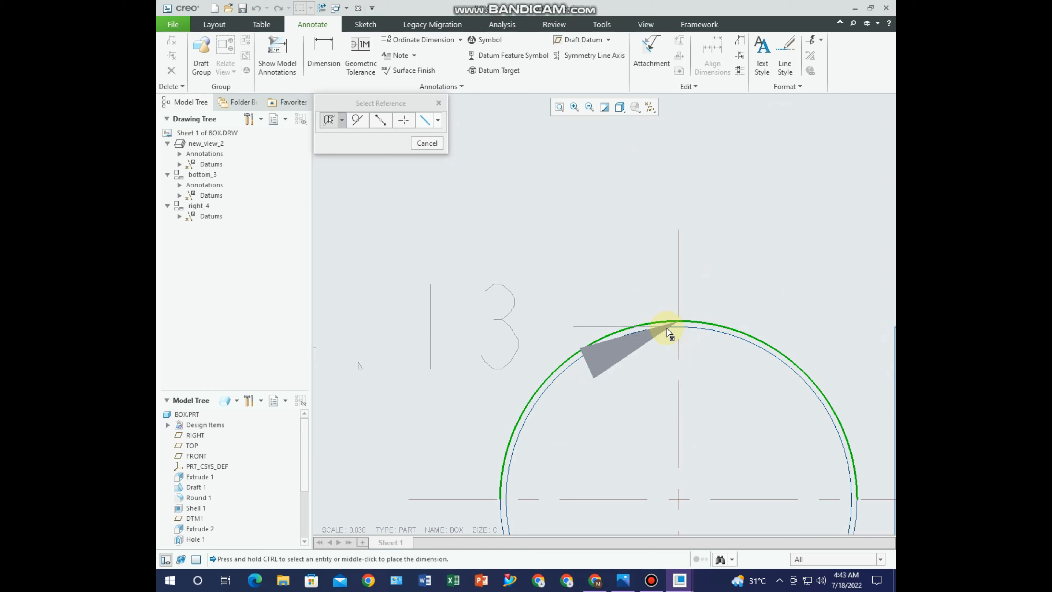
{"action": "scroll", "coordinate": [762, 278], "scroll_direction": "down", "scroll_amount": 5}
{"action": "scroll", "coordinate": [758, 276], "scroll_direction": "down", "scroll_amount": 1}
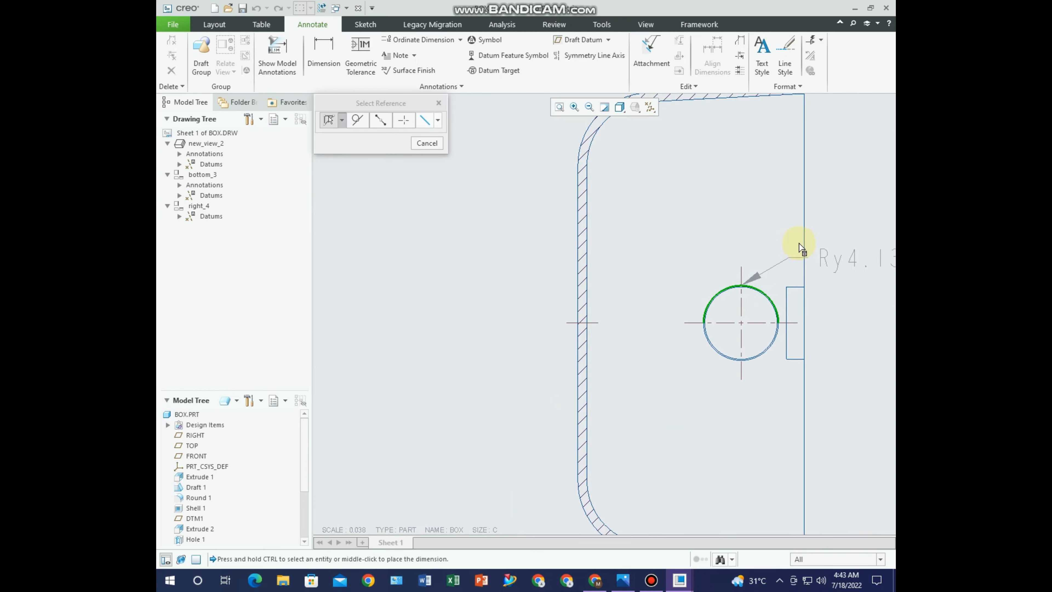
{"action": "left_click", "coordinate": [439, 103]}
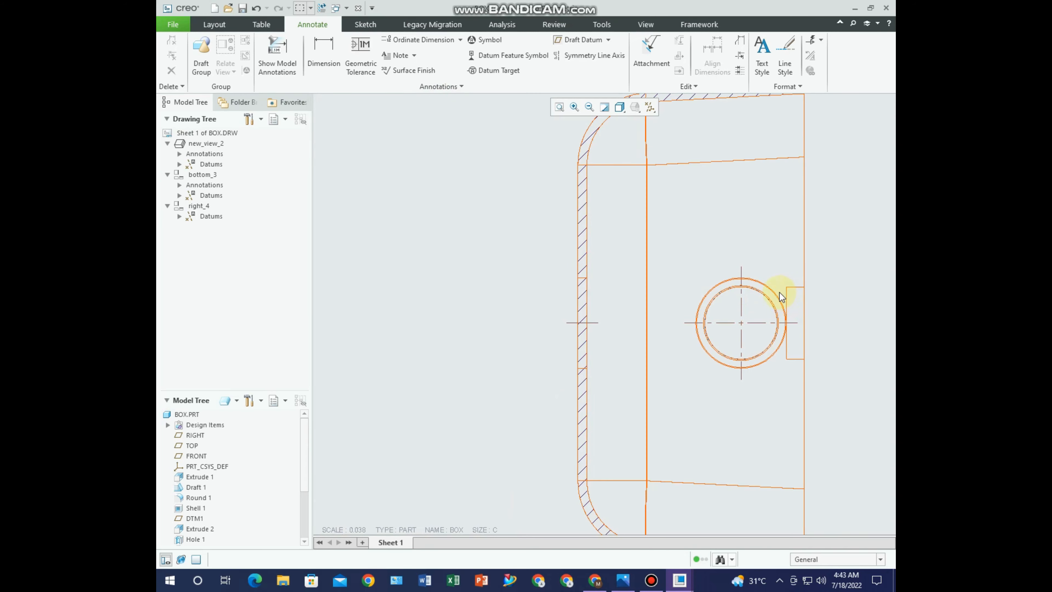
Set the display style of the right_4 view to Hidden
{"action": "left_click", "coordinate": [696, 235]}
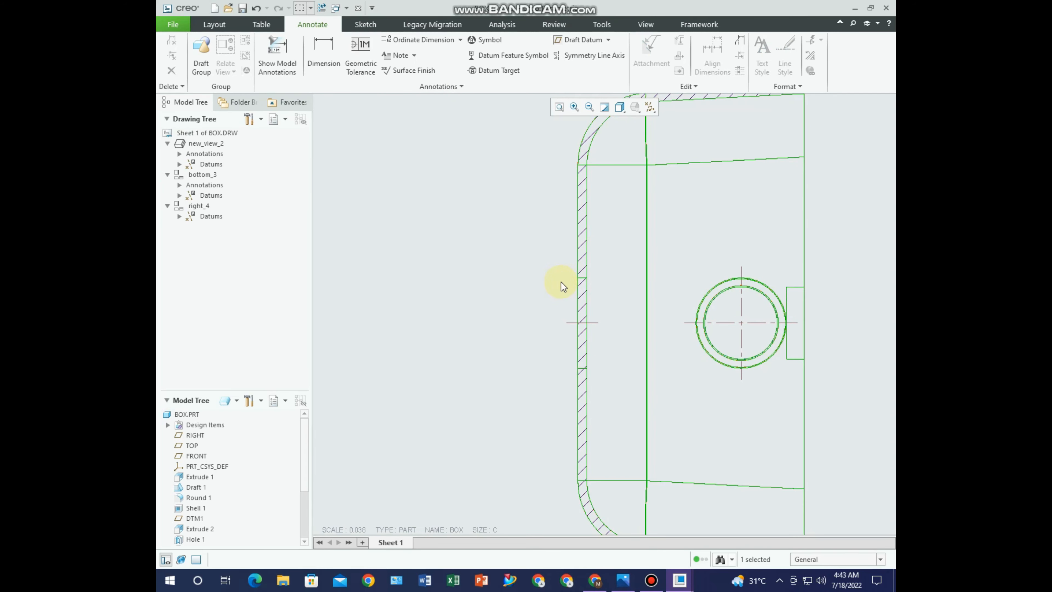
{"action": "scroll", "coordinate": [580, 286], "scroll_direction": "down", "scroll_amount": 4}
{"action": "left_click", "coordinate": [721, 257]}
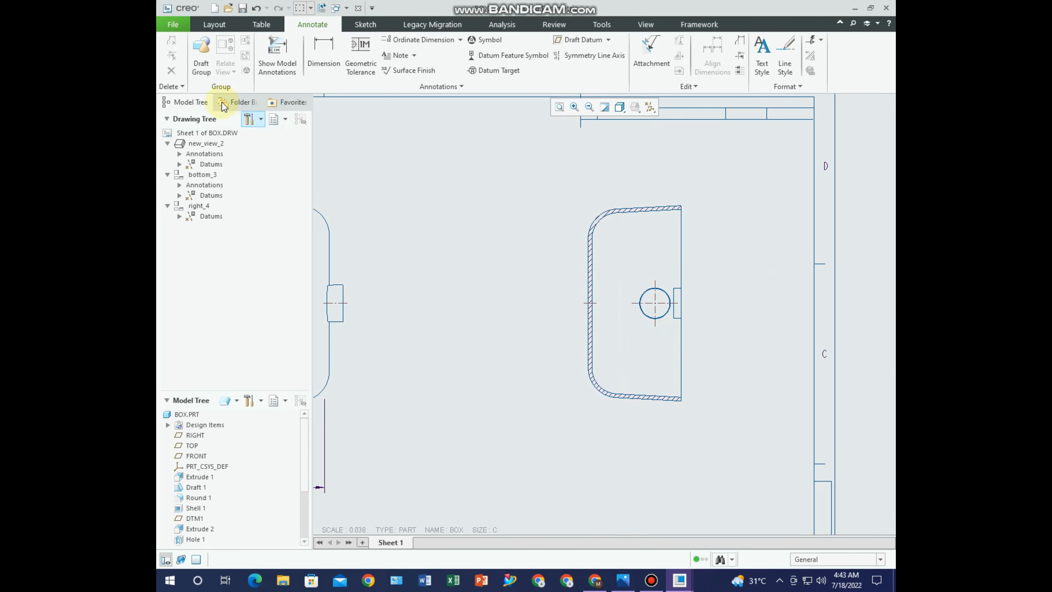
{"action": "left_click", "coordinate": [214, 24]}
{"action": "left_click", "coordinate": [614, 242]}
{"action": "left_click", "coordinate": [629, 170]}
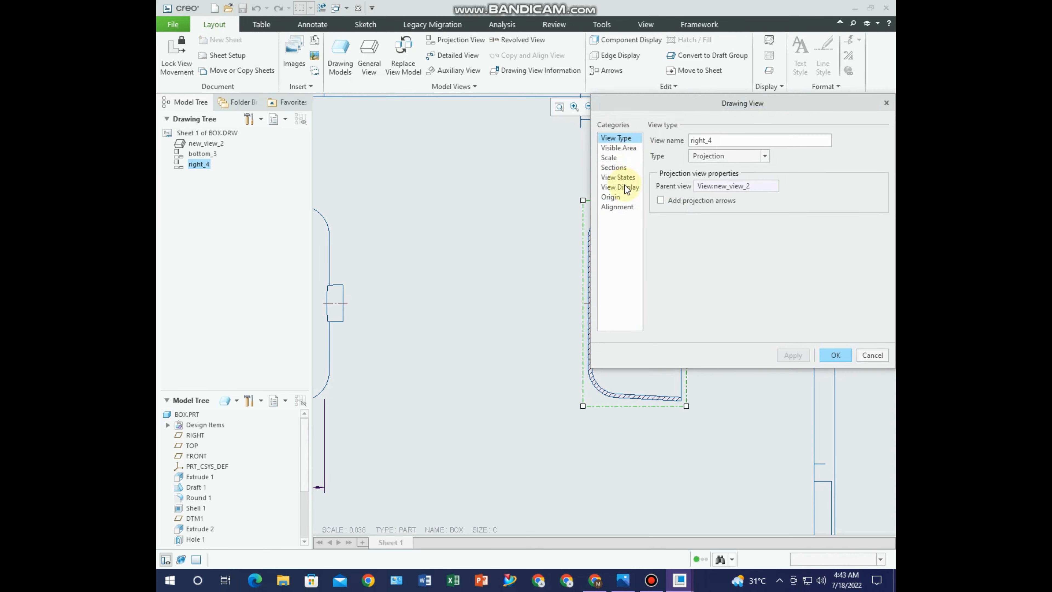
{"action": "left_click", "coordinate": [625, 177]}
{"action": "left_click", "coordinate": [620, 186]}
{"action": "left_click", "coordinate": [730, 153]}
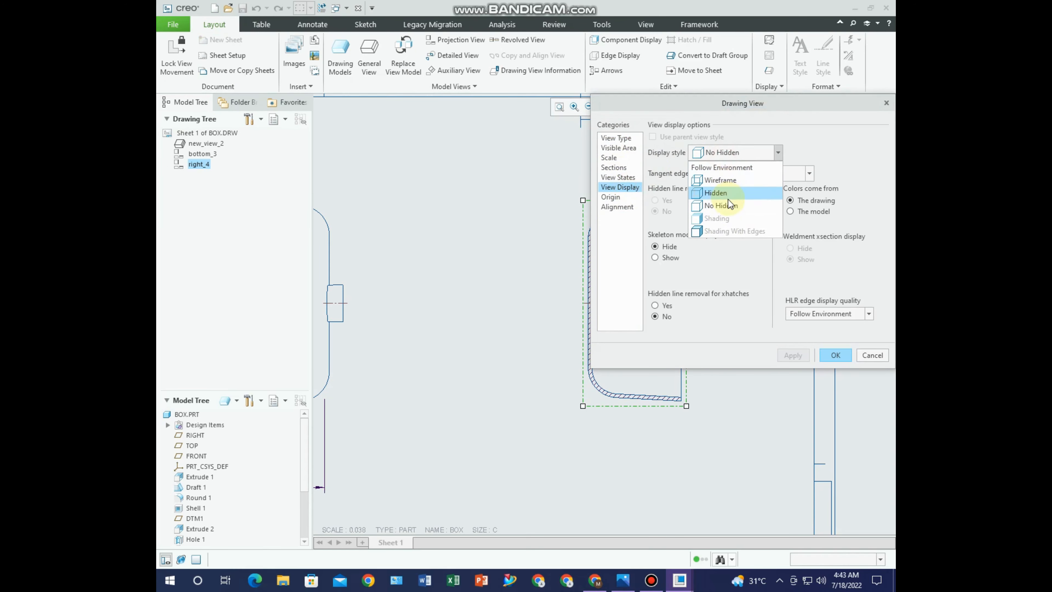
{"action": "left_click", "coordinate": [728, 198]}
{"action": "left_click", "coordinate": [833, 355]}
{"action": "scroll", "coordinate": [660, 271], "scroll_direction": "up", "scroll_amount": 6}
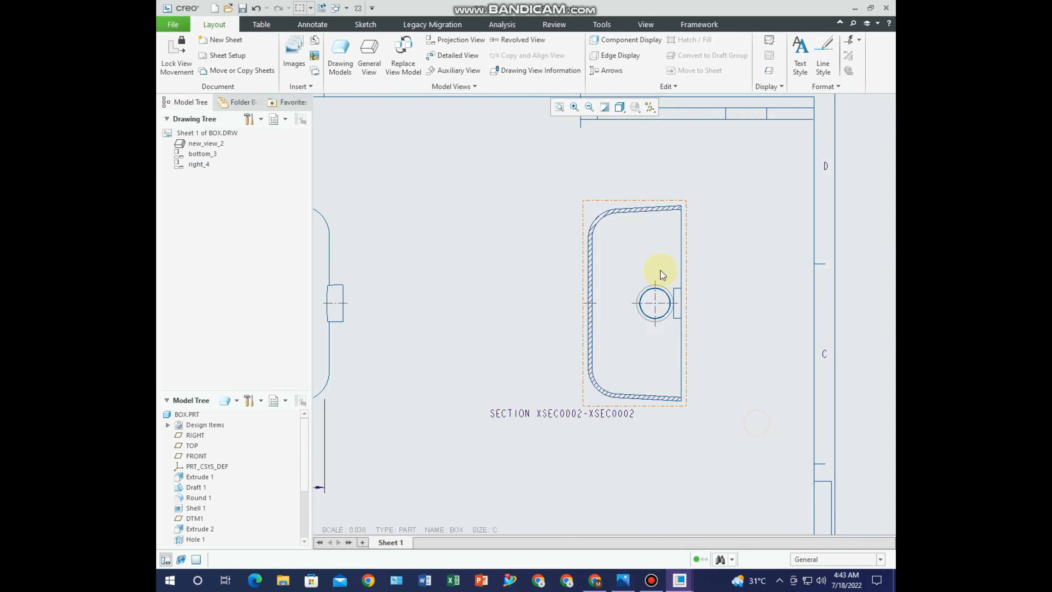
{"action": "left_click", "coordinate": [310, 25]}
{"action": "left_click", "coordinate": [323, 52]}
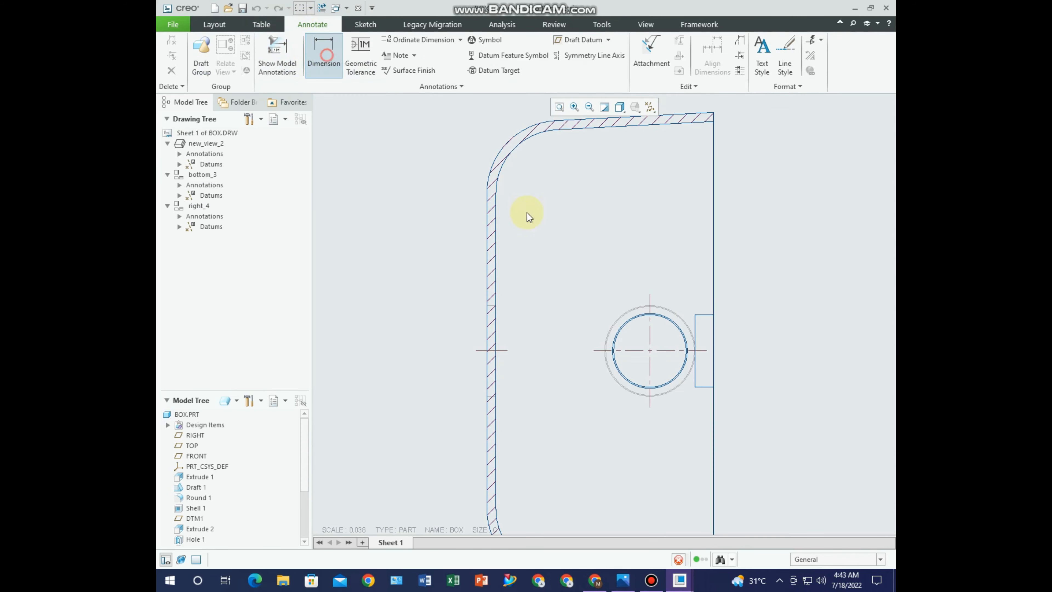
{"action": "scroll", "coordinate": [682, 319], "scroll_direction": "up", "scroll_amount": 3}
{"action": "left_click", "coordinate": [680, 319]}
{"action": "scroll", "coordinate": [687, 305], "scroll_direction": "down", "scroll_amount": 2}
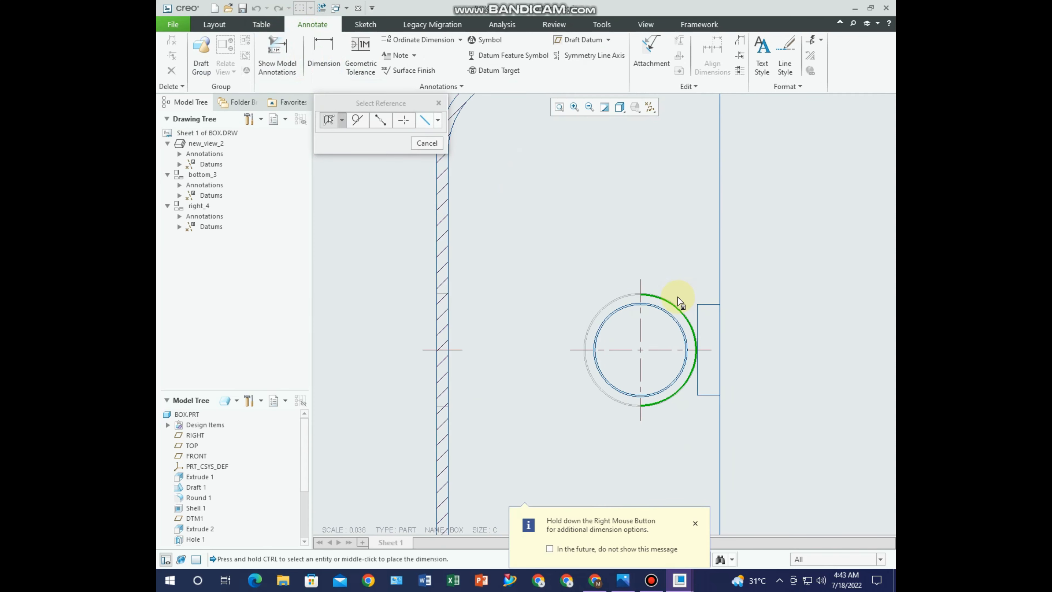
{"action": "left_click", "coordinate": [424, 145]}
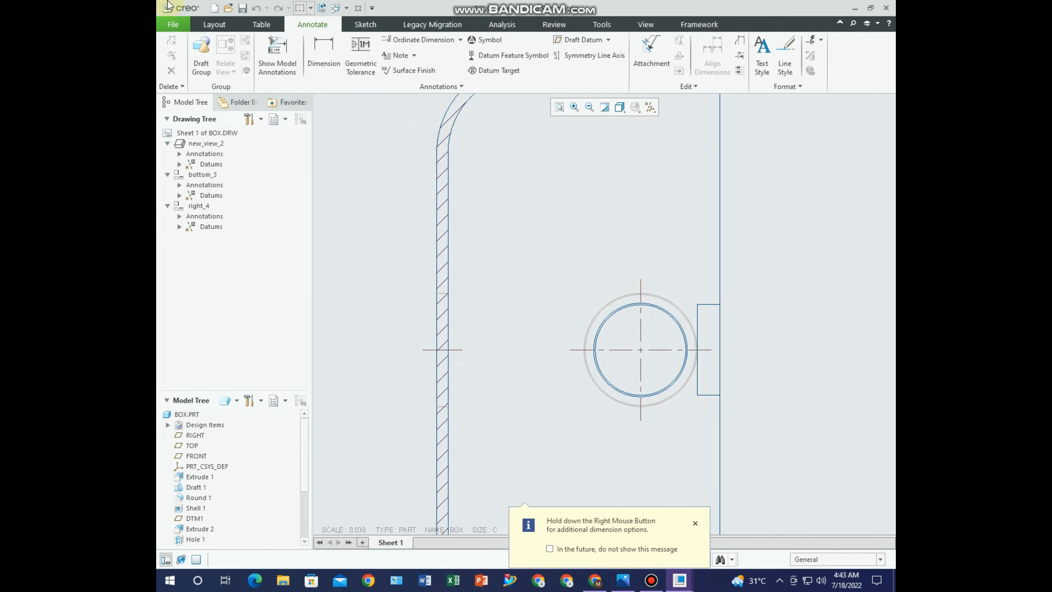
Add a radius dimension to the outer circle in the right_4 view, placed above and outside the circle
{"action": "left_click", "coordinate": [319, 56]}
{"action": "scroll", "coordinate": [674, 329], "scroll_direction": "up", "scroll_amount": 4}
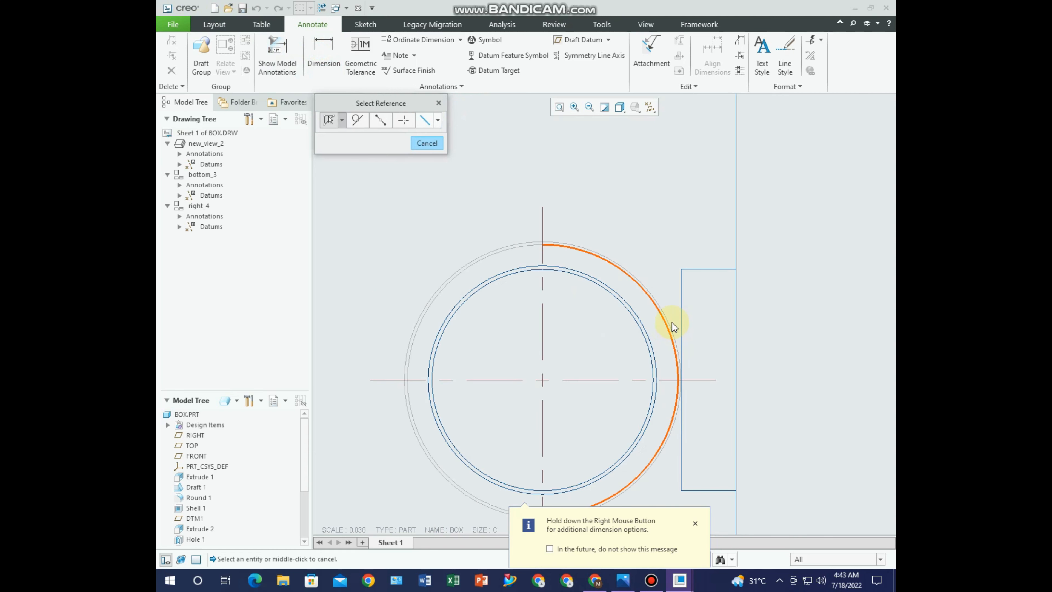
{"action": "left_click", "coordinate": [672, 322]}
{"action": "scroll", "coordinate": [672, 322], "scroll_direction": "down", "scroll_amount": 4}
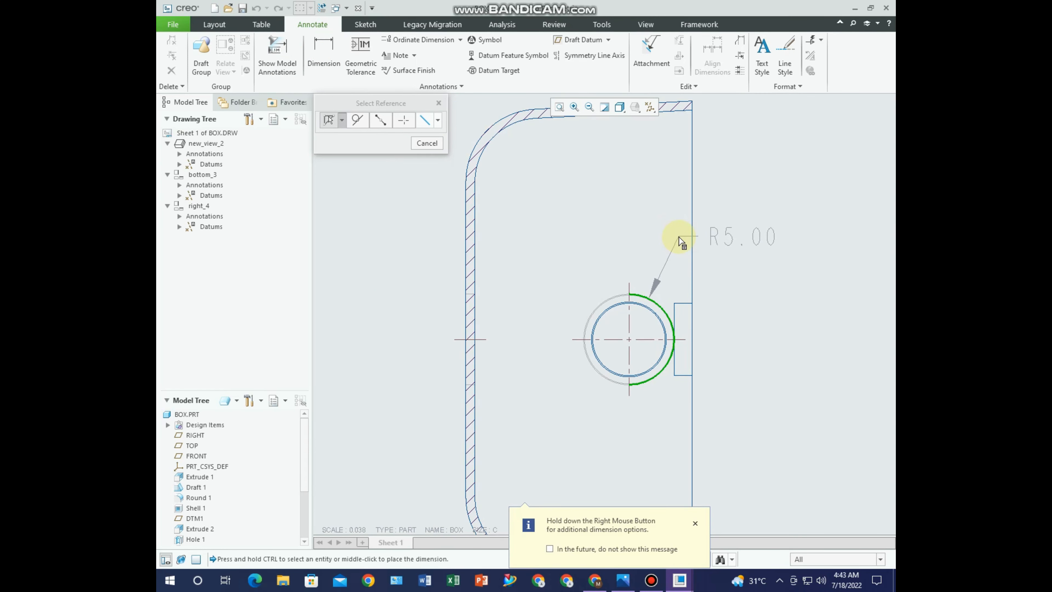
{"action": "middle_click", "coordinate": [679, 236]}
{"action": "scroll", "coordinate": [657, 381], "scroll_direction": "up", "scroll_amount": 3}
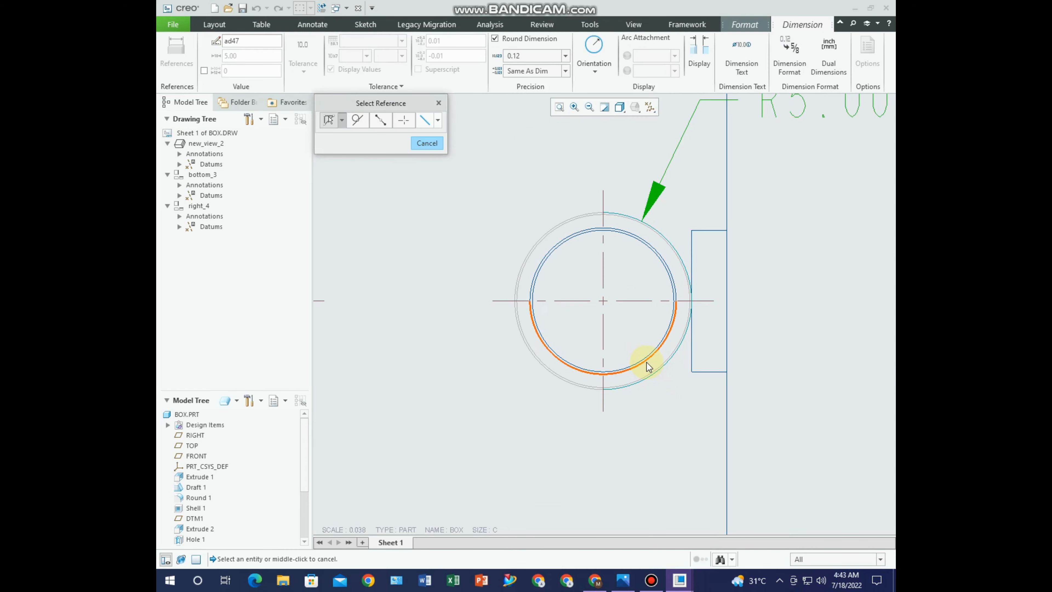
{"action": "left_click", "coordinate": [647, 362]}
{"action": "scroll", "coordinate": [683, 439], "scroll_direction": "down", "scroll_amount": 4}
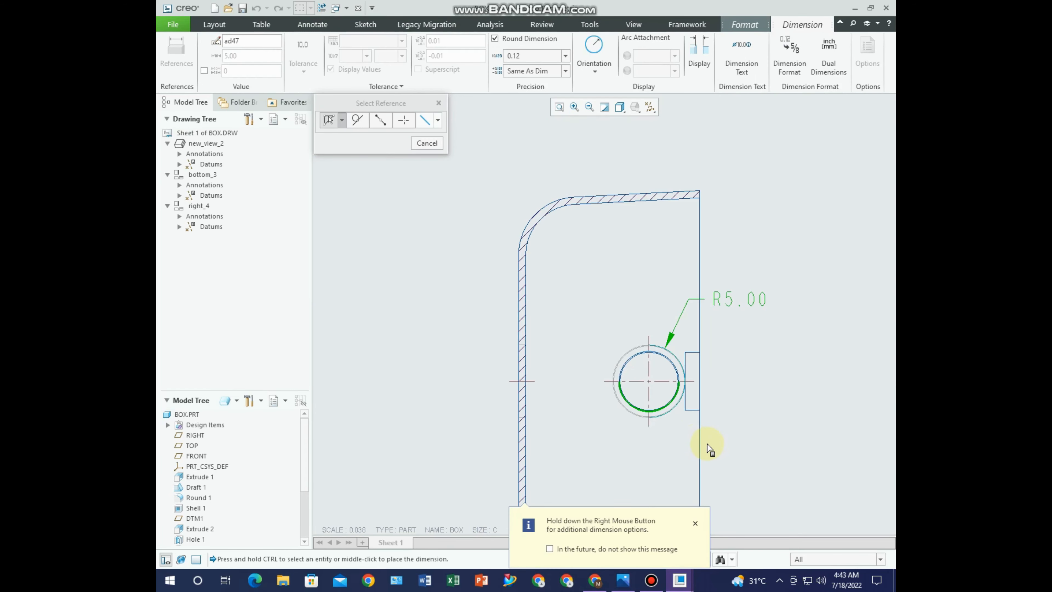
{"action": "scroll", "coordinate": [662, 408], "scroll_direction": "up", "scroll_amount": 4}
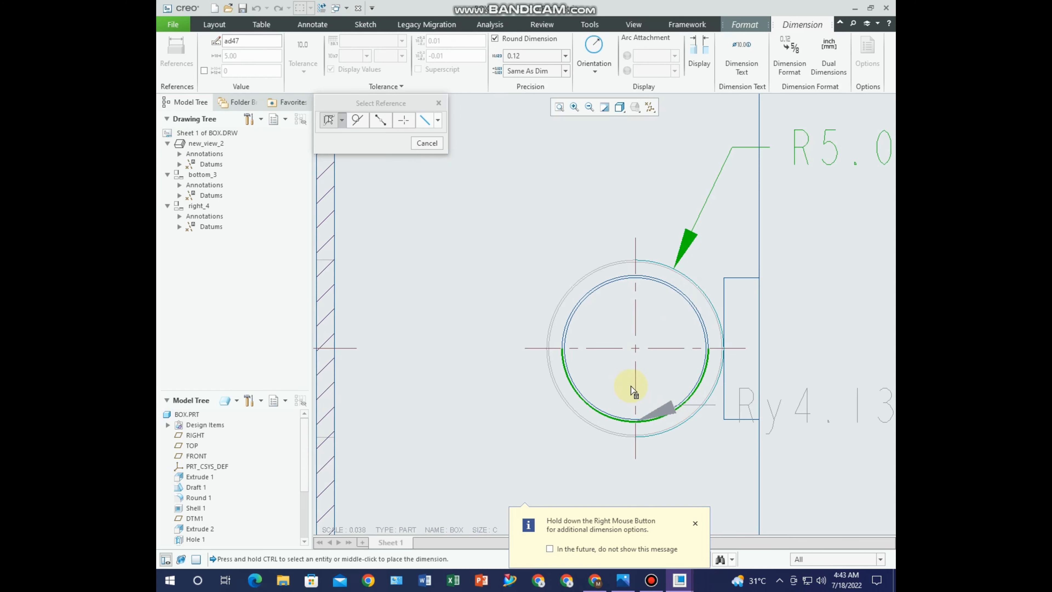
{"action": "left_click", "coordinate": [426, 143]}
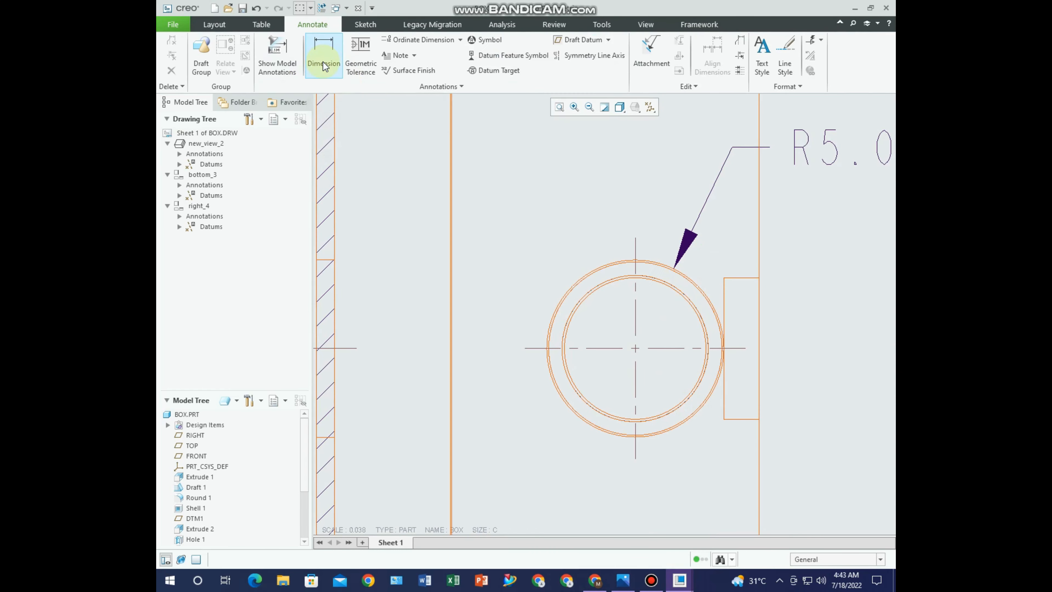
Add a radius dimension to the inner circle in the right_4 view, placed below and outside the circle
{"action": "left_click", "coordinate": [323, 62]}
{"action": "scroll", "coordinate": [673, 401], "scroll_direction": "up", "scroll_amount": 2}
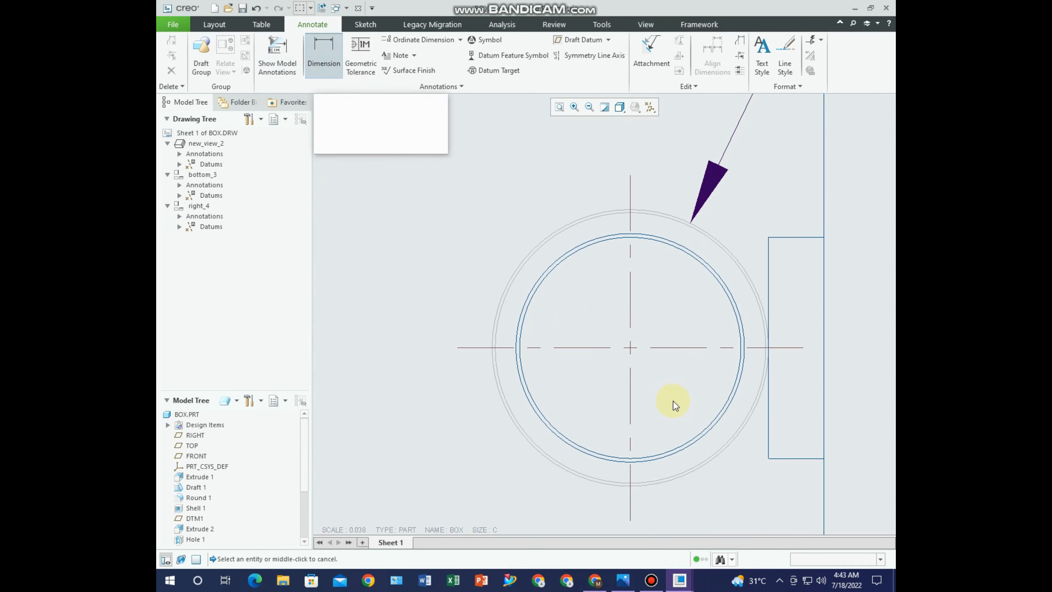
{"action": "left_click", "coordinate": [683, 441]}
{"action": "scroll", "coordinate": [664, 436], "scroll_direction": "down", "scroll_amount": 3}
{"action": "scroll", "coordinate": [664, 439], "scroll_direction": "down", "scroll_amount": 3}
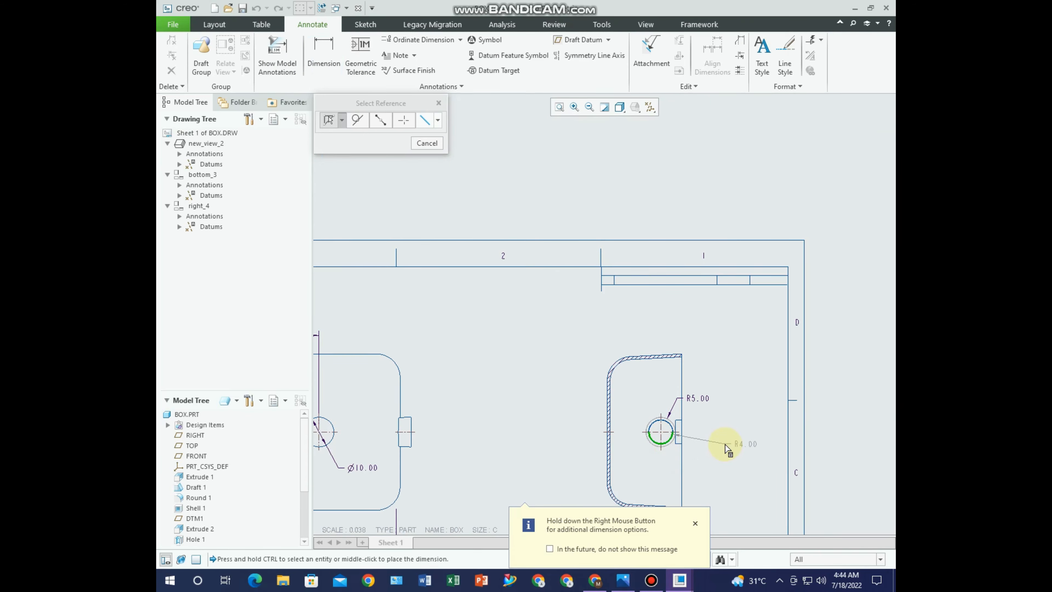
{"action": "middle_click", "coordinate": [695, 479]}
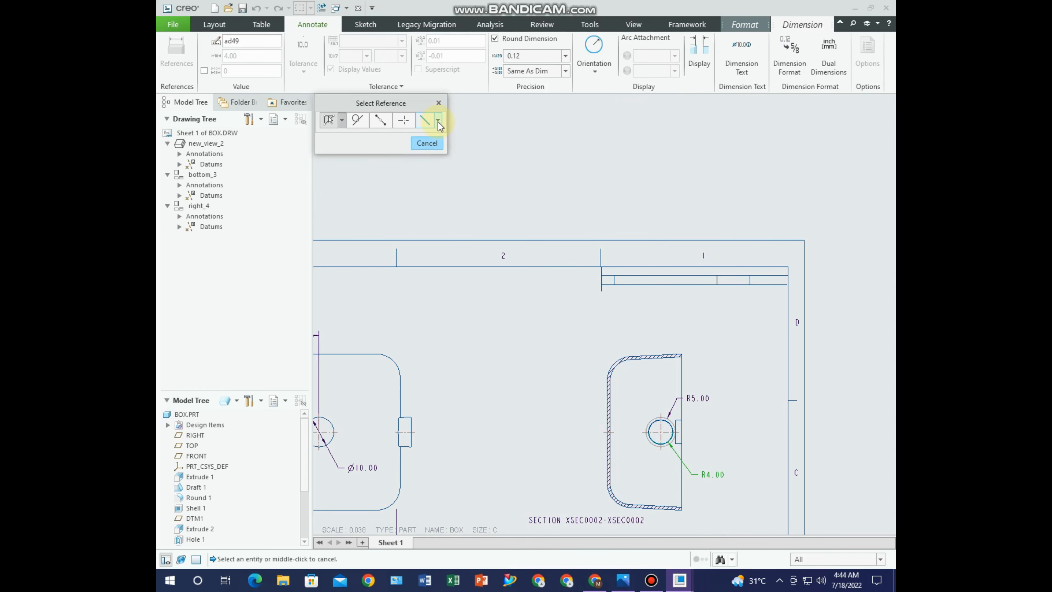
{"action": "left_click", "coordinate": [438, 103]}
Dimension the height of the small rectangle beside the circles in the right_4 view, placing it outside the section outline
{"action": "scroll", "coordinate": [676, 344], "scroll_direction": "down", "scroll_amount": 1}
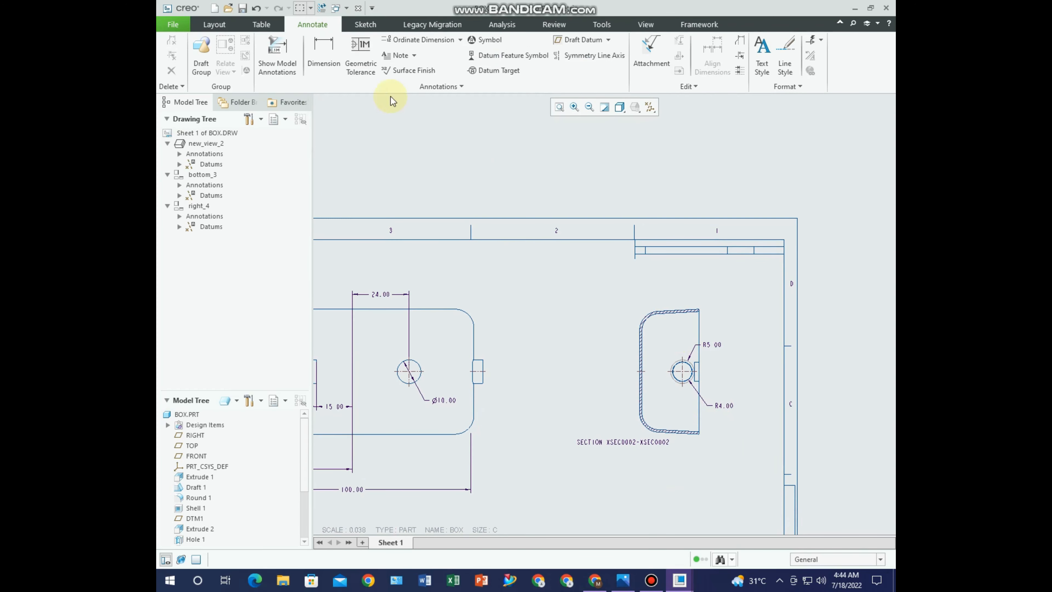
{"action": "left_click", "coordinate": [323, 52]}
{"action": "scroll", "coordinate": [727, 392], "scroll_direction": "up", "scroll_amount": 4}
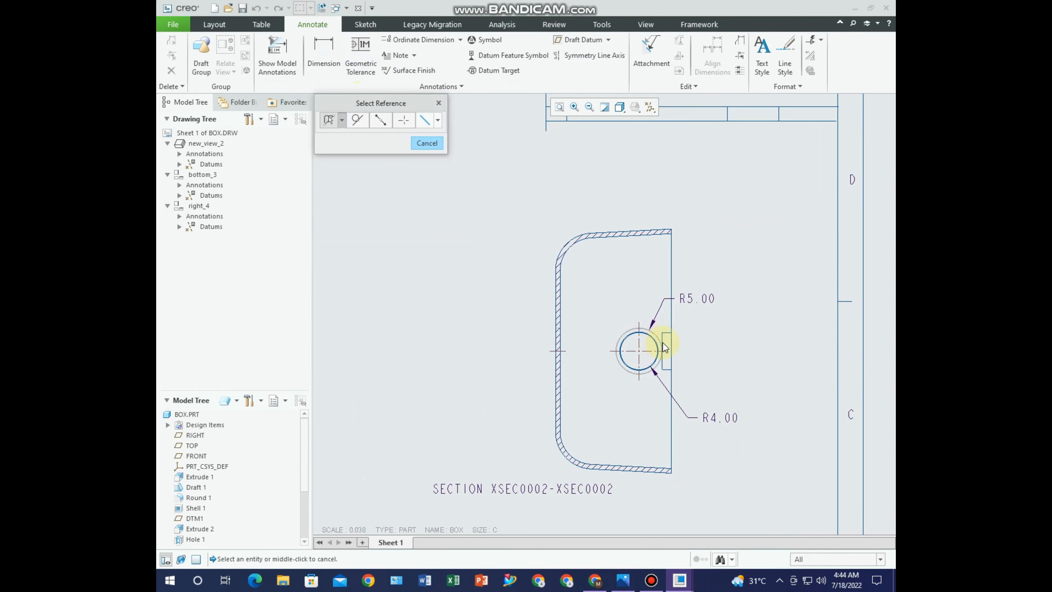
{"action": "scroll", "coordinate": [664, 347], "scroll_direction": "up", "scroll_amount": 1}
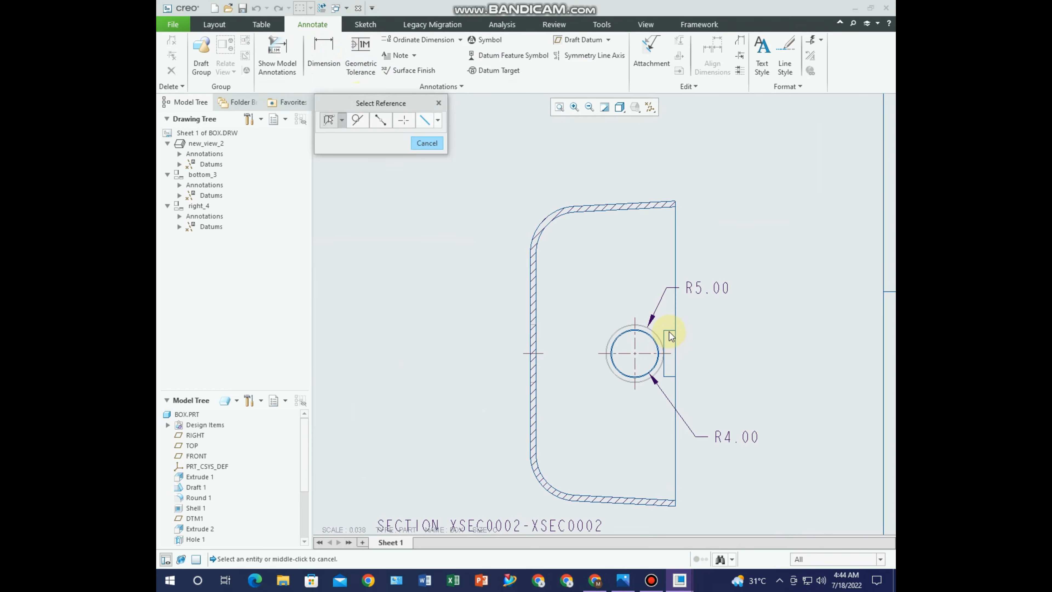
{"action": "left_click", "coordinate": [668, 375], "text": "ctrl"}
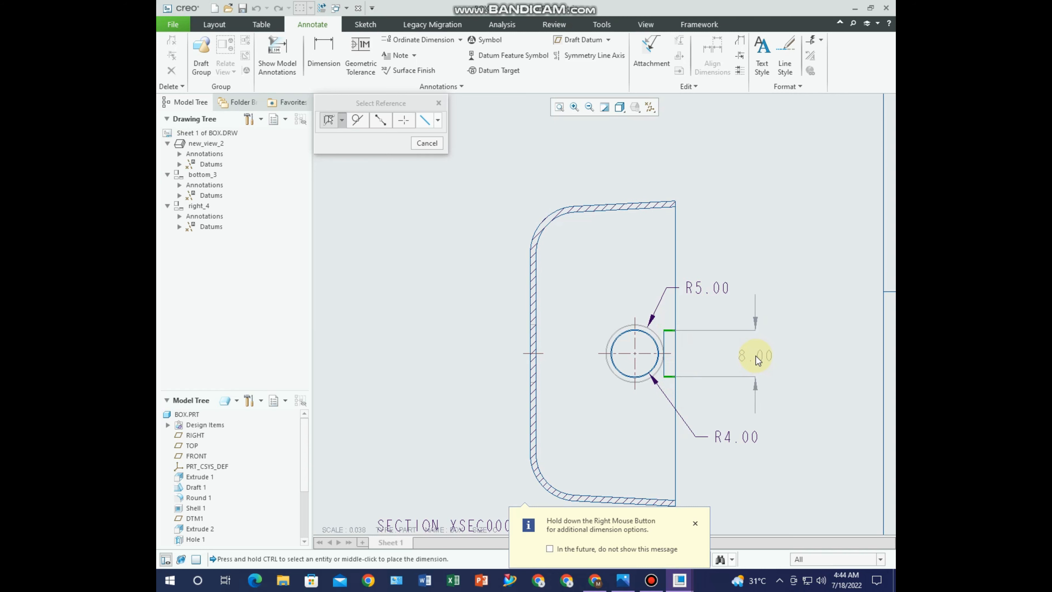
{"action": "middle_click", "coordinate": [763, 355]}
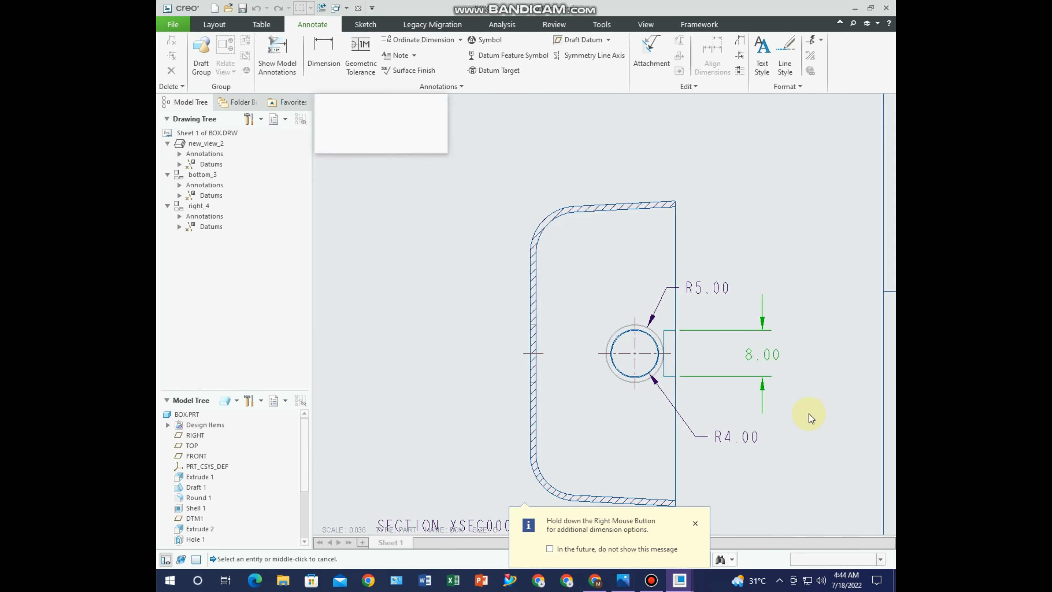
{"action": "scroll", "coordinate": [807, 415], "scroll_direction": "down", "scroll_amount": 5}
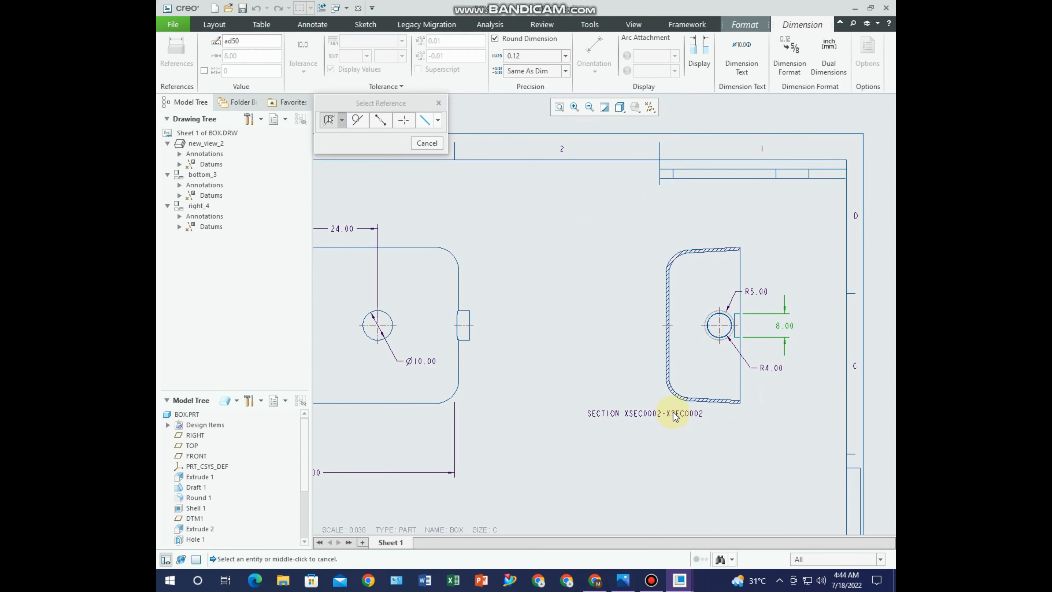
{"action": "left_click", "coordinate": [432, 143]}
Delete the SECTION XSEC0002-XSEC0002 label below the right_4 view
{"action": "left_click", "coordinate": [628, 413]}
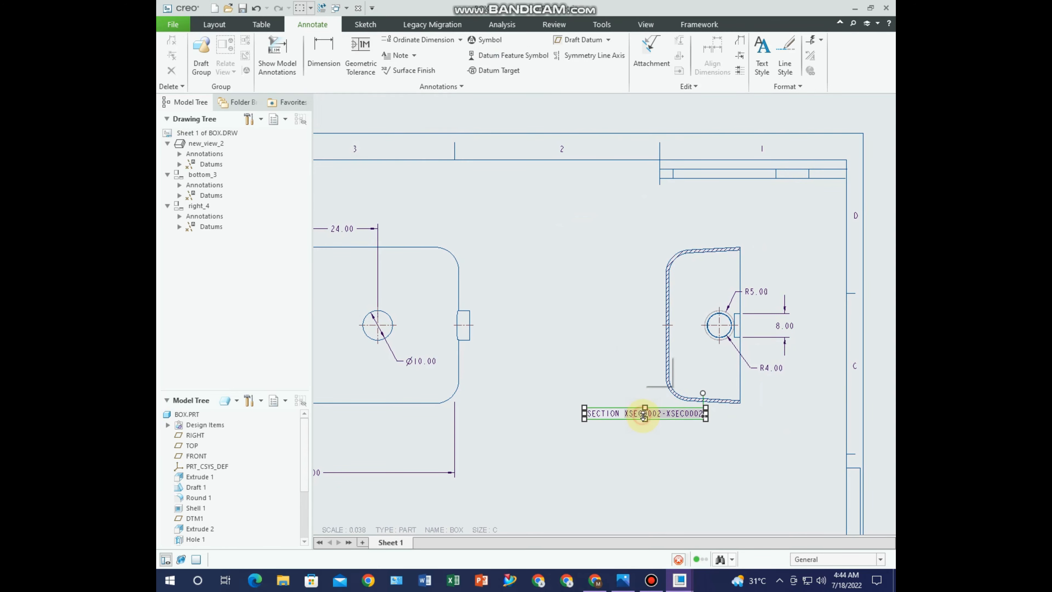
{"action": "key", "text": "Delete"}
{"action": "scroll", "coordinate": [662, 365], "scroll_direction": "down", "scroll_amount": 5}
Add an angle dimension between the outer upper and lower edges of the right-hand boss in the bottom_3 section view
{"action": "scroll", "coordinate": [603, 426], "scroll_direction": "up", "scroll_amount": 8}
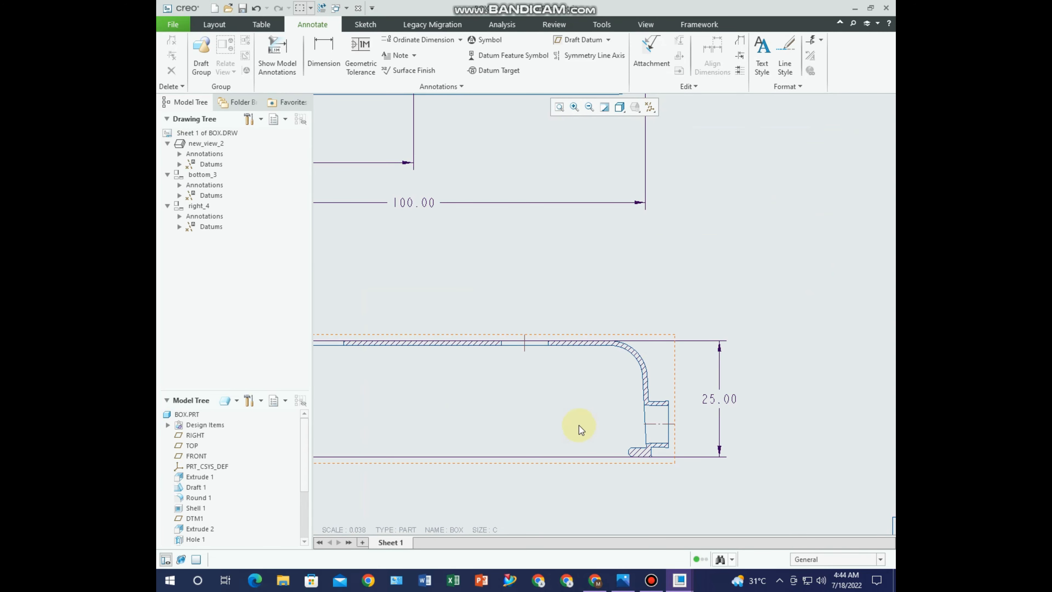
{"action": "middle_click_drag", "start_coordinate": [624, 380], "coordinate": [642, 364]}
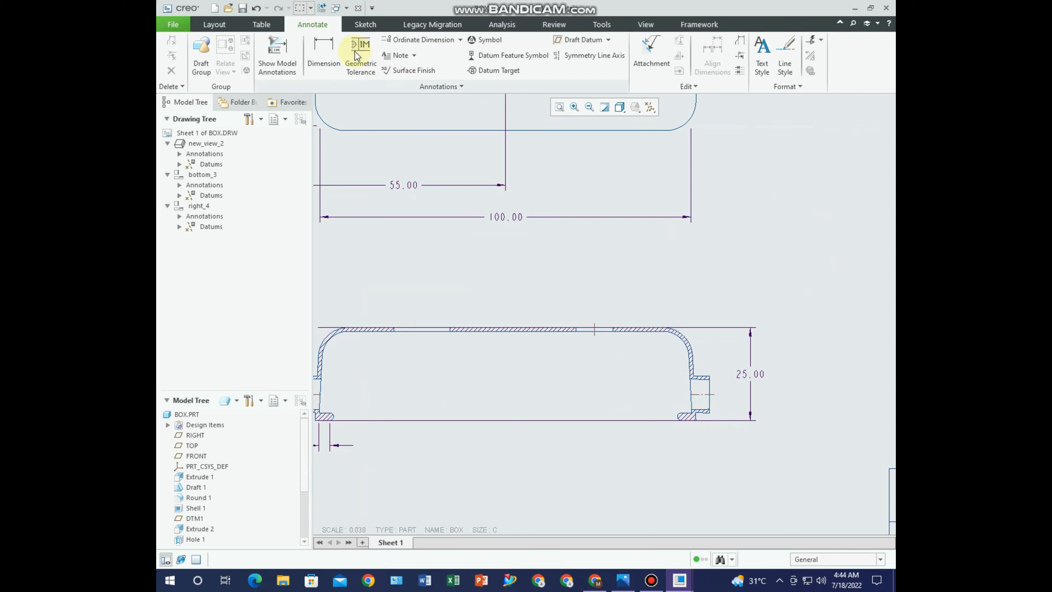
{"action": "left_click", "coordinate": [324, 54]}
{"action": "scroll", "coordinate": [709, 373], "scroll_direction": "up", "scroll_amount": 3}
{"action": "scroll", "coordinate": [704, 405], "scroll_direction": "up", "scroll_amount": 5}
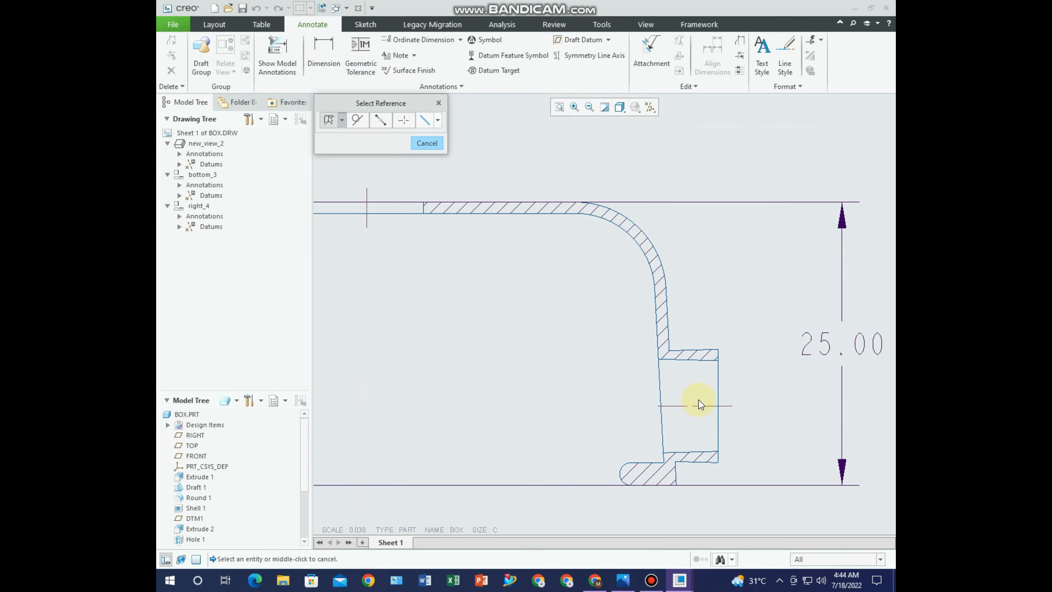
{"action": "left_click", "coordinate": [698, 351]}
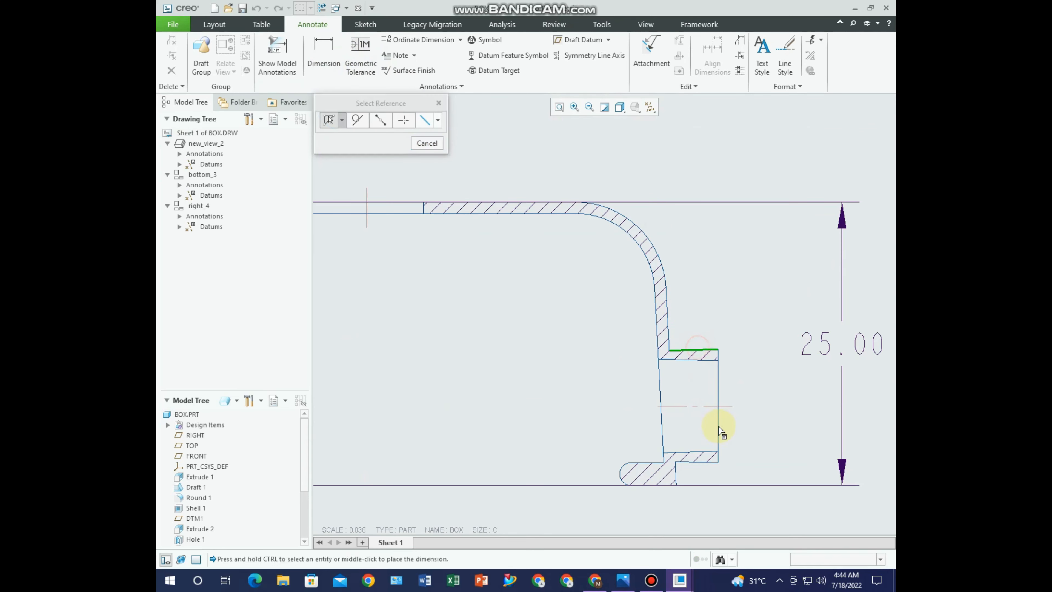
{"action": "left_click", "coordinate": [710, 462], "text": "ctrl"}
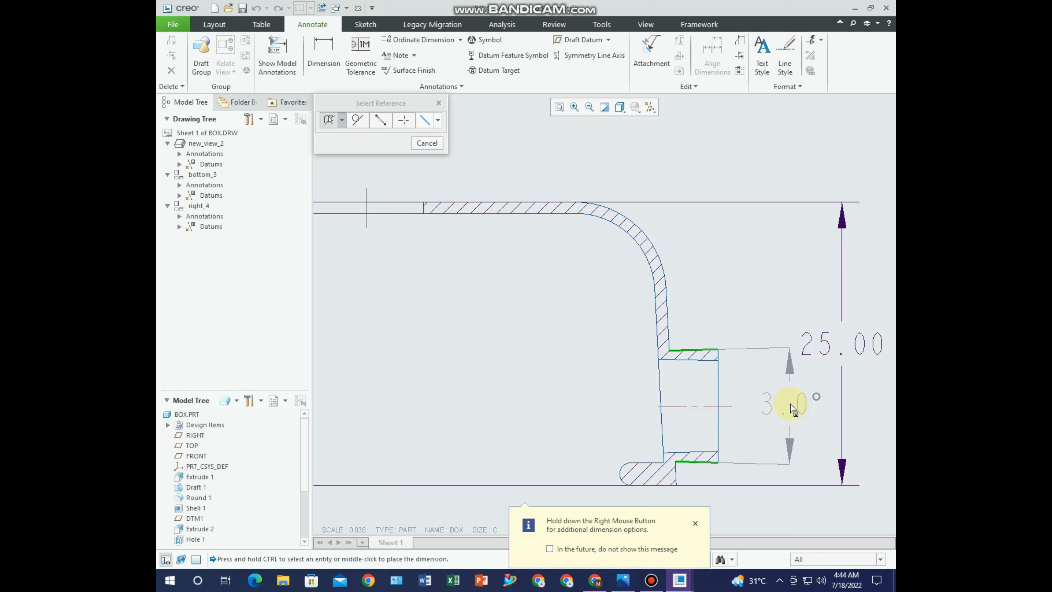
{"action": "middle_click", "coordinate": [790, 405]}
Add an angle dimension between the inner upper and lower edges of the same boss in the bottom_3 view
{"action": "left_click", "coordinate": [704, 368]}
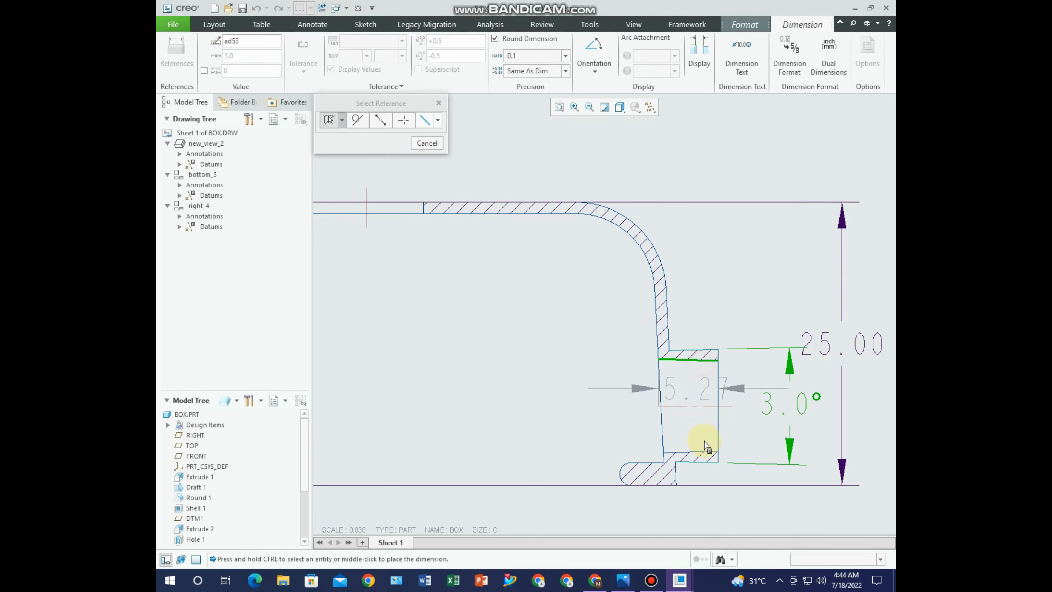
{"action": "left_click", "coordinate": [699, 451], "text": "ctrl"}
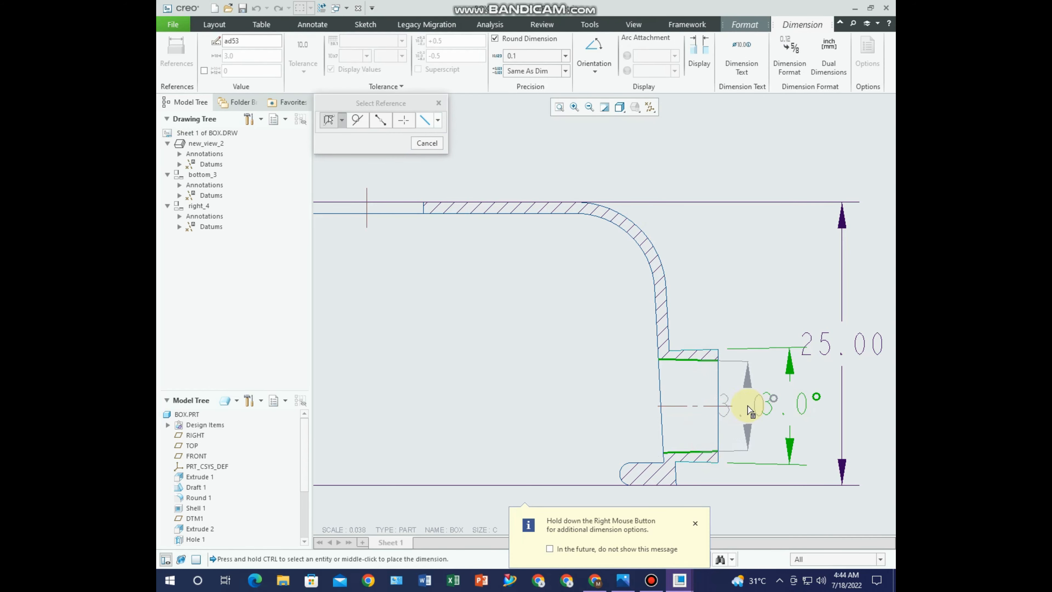
{"action": "middle_click", "coordinate": [748, 410]}
Move the 25.00 dimension and both boss angle dimensions outward from the bottom_3 view so that they no longer overlap
{"action": "scroll", "coordinate": [669, 405], "scroll_direction": "up", "scroll_amount": 2}
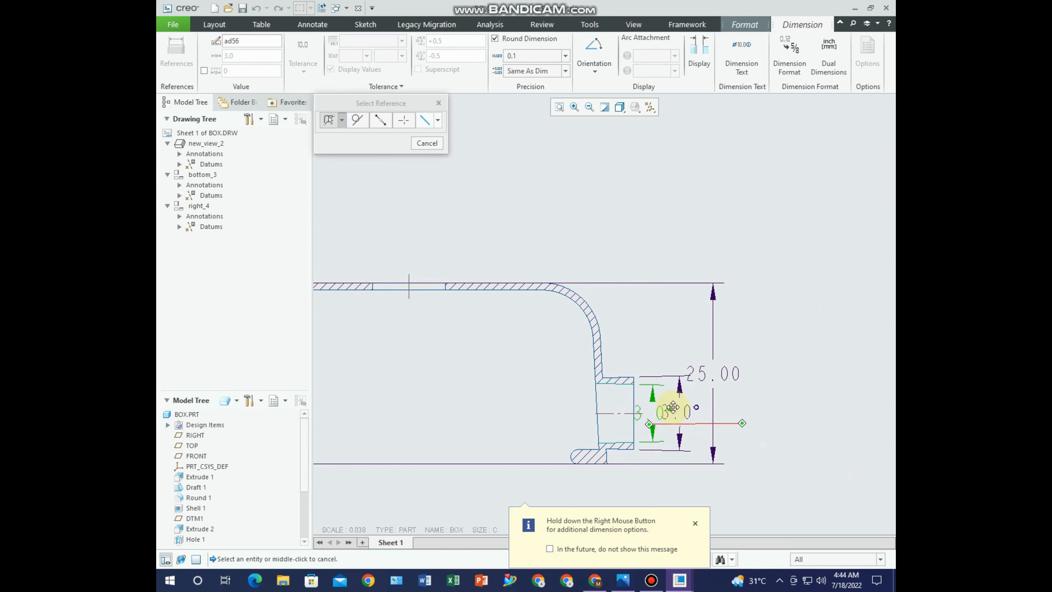
{"action": "left_click", "coordinate": [723, 372]}
{"action": "left_click_drag", "start_coordinate": [727, 372], "coordinate": [804, 372]}
{"action": "left_click", "coordinate": [749, 399]}
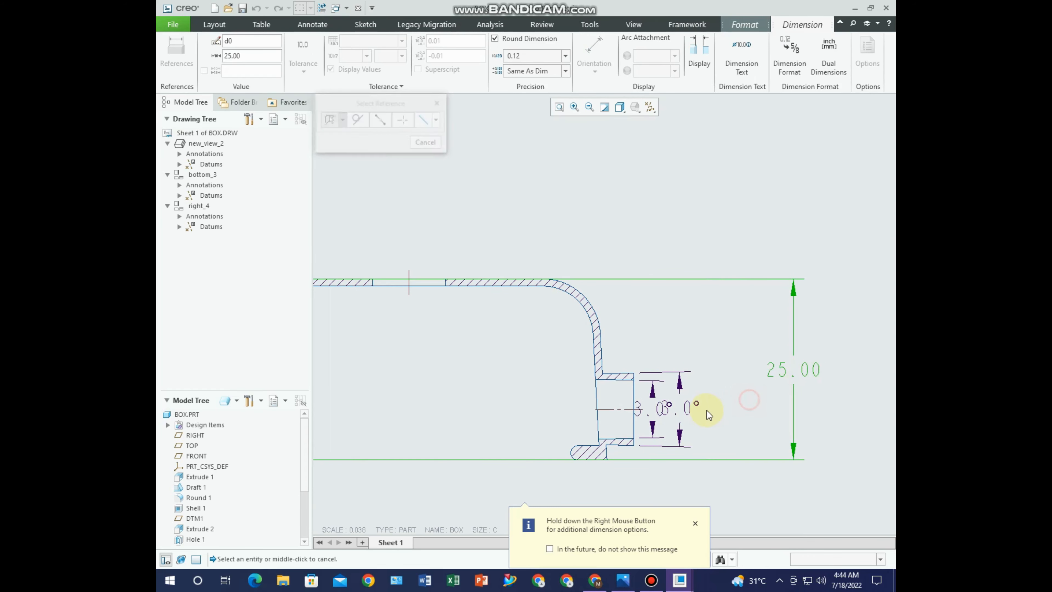
{"action": "left_click", "coordinate": [683, 408]}
{"action": "left_click_drag", "start_coordinate": [683, 409], "coordinate": [735, 409]}
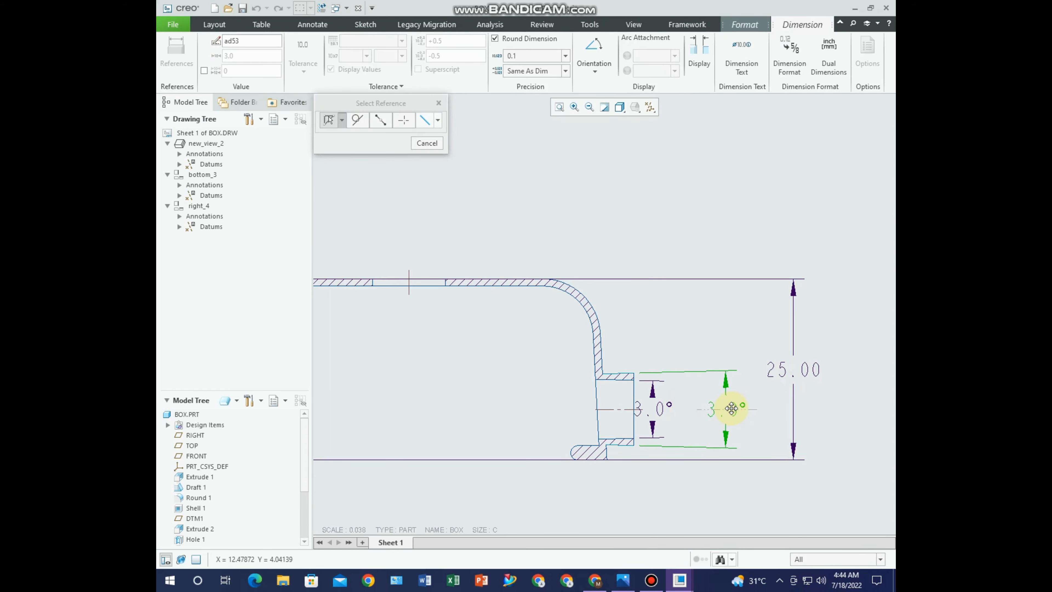
{"action": "left_click", "coordinate": [653, 410]}
{"action": "left_click_drag", "start_coordinate": [653, 410], "coordinate": [673, 409]}
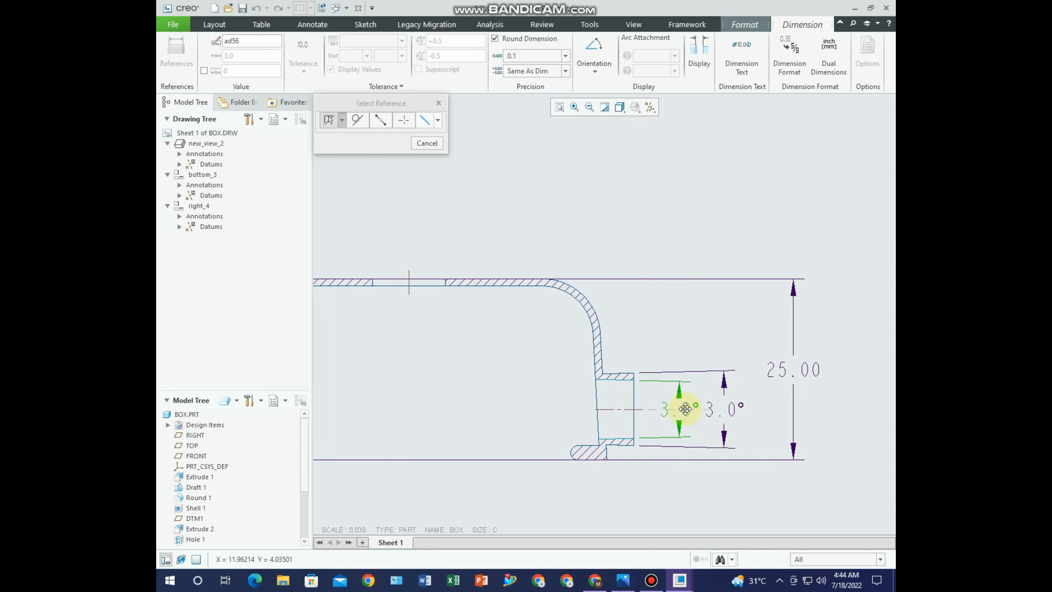
Check the reference drawing image for the dimensions still missing from the section view, and return to the drawing in Creo
{"action": "middle_click_drag", "start_coordinate": [611, 339], "coordinate": [737, 329], "text": "ctrl"}
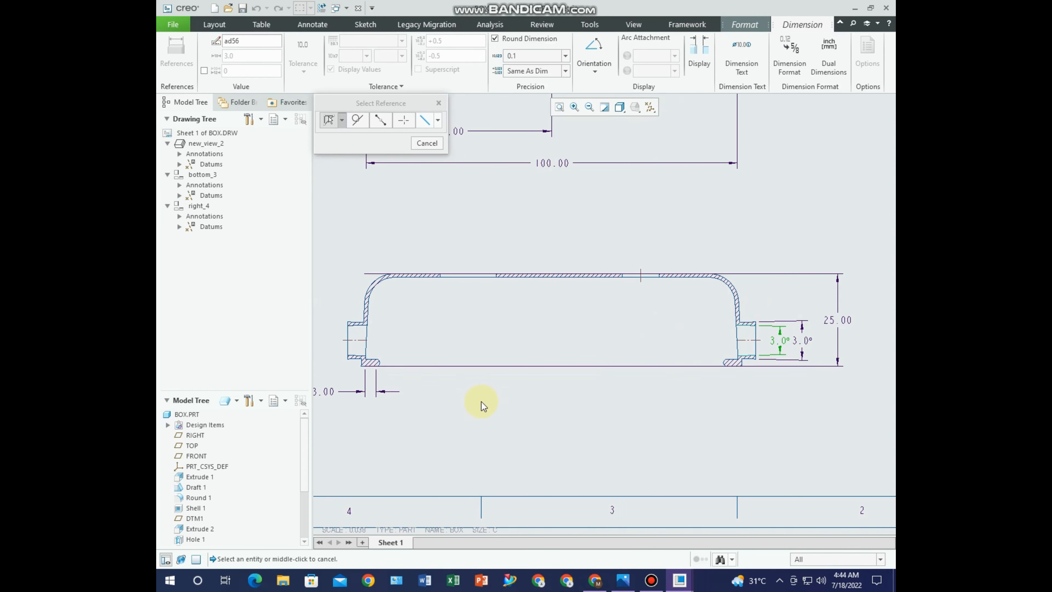
{"action": "scroll", "coordinate": [482, 401], "scroll_direction": "down", "scroll_amount": 1}
{"action": "middle_click_drag", "start_coordinate": [482, 401], "coordinate": [529, 397]}
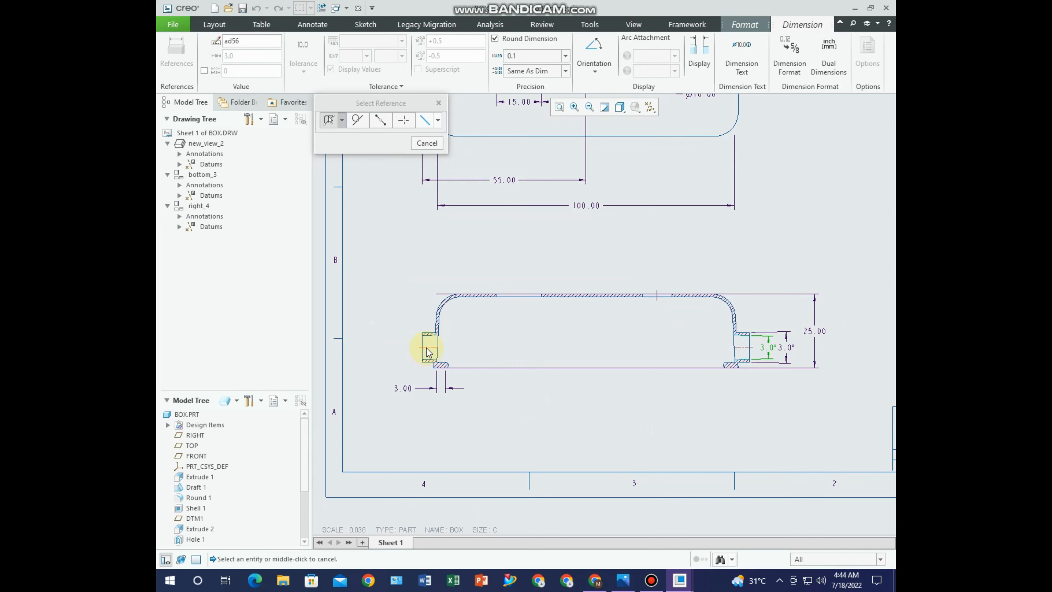
{"action": "left_click", "coordinate": [625, 581]}
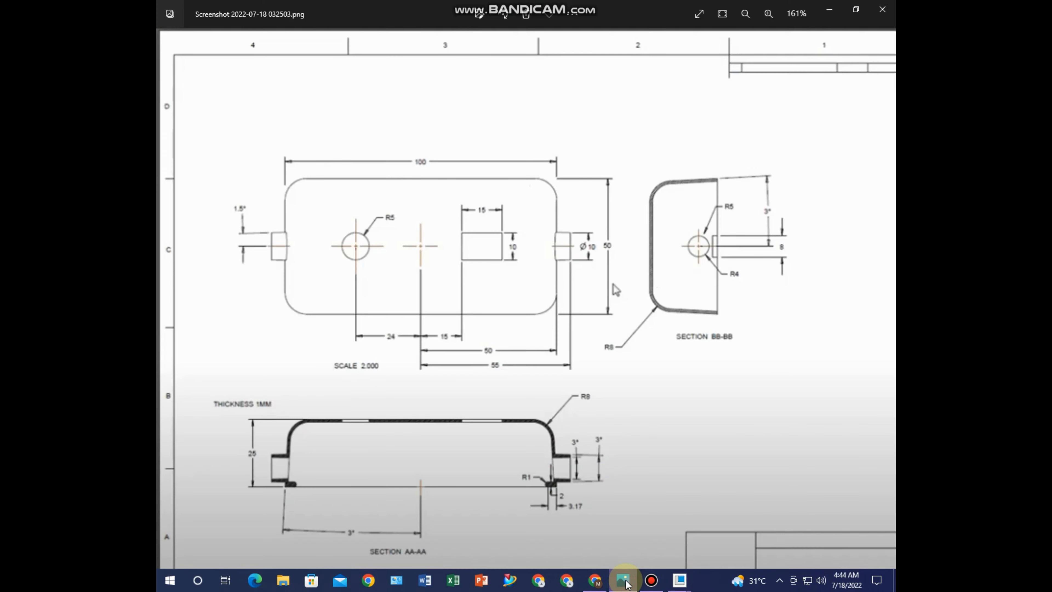
{"action": "left_click", "coordinate": [624, 580]}
{"action": "scroll", "coordinate": [451, 355], "scroll_direction": "up", "scroll_amount": 4}
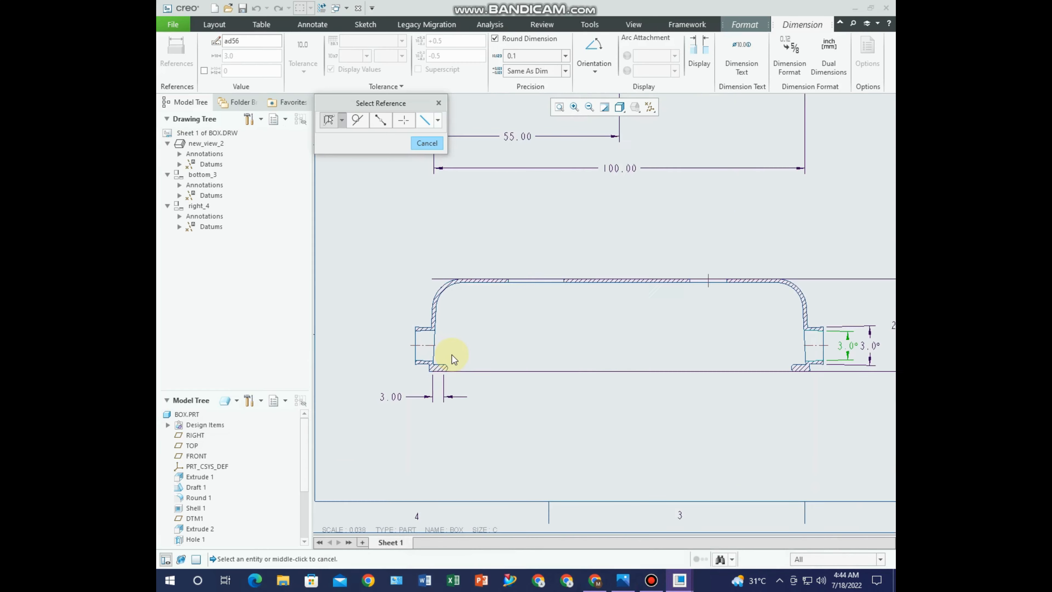
{"action": "left_click", "coordinate": [414, 357]}
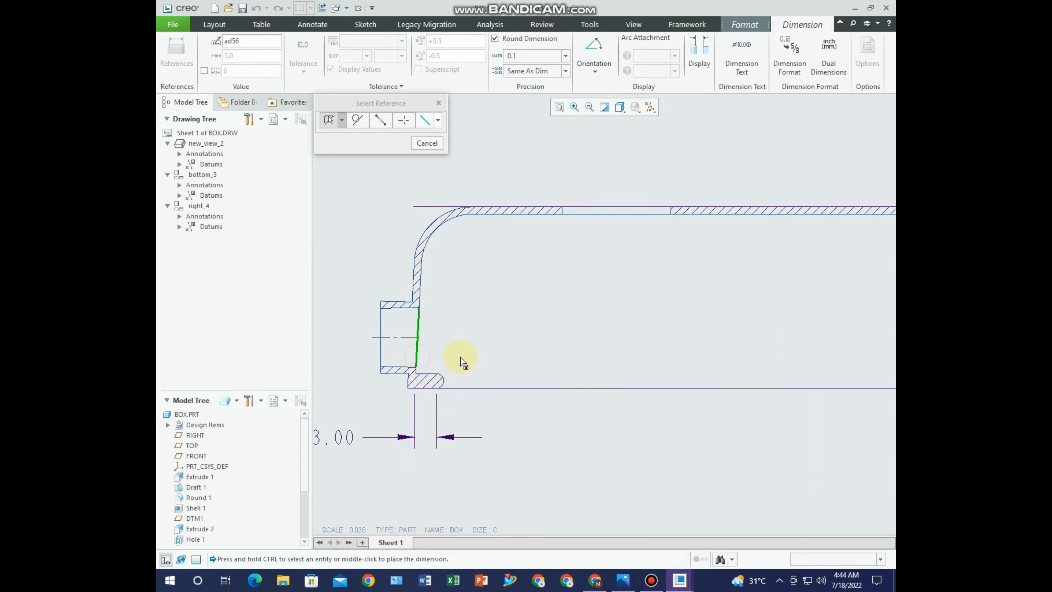
{"action": "scroll", "coordinate": [464, 356], "scroll_direction": "down", "scroll_amount": 2}
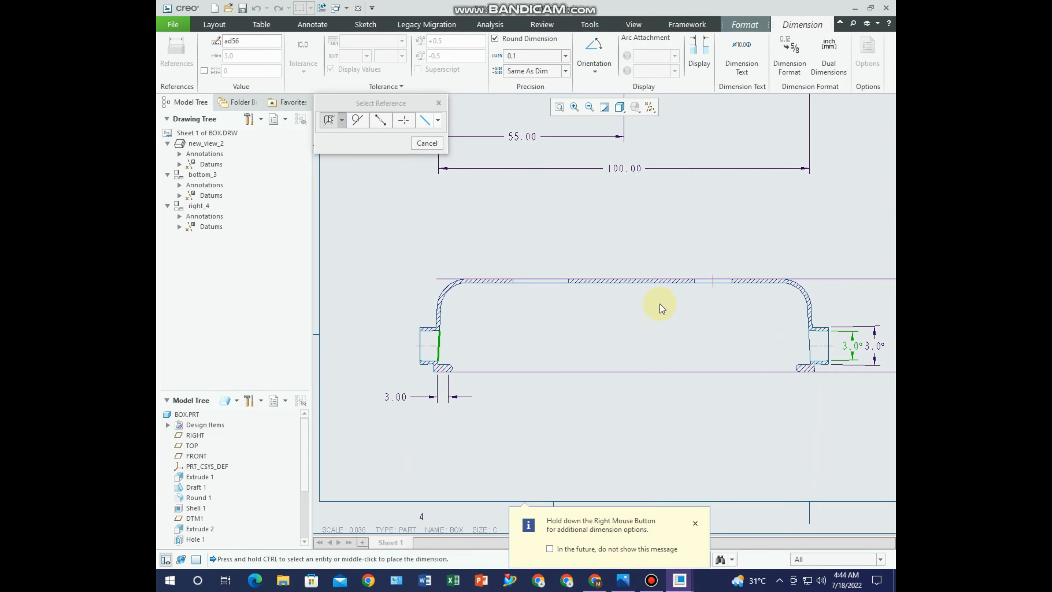
{"action": "left_click", "coordinate": [632, 373], "text": "ctrl"}
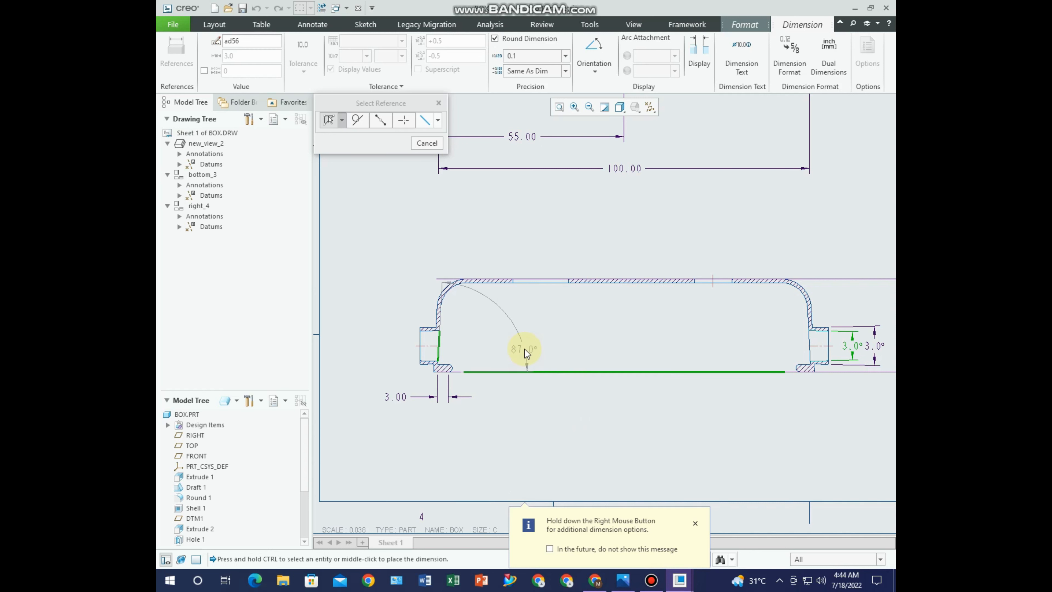
{"action": "left_click", "coordinate": [426, 143]}
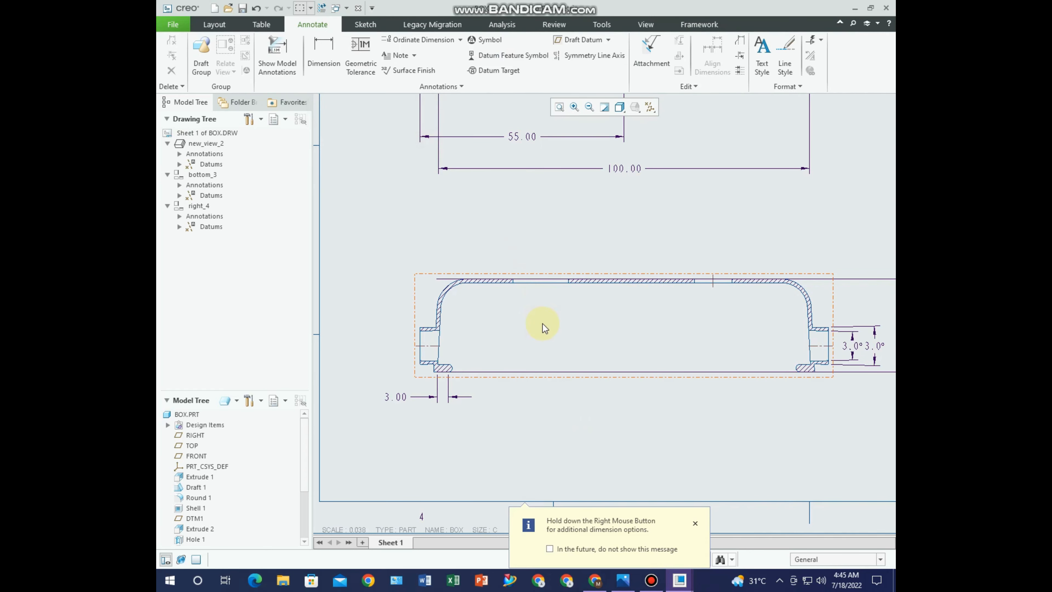
Show the model's 3.0° wall draft angle at the upper-left corner of the bottom_3 section view
{"action": "left_click", "coordinate": [539, 326]}
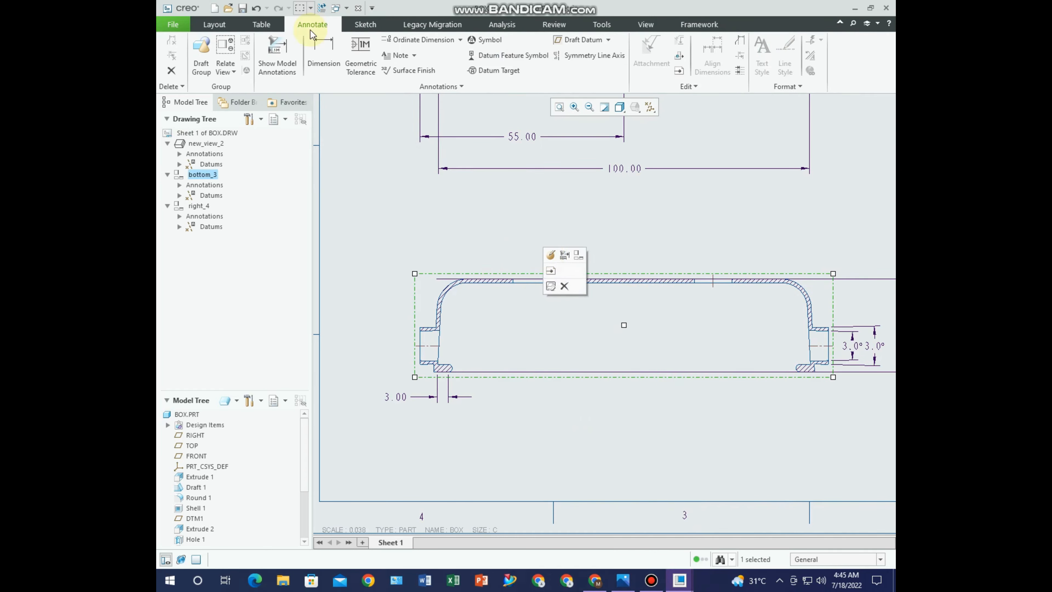
{"action": "left_click", "coordinate": [277, 54]}
{"action": "scroll", "coordinate": [407, 305], "scroll_direction": "down", "scroll_amount": 5}
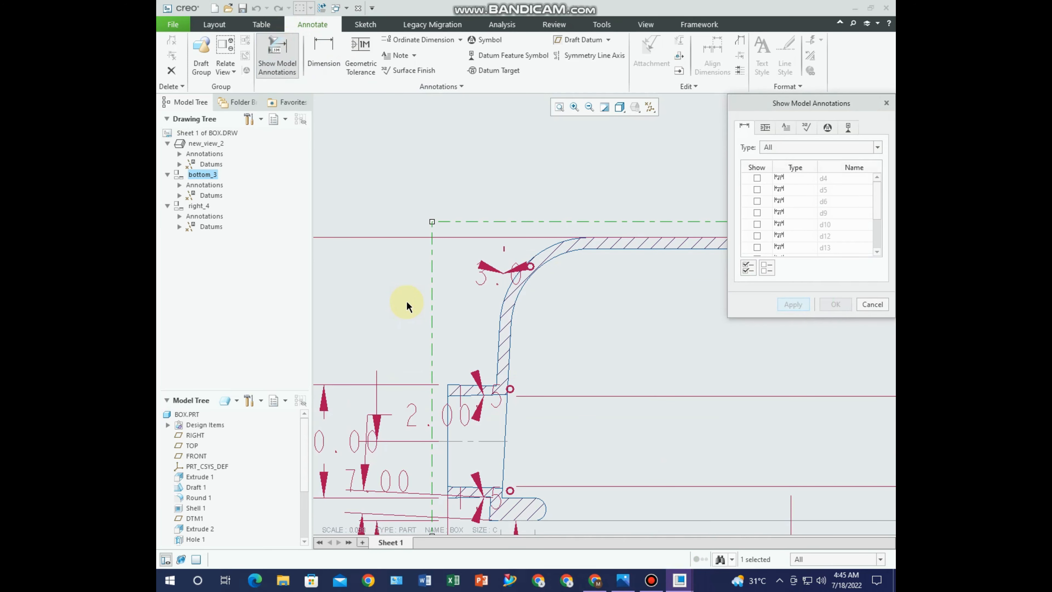
{"action": "scroll", "coordinate": [407, 306], "scroll_direction": "down", "scroll_amount": 3}
{"action": "left_click", "coordinate": [596, 228]}
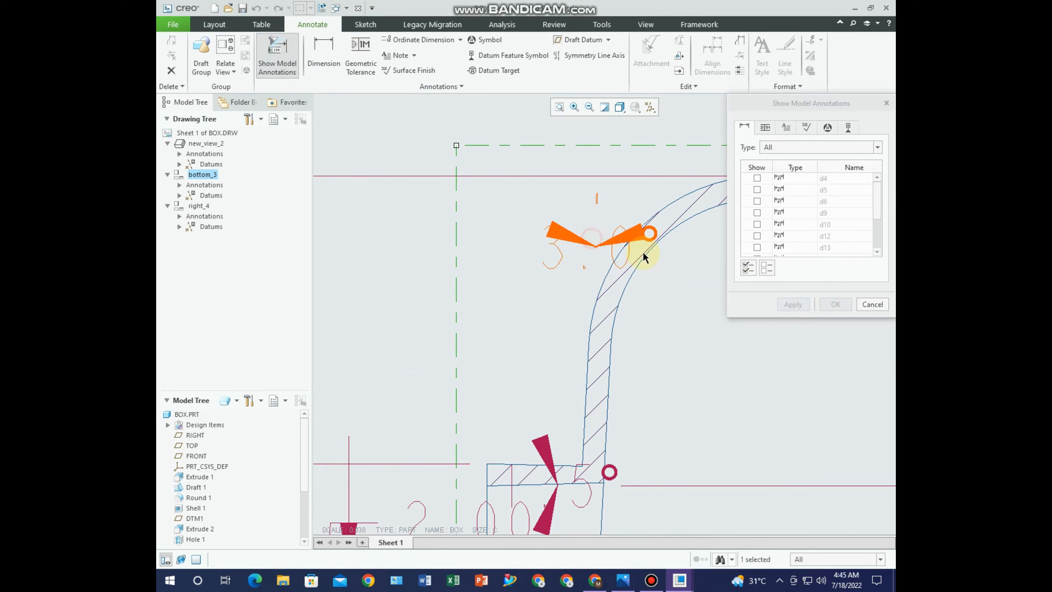
{"action": "left_click", "coordinate": [801, 304]}
{"action": "scroll", "coordinate": [543, 281], "scroll_direction": "up", "scroll_amount": 3}
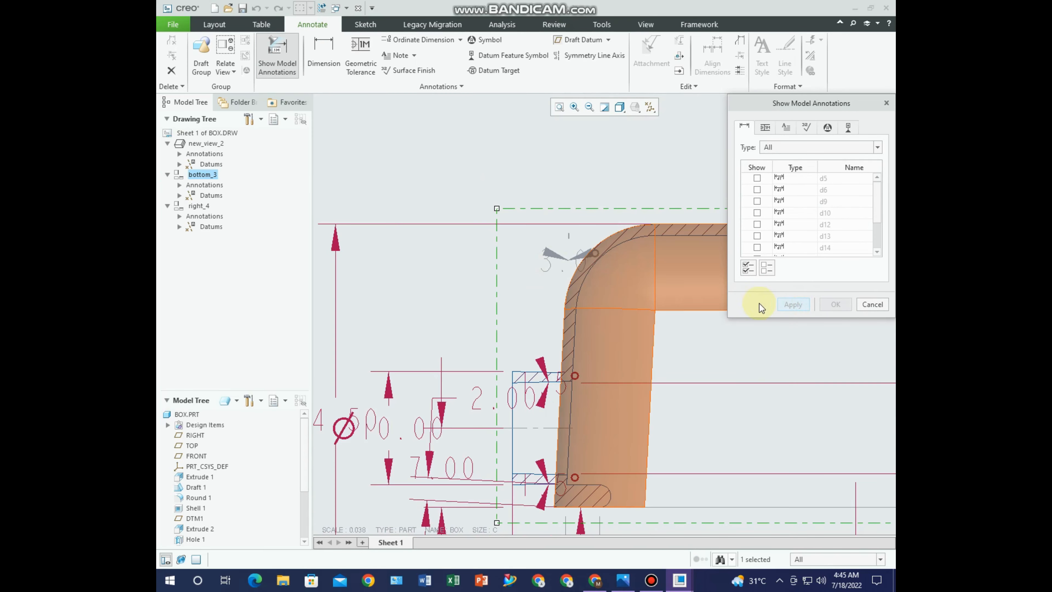
{"action": "left_click", "coordinate": [865, 307]}
{"action": "scroll", "coordinate": [594, 291], "scroll_direction": "up", "scroll_amount": 3}
{"action": "middle_click_drag", "start_coordinate": [590, 290], "coordinate": [572, 227]}
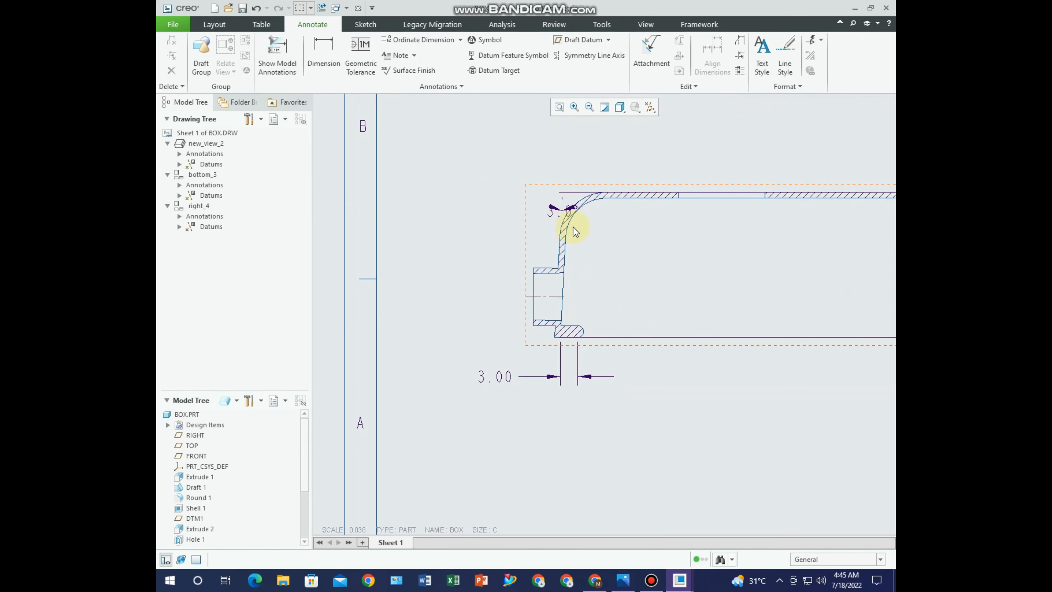
Move the wall draft angle dimension below the bottom_3 view and delete it
{"action": "left_click", "coordinate": [563, 211]}
{"action": "left_click_drag", "start_coordinate": [558, 207], "coordinate": [688, 355]}
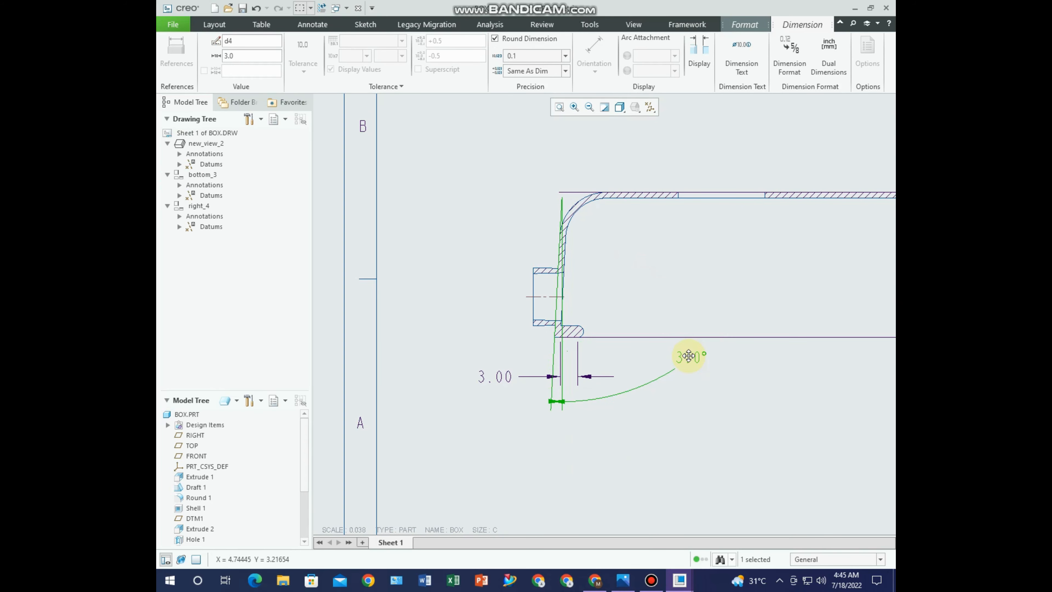
{"action": "left_click", "coordinate": [692, 418]}
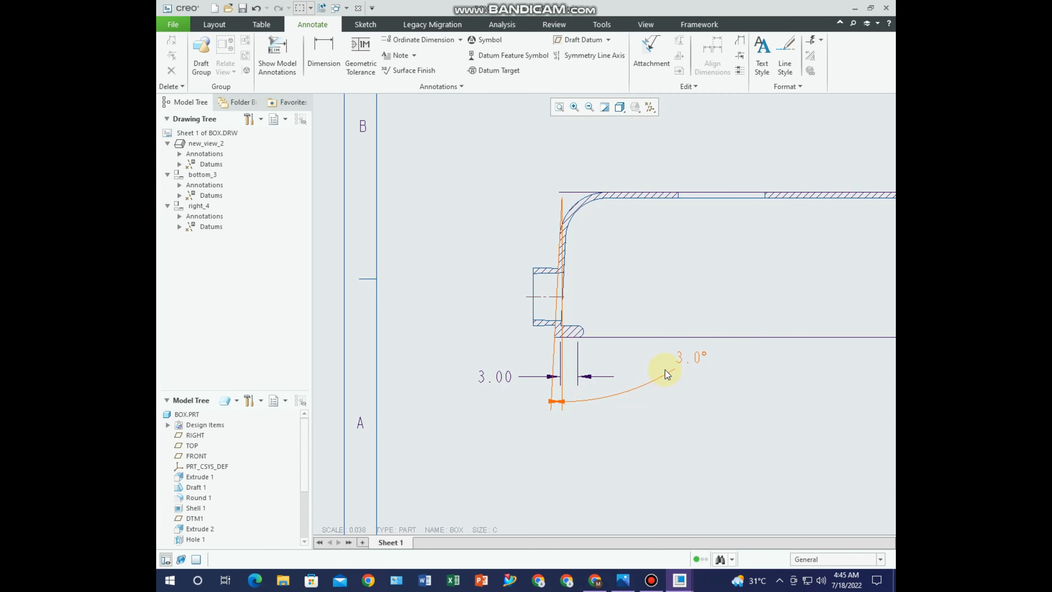
{"action": "left_click", "coordinate": [683, 361]}
{"action": "key", "text": "Delete"}
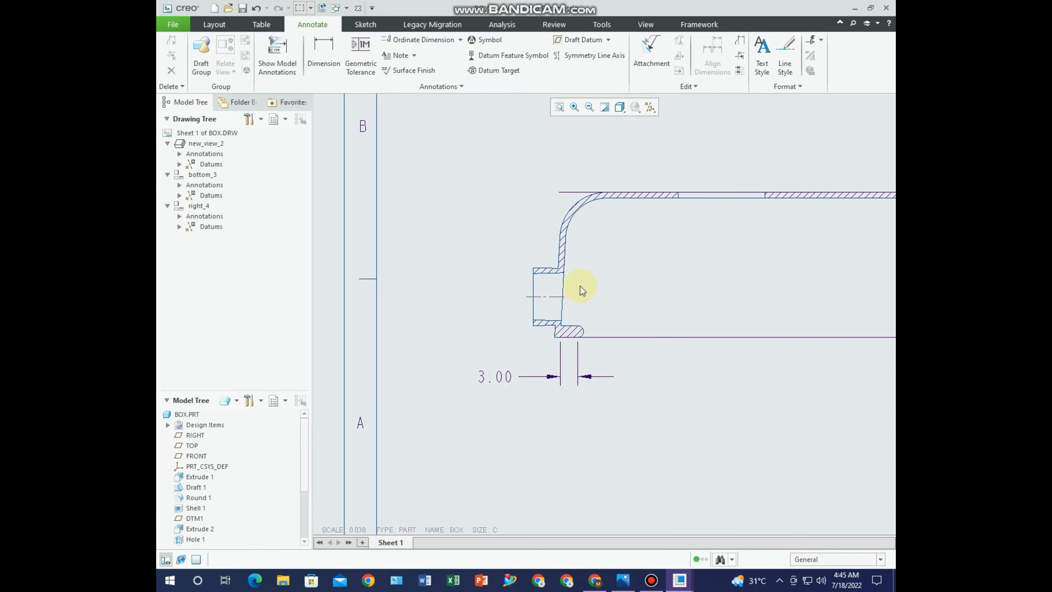
{"action": "scroll", "coordinate": [497, 284], "scroll_direction": "up", "scroll_amount": 2}
{"action": "middle_click_drag", "start_coordinate": [491, 273], "coordinate": [453, 280]}
{"action": "left_click", "coordinate": [494, 240]}
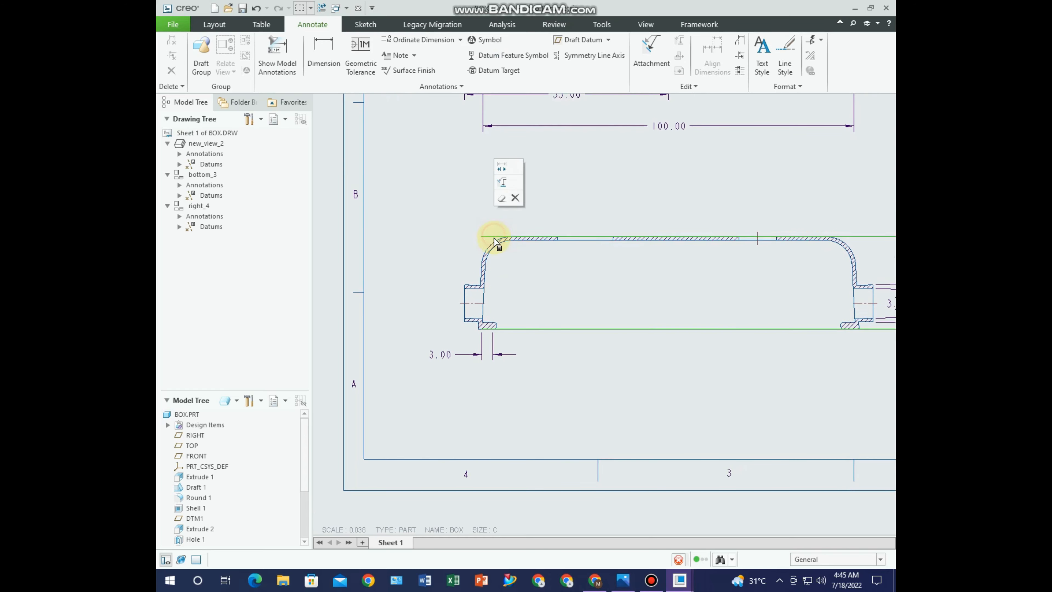
{"action": "scroll", "coordinate": [630, 258], "scroll_direction": "up", "scroll_amount": 2}
{"action": "left_click", "coordinate": [662, 255]}
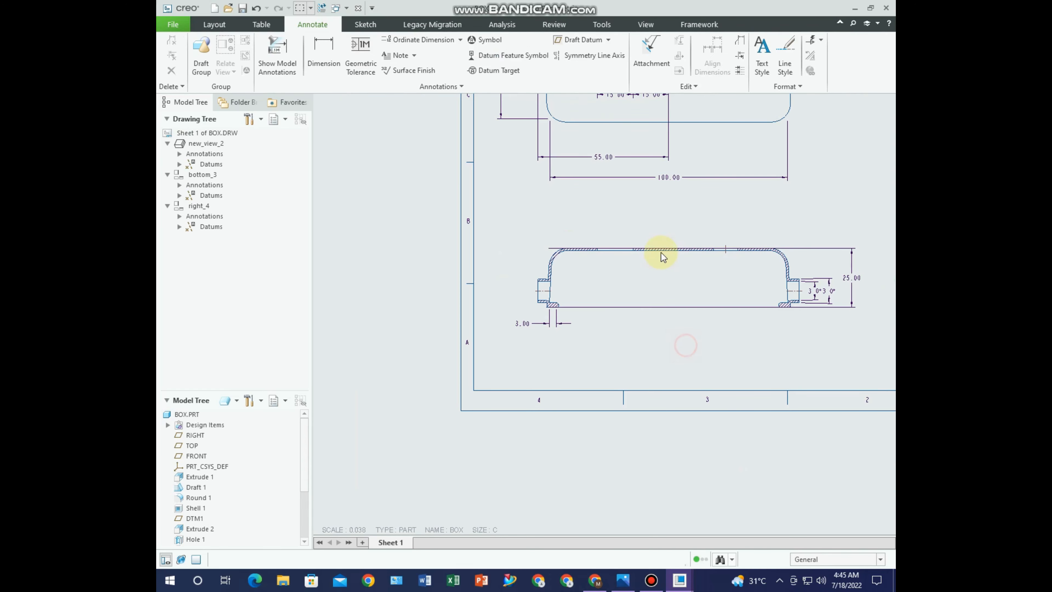
{"action": "scroll", "coordinate": [667, 250], "scroll_direction": "down", "scroll_amount": 4}
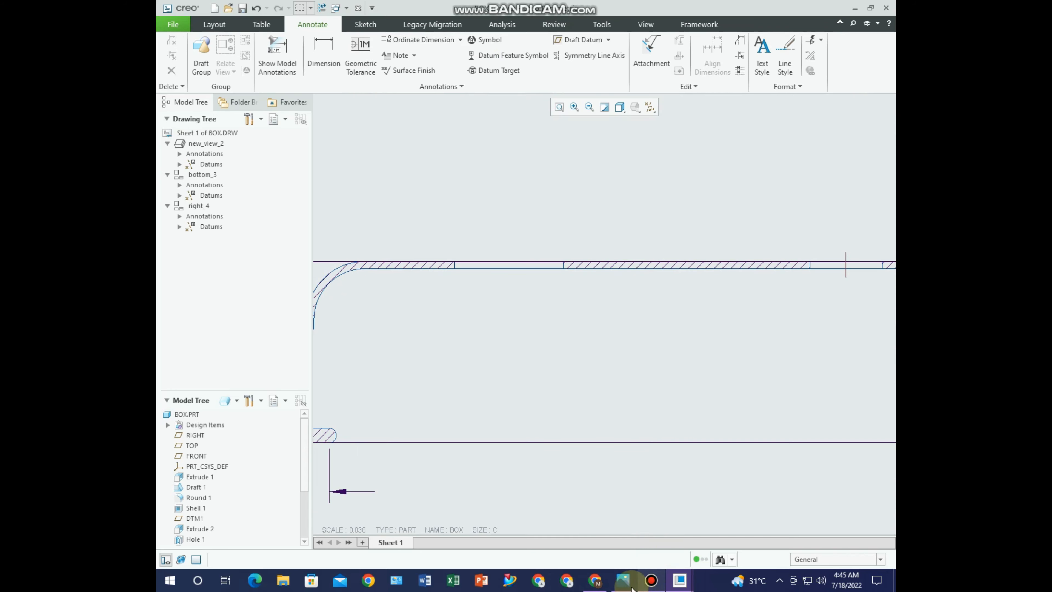
Switch to the BOX part window and deactivate section XSEC0002 to show the whole part
{"action": "mouse_move", "coordinate": [677, 580]}
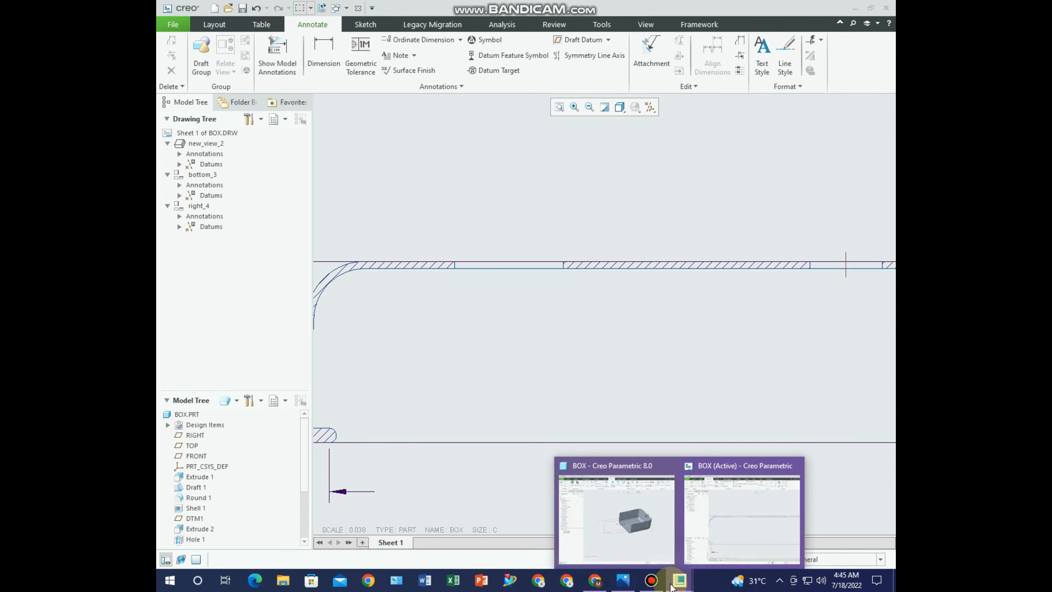
{"action": "left_click", "coordinate": [658, 530]}
{"action": "left_click", "coordinate": [219, 364]}
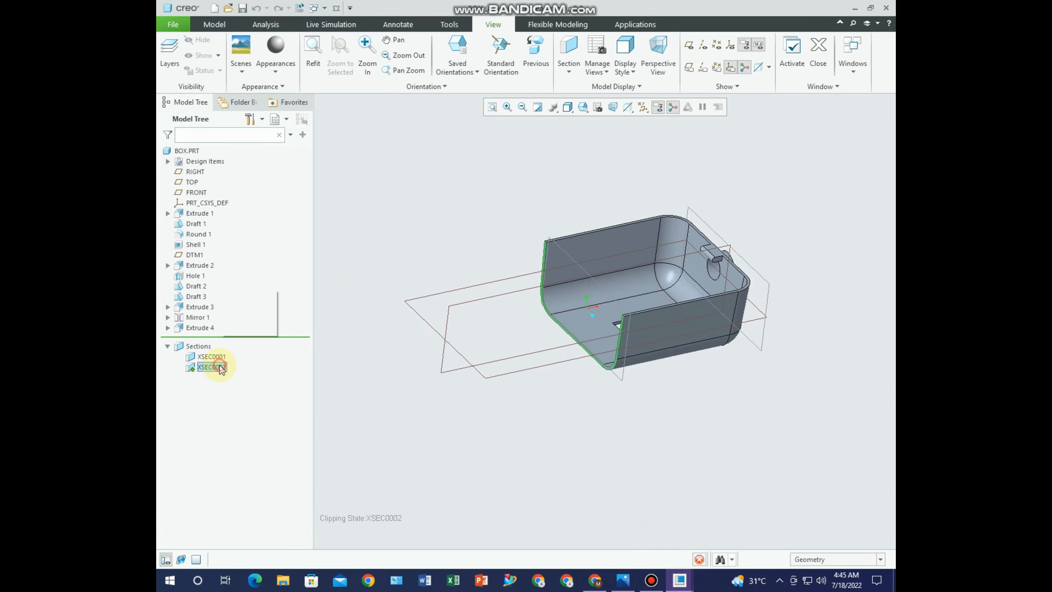
{"action": "left_click", "coordinate": [226, 297]}
{"action": "left_click", "coordinate": [587, 468]}
{"action": "middle_click_drag", "start_coordinate": [601, 432], "coordinate": [596, 277]}
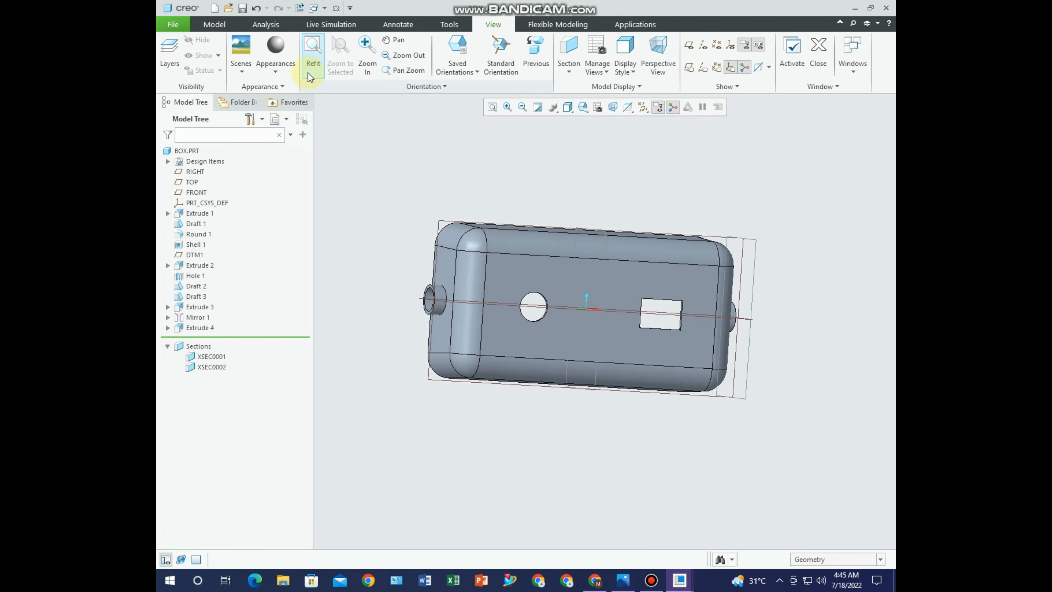
Start a datum axis normal to the box's outer flat face containing the rectangular and round cutouts
{"action": "left_click", "coordinate": [214, 24]}
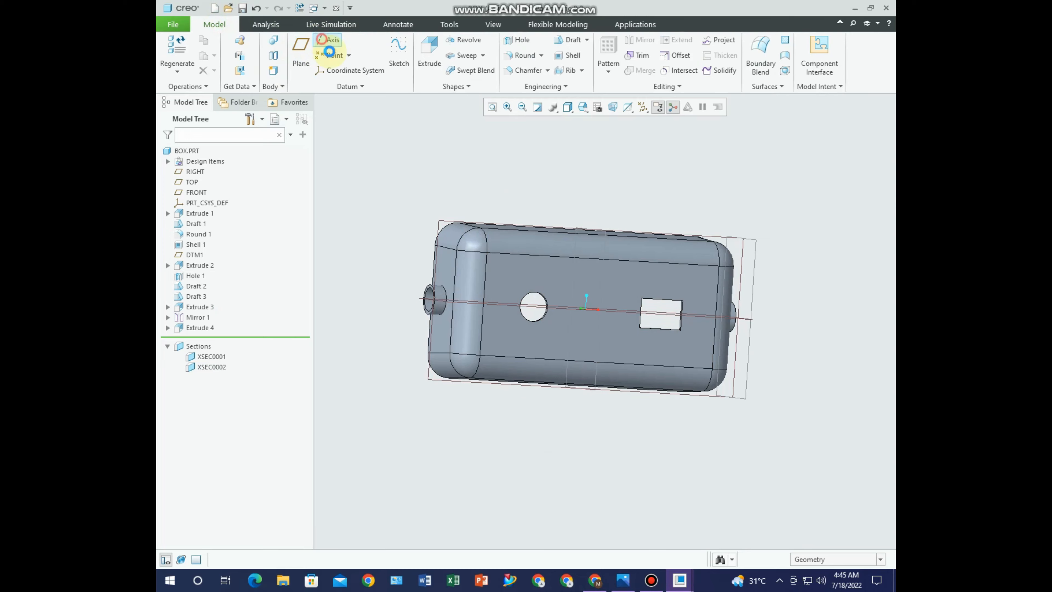
{"action": "left_click", "coordinate": [322, 39]}
{"action": "middle_click_drag", "start_coordinate": [627, 277], "coordinate": [604, 266]}
{"action": "scroll", "coordinate": [598, 274], "scroll_direction": "down", "scroll_amount": 3}
{"action": "left_click", "coordinate": [558, 245]}
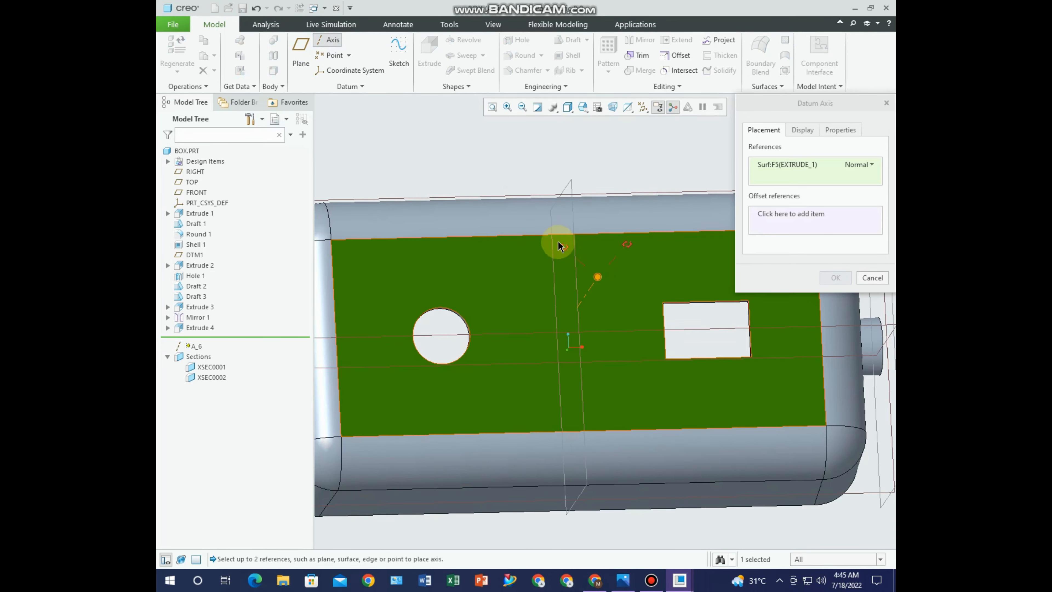
Try to attach the datum axis's offset handles to the datum planes through the middle of the box
{"action": "left_click_drag", "start_coordinate": [576, 251], "coordinate": [575, 216]}
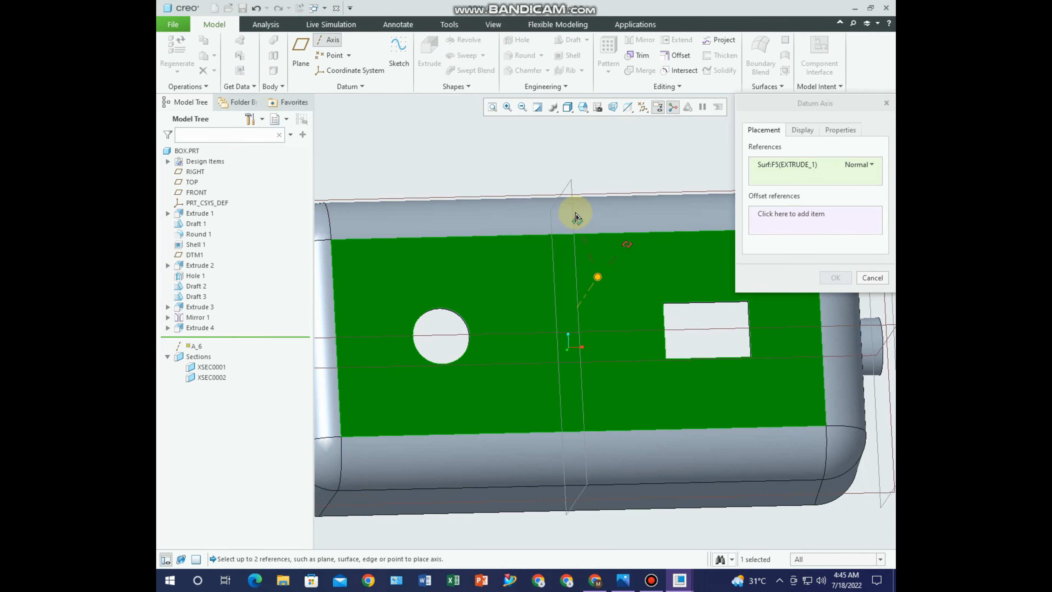
{"action": "left_click_drag", "start_coordinate": [576, 178], "coordinate": [575, 179]}
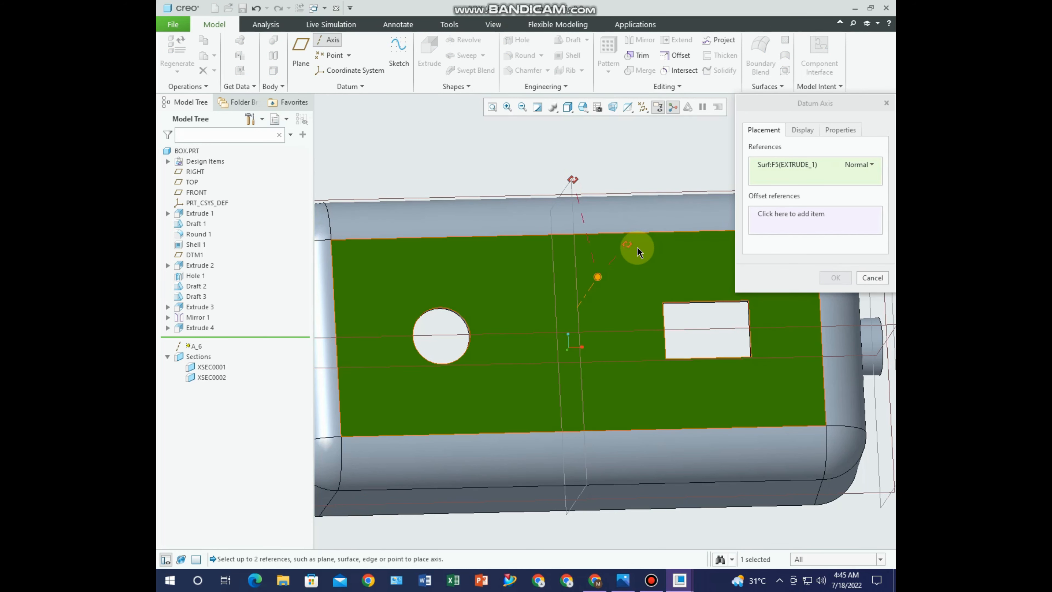
{"action": "left_click_drag", "start_coordinate": [634, 247], "coordinate": [627, 330]}
{"action": "scroll", "coordinate": [628, 331], "scroll_direction": "up", "scroll_amount": 3}
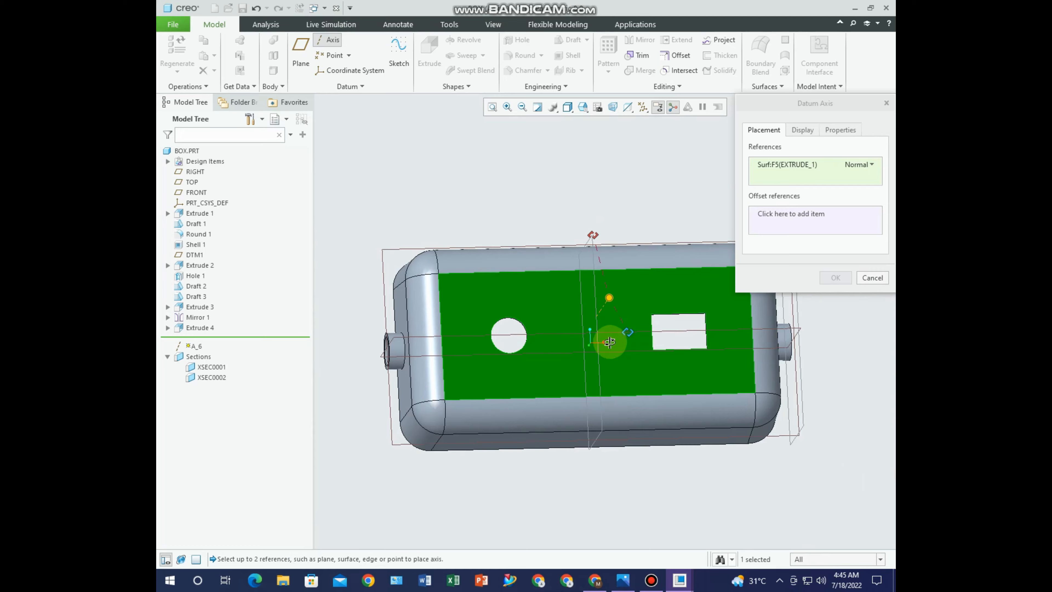
{"action": "middle_click_drag", "start_coordinate": [606, 338], "coordinate": [801, 373]}
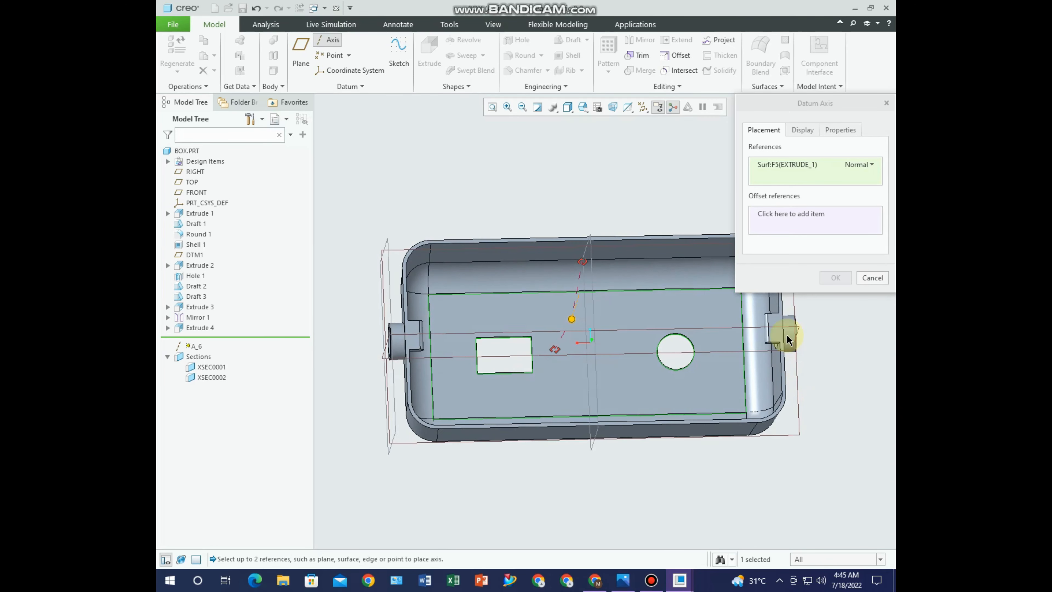
{"action": "left_click", "coordinate": [762, 214]}
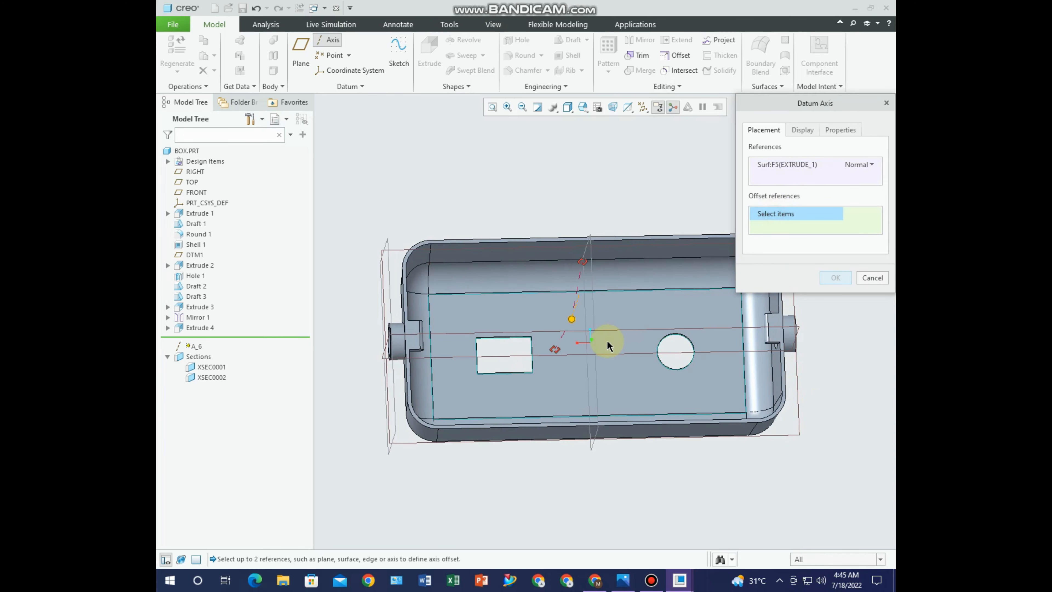
{"action": "middle_click_drag", "start_coordinate": [606, 336], "coordinate": [557, 332]}
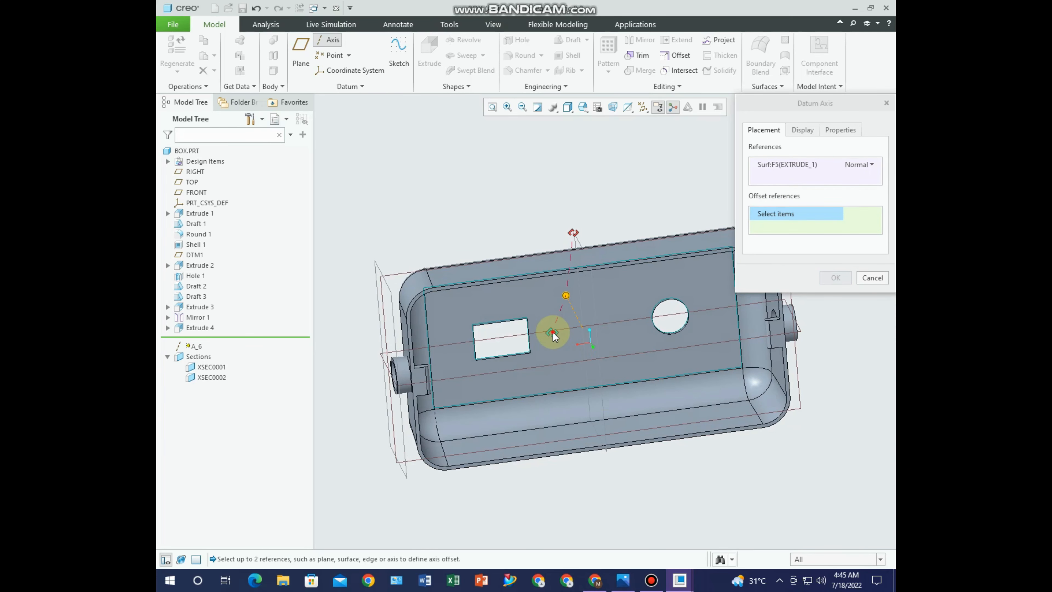
{"action": "left_click_drag", "start_coordinate": [555, 336], "coordinate": [586, 358]}
{"action": "middle_click_drag", "start_coordinate": [561, 375], "coordinate": [617, 465]}
{"action": "scroll", "coordinate": [617, 348], "scroll_direction": "down", "scroll_amount": 4}
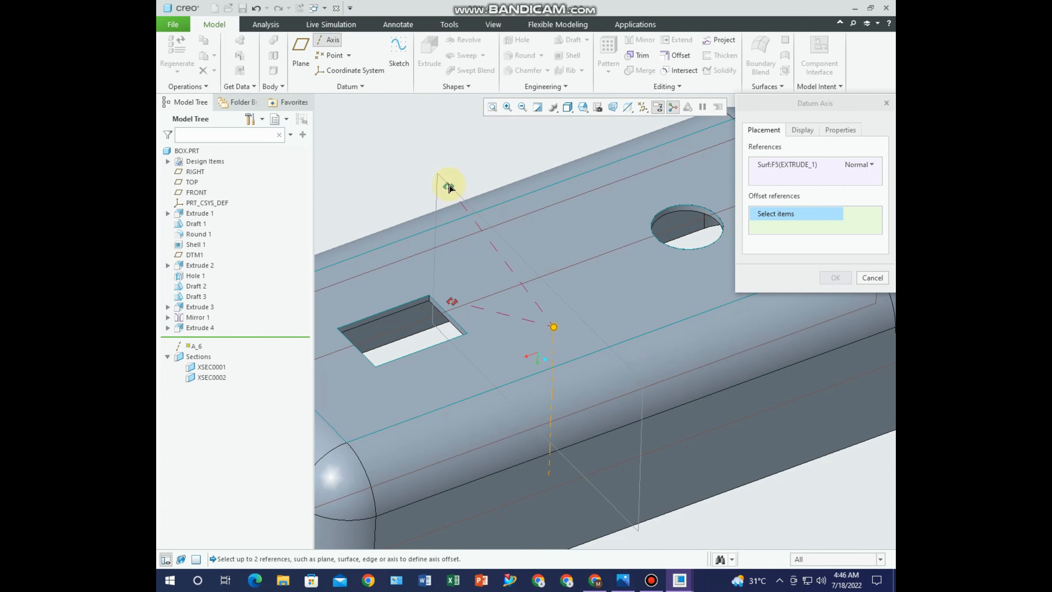
{"action": "left_click_drag", "start_coordinate": [449, 187], "coordinate": [453, 209]}
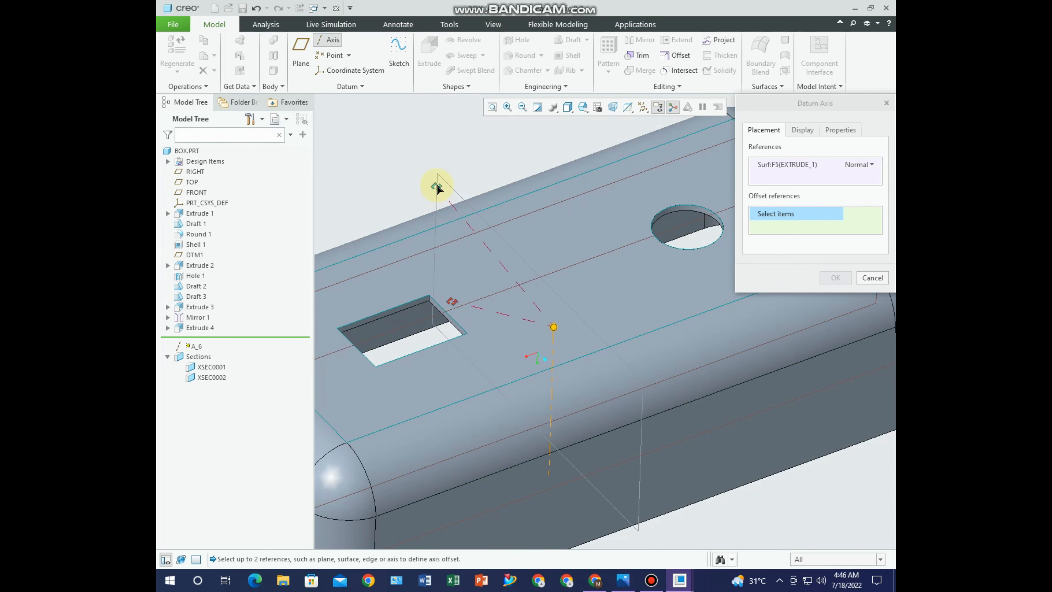
{"action": "middle_click_drag", "start_coordinate": [464, 227], "coordinate": [533, 235]}
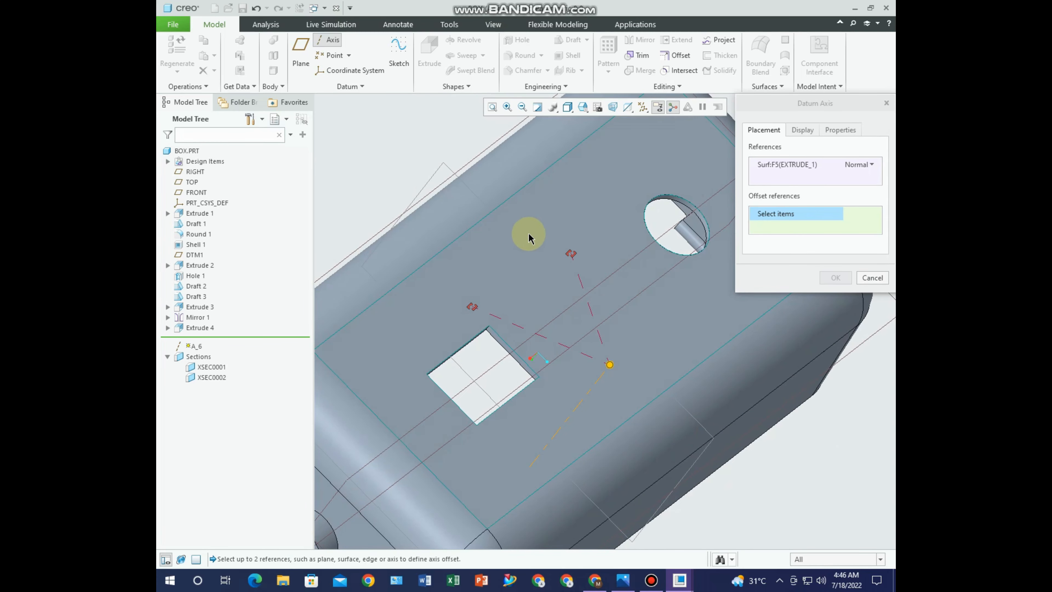
Reference the axis's first offset to the long side wall of the box and set it to 25
{"action": "left_click_drag", "start_coordinate": [574, 254], "coordinate": [715, 446]}
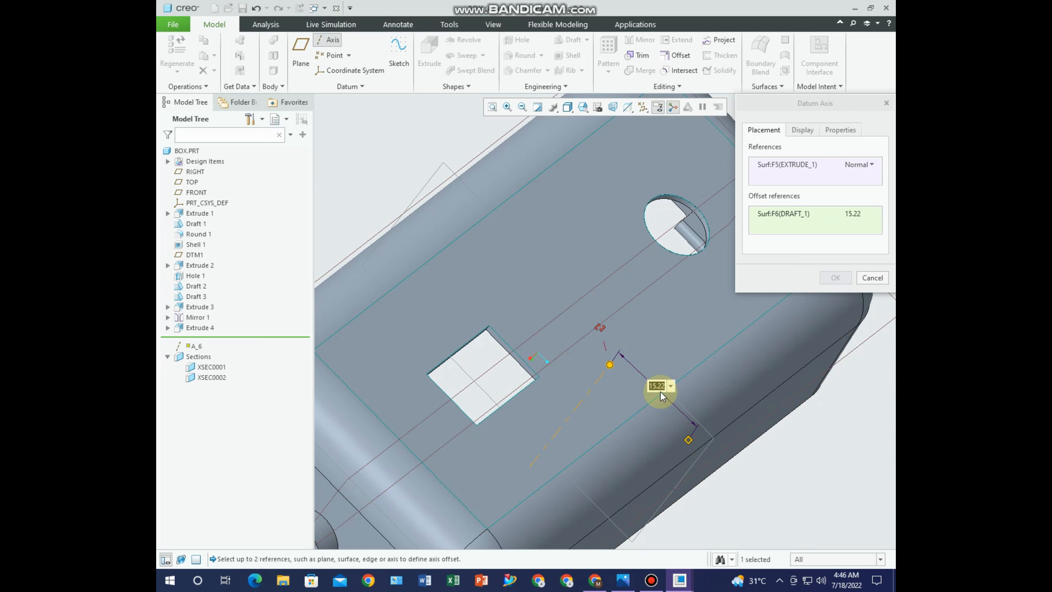
{"action": "type", "text": "25"}
{"action": "key", "text": "Return"}
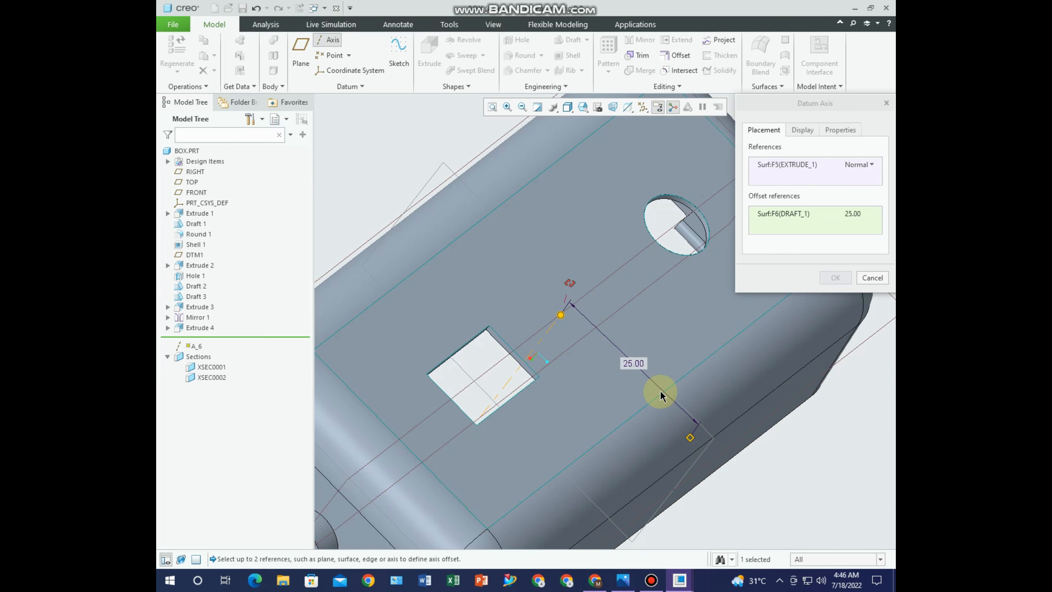
Reference the axis's second offset to the short end wall with the boss, set it to 50, and create the axis
{"action": "scroll", "coordinate": [546, 364], "scroll_direction": "up", "scroll_amount": 4}
{"action": "middle_click_drag", "start_coordinate": [533, 334], "coordinate": [499, 352]}
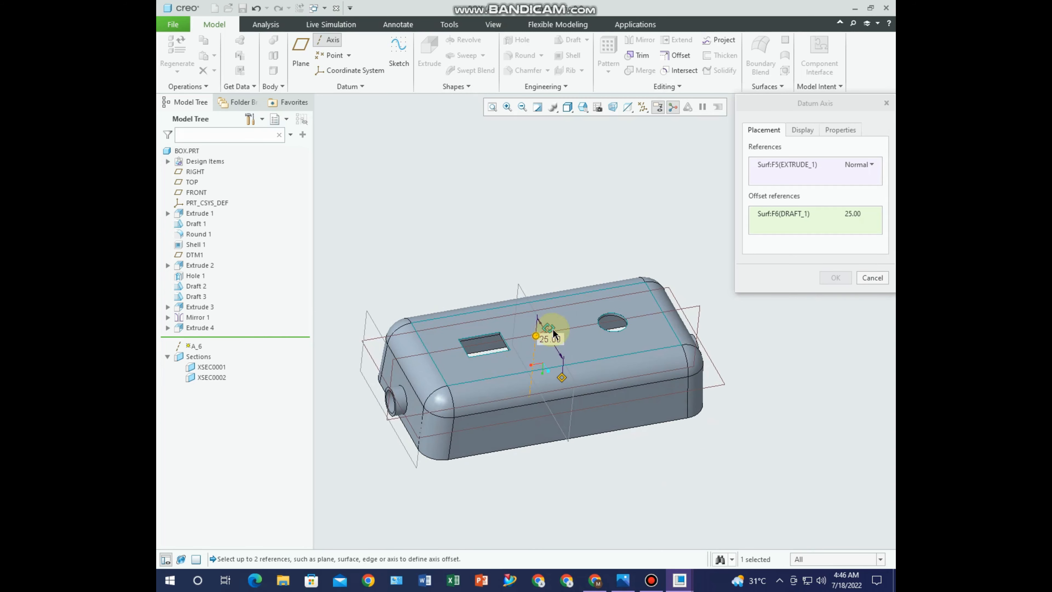
{"action": "left_click_drag", "start_coordinate": [550, 331], "coordinate": [401, 375]}
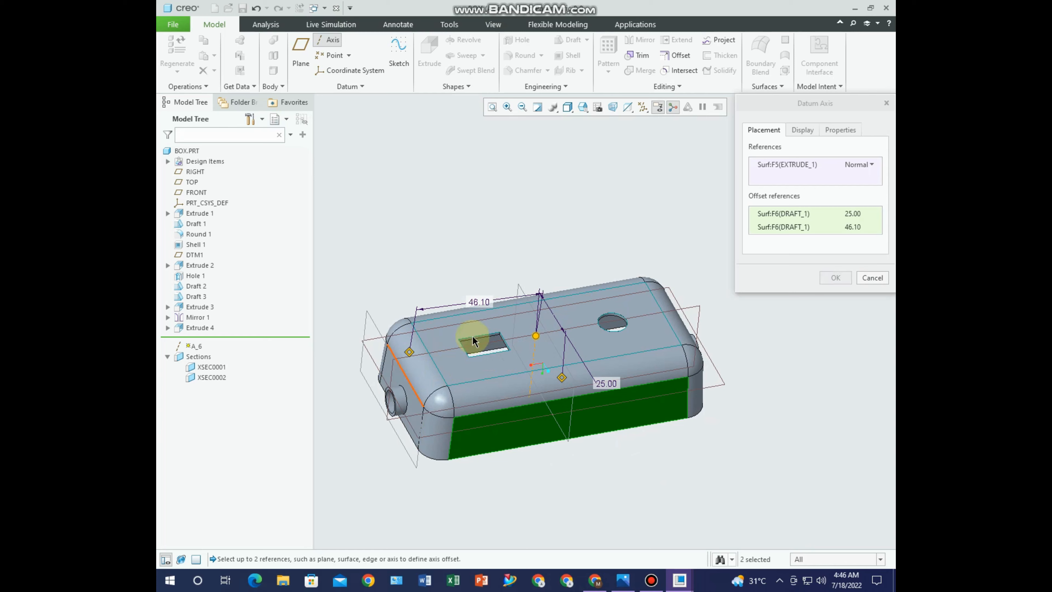
{"action": "double_click", "coordinate": [483, 301]}
{"action": "type", "text": "50"}
{"action": "key", "text": "Return"}
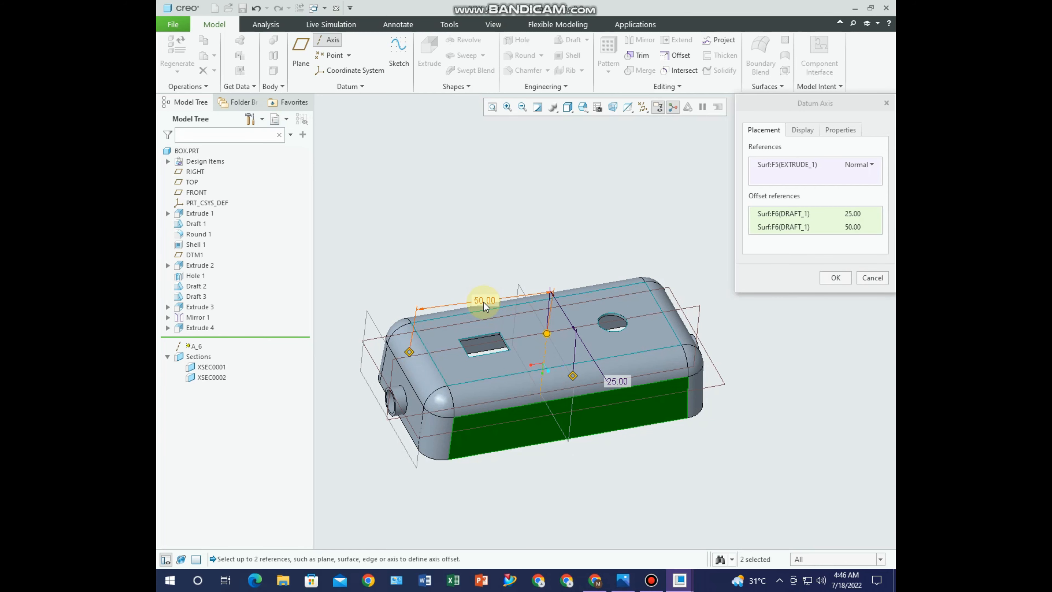
{"action": "left_click", "coordinate": [831, 277]}
Return to the box drawing and show datum axis A_6 as a centre line in the lower section view
{"action": "middle_click_drag", "start_coordinate": [709, 407], "coordinate": [708, 254]}
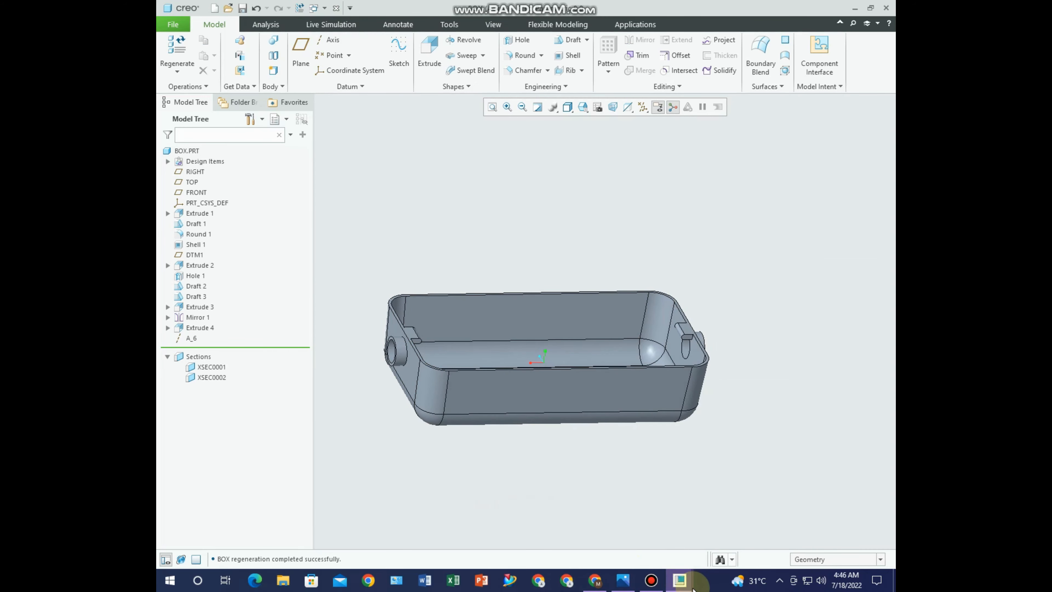
{"action": "mouse_move", "coordinate": [687, 584]}
{"action": "left_click", "coordinate": [706, 519]}
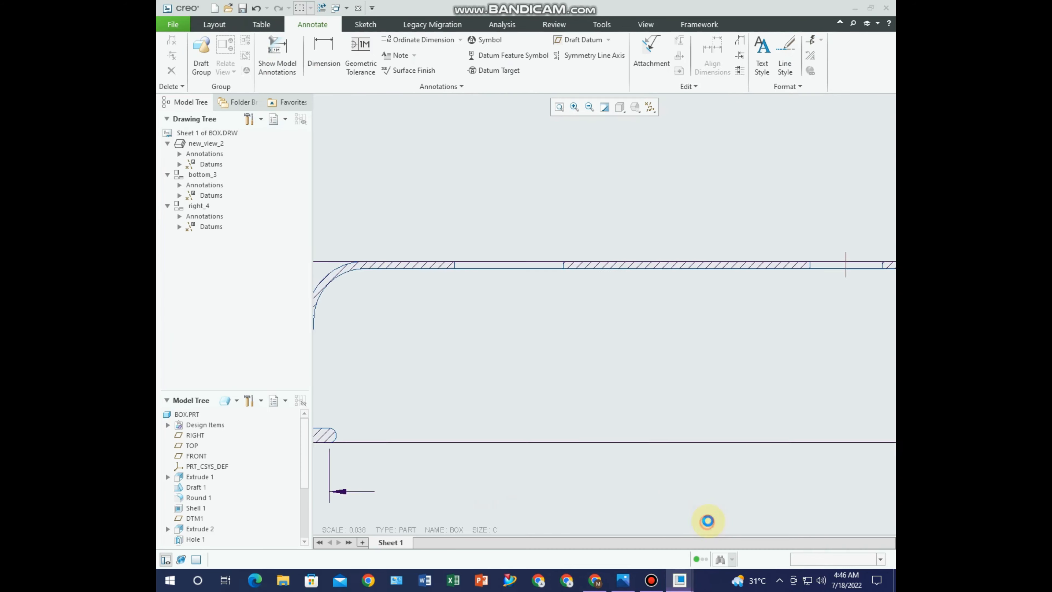
{"action": "left_click", "coordinate": [699, 442]}
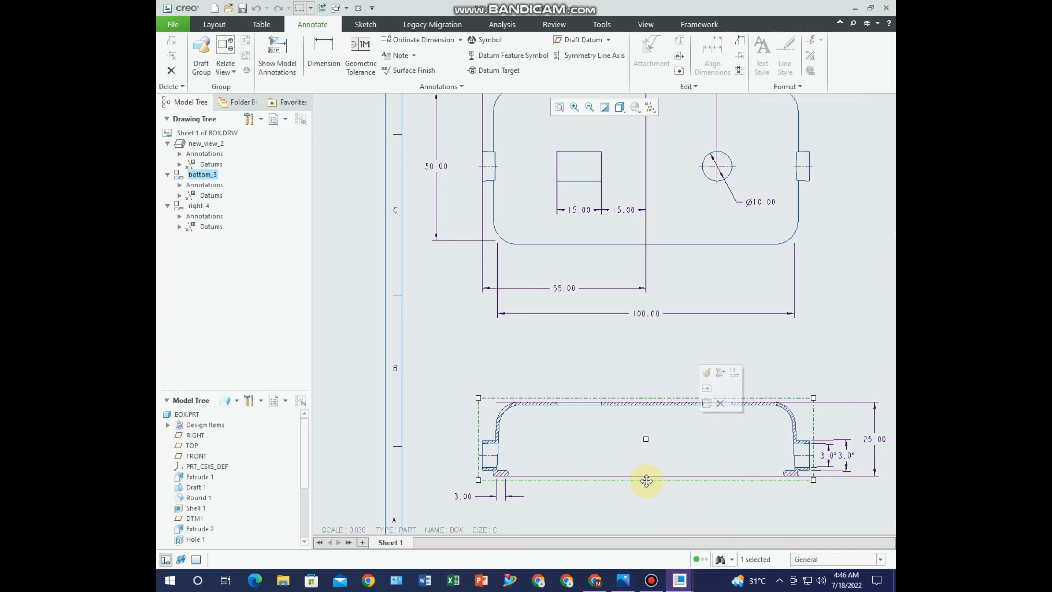
{"action": "left_click", "coordinate": [706, 372]}
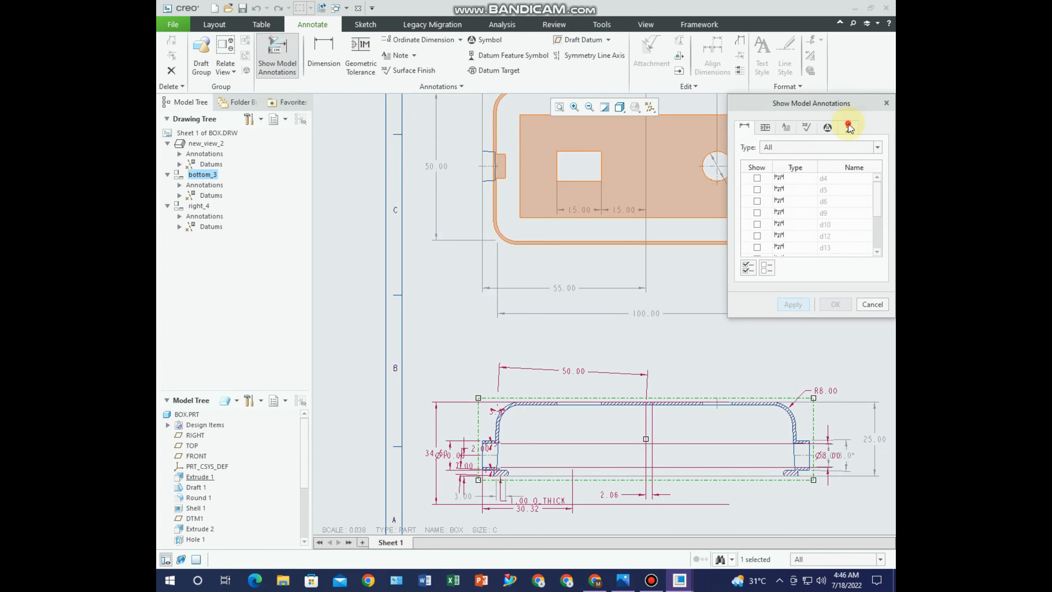
{"action": "left_click", "coordinate": [848, 127]}
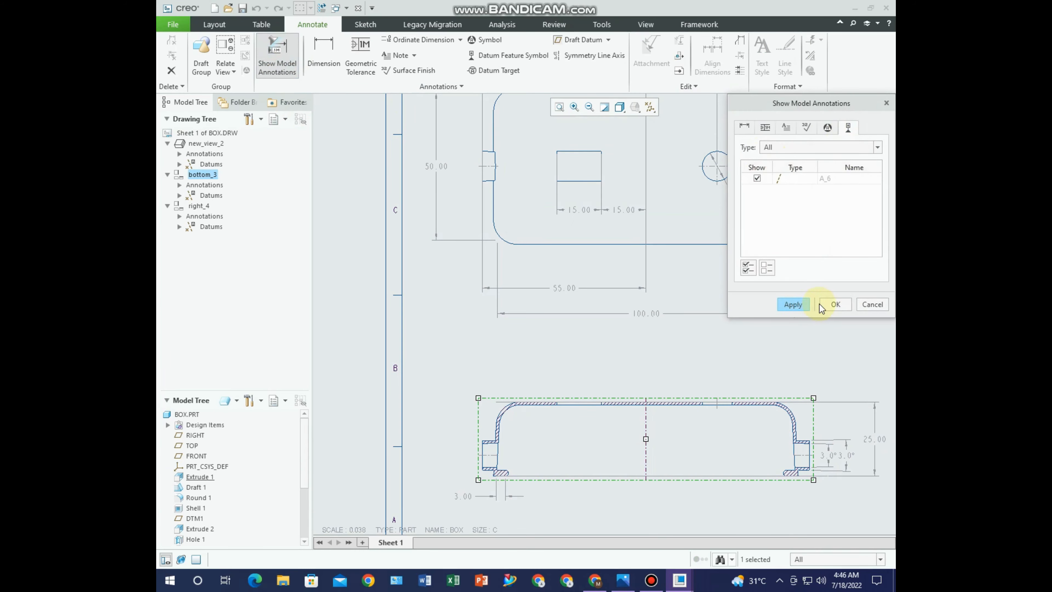
{"action": "left_click", "coordinate": [835, 304]}
Dimension the angle between the lower section view's vertical centre line and the left wall's inner edge, placing it below the view
{"action": "scroll", "coordinate": [692, 317], "scroll_direction": "down", "scroll_amount": 3}
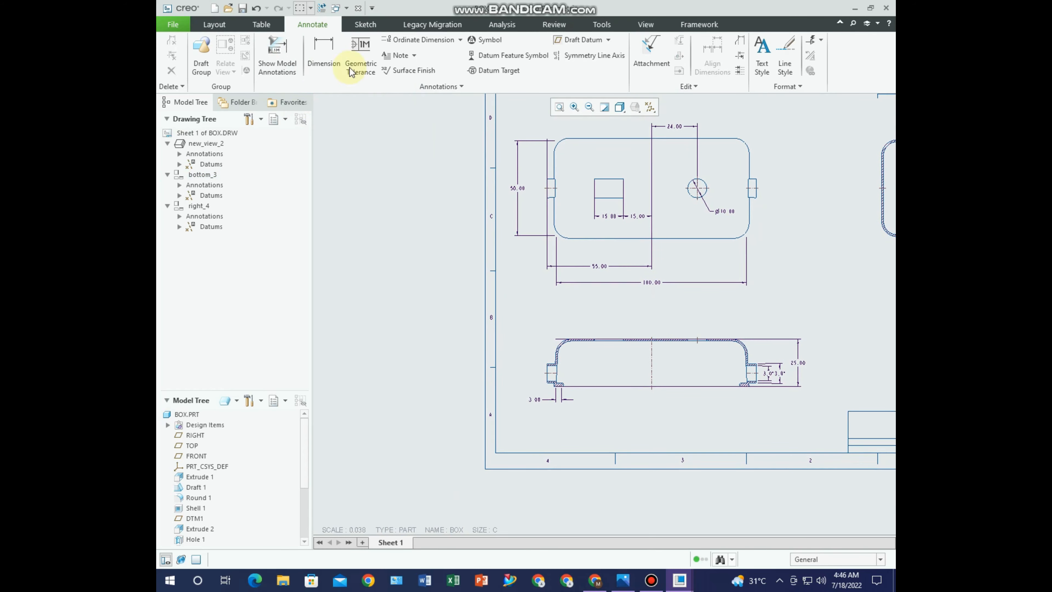
{"action": "left_click", "coordinate": [327, 58]}
{"action": "scroll", "coordinate": [683, 372], "scroll_direction": "up", "scroll_amount": 2}
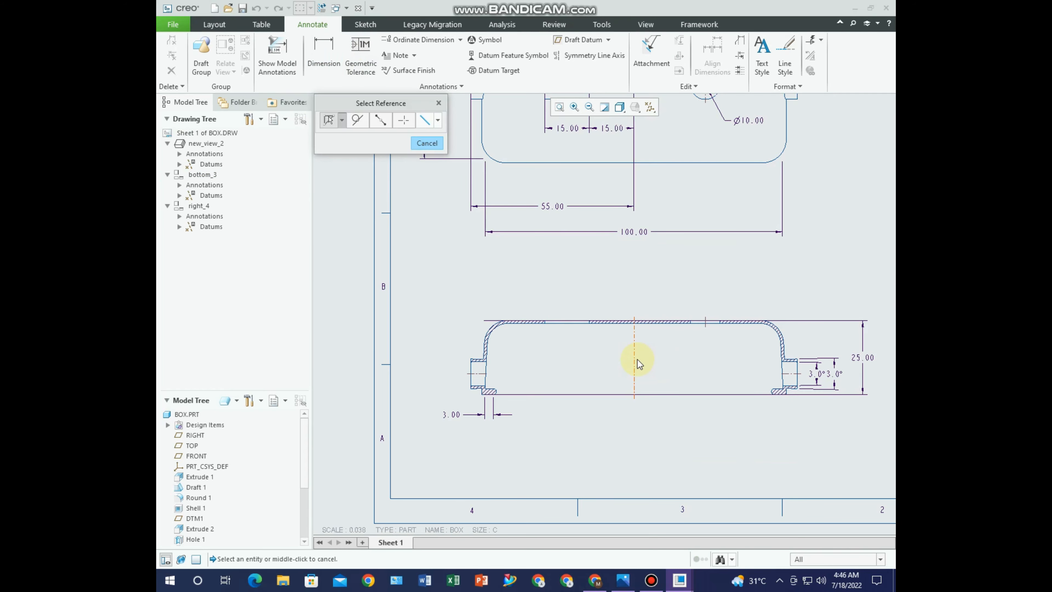
{"action": "left_click", "coordinate": [637, 359]}
{"action": "scroll", "coordinate": [491, 366], "scroll_direction": "up", "scroll_amount": 5}
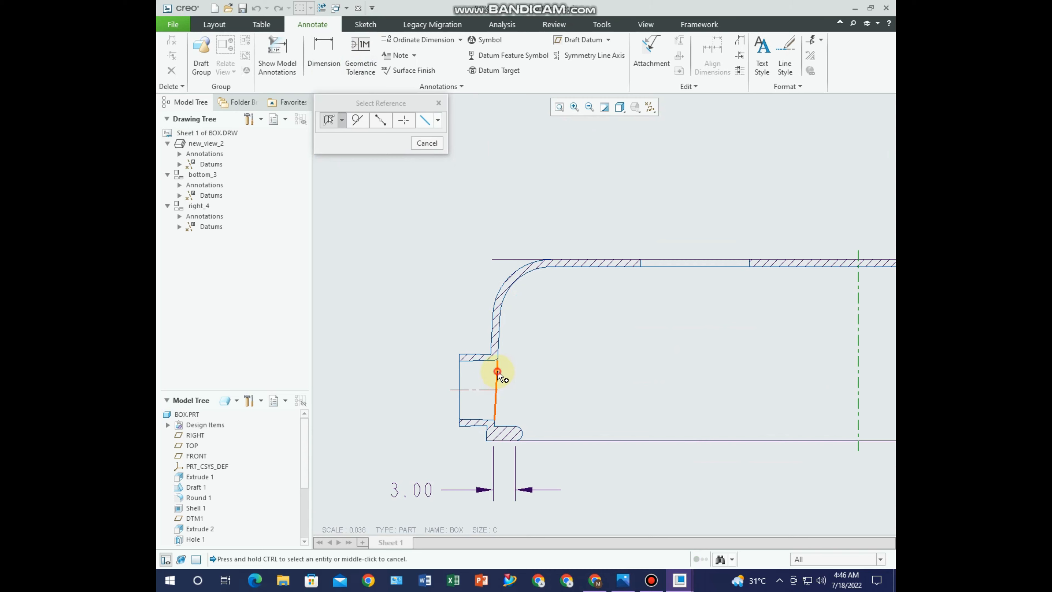
{"action": "left_click", "coordinate": [498, 370]}
{"action": "scroll", "coordinate": [532, 404], "scroll_direction": "down", "scroll_amount": 4}
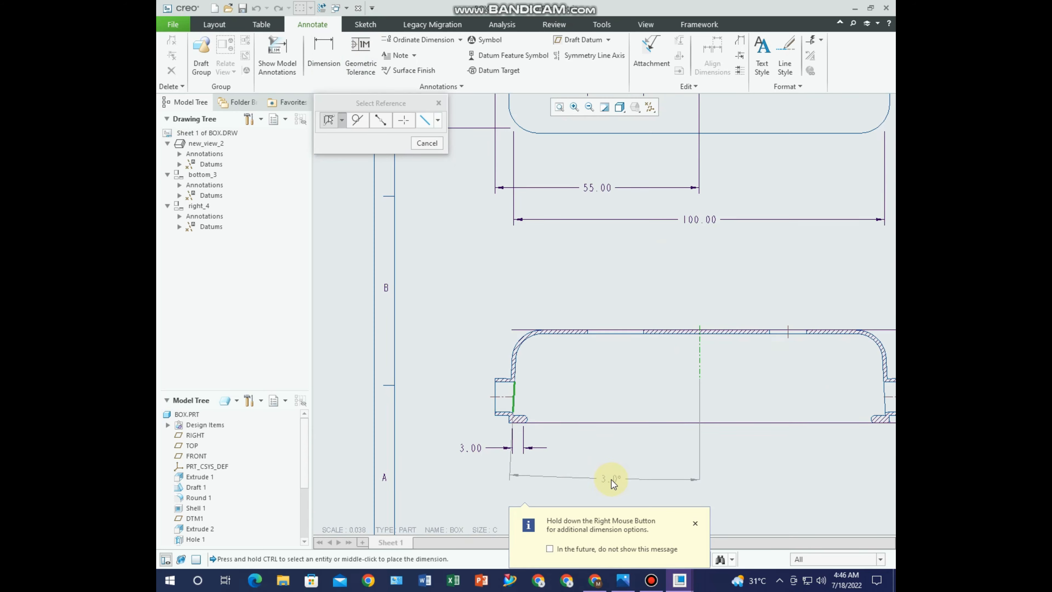
{"action": "middle_click", "coordinate": [611, 479]}
Dimension the radius of the outer lower rounded corner in the side section view, placing the text below and left of it
{"action": "scroll", "coordinate": [737, 447], "scroll_direction": "down", "scroll_amount": 3}
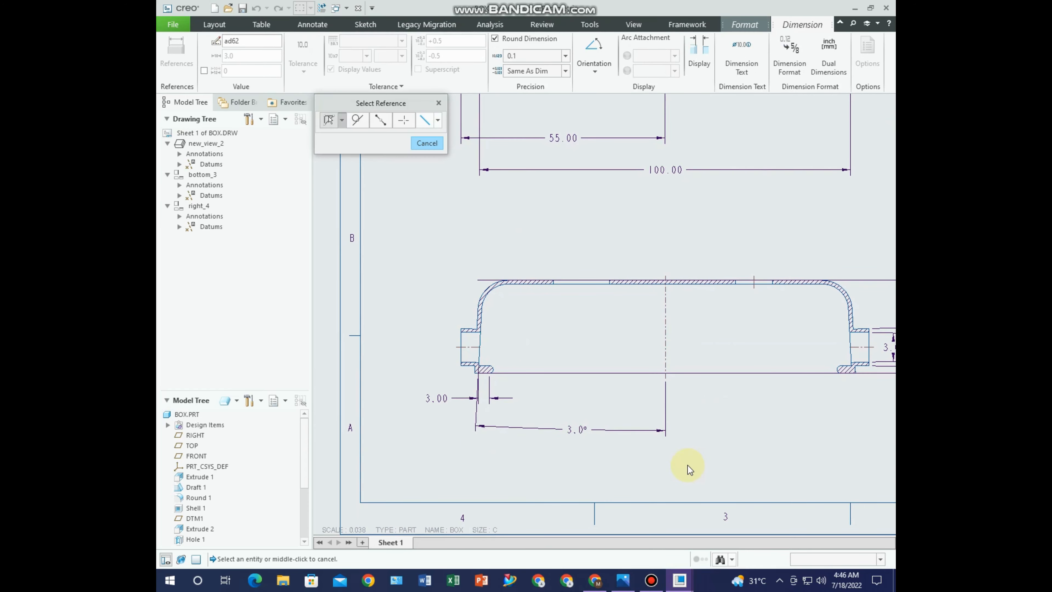
{"action": "scroll", "coordinate": [584, 456], "scroll_direction": "down", "scroll_amount": 3}
{"action": "middle_click_drag", "start_coordinate": [634, 396], "coordinate": [522, 351]}
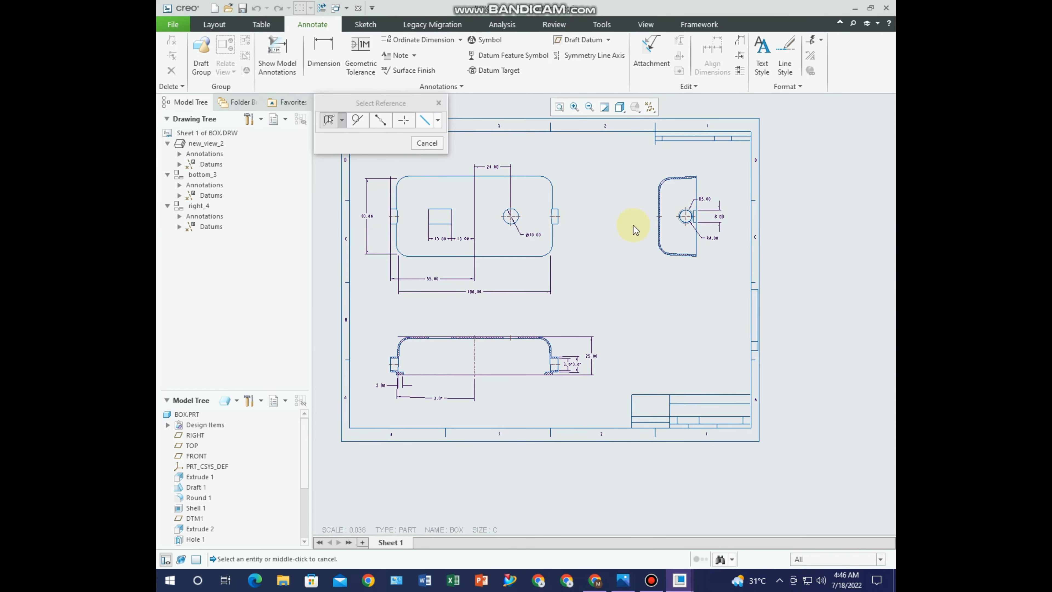
{"action": "scroll", "coordinate": [563, 256], "scroll_direction": "up", "scroll_amount": 2}
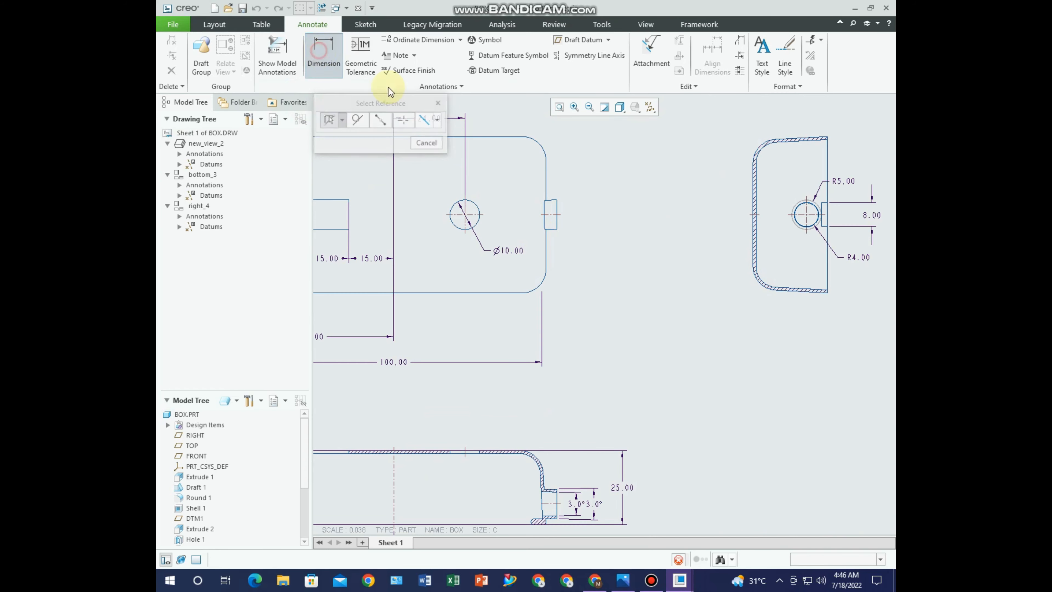
{"action": "left_click", "coordinate": [758, 286]}
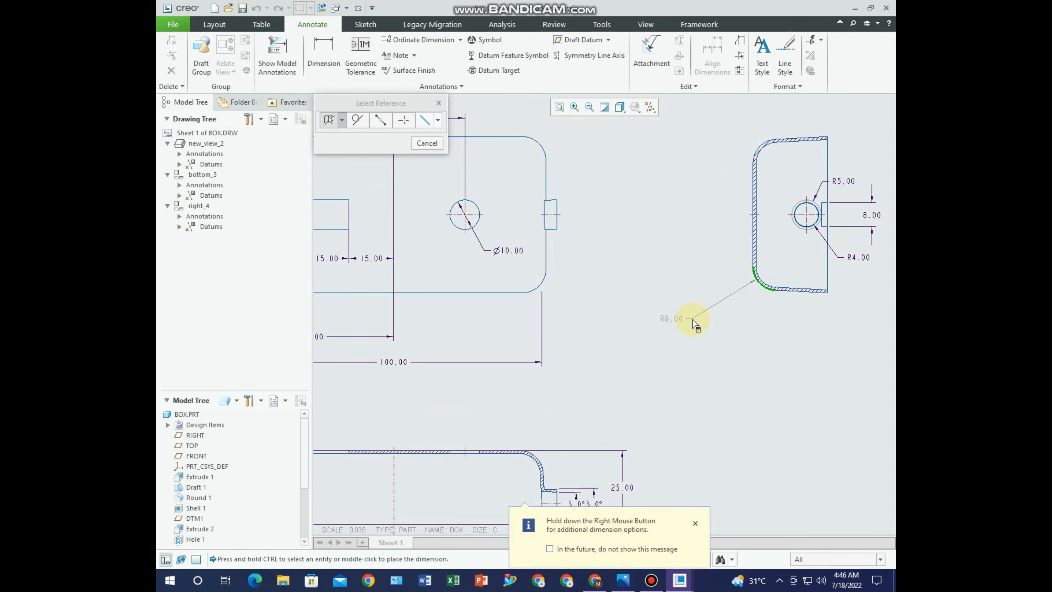
{"action": "middle_click", "coordinate": [706, 331]}
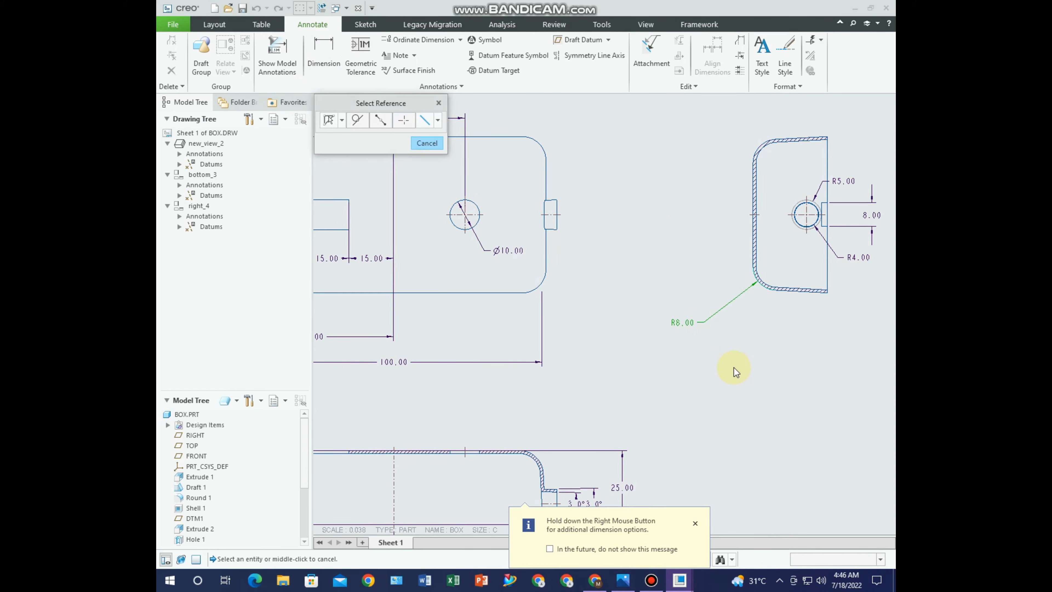
{"action": "scroll", "coordinate": [565, 260], "scroll_direction": "down", "scroll_amount": 1}
{"action": "middle_click", "coordinate": [580, 297]}
Select all dimensions across the three views except the round cutout's diameter and set their tolerance precision to 0 decimal places
{"action": "middle_click_drag", "start_coordinate": [582, 296], "coordinate": [581, 338]}
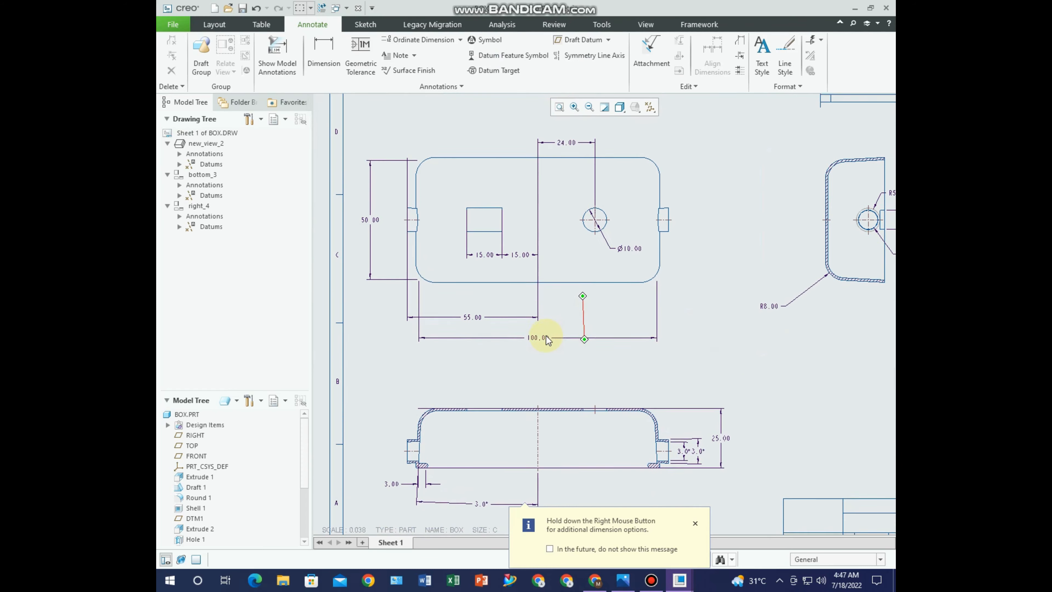
{"action": "left_click", "coordinate": [365, 216]}
{"action": "left_click", "coordinate": [558, 140], "text": "ctrl"}
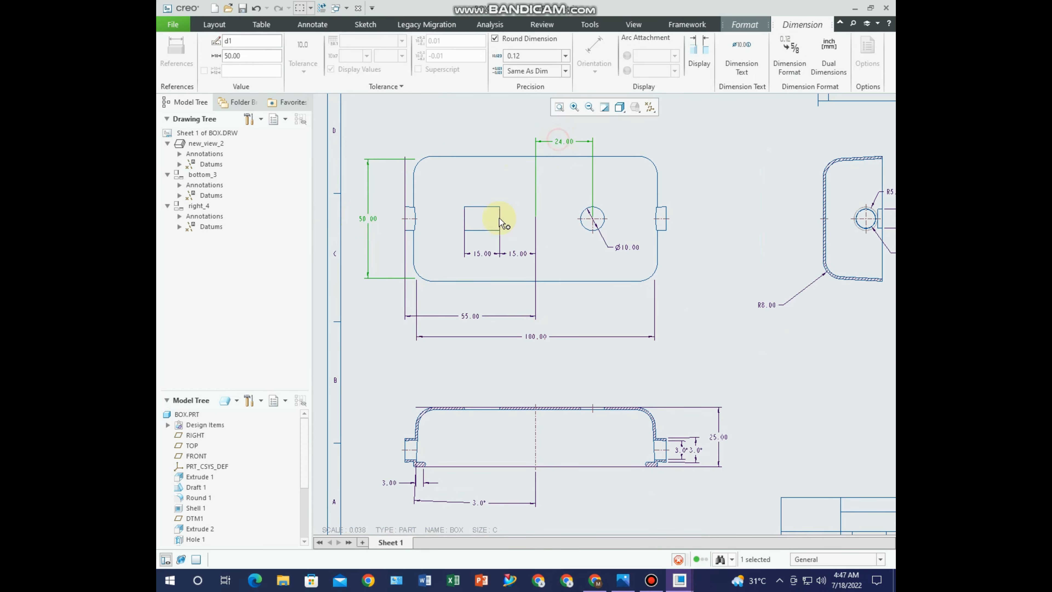
{"action": "left_click", "coordinate": [479, 256], "text": "ctrl"}
{"action": "left_click", "coordinate": [527, 253], "text": "ctrl"}
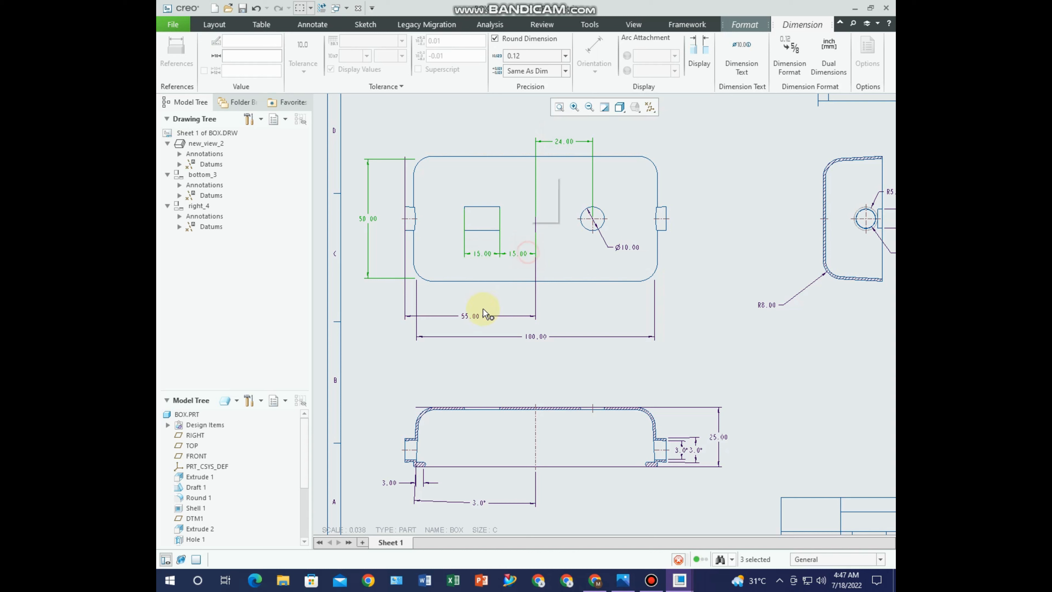
{"action": "left_click", "coordinate": [471, 316], "text": "ctrl"}
{"action": "left_click", "coordinate": [536, 337], "text": "ctrl"}
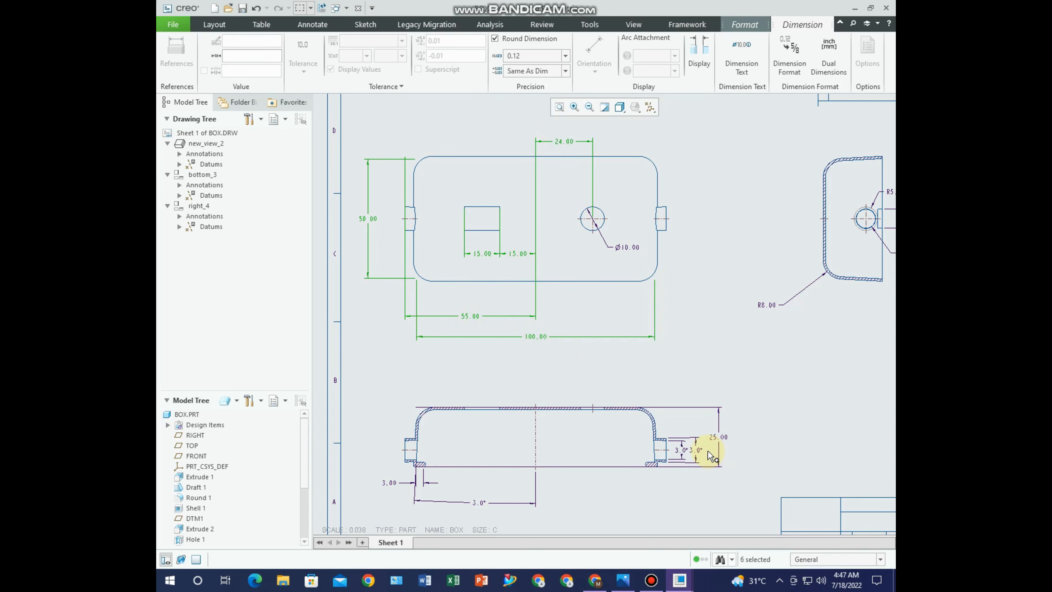
{"action": "scroll", "coordinate": [708, 450], "scroll_direction": "up", "scroll_amount": 2}
{"action": "left_click", "coordinate": [704, 452], "text": "ctrl"}
{"action": "left_click", "coordinate": [726, 428], "text": "ctrl"}
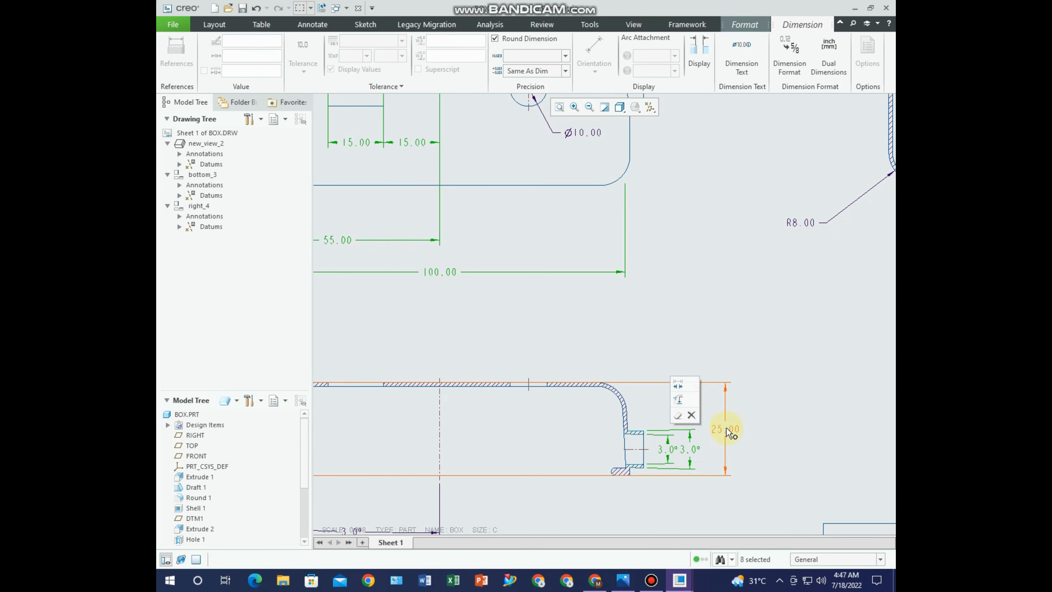
{"action": "scroll", "coordinate": [628, 411], "scroll_direction": "down", "scroll_amount": 3}
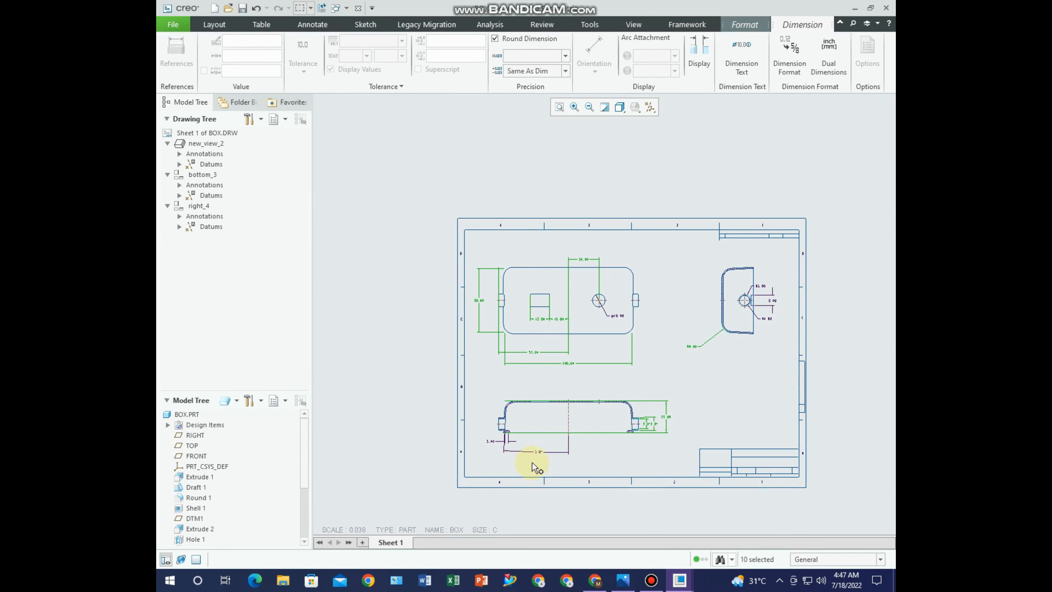
{"action": "scroll", "coordinate": [533, 459], "scroll_direction": "up", "scroll_amount": 3}
{"action": "left_click", "coordinate": [546, 436], "text": "ctrl"}
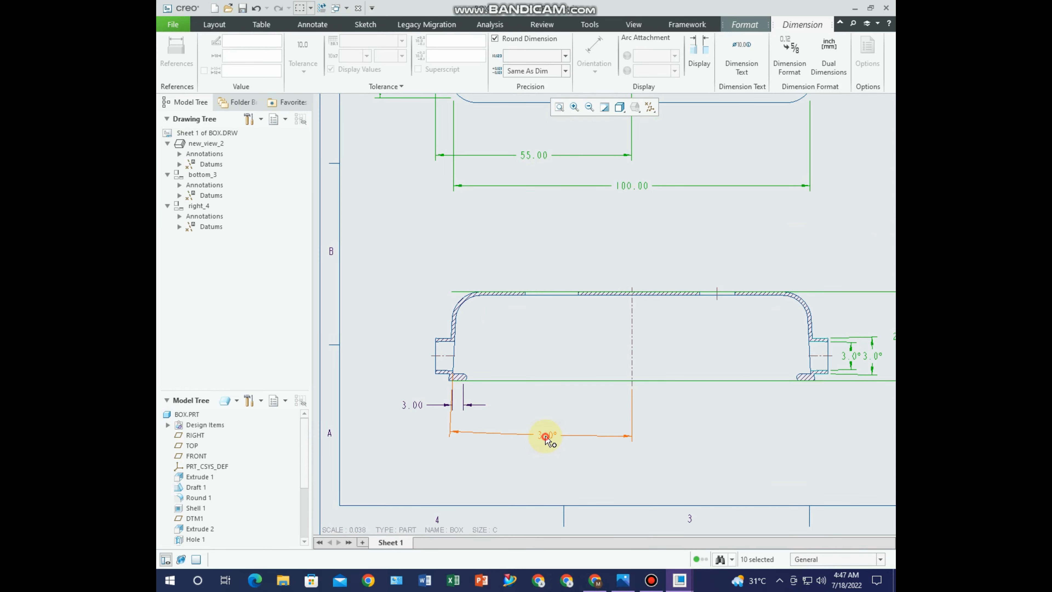
{"action": "left_click", "coordinate": [408, 406], "text": "ctrl"}
{"action": "scroll", "coordinate": [430, 427], "scroll_direction": "down", "scroll_amount": 3}
{"action": "scroll", "coordinate": [504, 411], "scroll_direction": "up", "scroll_amount": 4}
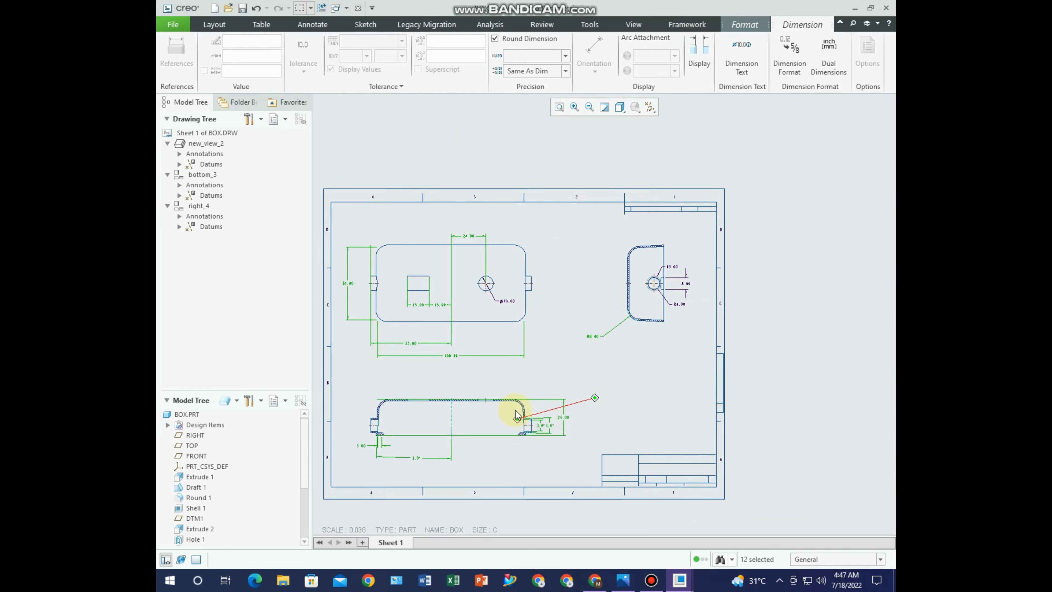
{"action": "scroll", "coordinate": [662, 283], "scroll_direction": "up", "scroll_amount": 2}
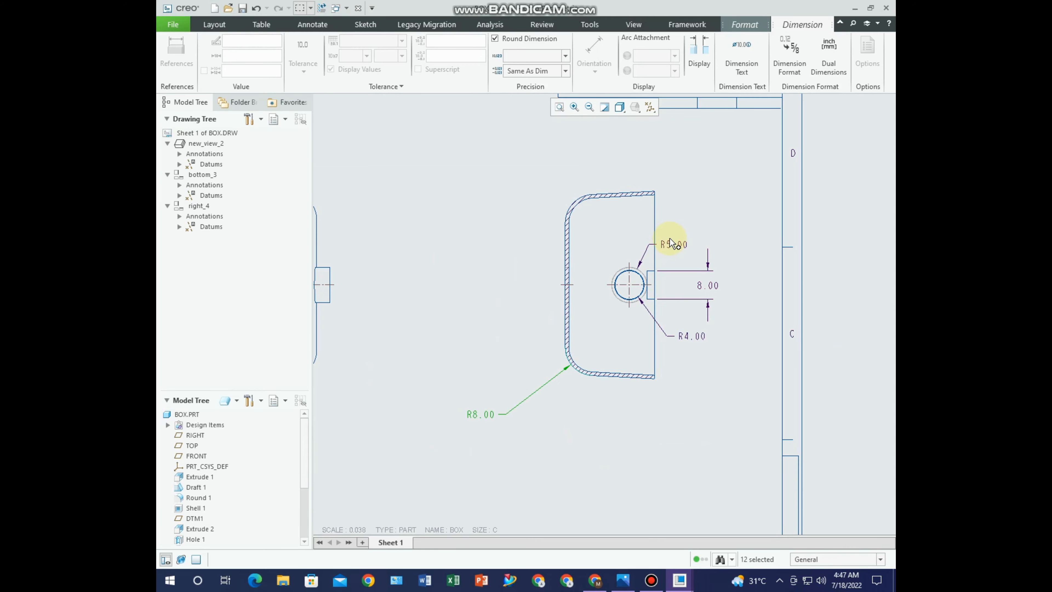
{"action": "left_click", "coordinate": [693, 336], "text": "ctrl"}
{"action": "scroll", "coordinate": [734, 245], "scroll_direction": "down", "scroll_amount": 5}
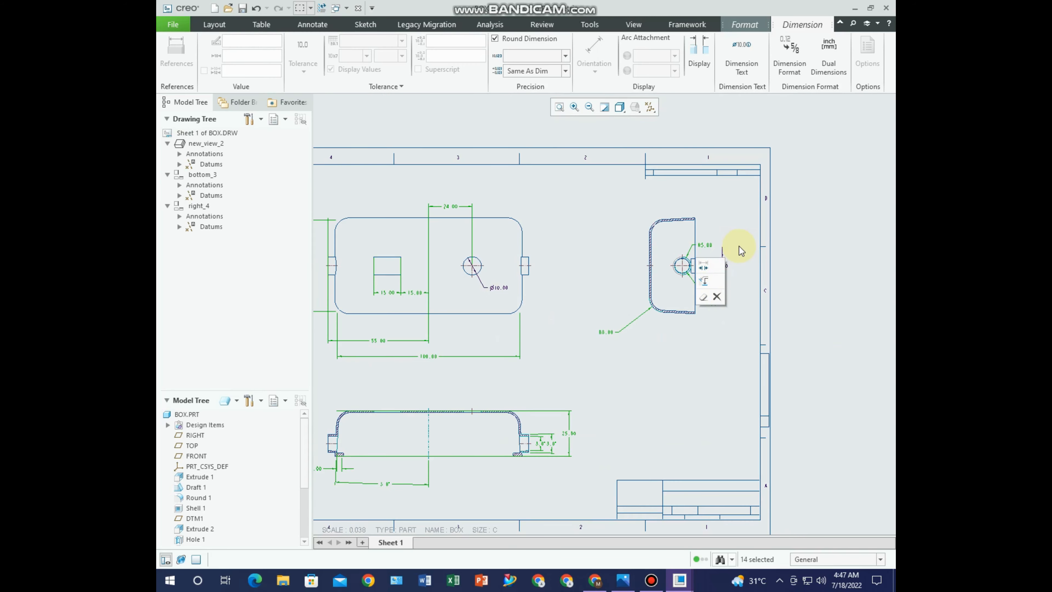
{"action": "scroll", "coordinate": [728, 247], "scroll_direction": "up", "scroll_amount": 2}
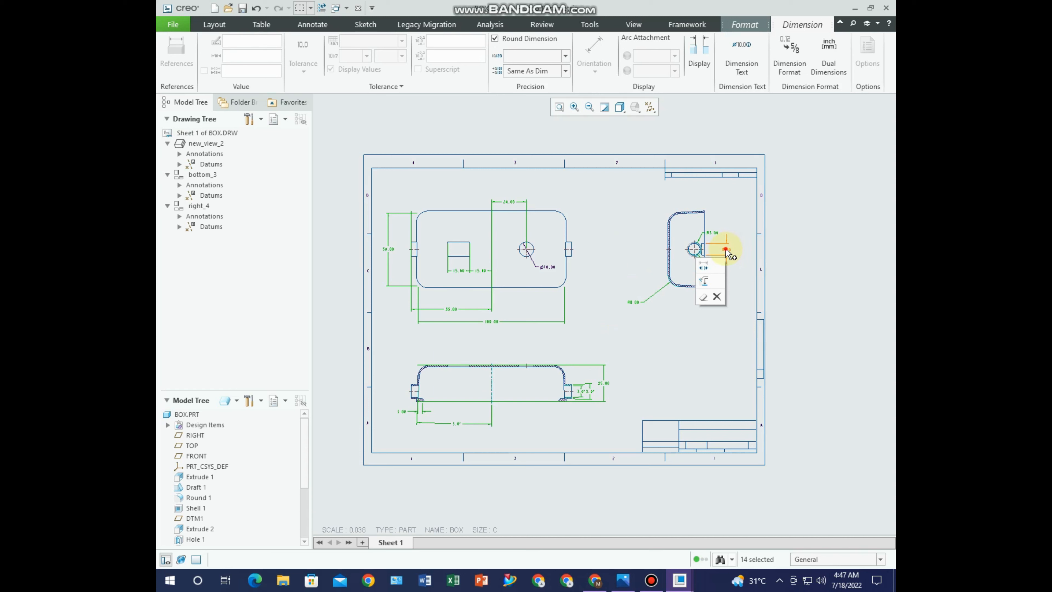
{"action": "left_click", "coordinate": [725, 250], "text": "ctrl"}
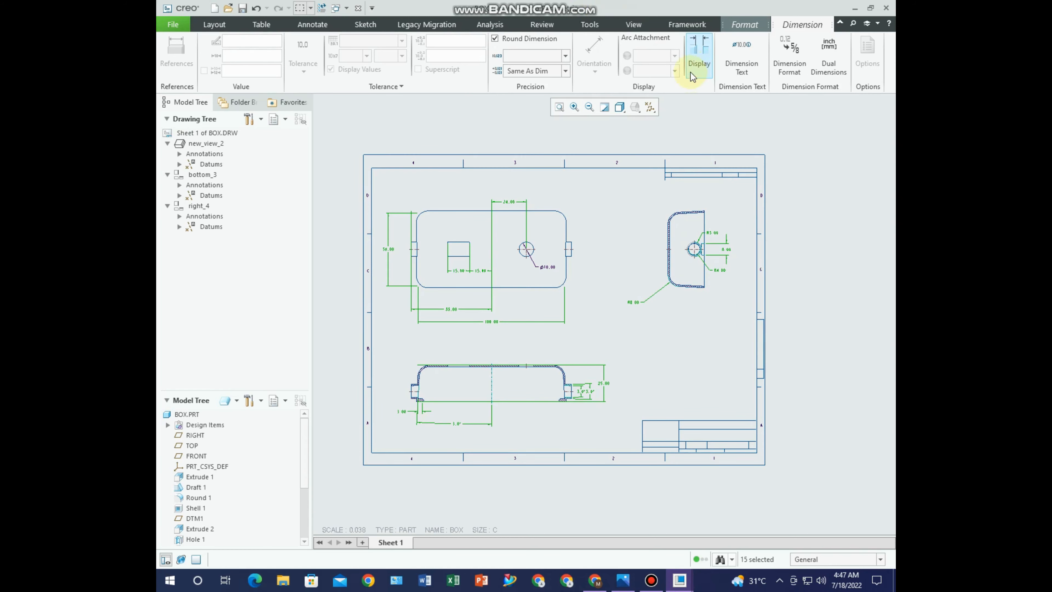
{"action": "left_click", "coordinate": [540, 71]}
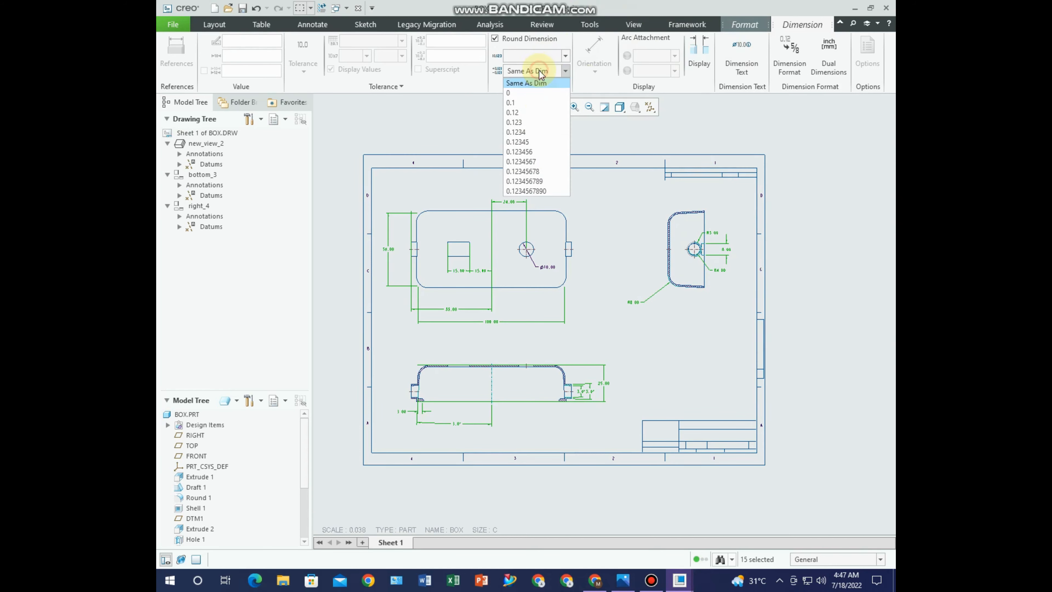
{"action": "left_click", "coordinate": [522, 91]}
{"action": "left_click", "coordinate": [725, 356]}
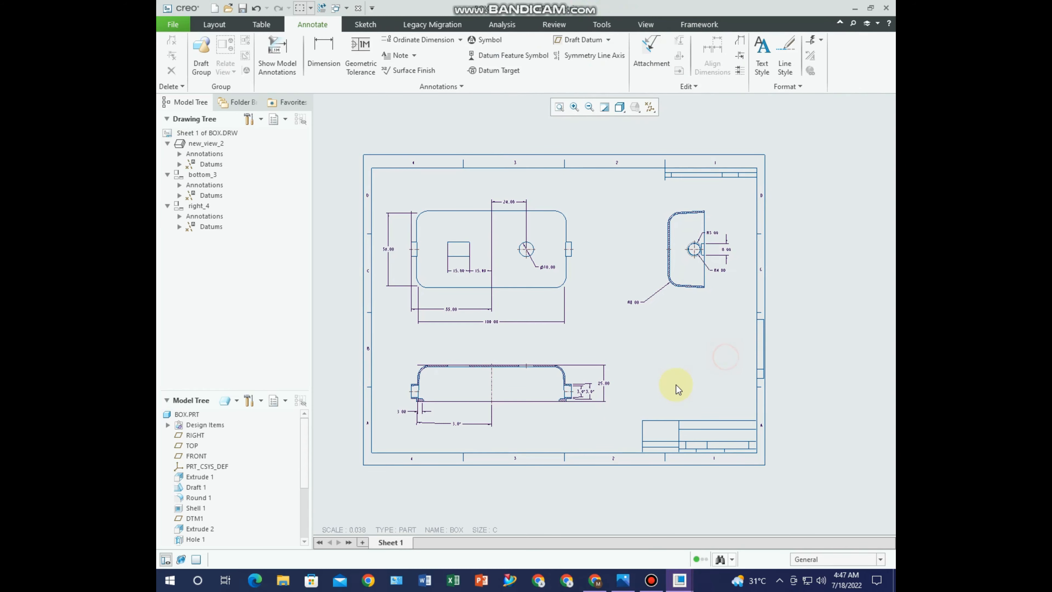
Set the dimension precision of the inner circle's R4 radius in the side section view to 0 decimal places
{"action": "scroll", "coordinate": [640, 386], "scroll_direction": "up", "scroll_amount": 6}
{"action": "scroll", "coordinate": [699, 397], "scroll_direction": "down", "scroll_amount": 5}
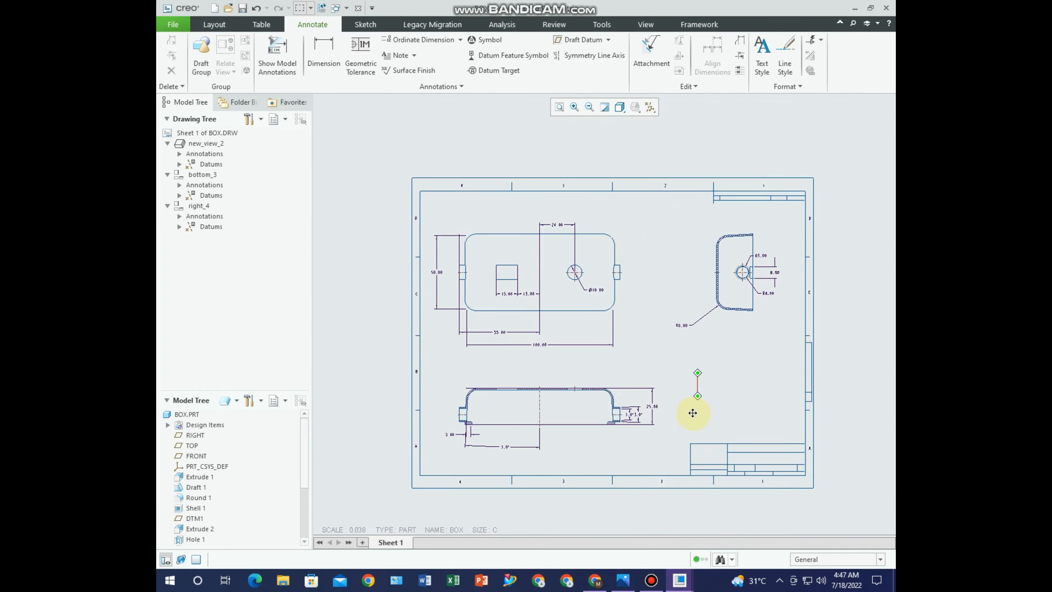
{"action": "scroll", "coordinate": [751, 306], "scroll_direction": "up", "scroll_amount": 6}
{"action": "left_click", "coordinate": [740, 304]}
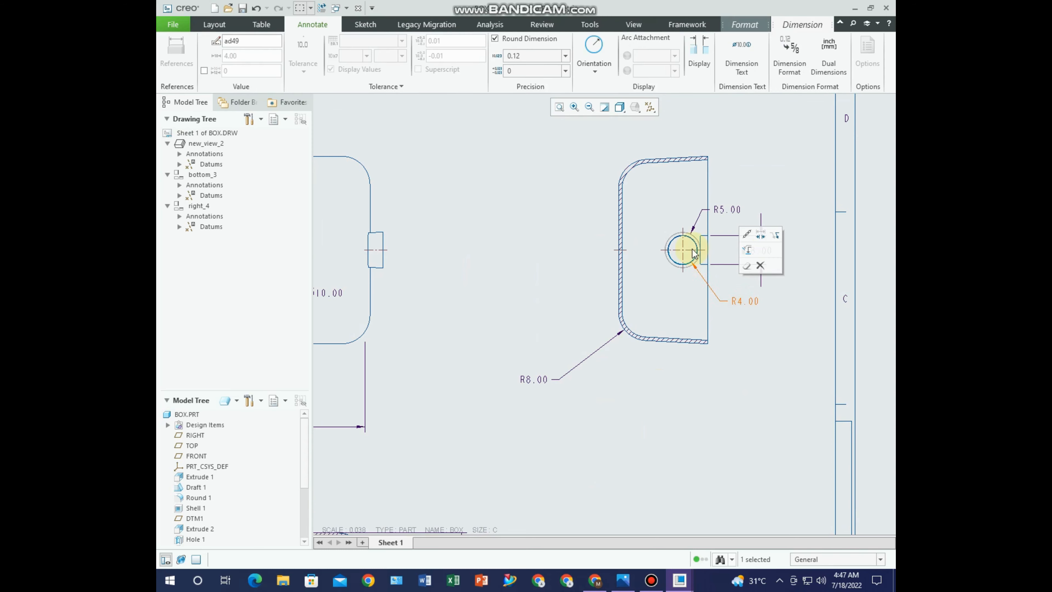
{"action": "left_click", "coordinate": [539, 58]}
{"action": "left_click", "coordinate": [528, 69]}
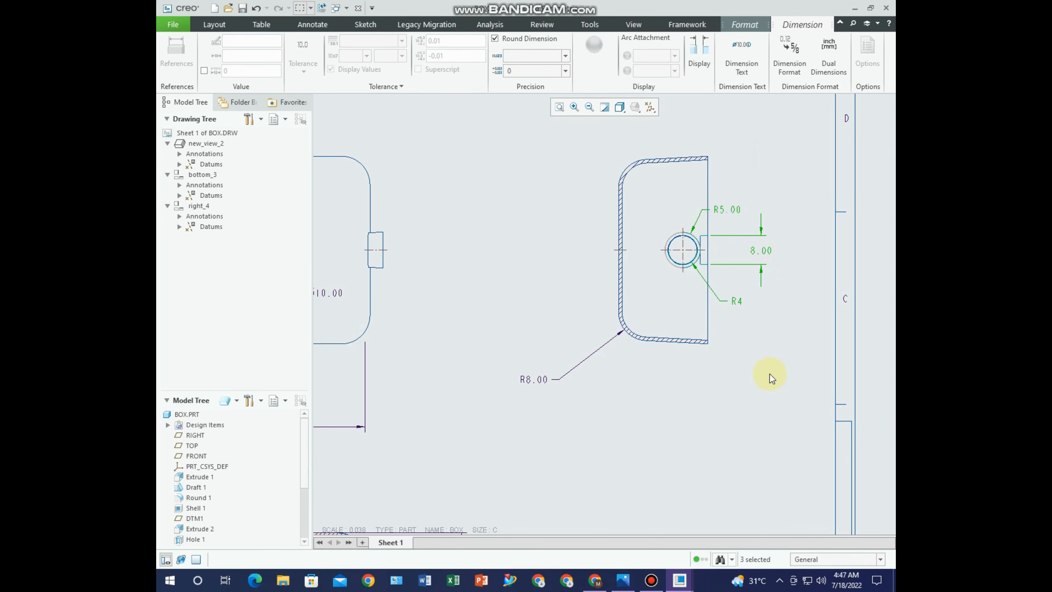
{"action": "left_click", "coordinate": [757, 386]}
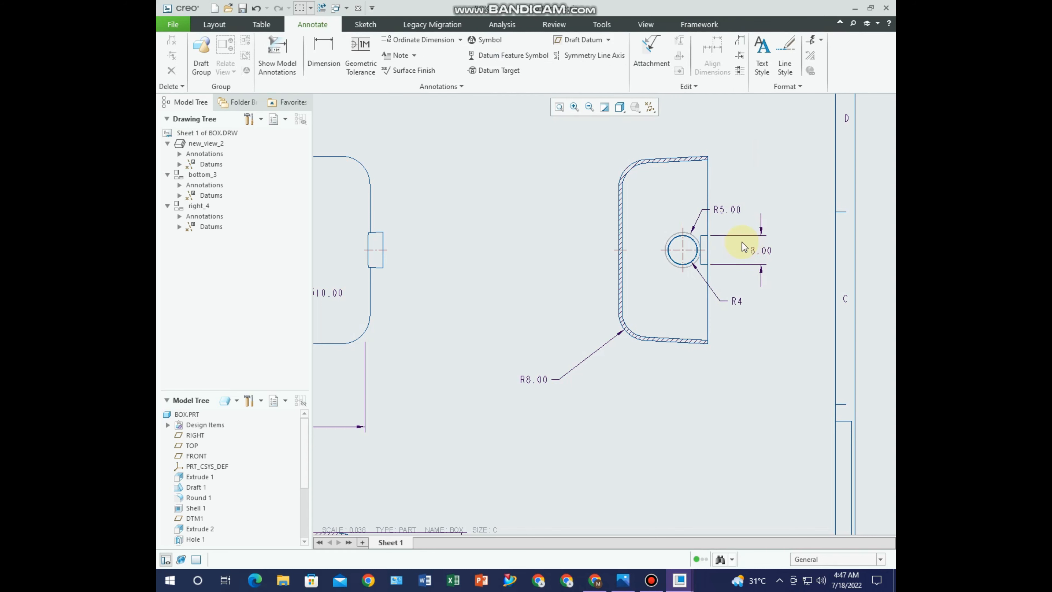
Set the precision of the outer circle's radius and the small notch's 8 mm dimension in the side section view to 0 decimal places
{"action": "left_click", "coordinate": [731, 211]}
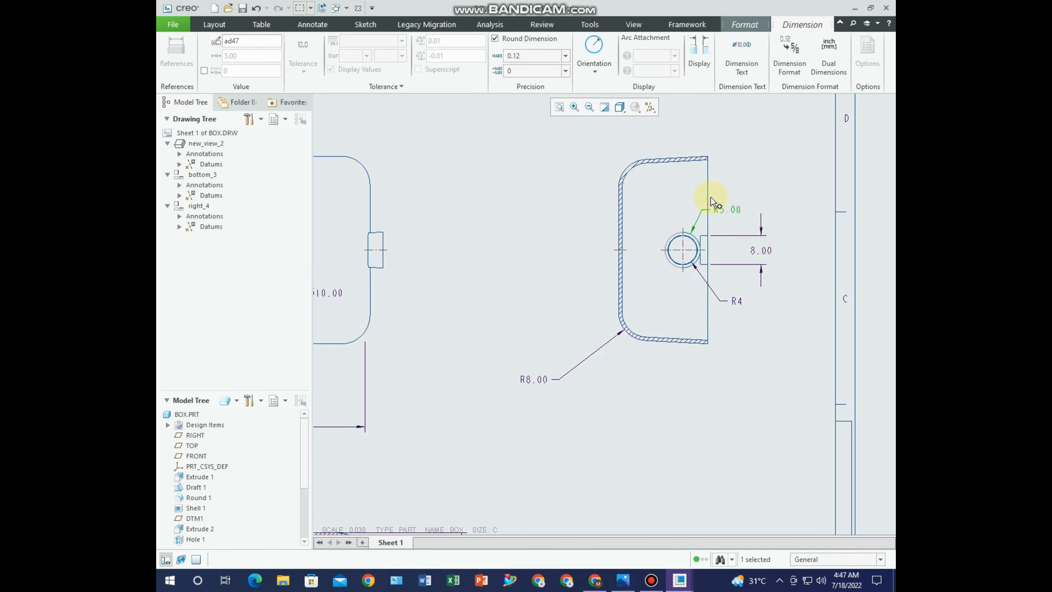
{"action": "scroll", "coordinate": [711, 285], "scroll_direction": "down", "scroll_amount": 5}
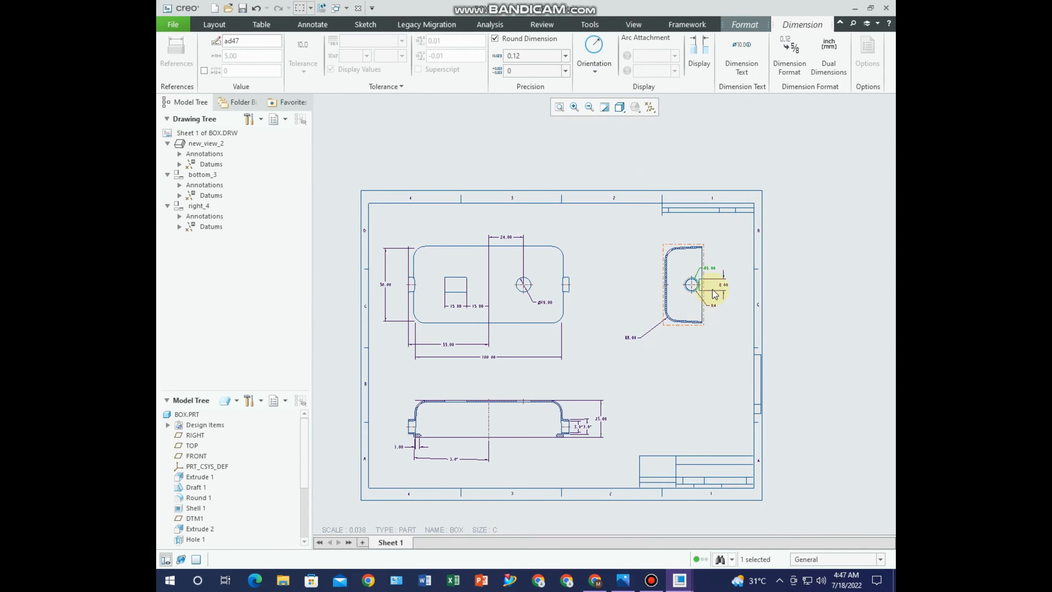
{"action": "scroll", "coordinate": [735, 293], "scroll_direction": "up", "scroll_amount": 5}
{"action": "left_click", "coordinate": [735, 294], "text": "ctrl"}
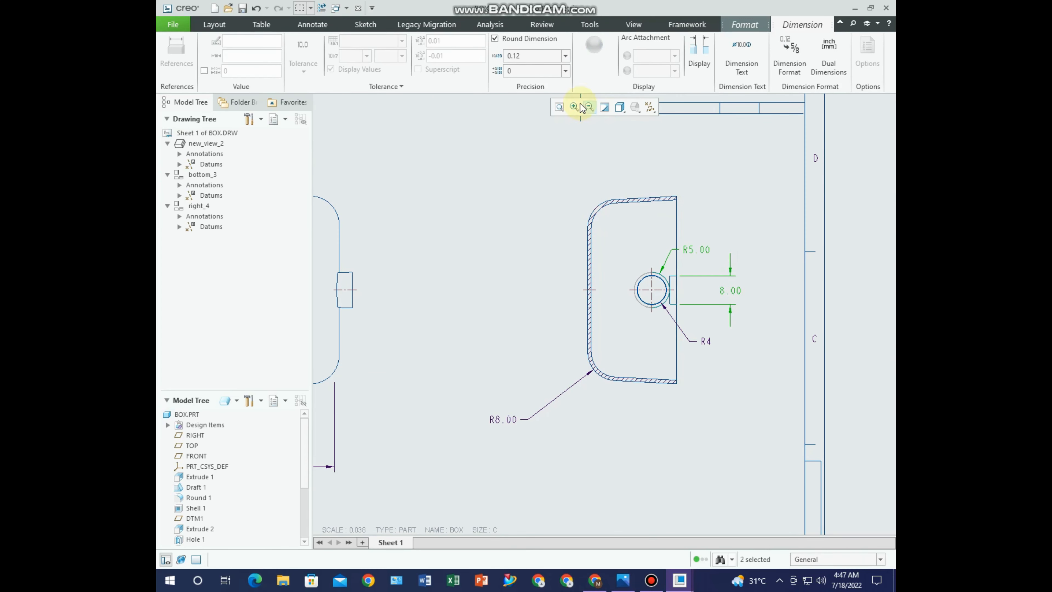
{"action": "left_click", "coordinate": [534, 56]}
{"action": "left_click", "coordinate": [533, 66]}
{"action": "scroll", "coordinate": [763, 288], "scroll_direction": "down", "scroll_amount": 5}
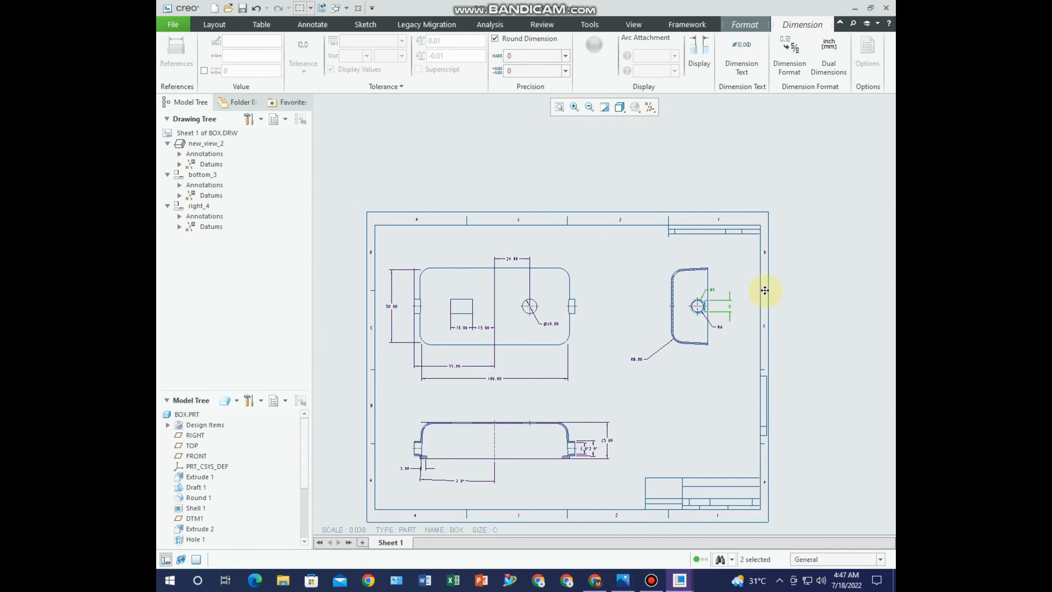
{"action": "scroll", "coordinate": [621, 271], "scroll_direction": "up", "scroll_amount": 3}
{"action": "left_click", "coordinate": [646, 282], "text": "ctrl"}
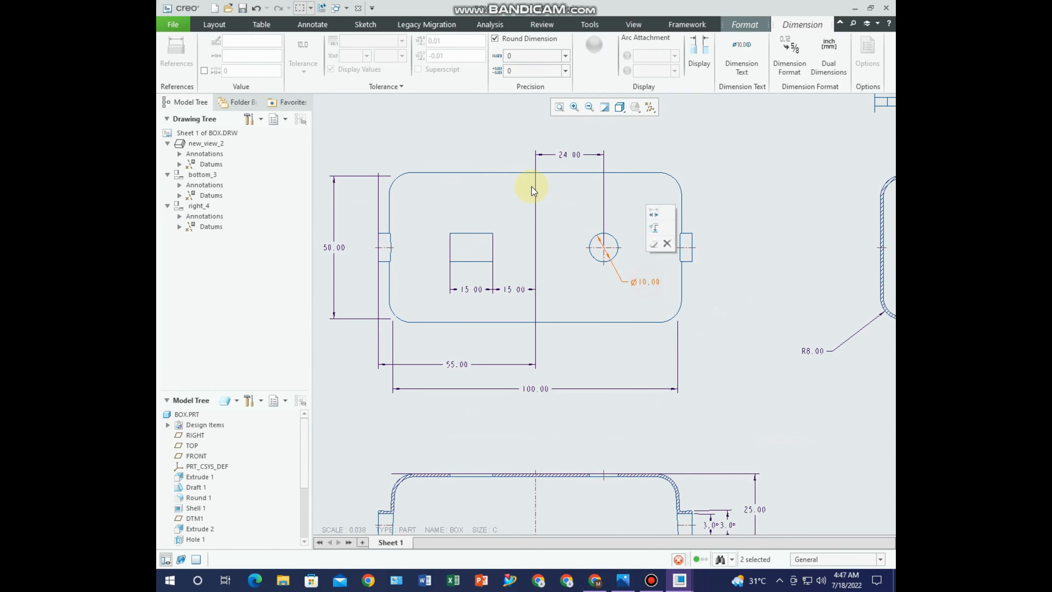
{"action": "scroll", "coordinate": [476, 246], "scroll_direction": "down", "scroll_amount": 3}
{"action": "left_click_drag", "start_coordinate": [424, 217], "coordinate": [613, 376]}
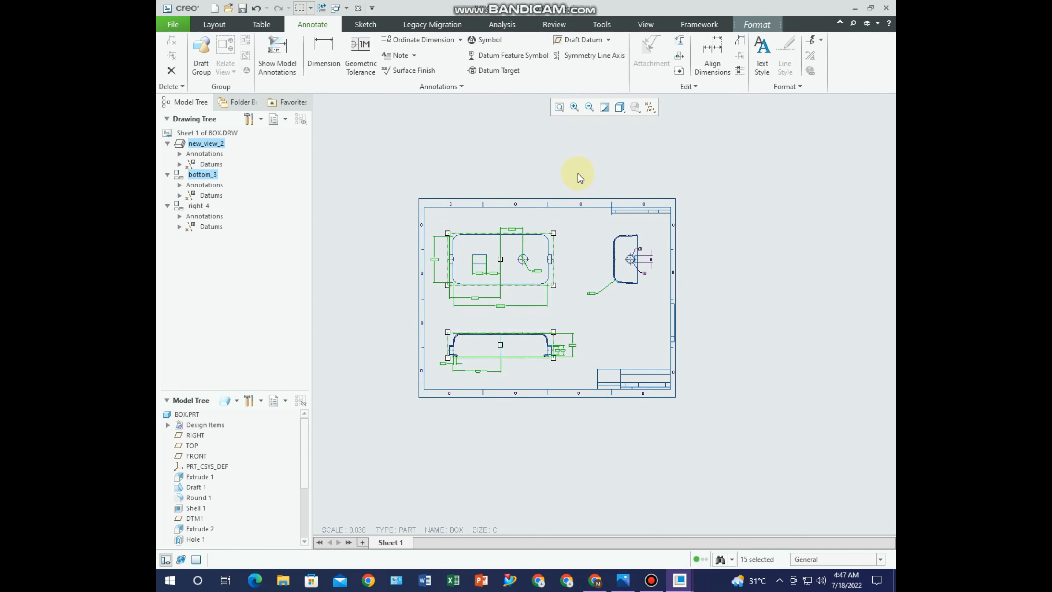
{"action": "scroll", "coordinate": [615, 237], "scroll_direction": "up", "scroll_amount": 3}
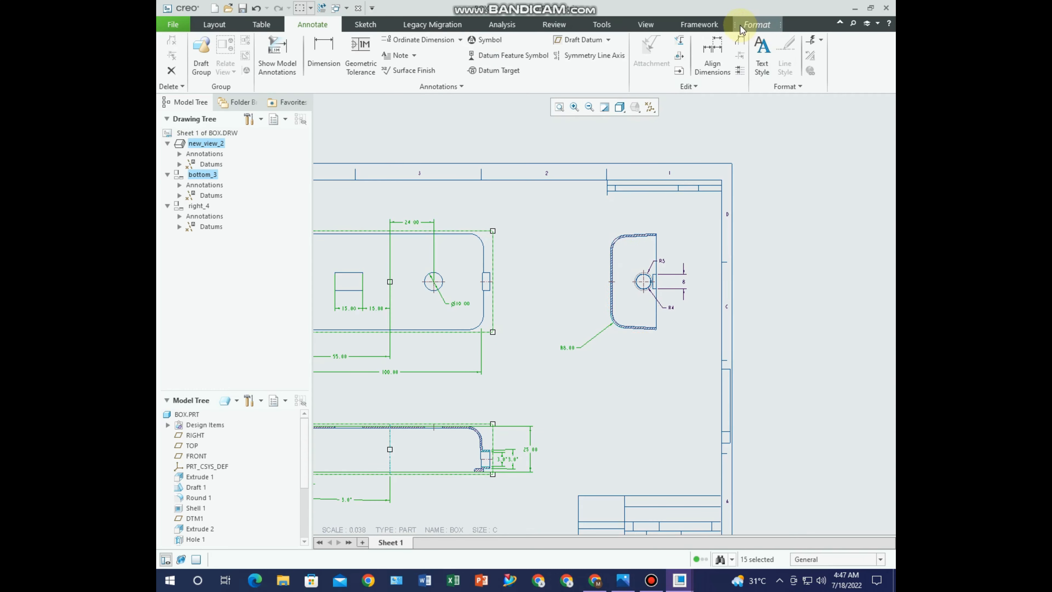
{"action": "left_click", "coordinate": [751, 24]}
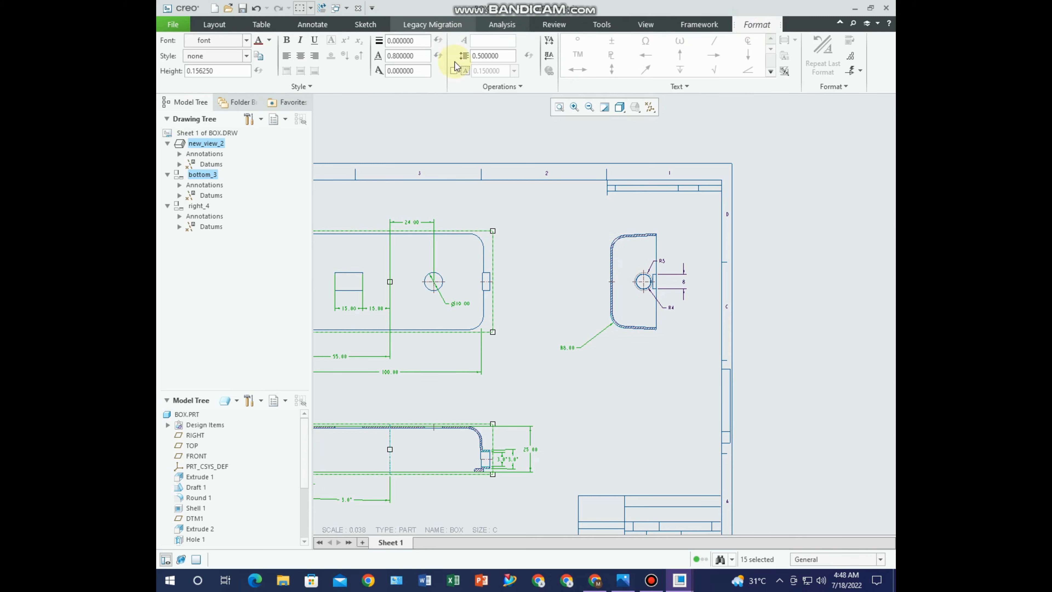
{"action": "left_click", "coordinate": [555, 259]}
Select the side section's corner radius, the plan view's hole diameter, both 15 mm dimensions, the 100 and 55 mm dimensions, and the lower section's height dimension
{"action": "scroll", "coordinate": [631, 245], "scroll_direction": "up", "scroll_amount": 5}
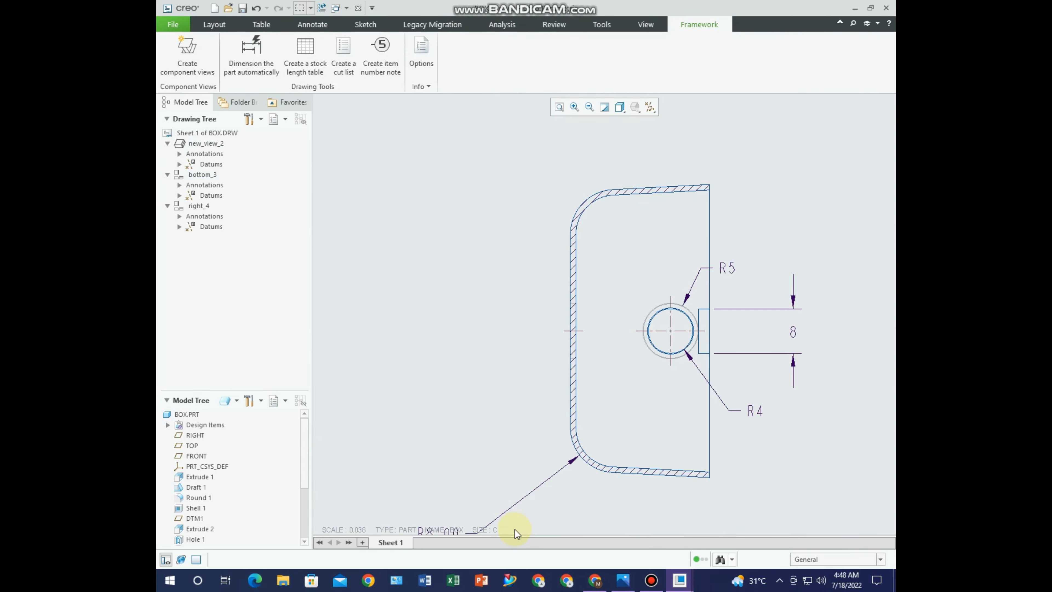
{"action": "scroll", "coordinate": [603, 354], "scroll_direction": "down", "scroll_amount": 3}
{"action": "left_click", "coordinate": [543, 420]}
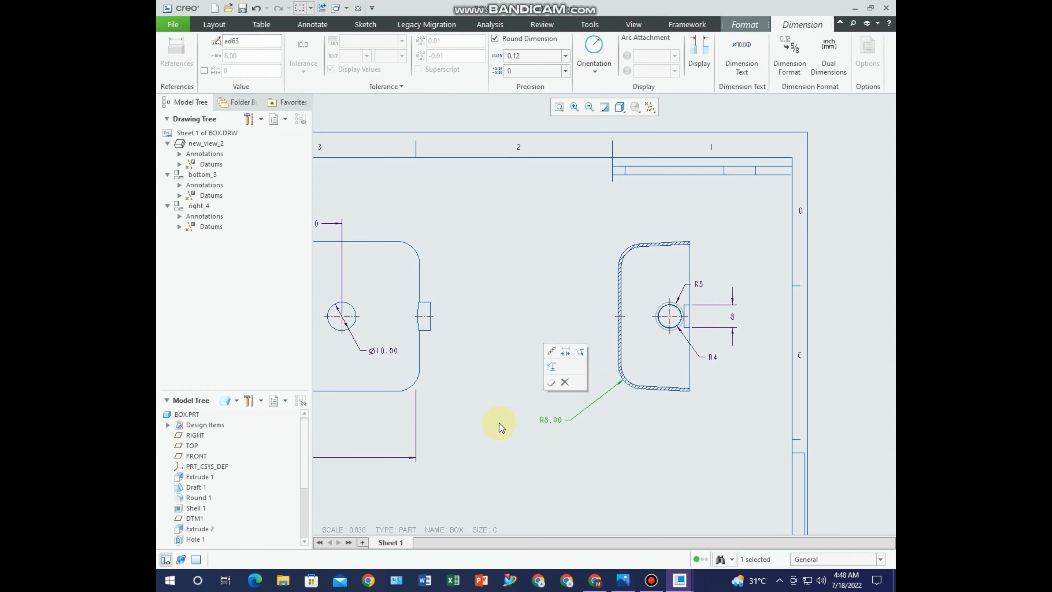
{"action": "scroll", "coordinate": [500, 425], "scroll_direction": "down", "scroll_amount": 1}
{"action": "middle_click_drag", "start_coordinate": [501, 425], "coordinate": [589, 368]}
{"action": "left_click", "coordinate": [502, 316]}
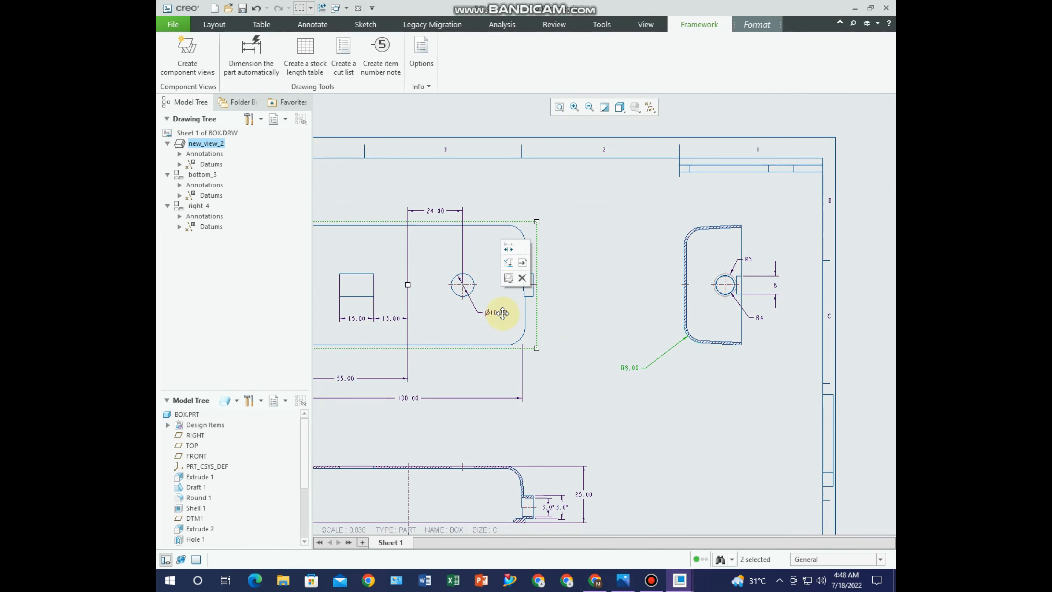
{"action": "left_click", "coordinate": [629, 367]}
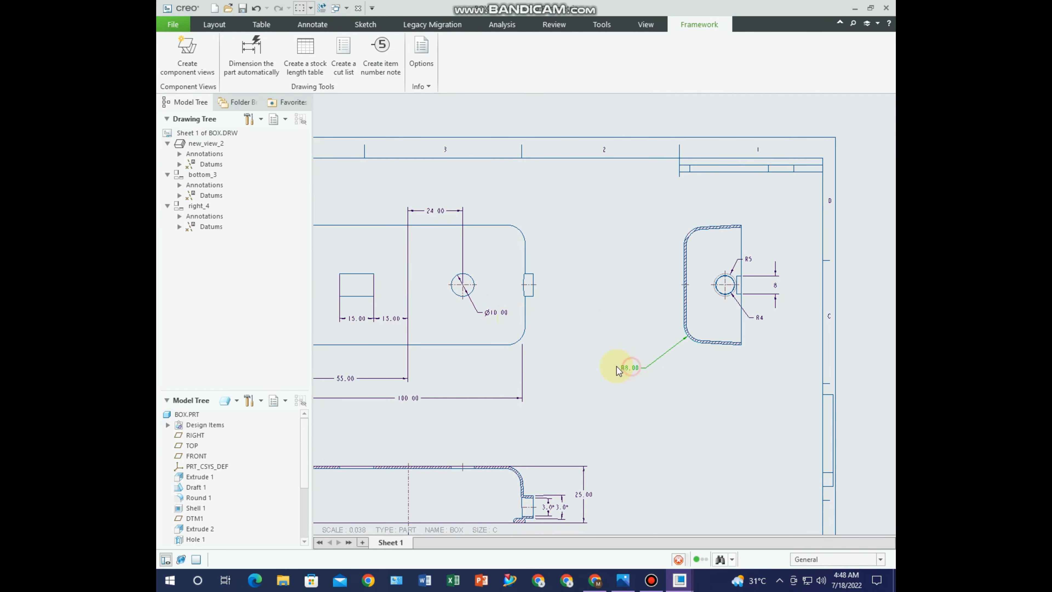
{"action": "left_click", "coordinate": [494, 314], "text": "ctrl"}
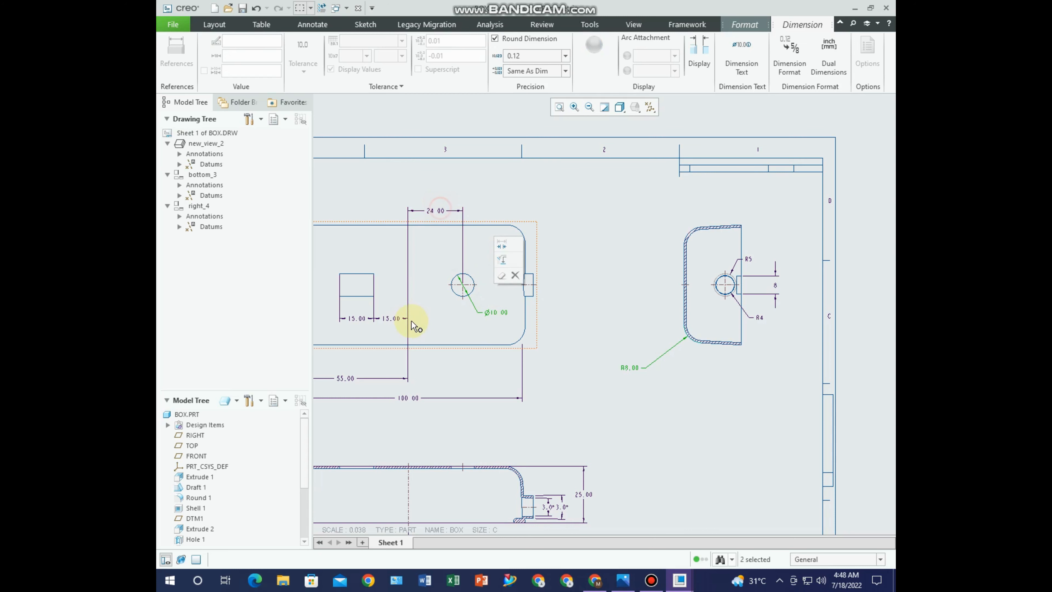
{"action": "left_click", "coordinate": [390, 320], "text": "ctrl"}
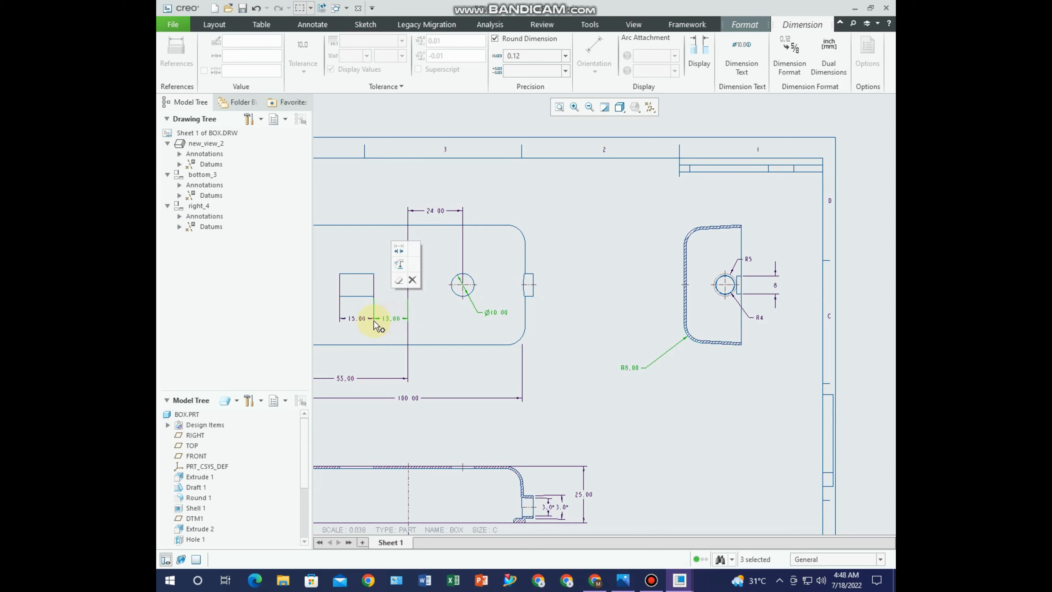
{"action": "left_click", "coordinate": [355, 318], "text": "ctrl"}
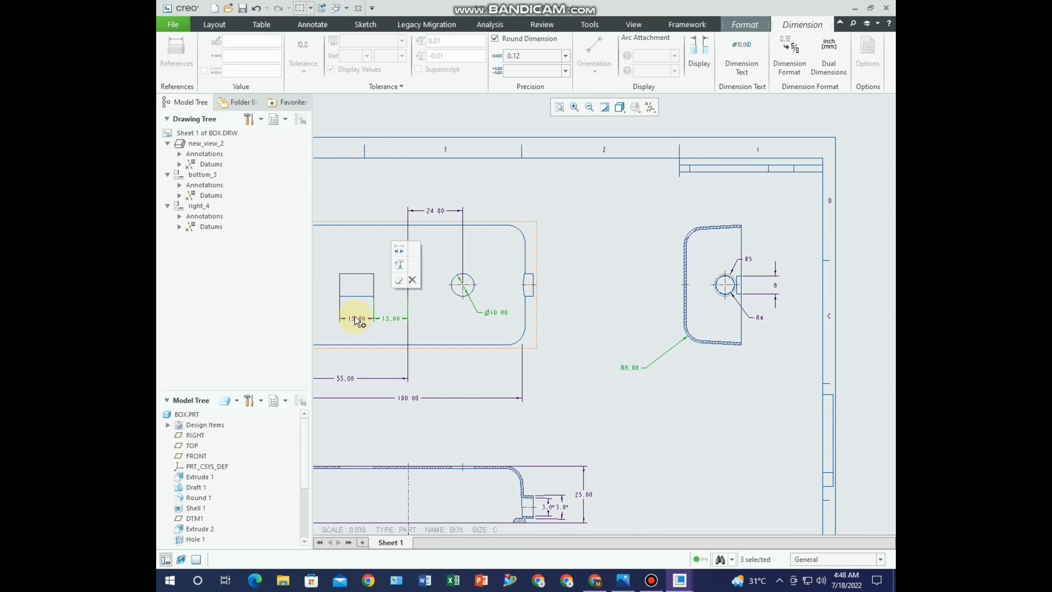
{"action": "left_click", "coordinate": [409, 398], "text": "ctrl"}
{"action": "left_click", "coordinate": [359, 378], "text": "ctrl"}
{"action": "scroll", "coordinate": [655, 379], "scroll_direction": "down", "scroll_amount": 2}
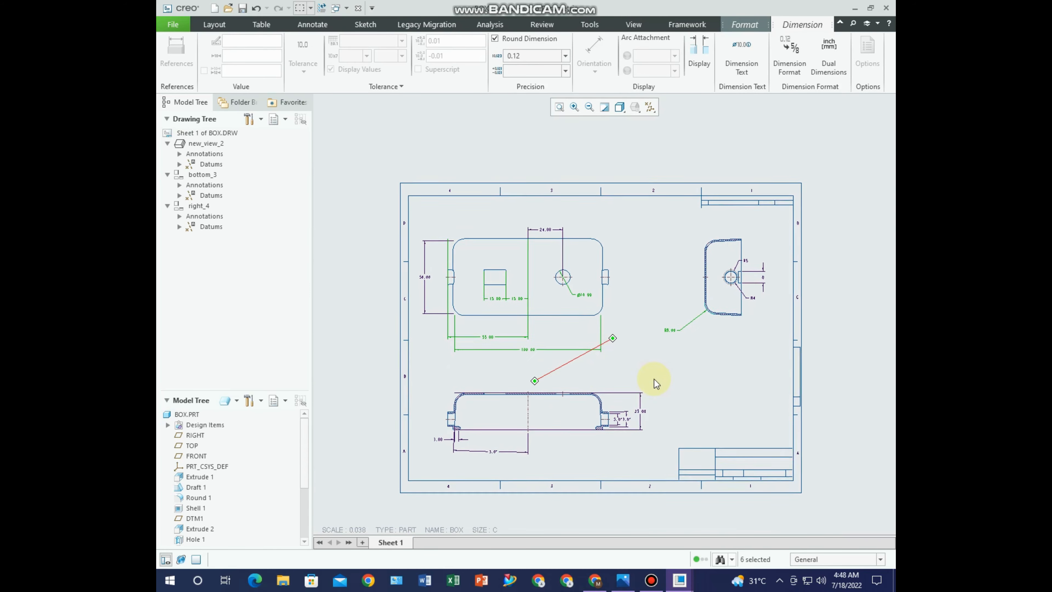
{"action": "scroll", "coordinate": [625, 423], "scroll_direction": "up", "scroll_amount": 5}
{"action": "left_click", "coordinate": [637, 416], "text": "ctrl"}
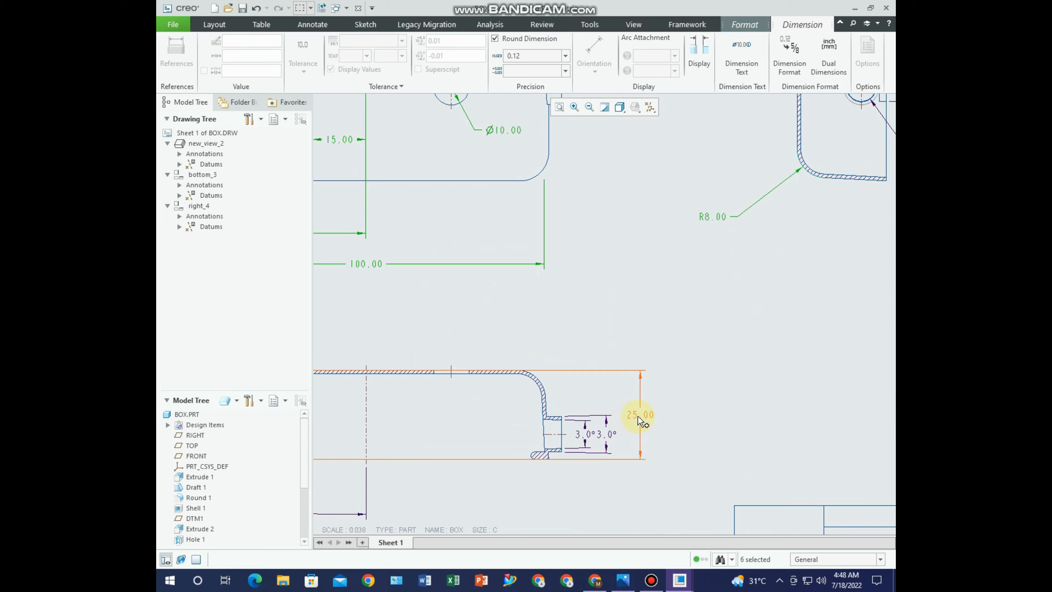
{"action": "left_click", "coordinate": [607, 436], "text": "ctrl"}
{"action": "left_click", "coordinate": [587, 436], "text": "ctrl"}
{"action": "scroll", "coordinate": [536, 408], "scroll_direction": "down", "scroll_amount": 3}
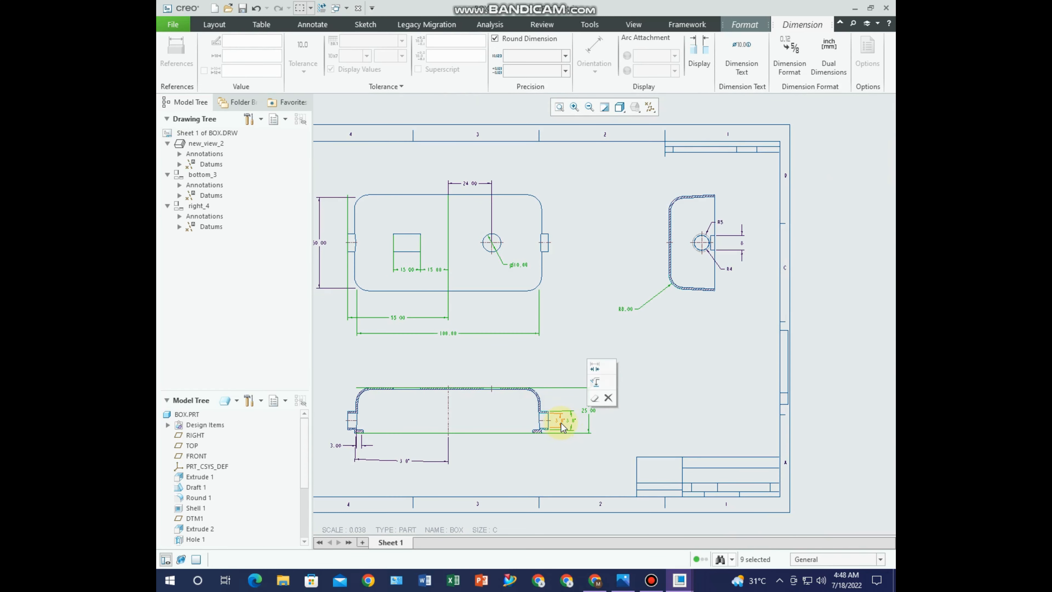
{"action": "scroll", "coordinate": [562, 424], "scroll_direction": "up", "scroll_amount": 5}
{"action": "left_click", "coordinate": [563, 423], "text": "ctrl"}
{"action": "left_click", "coordinate": [608, 416], "text": "ctrl"}
Add the lower section's lip width and the plan view's 50 mm dimension to the selection and set the precision of all selected dimensions to 0 decimals
{"action": "scroll", "coordinate": [579, 428], "scroll_direction": "down", "scroll_amount": 2}
{"action": "mouse_move", "coordinate": [575, 427]}
{"action": "middle_mouse_down"}
{"action": "mouse_move", "coordinate": [617, 404]}
{"action": "mouse_move", "coordinate": [814, 396]}
{"action": "mouse_move", "coordinate": [650, 399]}
{"action": "middle_mouse_up"}
{"action": "scroll", "coordinate": [814, 397], "scroll_direction": "down", "scroll_amount": 4}
{"action": "scroll", "coordinate": [650, 399], "scroll_direction": "down", "scroll_amount": 2}
{"action": "scroll", "coordinate": [458, 427], "scroll_direction": "up", "scroll_amount": 3}
{"action": "scroll", "coordinate": [457, 428], "scroll_direction": "up", "scroll_amount": 3}
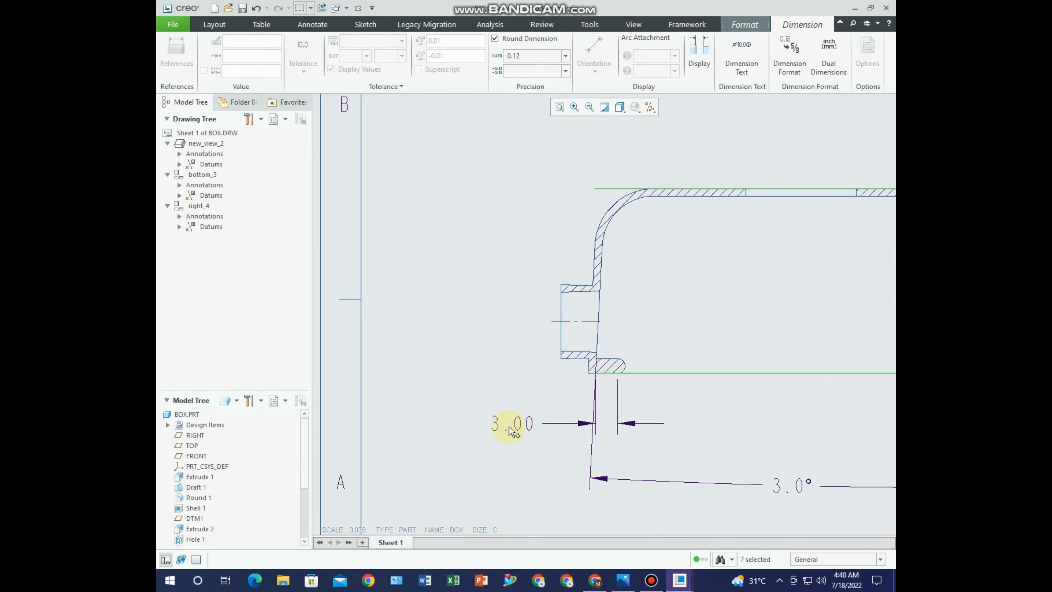
{"action": "left_click", "coordinate": [508, 427], "text": "ctrl"}
{"action": "scroll", "coordinate": [448, 447], "scroll_direction": "down", "scroll_amount": 3}
{"action": "middle_click_drag", "start_coordinate": [447, 448], "coordinate": [395, 532]}
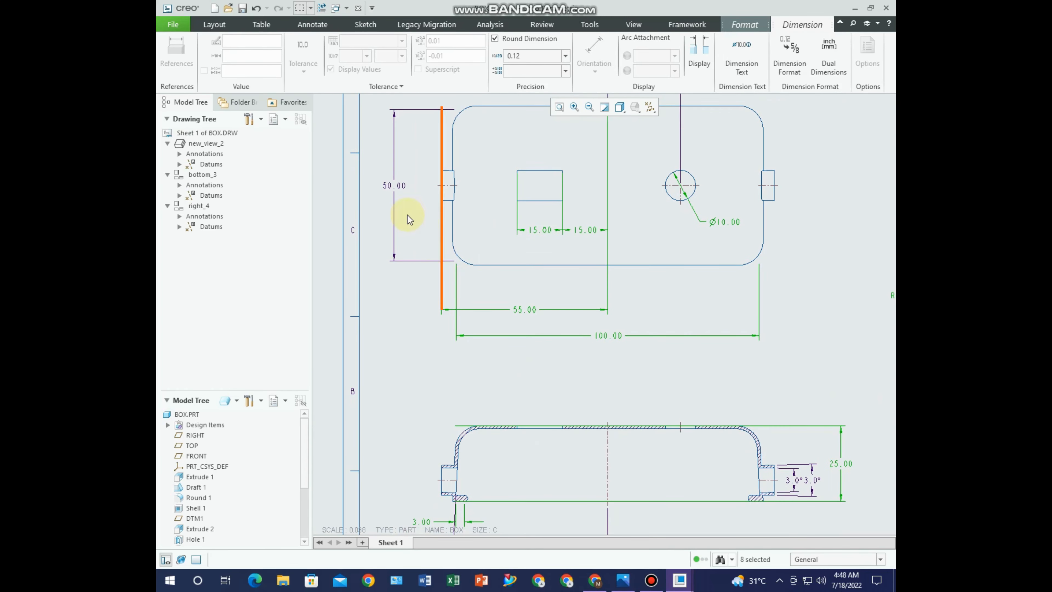
{"action": "left_click", "coordinate": [394, 189], "text": "ctrl"}
{"action": "left_click", "coordinate": [523, 58]}
{"action": "left_click", "coordinate": [524, 69]}
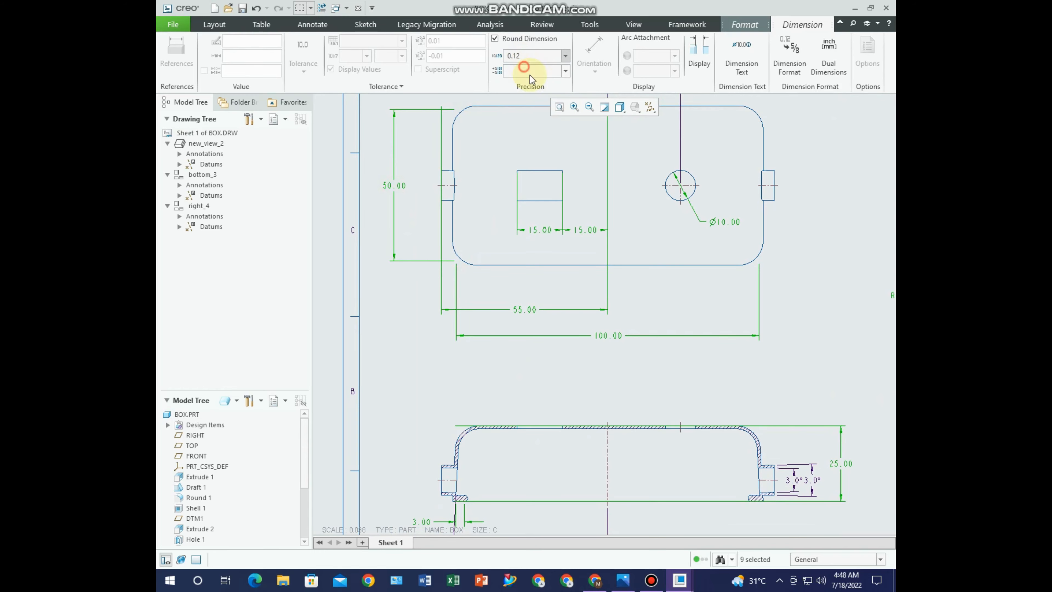
{"action": "scroll", "coordinate": [626, 291], "scroll_direction": "down", "scroll_amount": 4}
{"action": "left_click", "coordinate": [729, 331]}
{"action": "scroll", "coordinate": [814, 232], "scroll_direction": "up", "scroll_amount": 3}
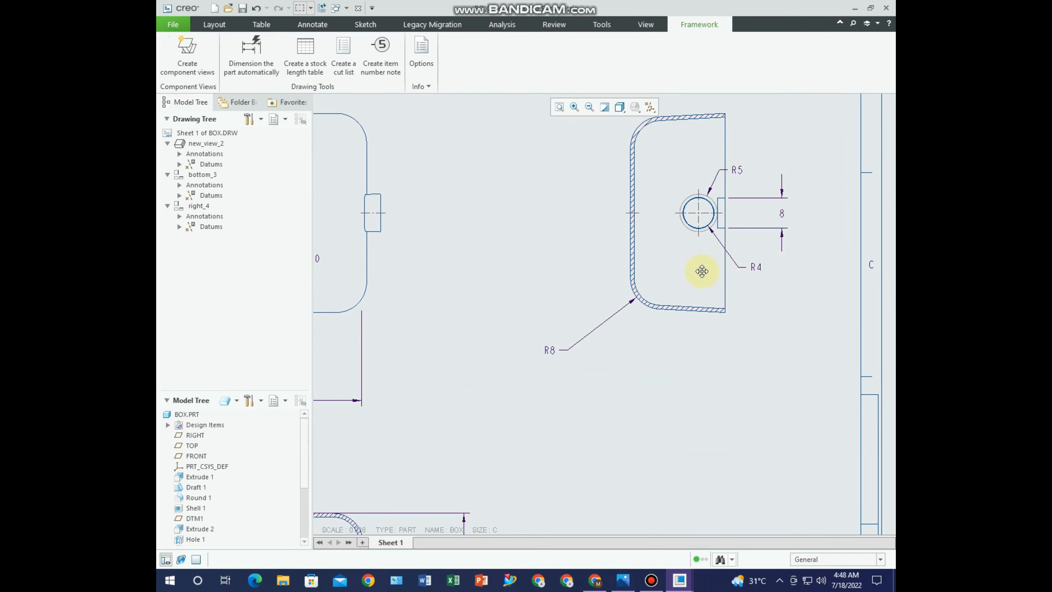
{"action": "scroll", "coordinate": [700, 270], "scroll_direction": "up", "scroll_amount": 2}
{"action": "middle_click_drag", "start_coordinate": [712, 306], "coordinate": [793, 259]}
{"action": "scroll", "coordinate": [793, 259], "scroll_direction": "down", "scroll_amount": 2}
{"action": "scroll", "coordinate": [589, 410], "scroll_direction": "down", "scroll_amount": 3}
{"action": "mouse_move", "coordinate": [589, 409]}
{"action": "middle_mouse_down"}
{"action": "mouse_move", "coordinate": [681, 374]}
{"action": "mouse_move", "coordinate": [783, 310]}
{"action": "middle_mouse_up"}
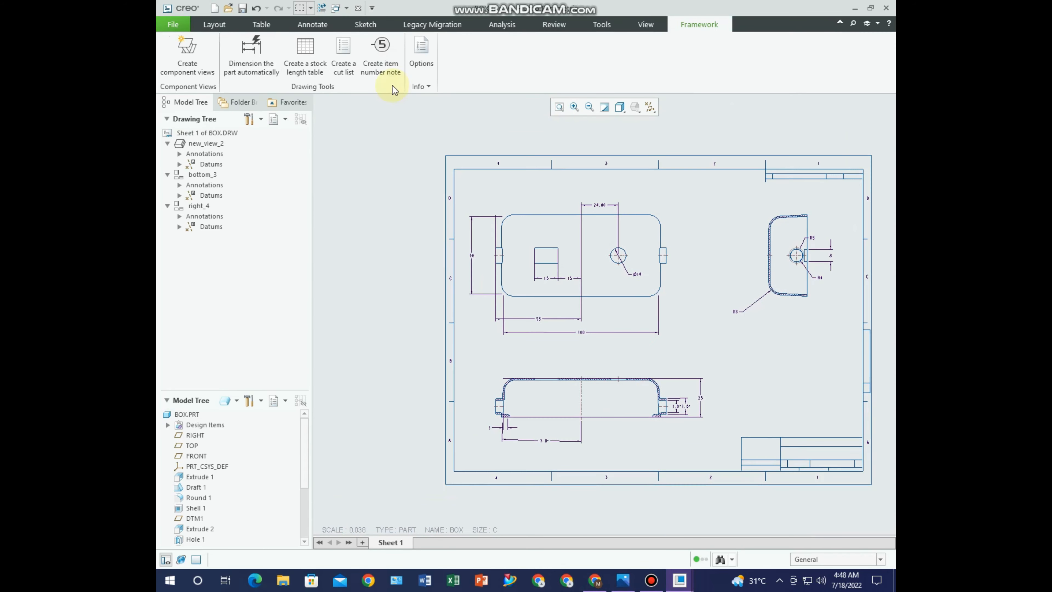
Dimension the thickness of the right inner lip in the lower section view, placing the text below the base line
{"action": "left_click", "coordinate": [305, 24]}
{"action": "left_click", "coordinate": [317, 66]}
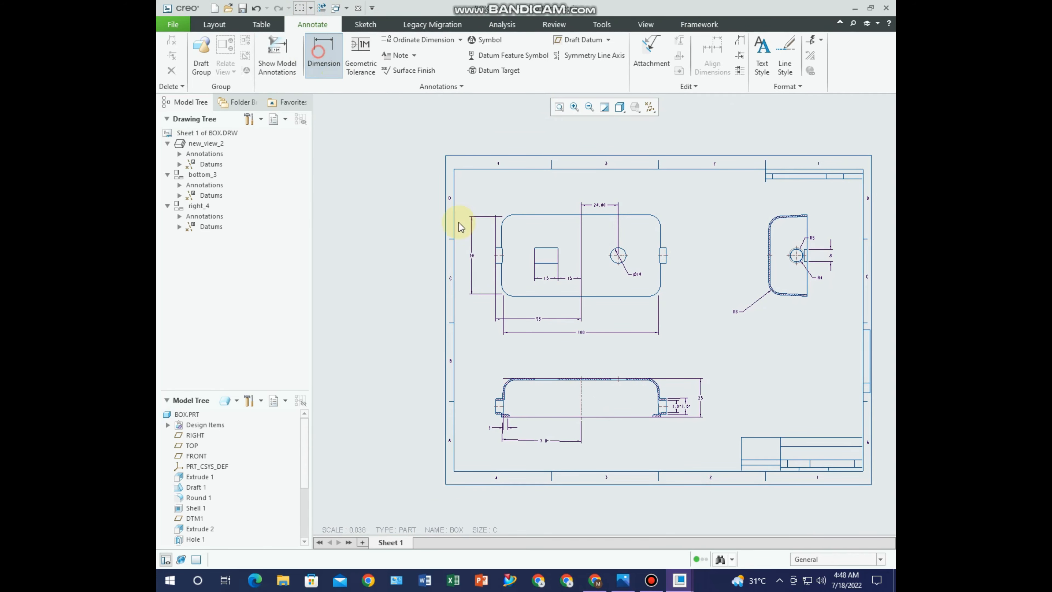
{"action": "scroll", "coordinate": [489, 407], "scroll_direction": "up", "scroll_amount": 4}
{"action": "scroll", "coordinate": [845, 413], "scroll_direction": "down", "scroll_amount": 2}
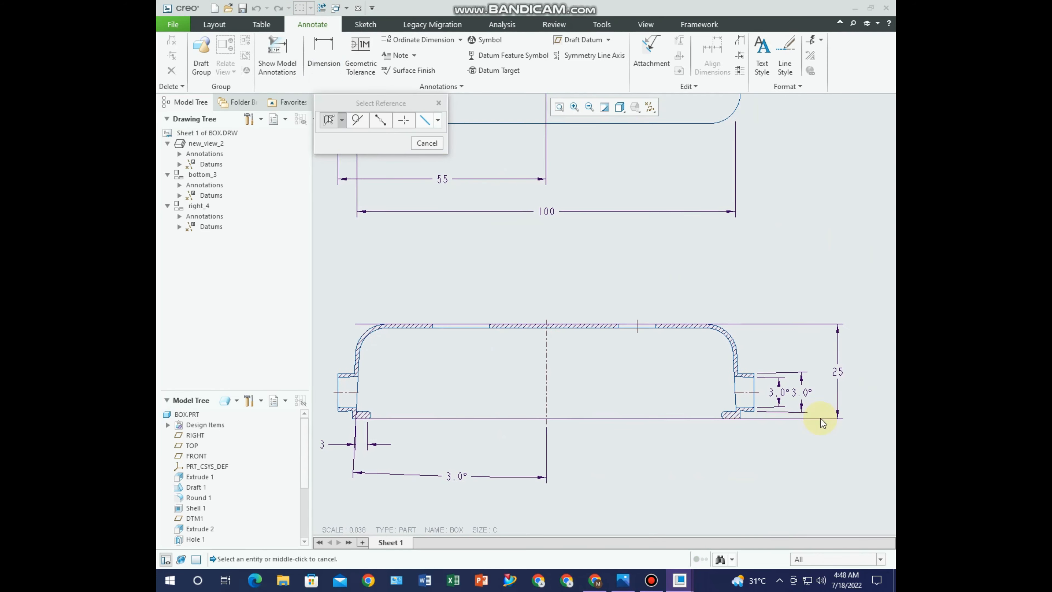
{"action": "scroll", "coordinate": [680, 427], "scroll_direction": "up", "scroll_amount": 5}
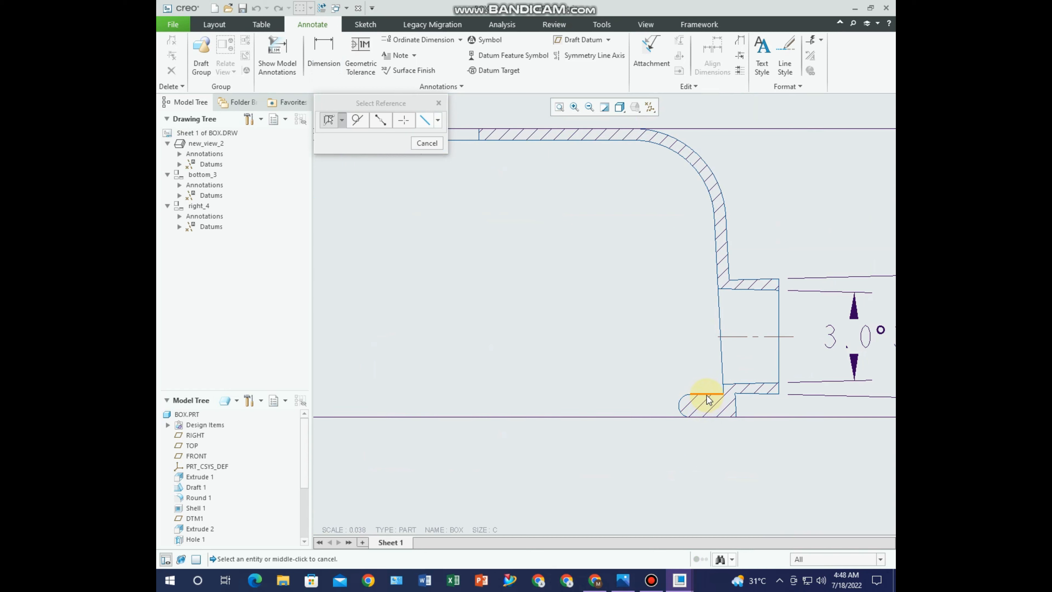
{"action": "left_click", "coordinate": [707, 395]}
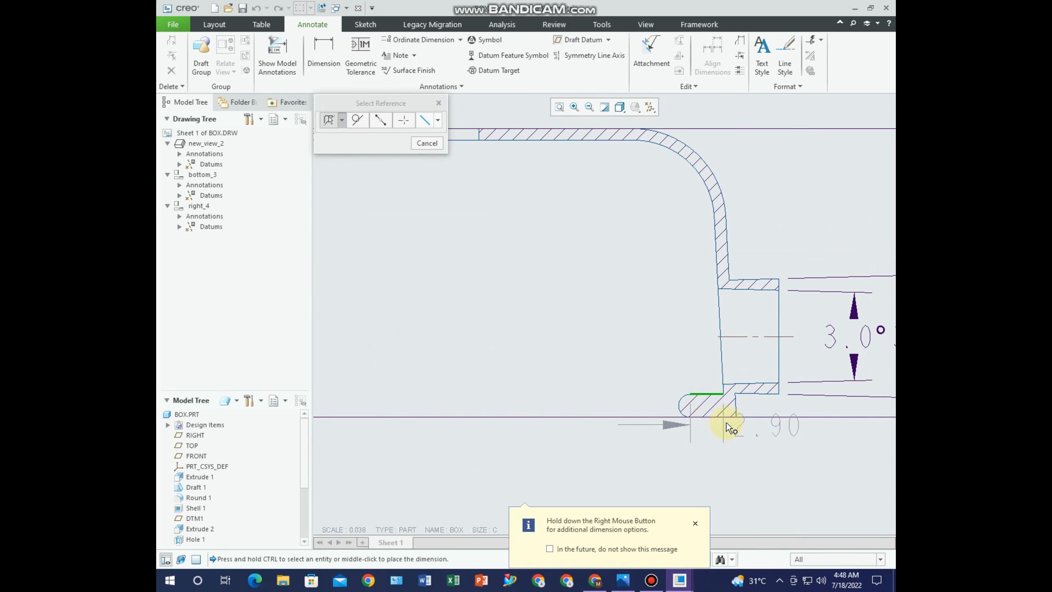
{"action": "left_click", "coordinate": [712, 416], "text": "ctrl"}
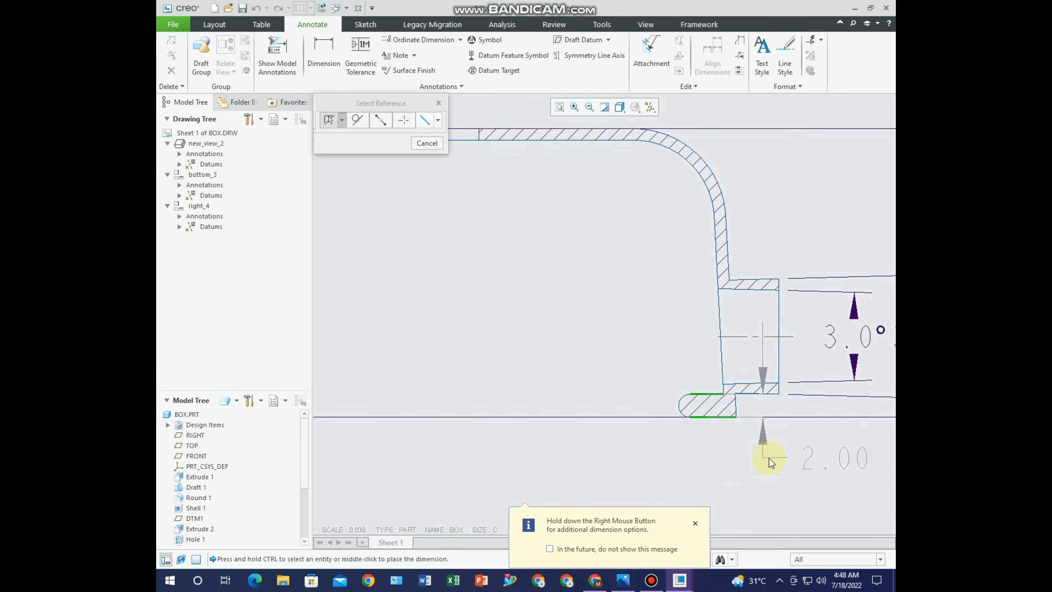
{"action": "scroll", "coordinate": [727, 462], "scroll_direction": "down", "scroll_amount": 3}
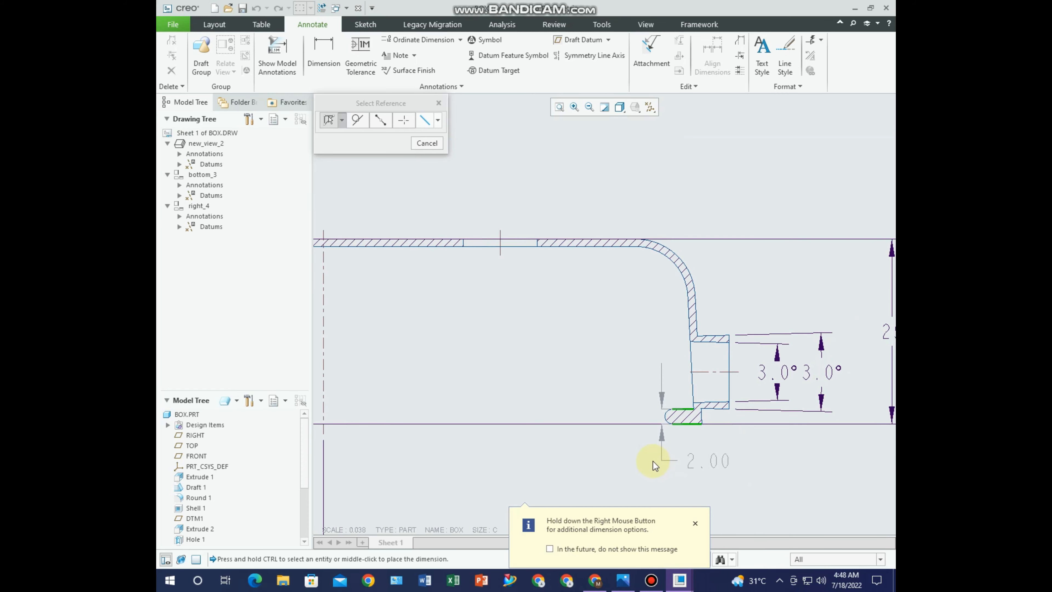
{"action": "scroll", "coordinate": [660, 471], "scroll_direction": "down", "scroll_amount": 2}
{"action": "middle_click", "coordinate": [661, 471]}
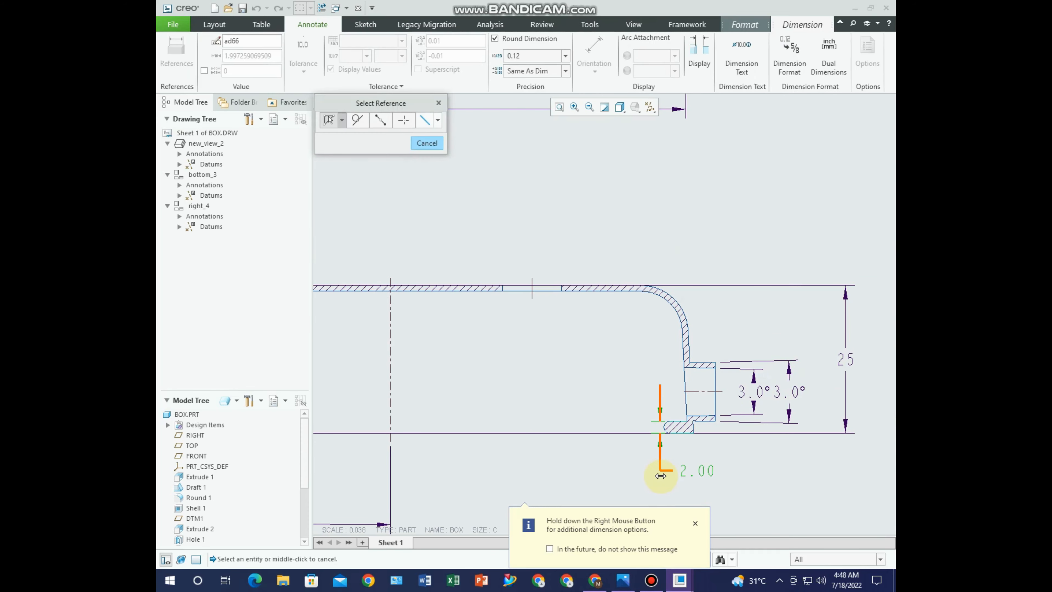
{"action": "scroll", "coordinate": [734, 470], "scroll_direction": "down", "scroll_amount": 4}
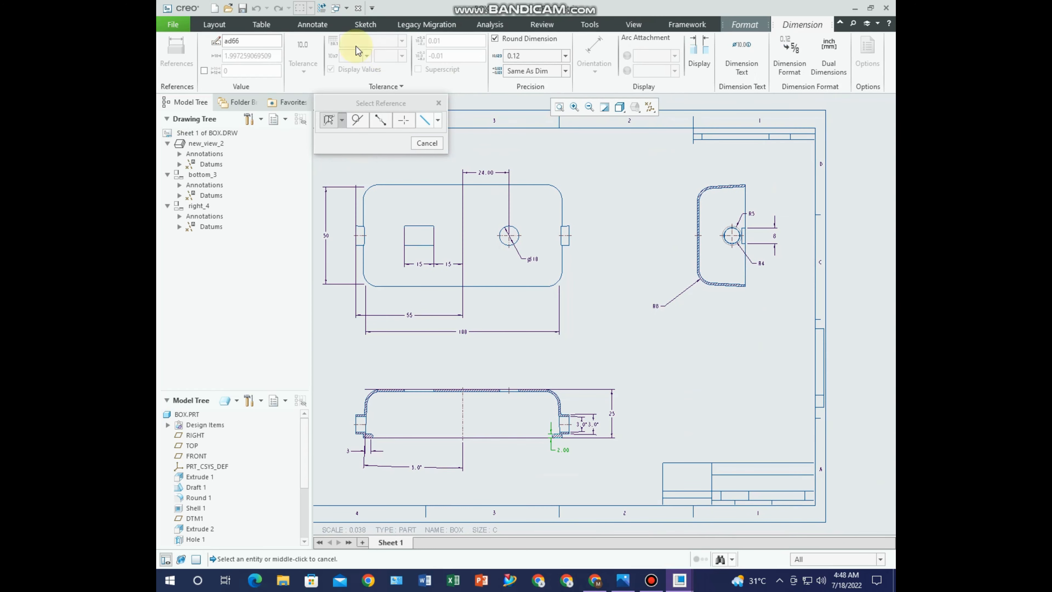
{"action": "left_click", "coordinate": [419, 143]}
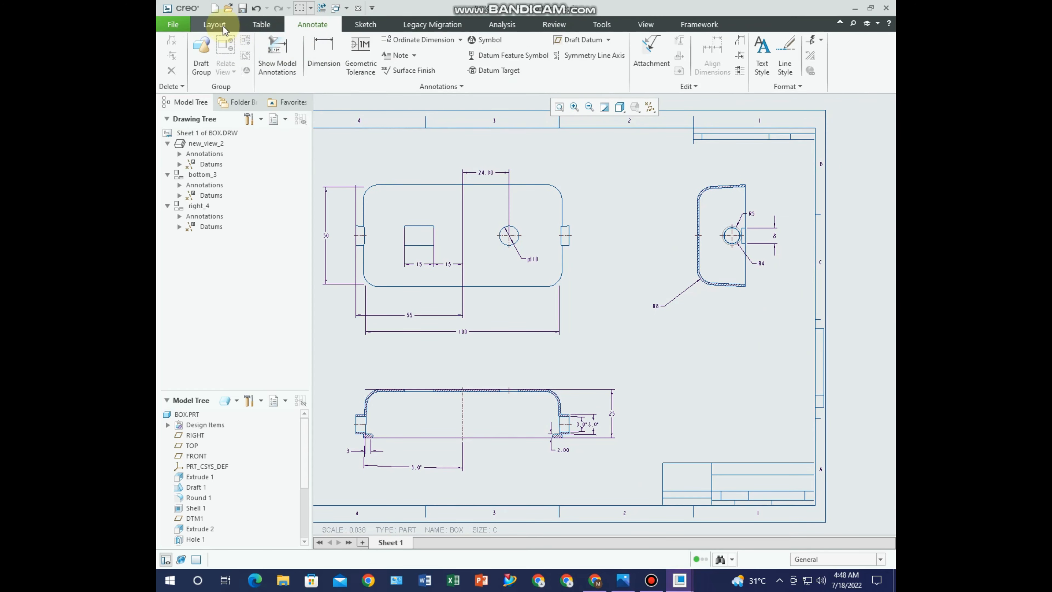
Insert a general view of the box with no combined state and isometric default orientation below the side section view
{"action": "left_click", "coordinate": [214, 24]}
{"action": "left_click", "coordinate": [364, 56]}
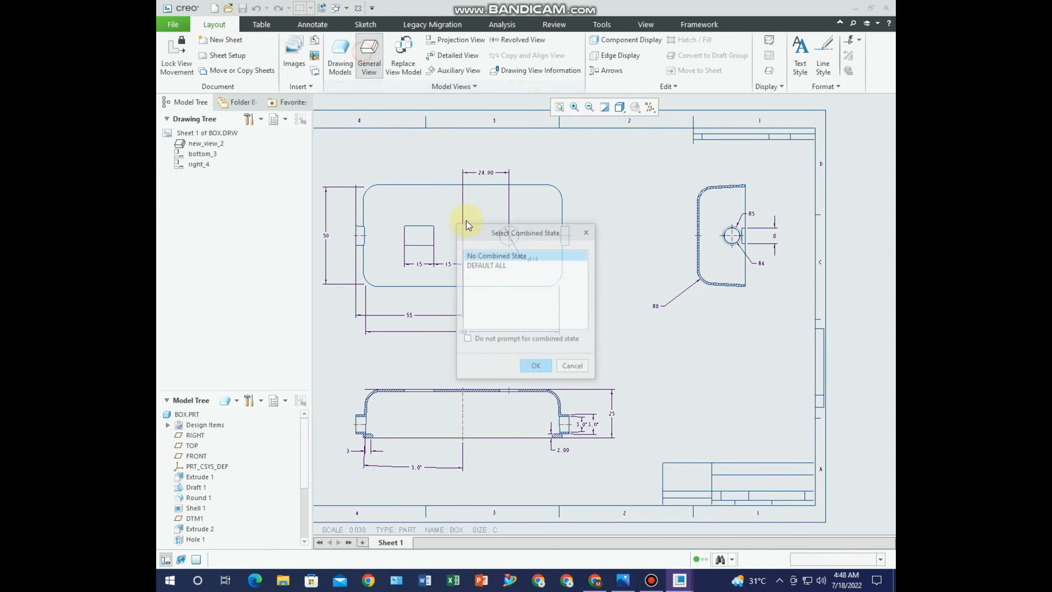
{"action": "left_click", "coordinate": [534, 365]}
{"action": "left_click", "coordinate": [724, 360]}
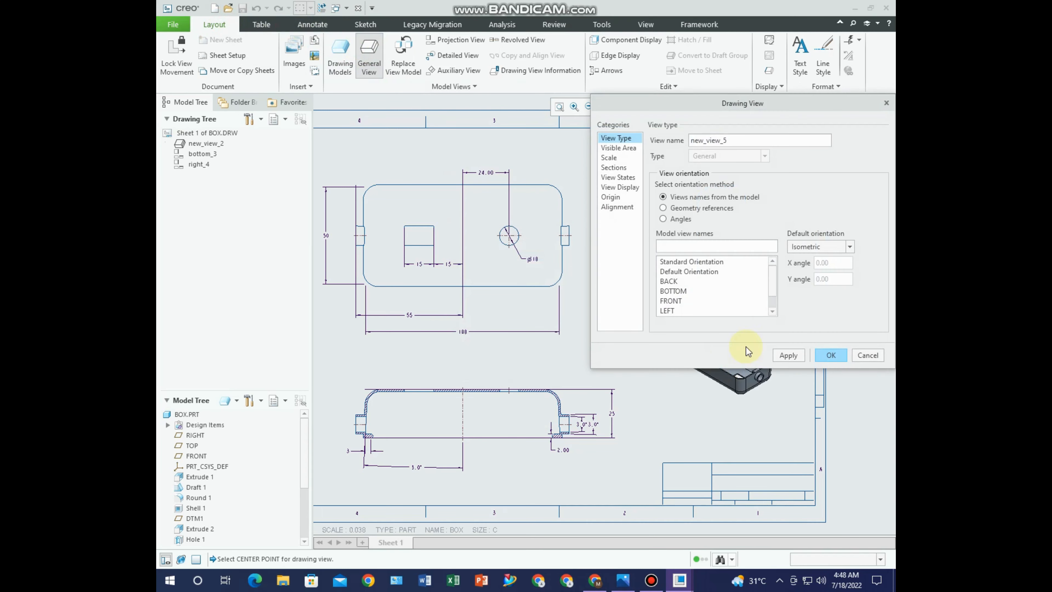
{"action": "left_click", "coordinate": [839, 247]}
{"action": "left_click", "coordinate": [836, 245]}
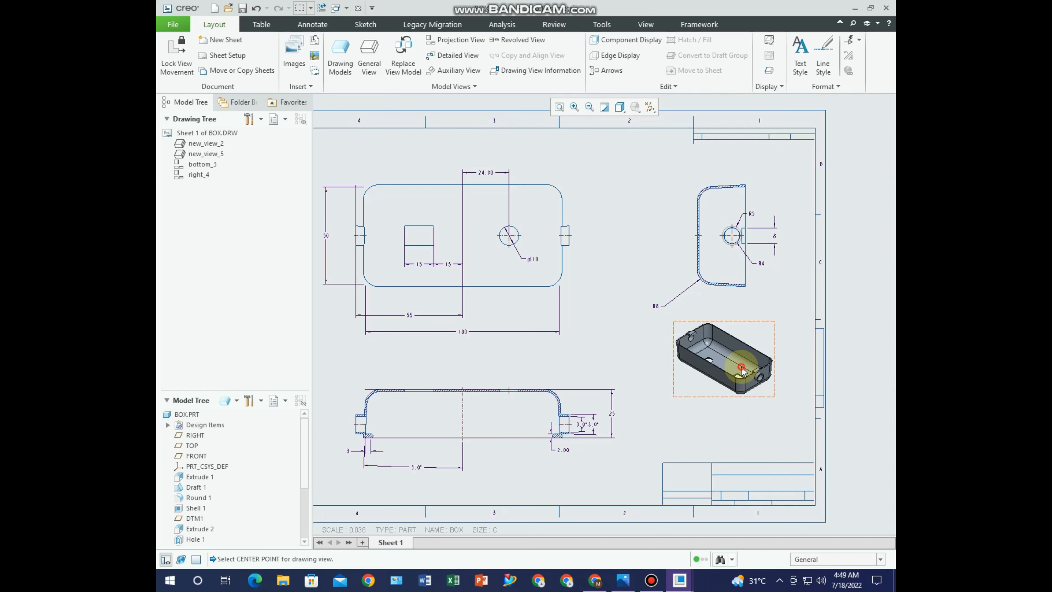
Set the isometric view's custom scale to 0.045 and move the view down, closer to the title block
{"action": "double_click", "coordinate": [741, 368]}
{"action": "left_click", "coordinate": [610, 157]}
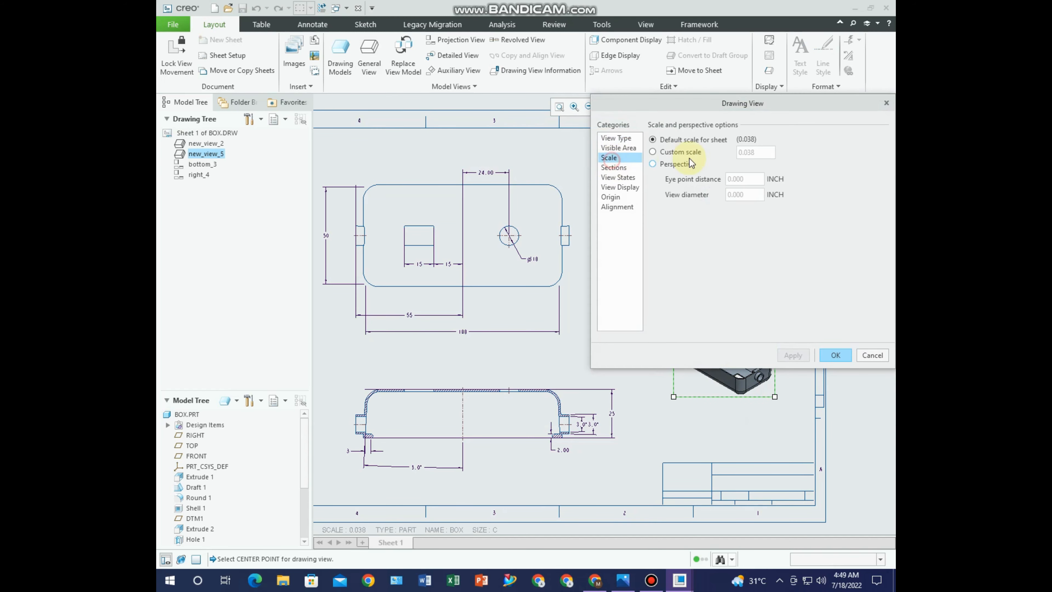
{"action": "left_click", "coordinate": [673, 154]}
{"action": "left_click", "coordinate": [764, 155]}
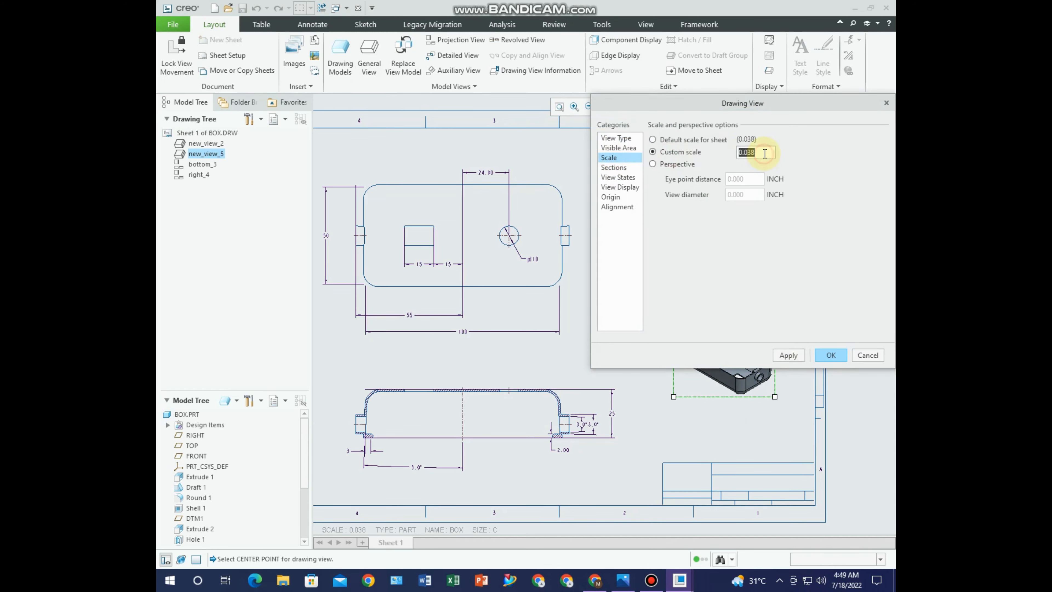
{"action": "left_click", "coordinate": [765, 152]}
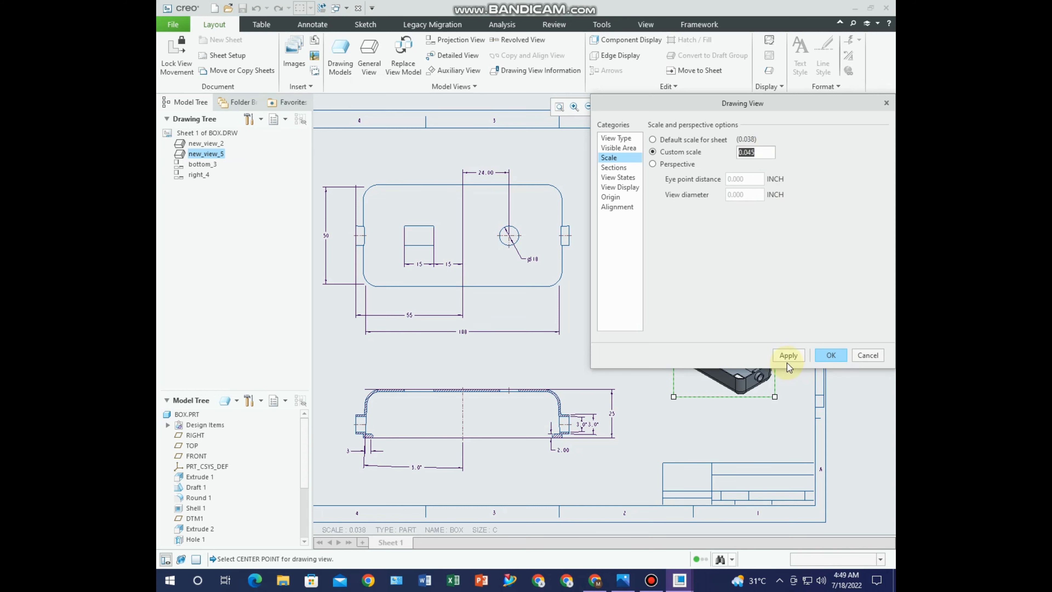
{"action": "left_click", "coordinate": [830, 355]}
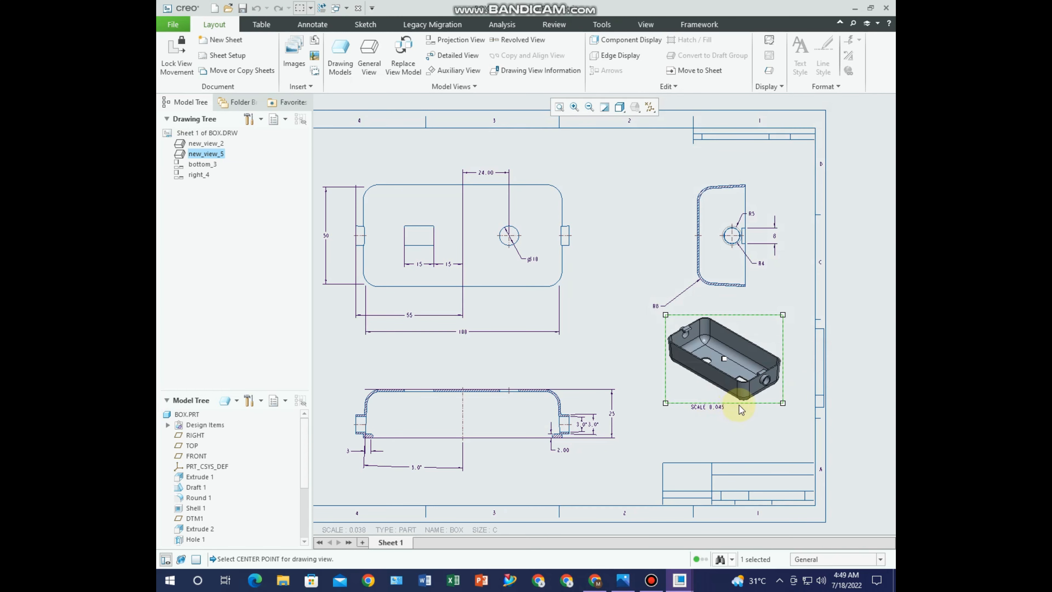
{"action": "left_click_drag", "start_coordinate": [740, 406], "coordinate": [745, 432]}
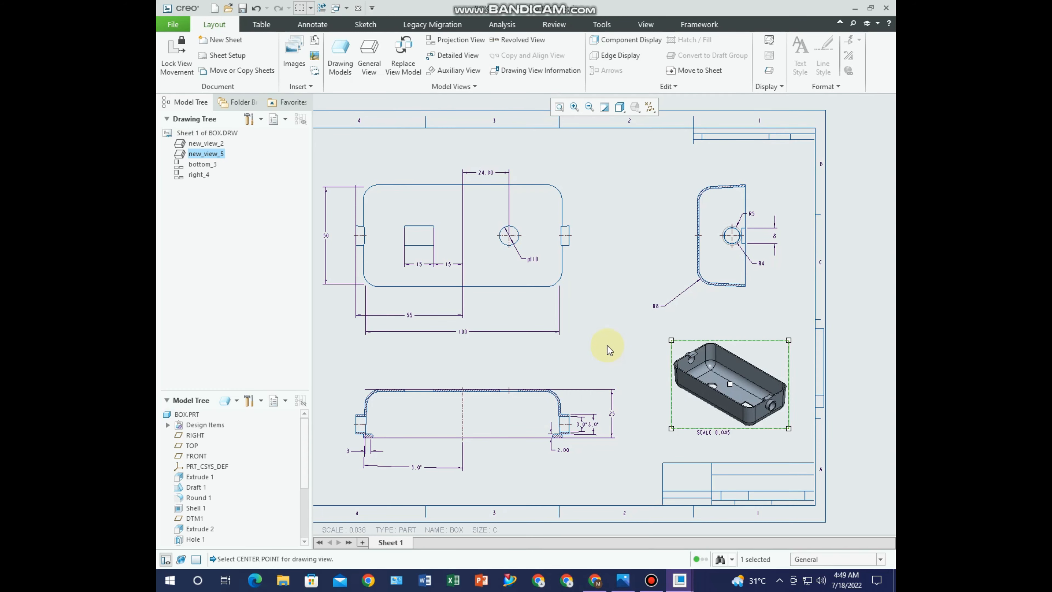
Examine the layout of the views and dimensions across the whole drawing sheet
{"action": "scroll", "coordinate": [609, 350], "scroll_direction": "down", "scroll_amount": 2}
{"action": "left_click", "coordinate": [676, 289]}
{"action": "scroll", "coordinate": [695, 340], "scroll_direction": "down", "scroll_amount": 2}
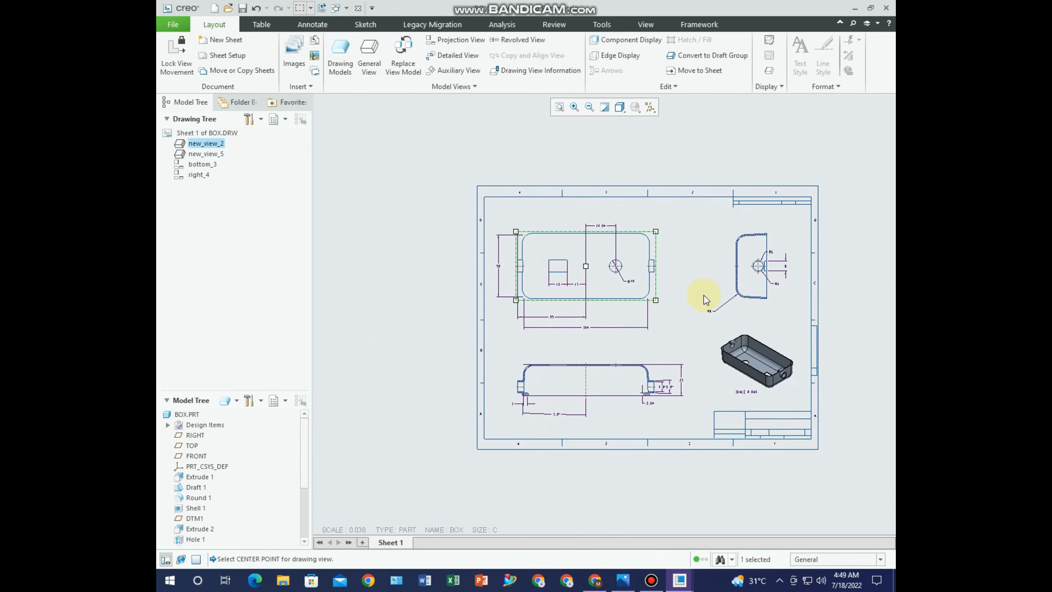
{"action": "left_click", "coordinate": [717, 262]}
{"action": "scroll", "coordinate": [717, 267], "scroll_direction": "up", "scroll_amount": 4}
{"action": "scroll", "coordinate": [704, 286], "scroll_direction": "down", "scroll_amount": 1}
{"action": "middle_click_drag", "start_coordinate": [690, 291], "coordinate": [727, 257]}
{"action": "scroll", "coordinate": [705, 302], "scroll_direction": "down", "scroll_amount": 1}
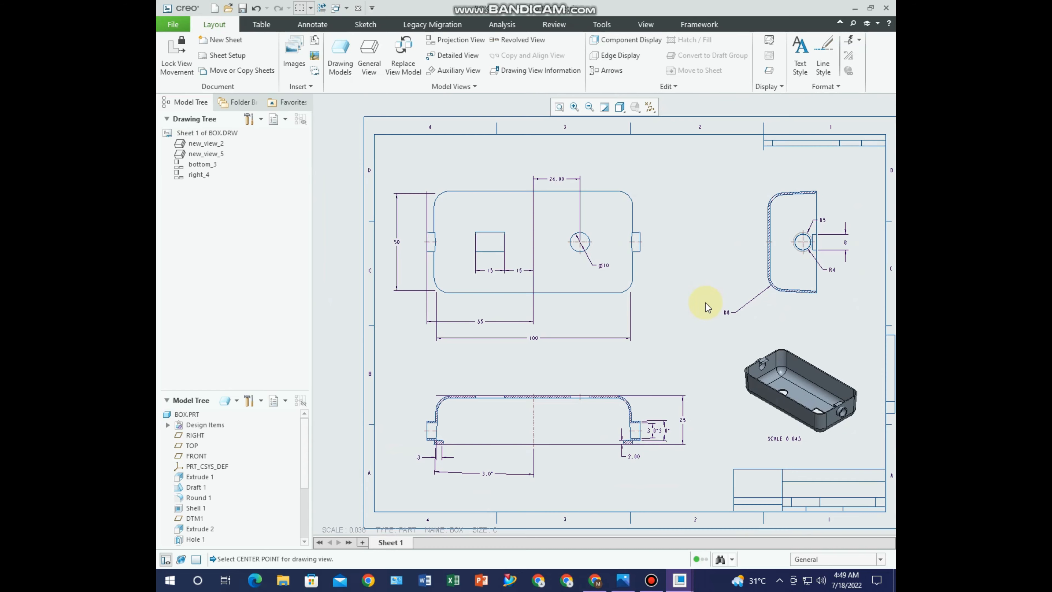
{"action": "middle_click_drag", "start_coordinate": [705, 302], "coordinate": [734, 280]}
{"action": "scroll", "coordinate": [651, 320], "scroll_direction": "up", "scroll_amount": 2}
{"action": "scroll", "coordinate": [651, 322], "scroll_direction": "down", "scroll_amount": 1}
{"action": "mouse_move", "coordinate": [651, 323]}
{"action": "middle_mouse_down"}
{"action": "mouse_move", "coordinate": [622, 354]}
{"action": "mouse_move", "coordinate": [634, 360]}
{"action": "mouse_move", "coordinate": [668, 343]}
{"action": "middle_mouse_up"}
{"action": "scroll", "coordinate": [672, 346], "scroll_direction": "down", "scroll_amount": 3}
Save the drawing BOX.DRW to the Box part folder on the Desktop
{"action": "key", "text": "ctrl+s"}
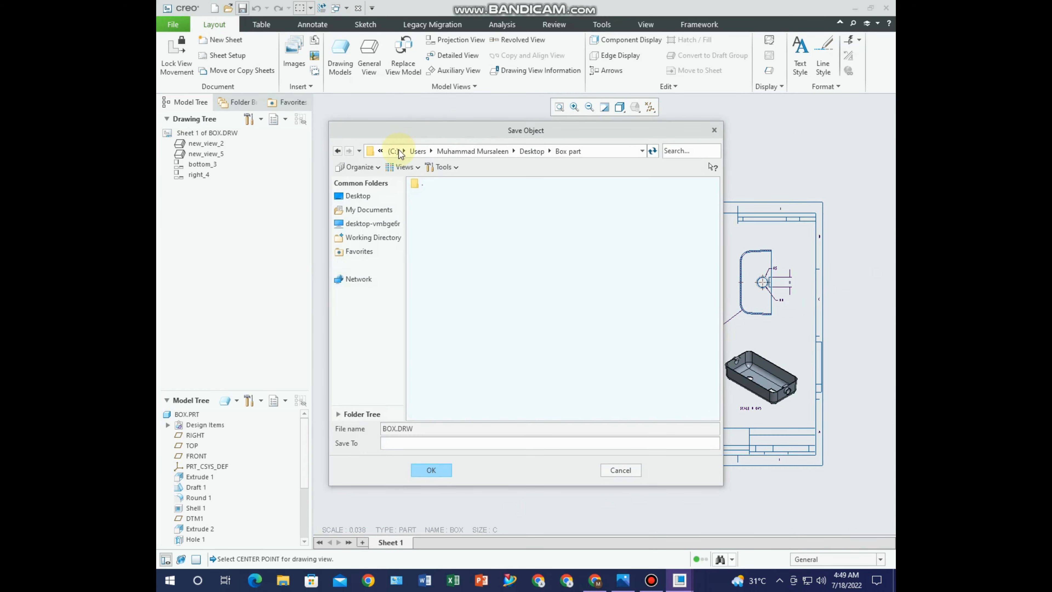
{"action": "left_click", "coordinate": [353, 195]}
{"action": "left_click", "coordinate": [440, 206]}
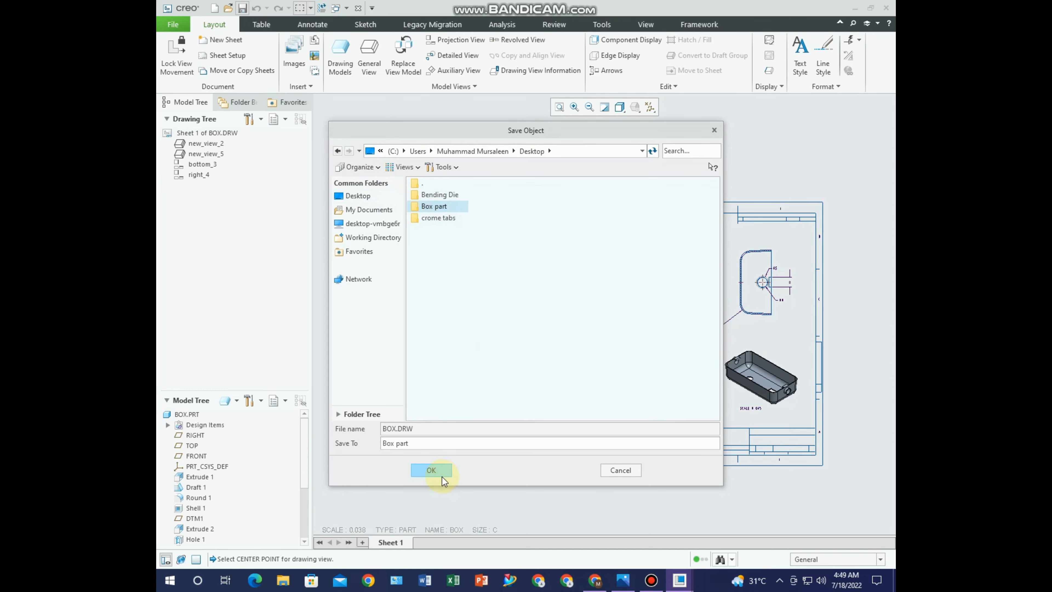
{"action": "left_click", "coordinate": [441, 469]}
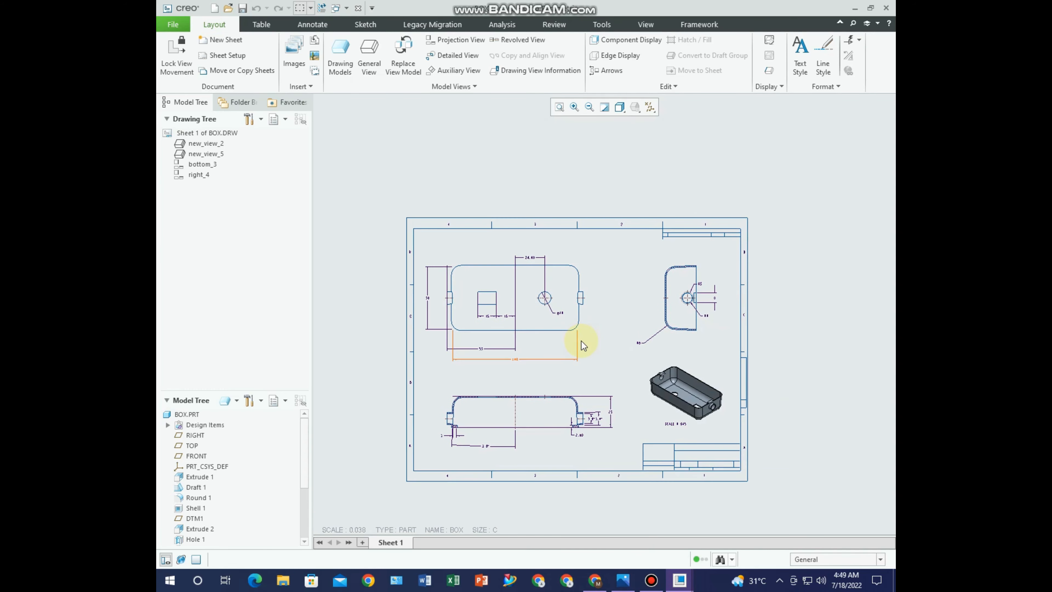
Save a copy of the drawing to the Desktop as a PDF, continuing to the PDF export settings
{"action": "left_click", "coordinate": [172, 24]}
{"action": "mouse_move", "coordinate": [184, 109]}
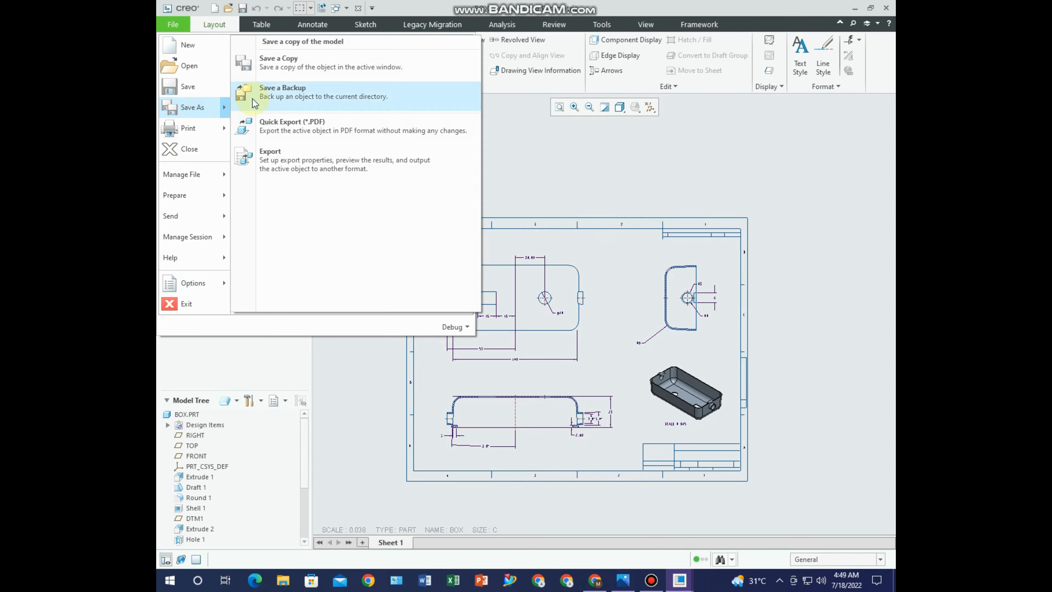
{"action": "left_click", "coordinate": [283, 62]}
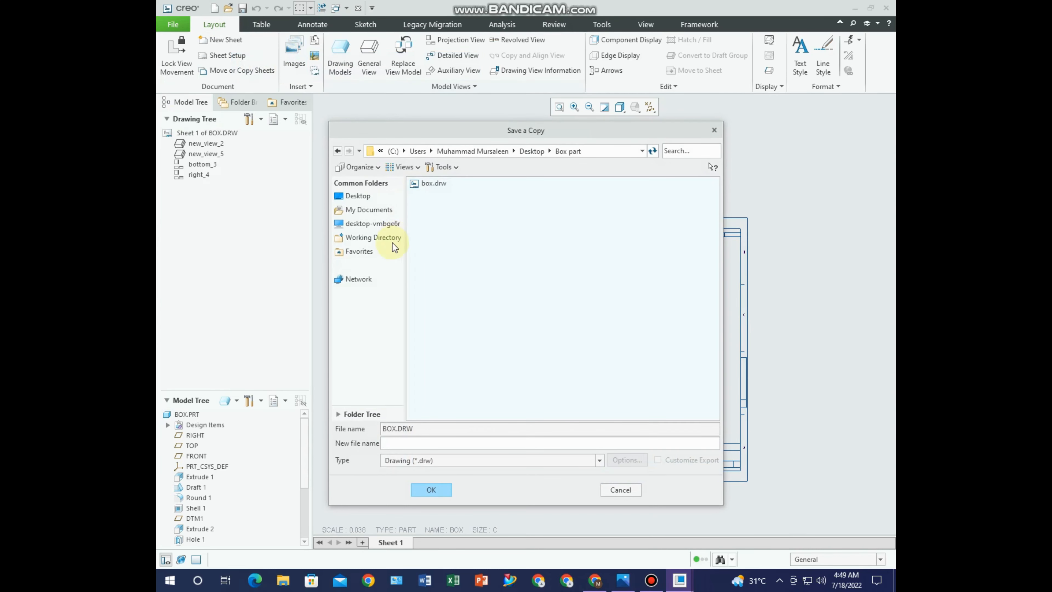
{"action": "left_click", "coordinate": [363, 199]}
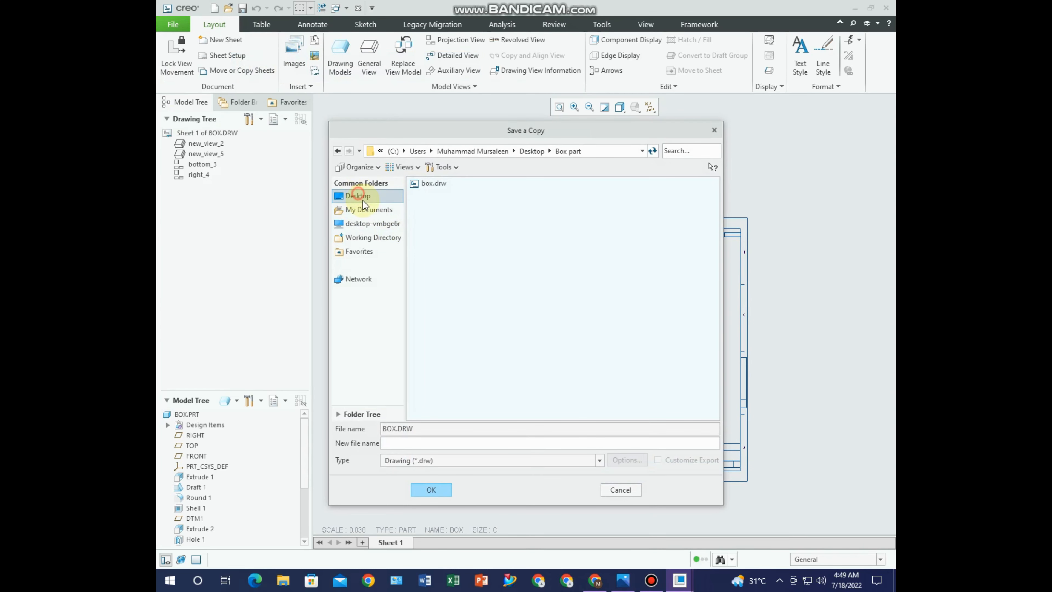
{"action": "left_click", "coordinate": [413, 461]}
{"action": "left_click", "coordinate": [417, 386]}
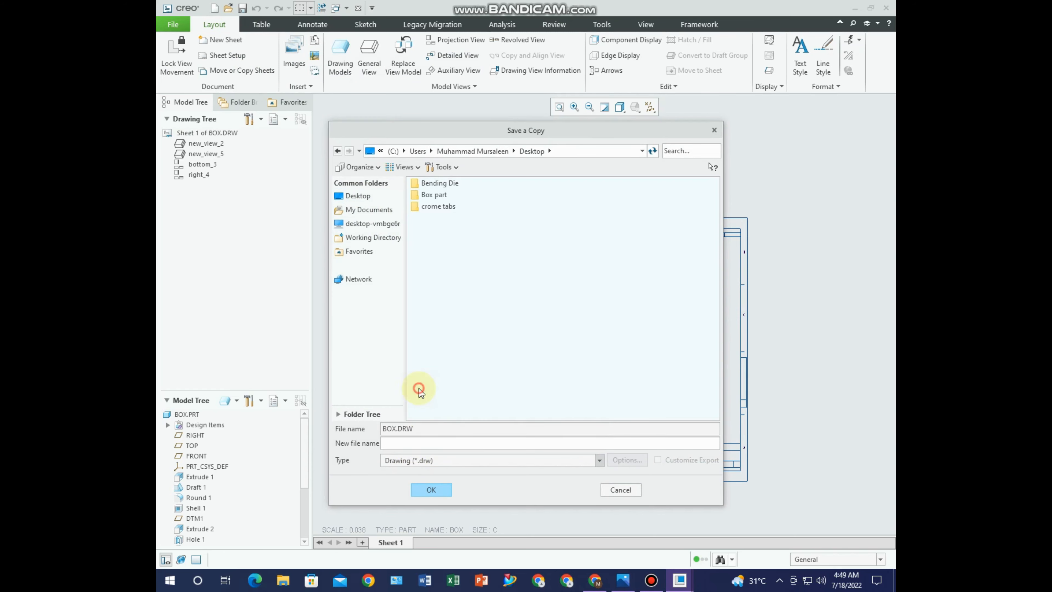
{"action": "left_click", "coordinate": [444, 489]}
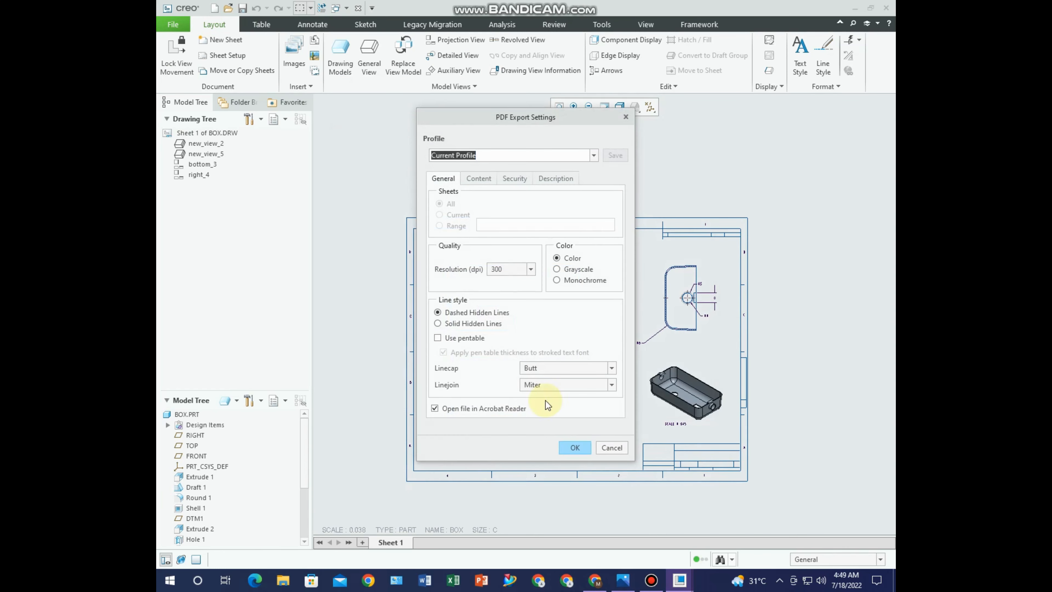
Export the PDF in grayscale at 600 dpi and look over the exported sheet
{"action": "left_click", "coordinate": [557, 270]}
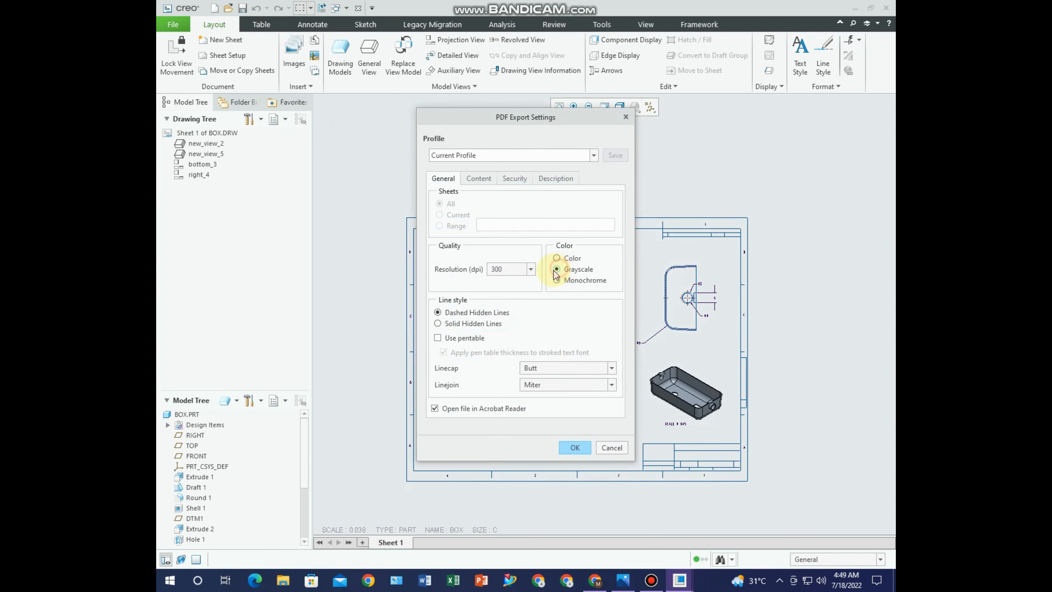
{"action": "left_click", "coordinate": [531, 270]}
{"action": "left_click", "coordinate": [513, 334]}
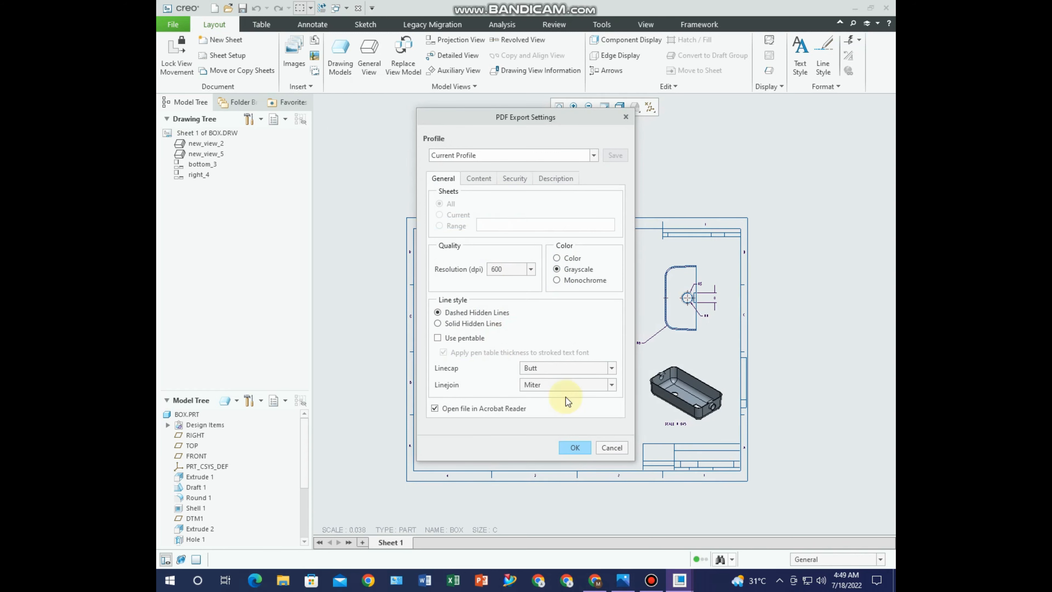
{"action": "left_click", "coordinate": [575, 447]}
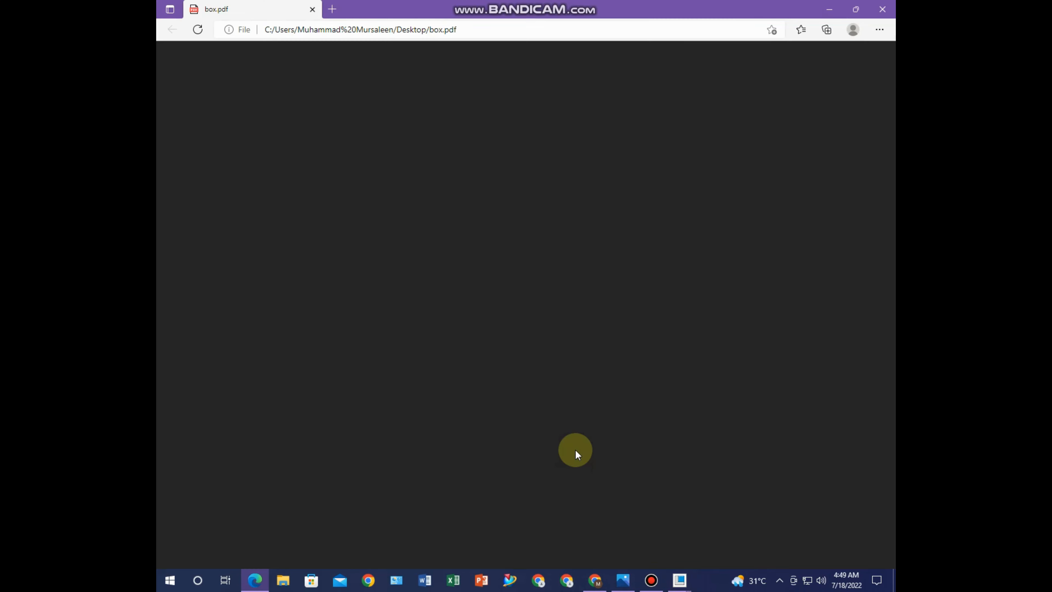
{"action": "scroll", "coordinate": [593, 392], "scroll_direction": "down", "scroll_amount": 2}
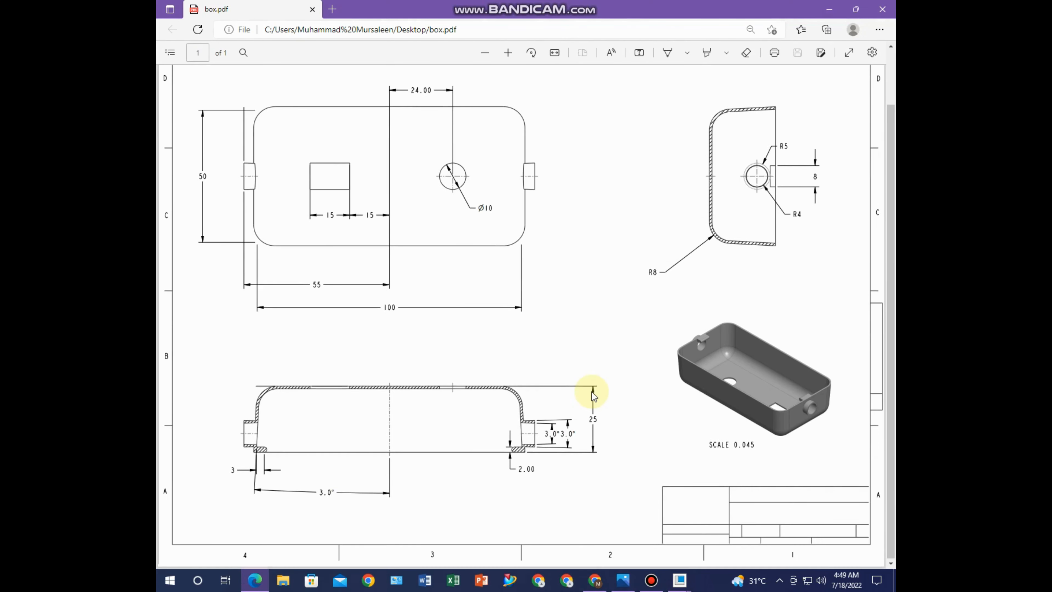
{"action": "scroll", "coordinate": [580, 424], "scroll_direction": "up", "scroll_amount": 2}
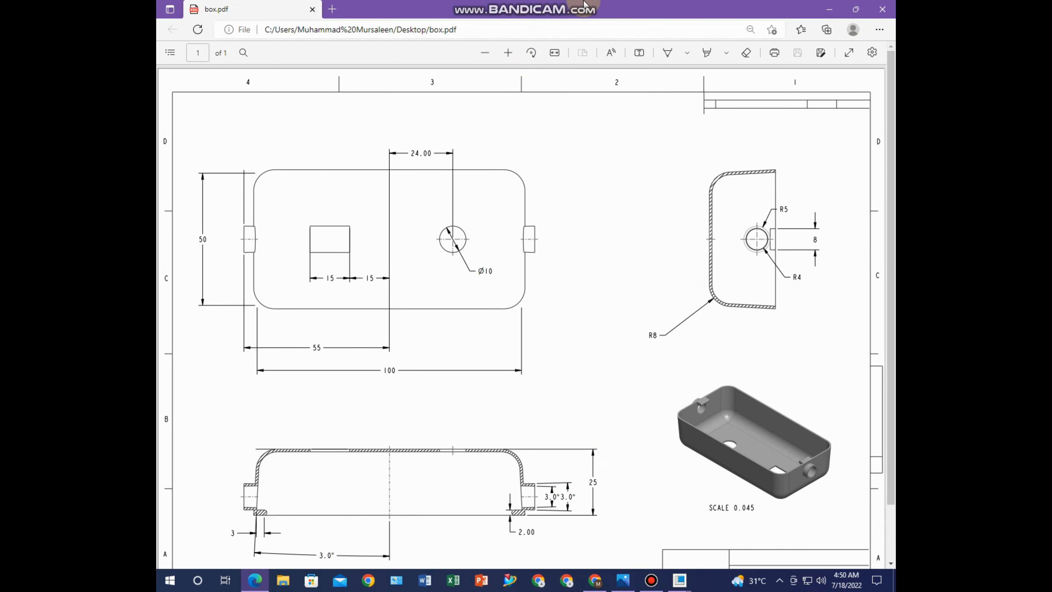
{"action": "mouse_move", "coordinate": [574, 1]}
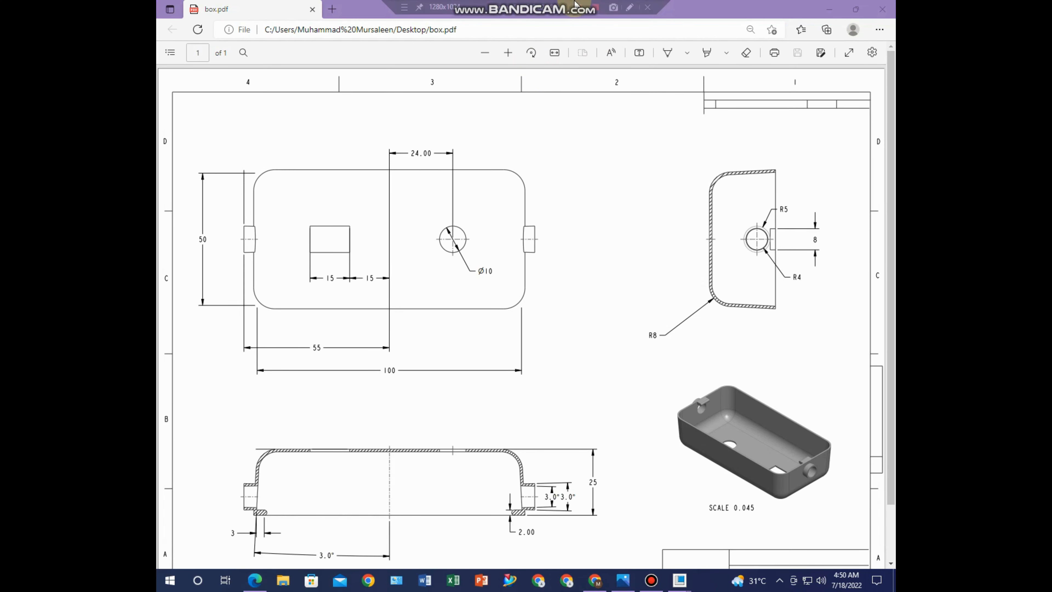